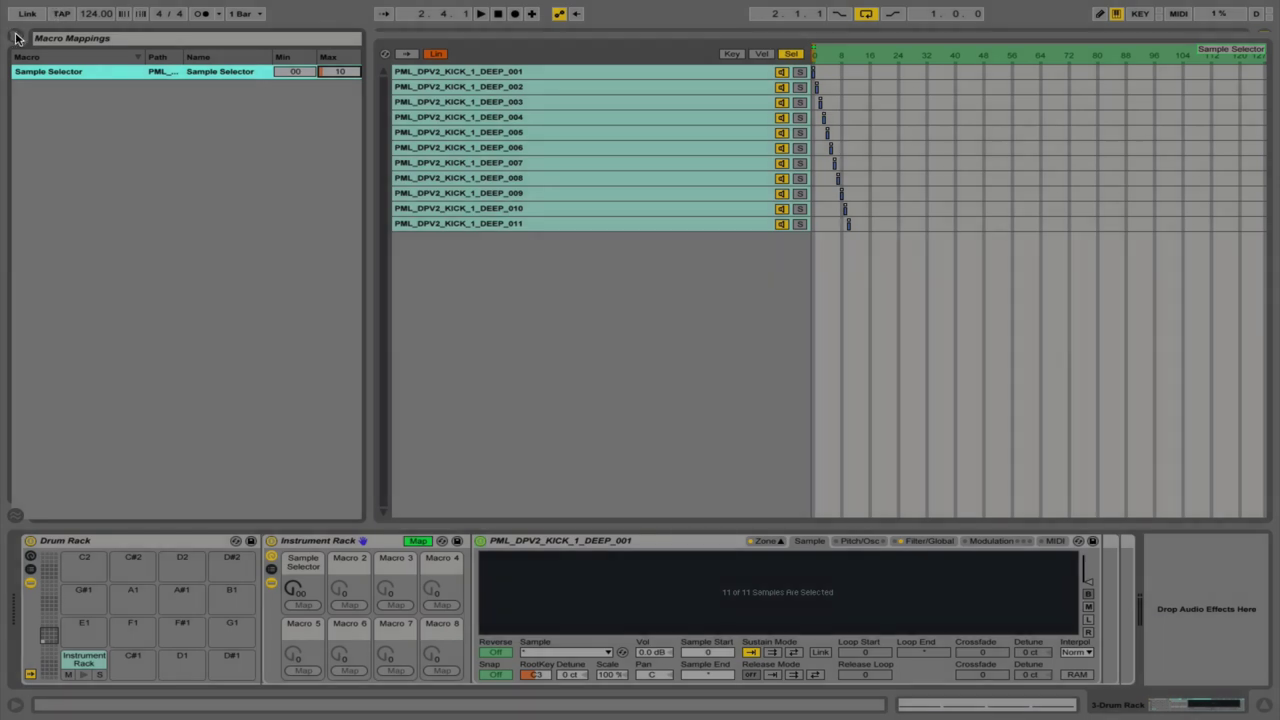
- Close the macro mapping view and adjust the Instrument Rack's Sample Selector macro to audition the kick samples
click(15, 35)
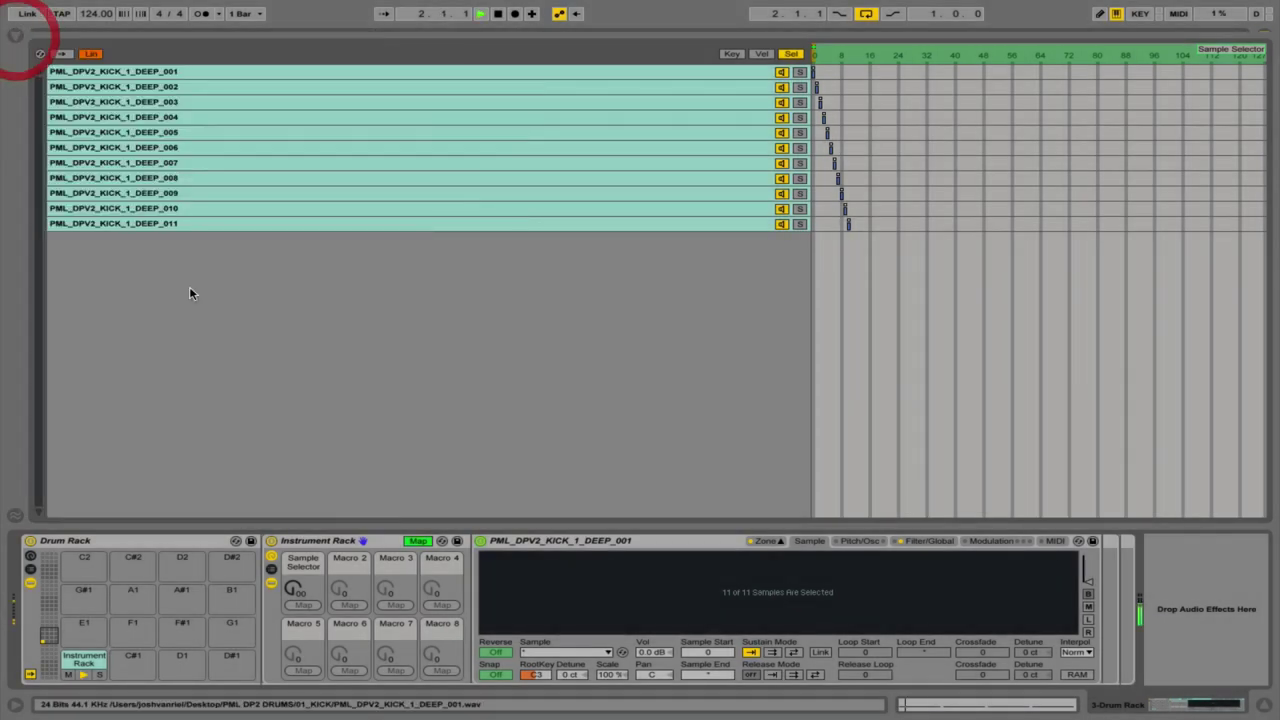
click(418, 542)
click(316, 588)
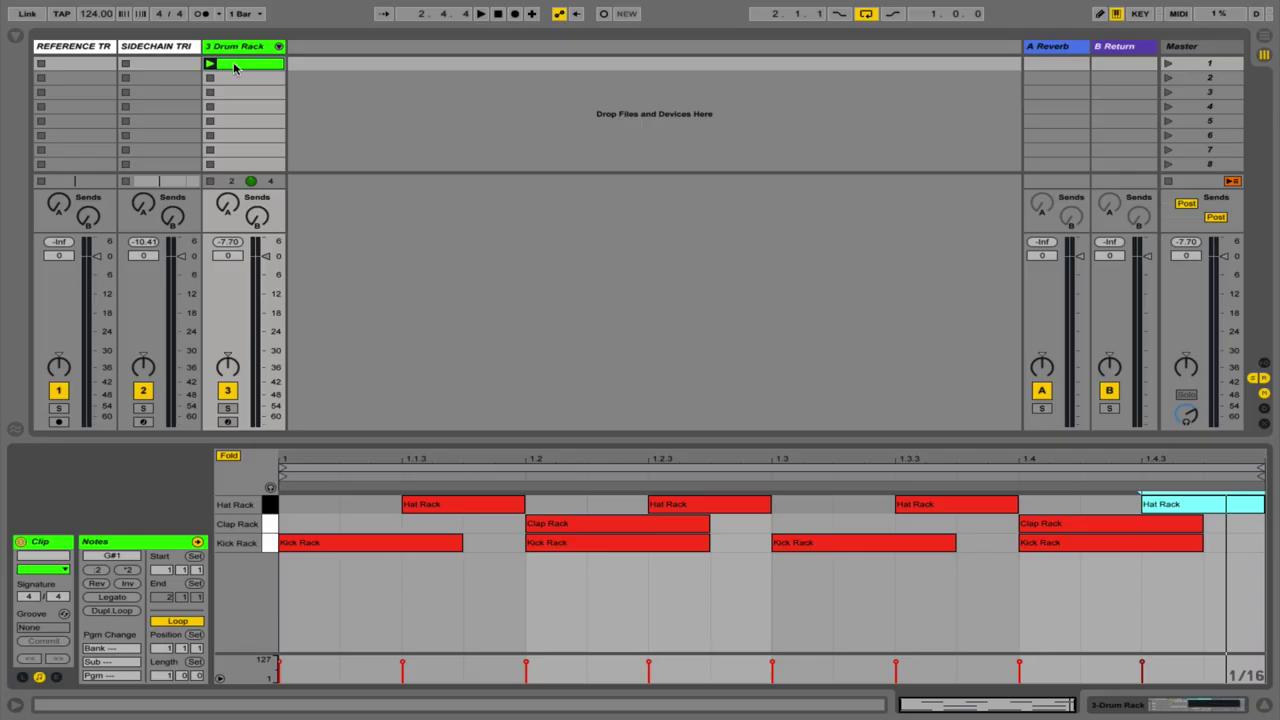
- Show the Drum Rack's devices, unfold its chains as mixer channels and display the rack's chain list
key(shift+Tab)
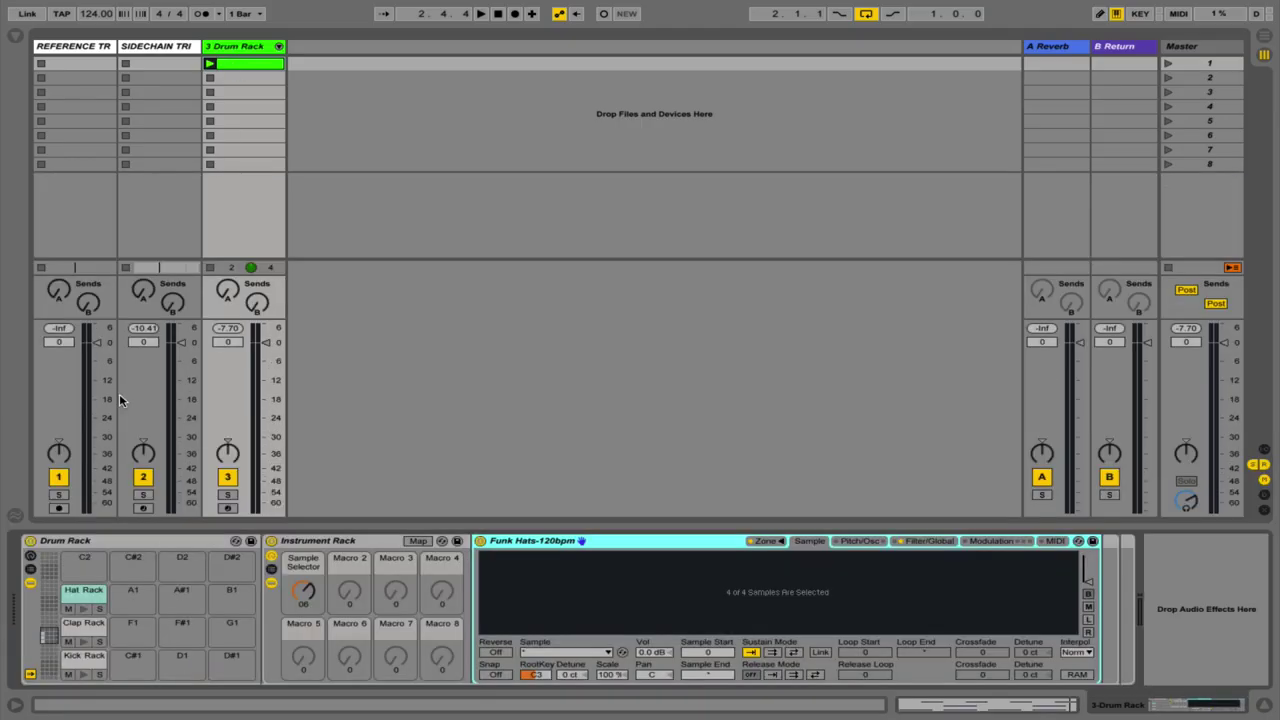
key(space)
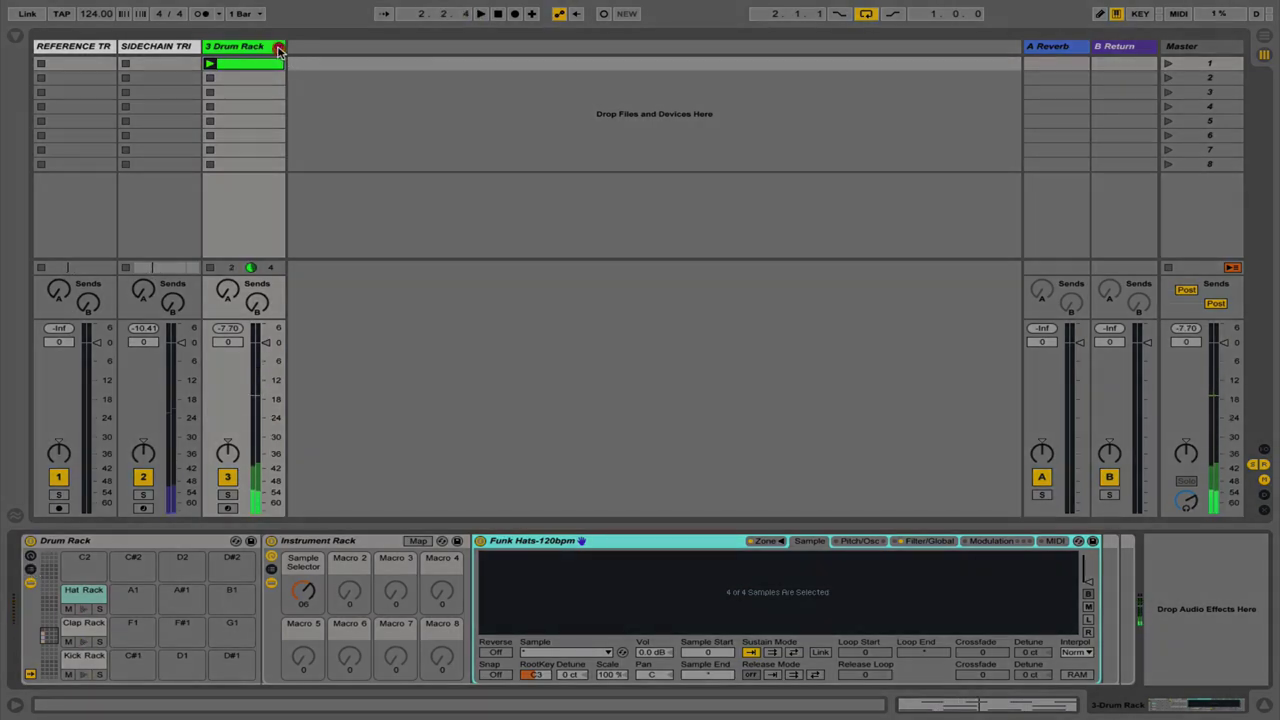
click(279, 48)
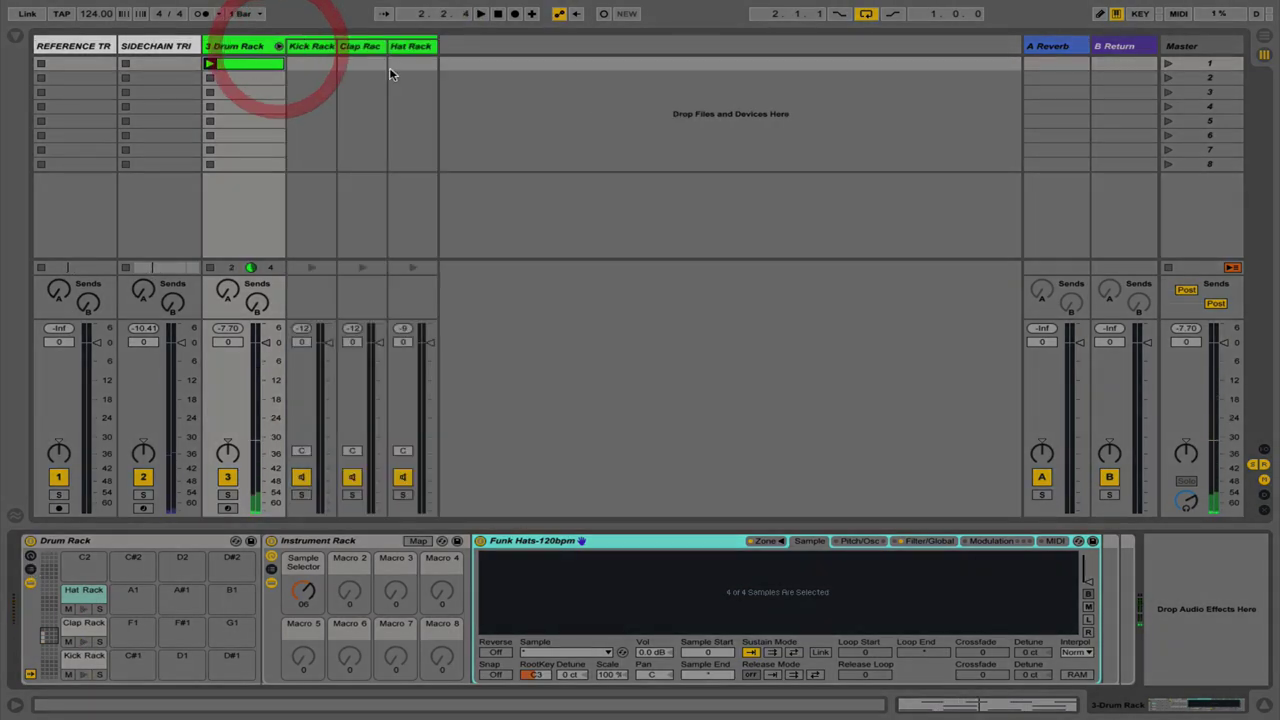
click(29, 572)
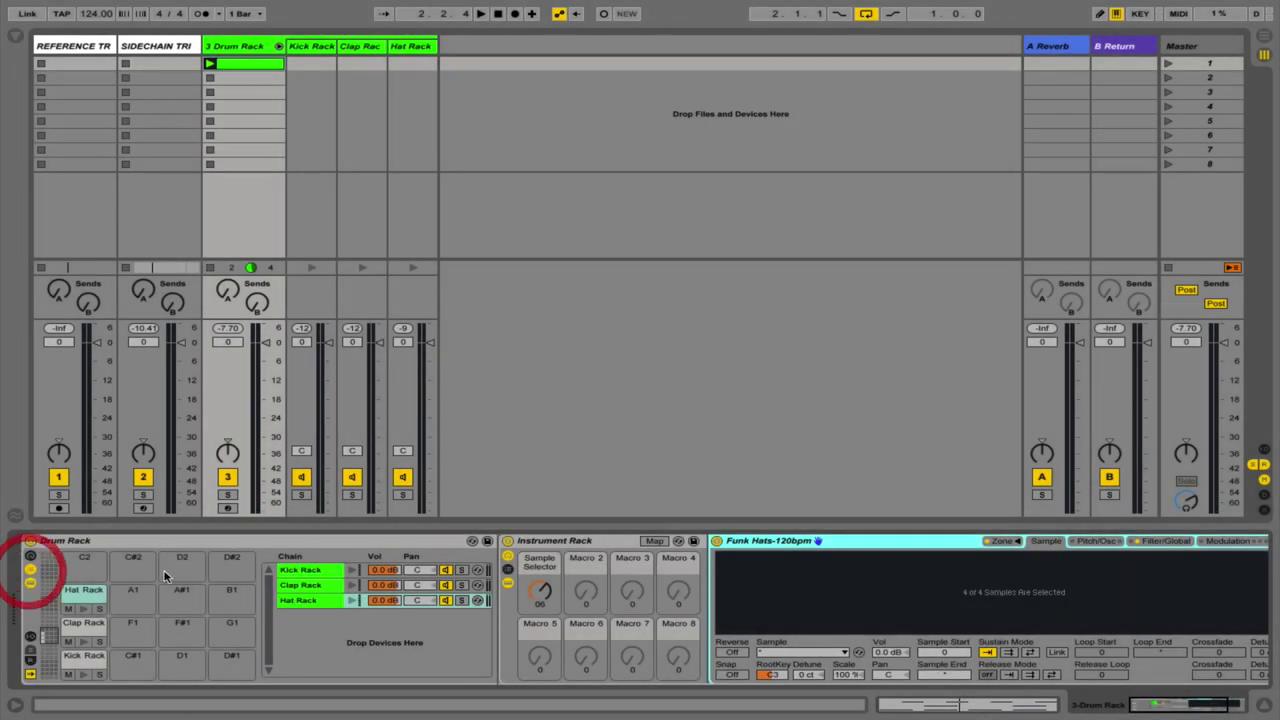
- Extract the Hat Rack chain from the Drum Rack
right_click(310, 604)
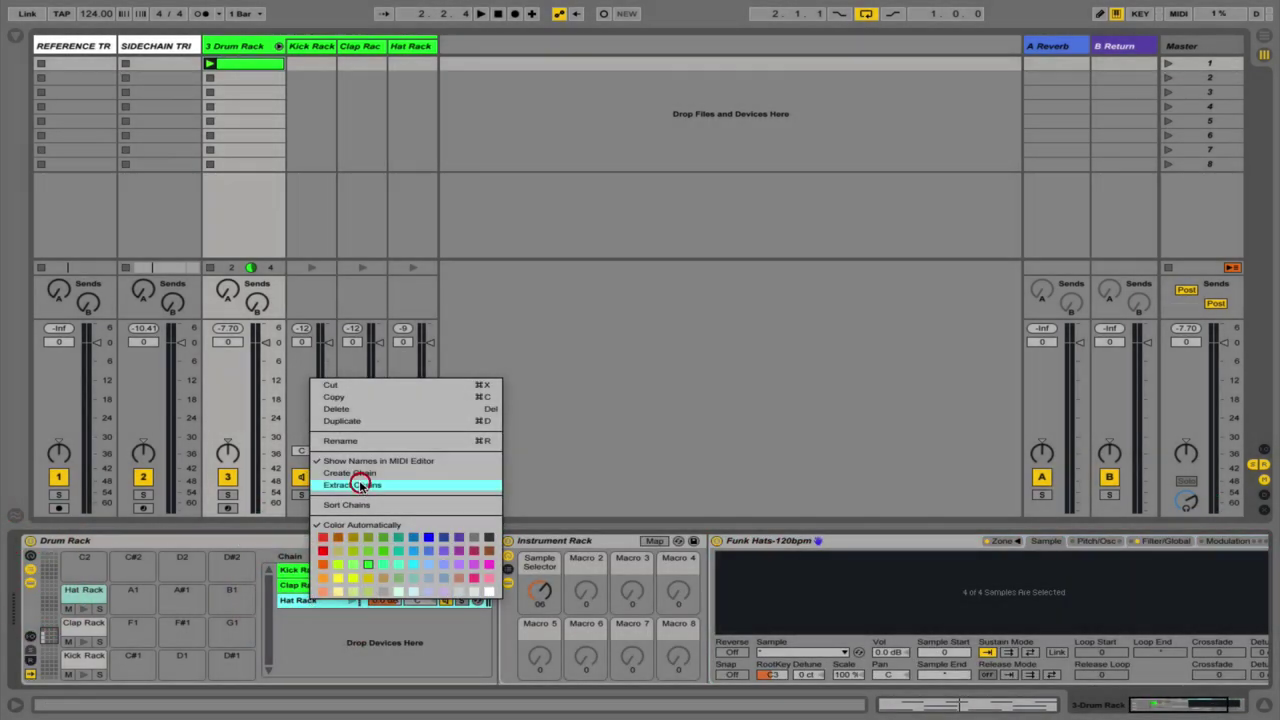
click(358, 486)
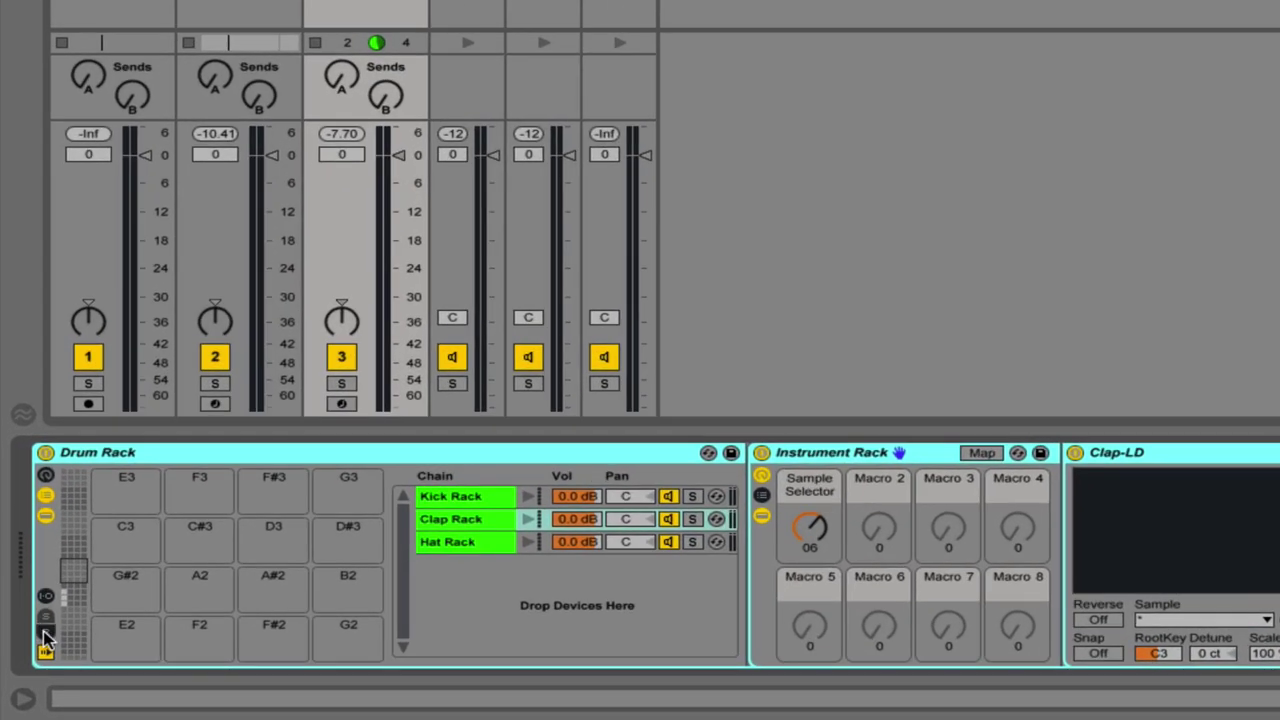
- Show the Drum Rack's return chain section and add a Reverb audio effect there as a return chain
click(44, 635)
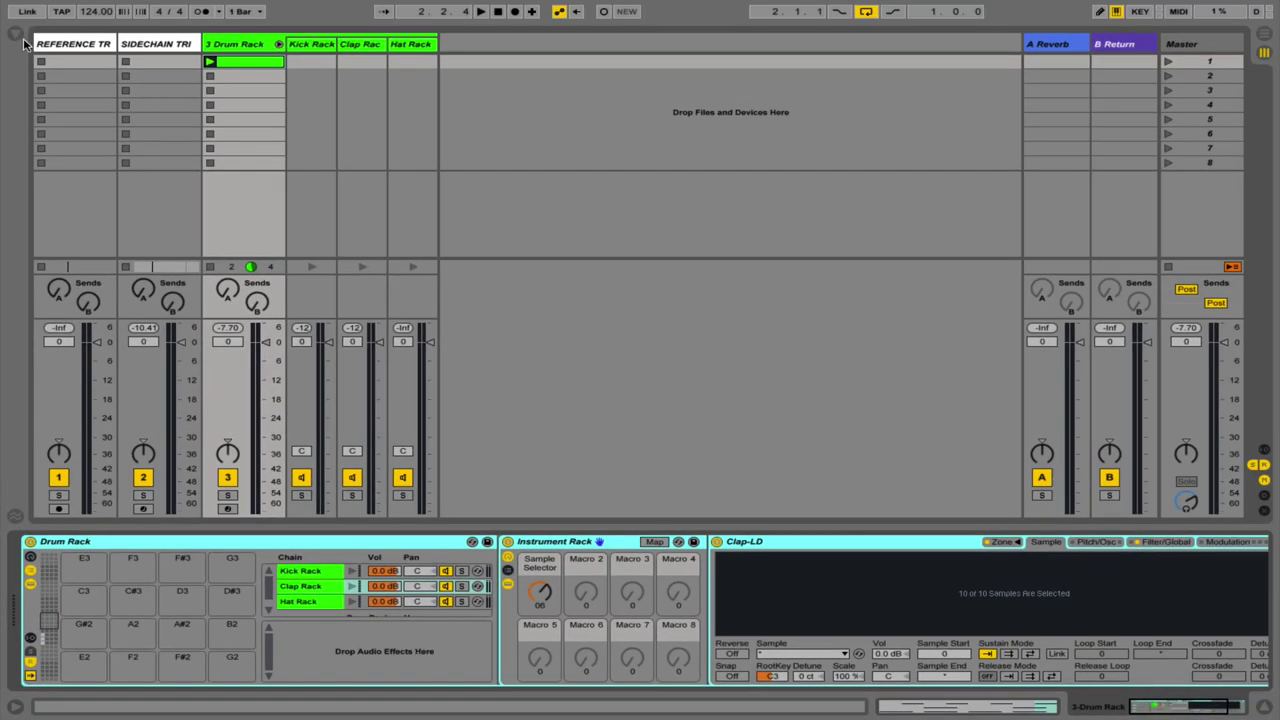
click(16, 34)
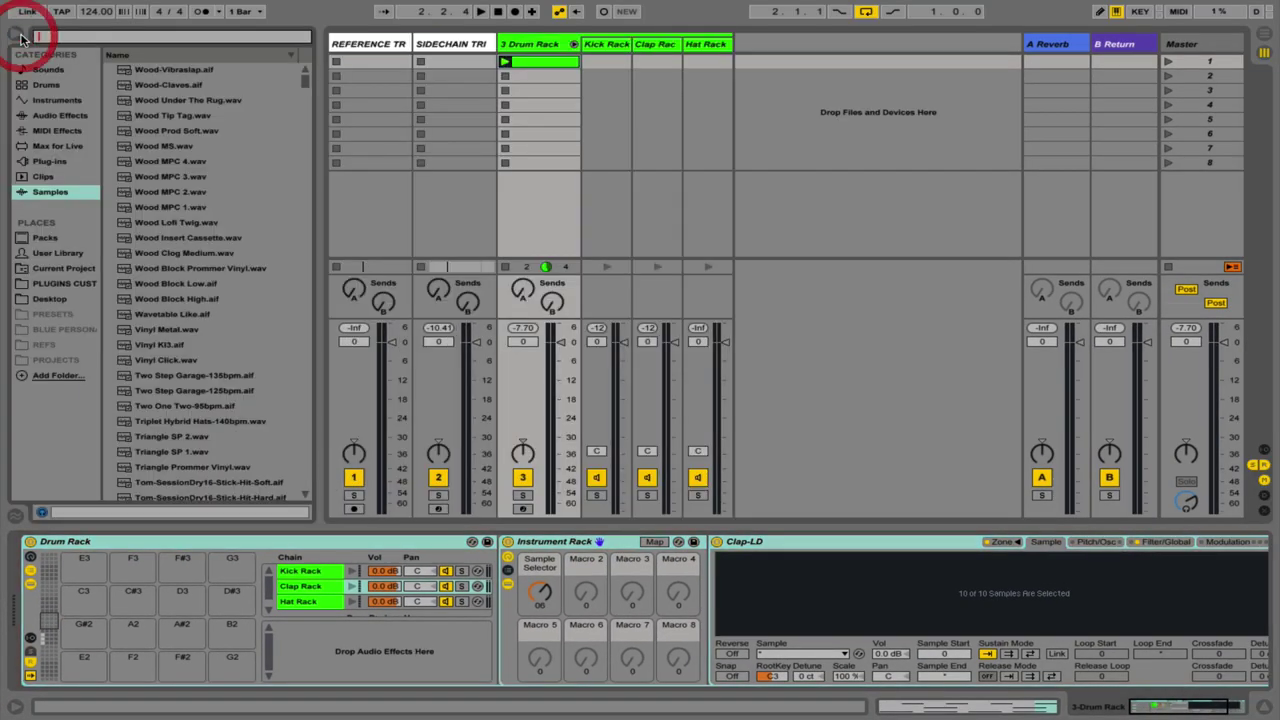
click(47, 118)
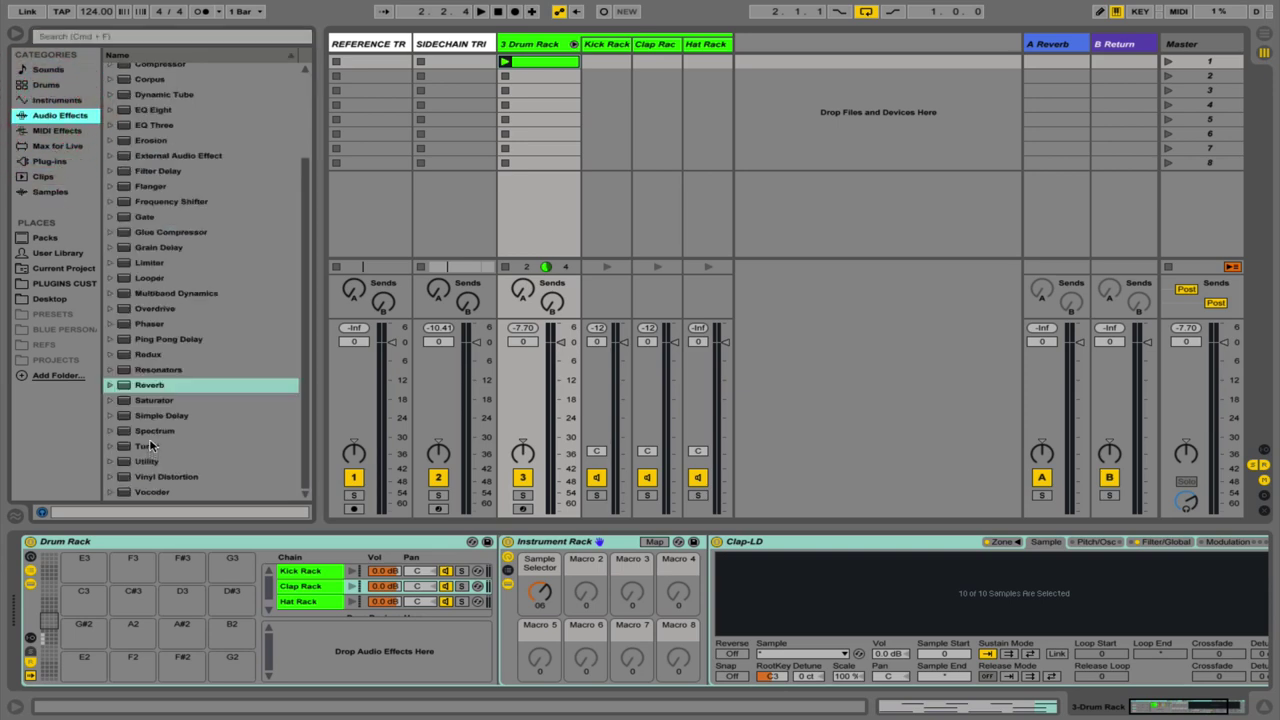
drag(138, 393, 335, 647)
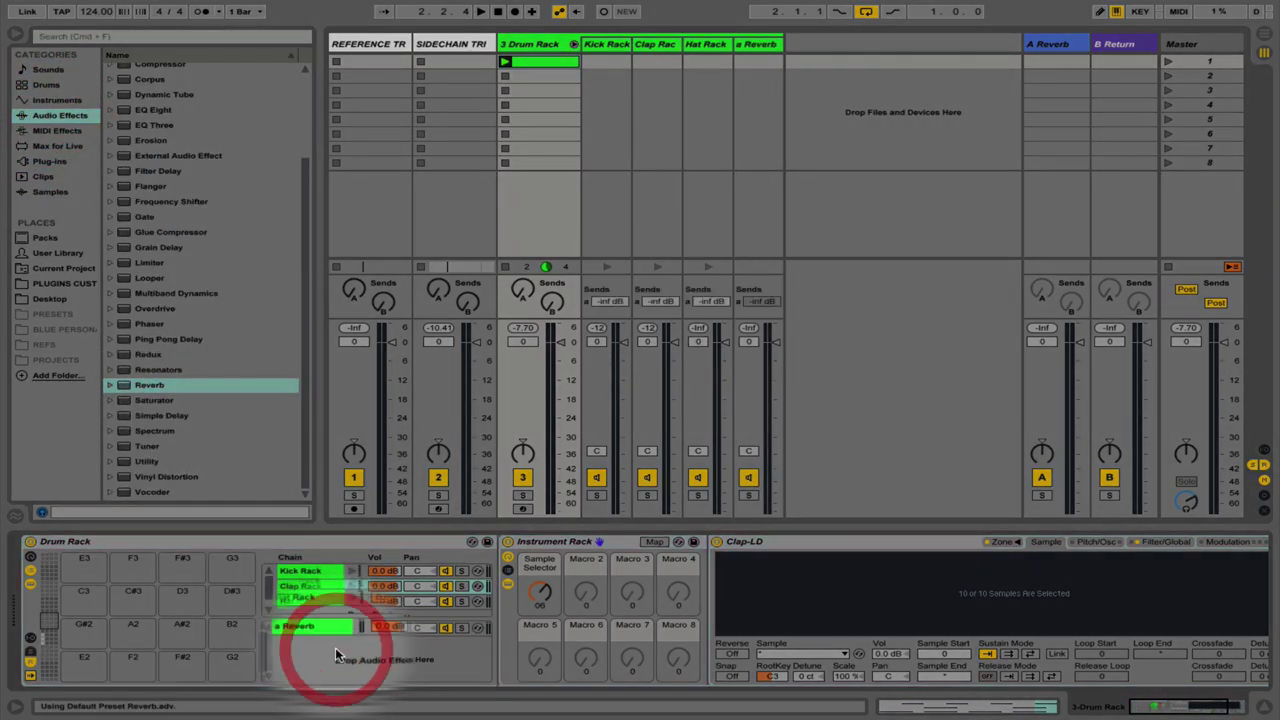
- Play the loop and raise the Clap Rack chain's send to the rack's reverb return
key(space)
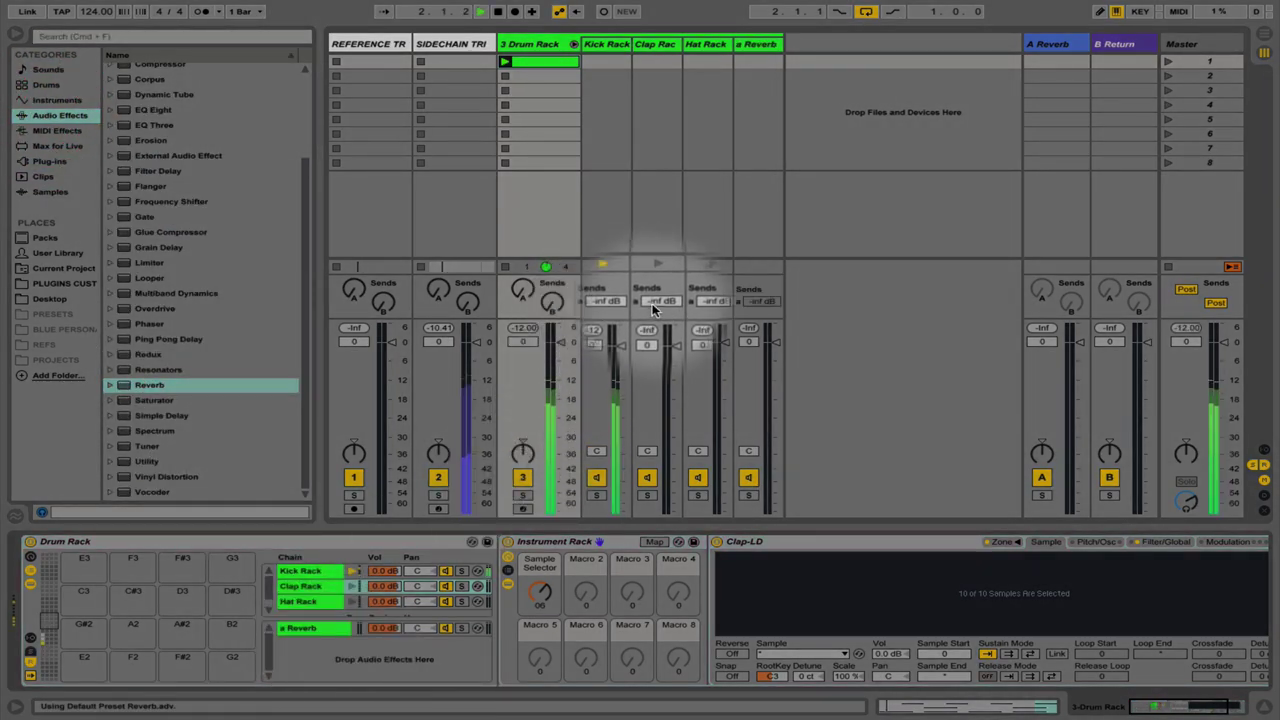
drag(659, 301, 659, 280)
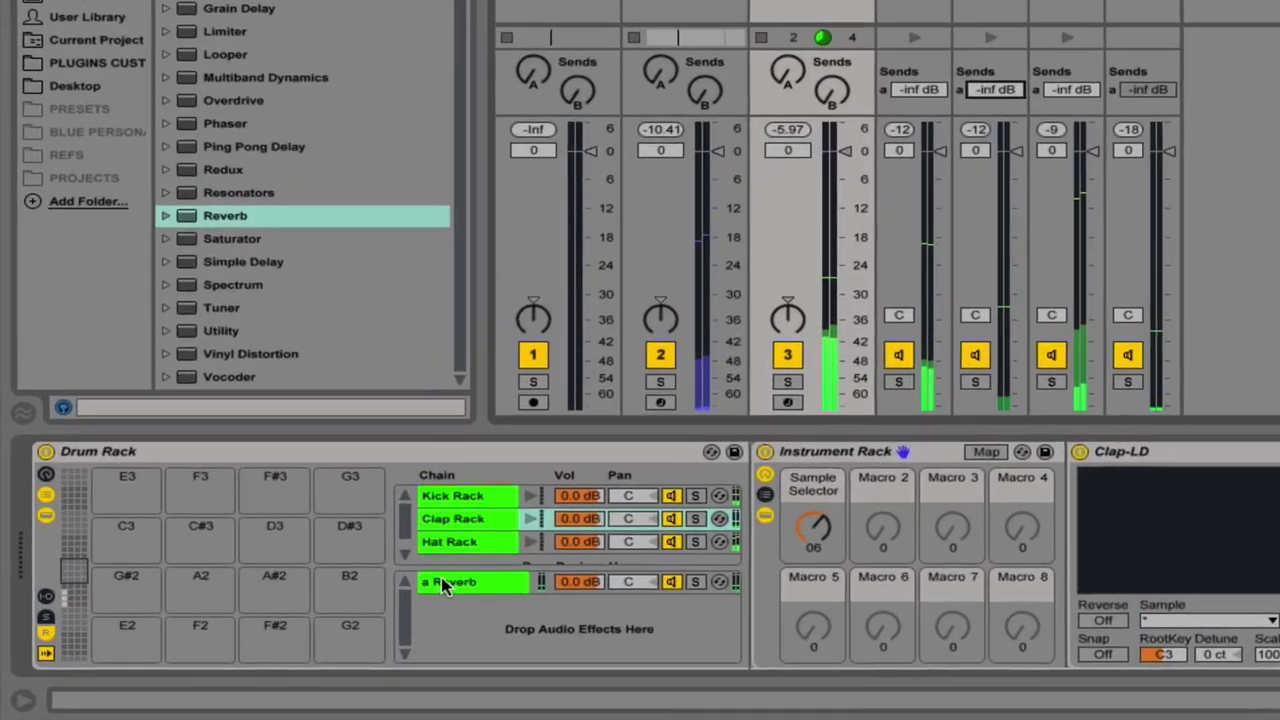
- Delete the reverb return chain from the Drum Rack and create an empty return chain instead
click(295, 631)
right_click(497, 598)
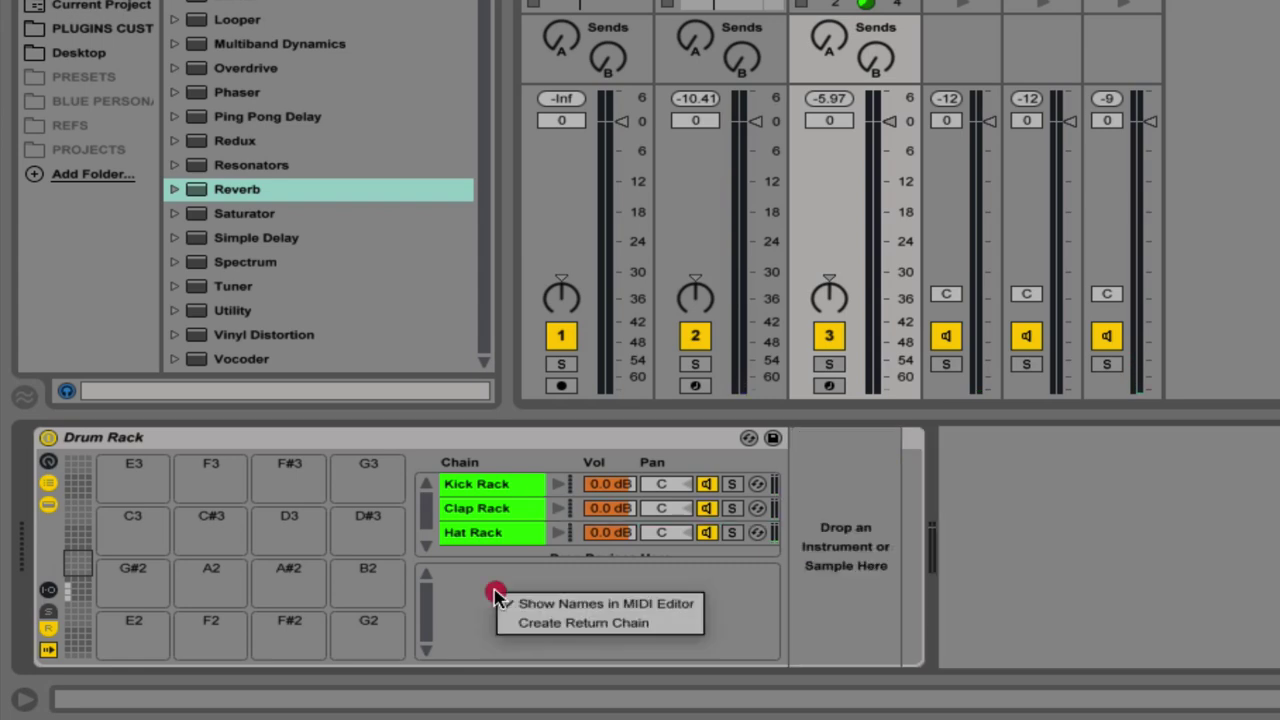
click(583, 623)
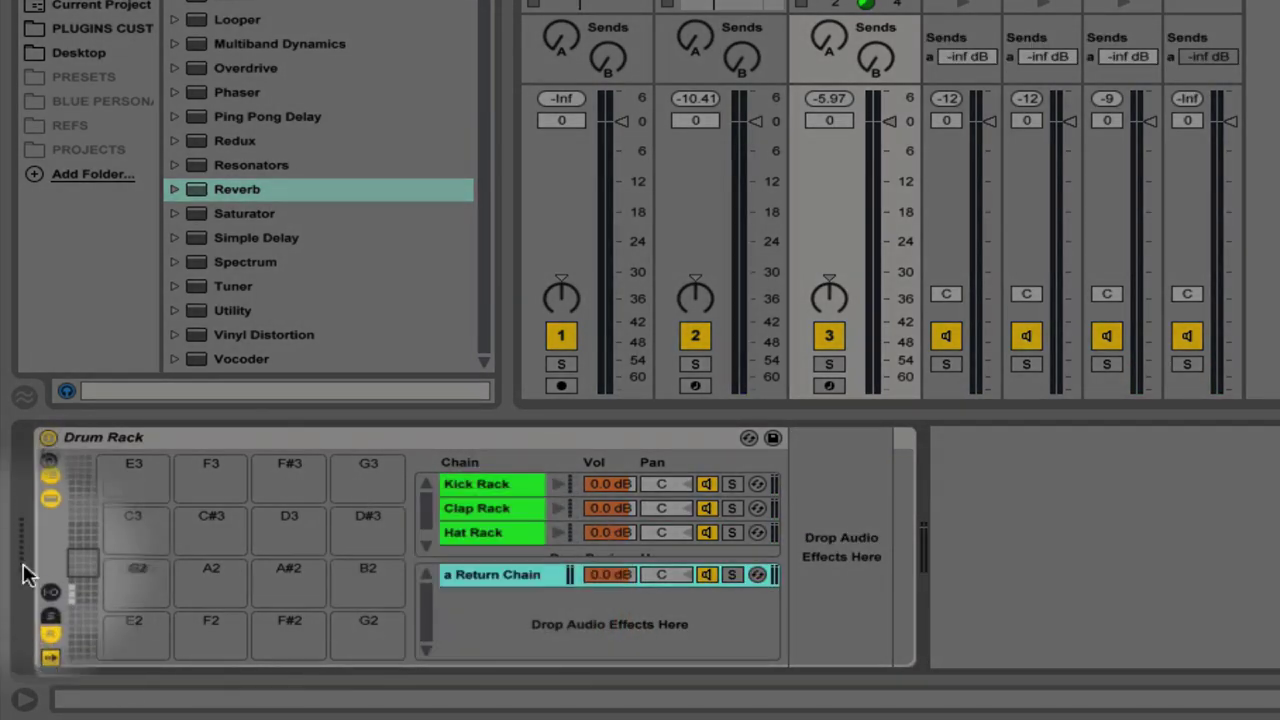
- Show the Drum Rack's input/output settings and route the empty return chain's audio to the A-Reverb track
click(47, 589)
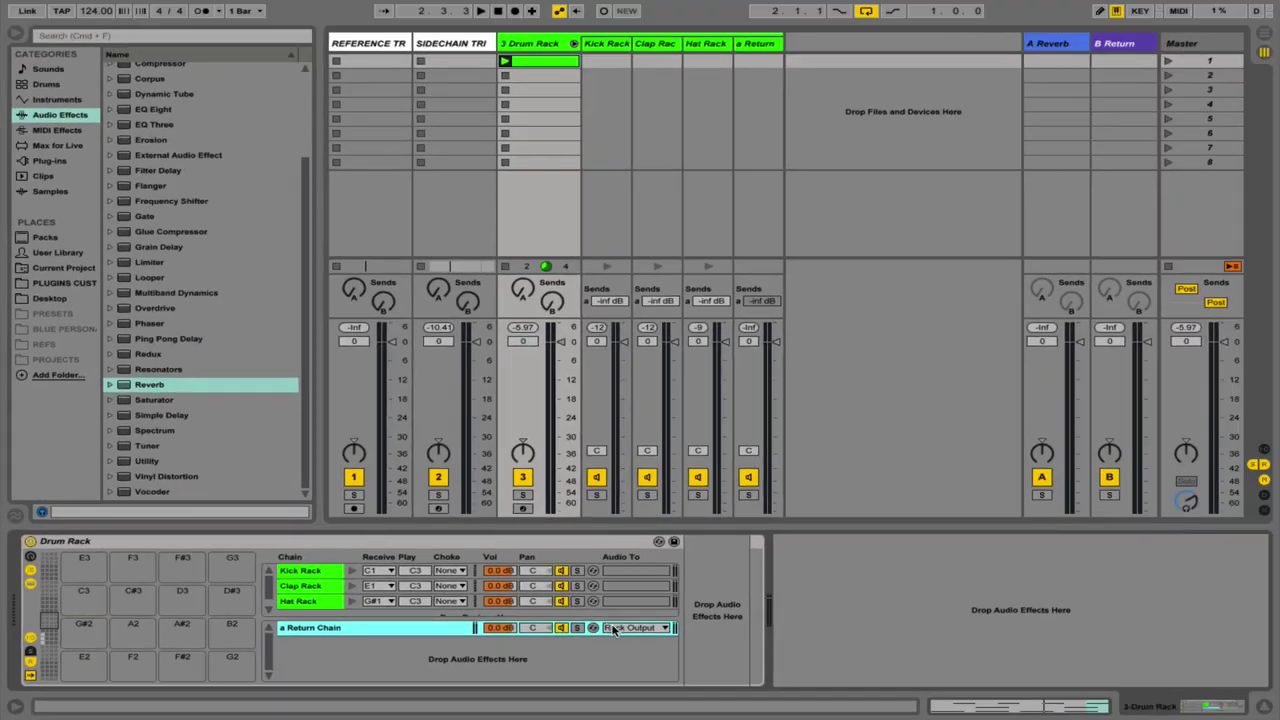
click(907, 589)
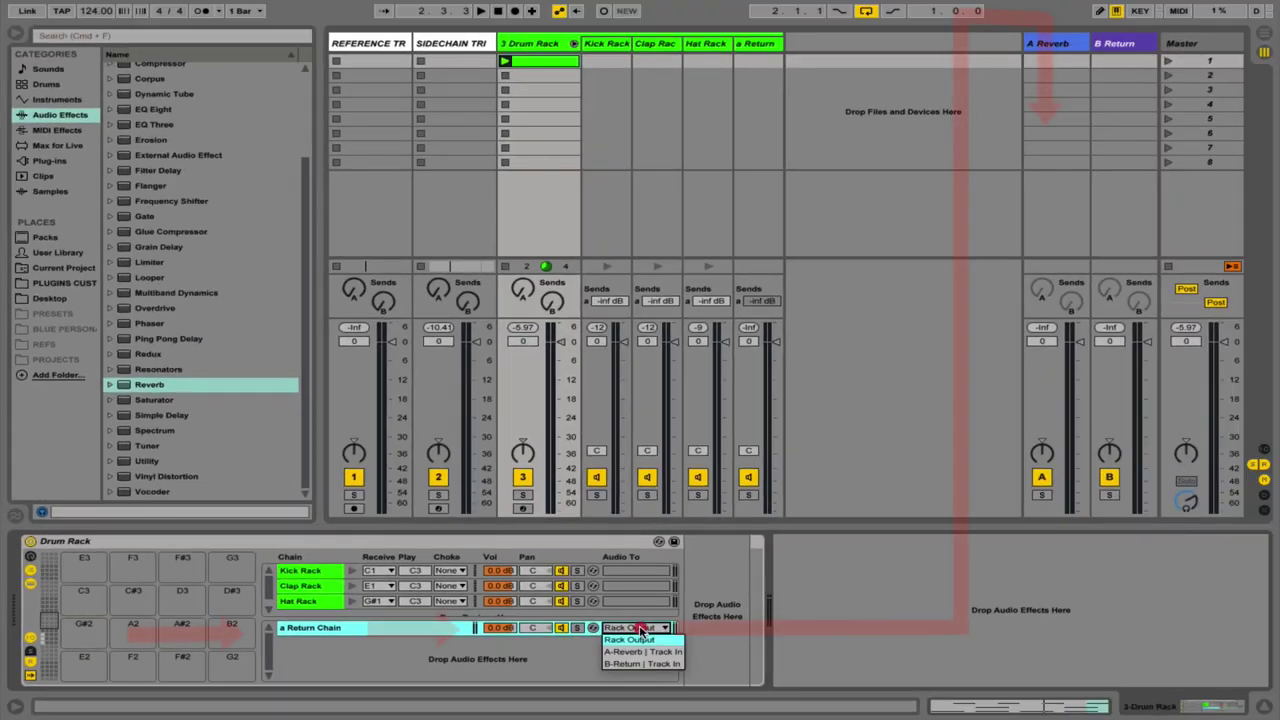
click(620, 653)
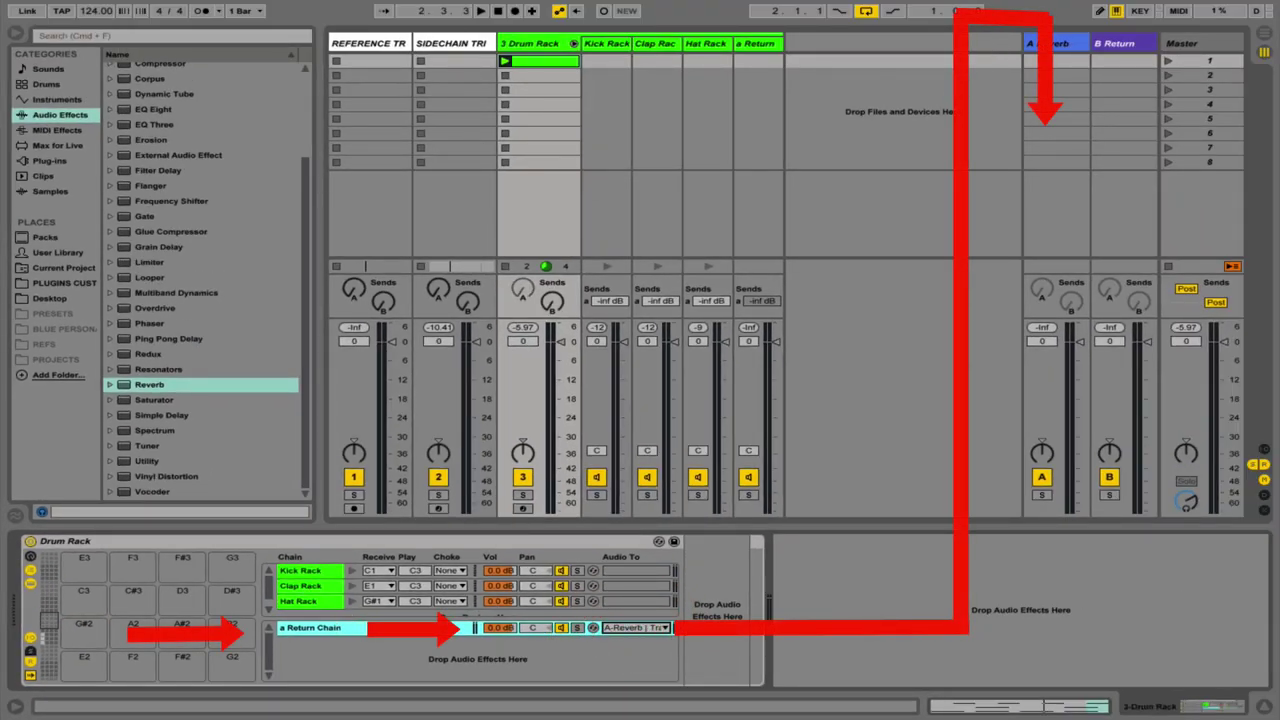
- Raise the Dry/Wet amount of the Reverb on the A Reverb return track and start playback
click(1053, 50)
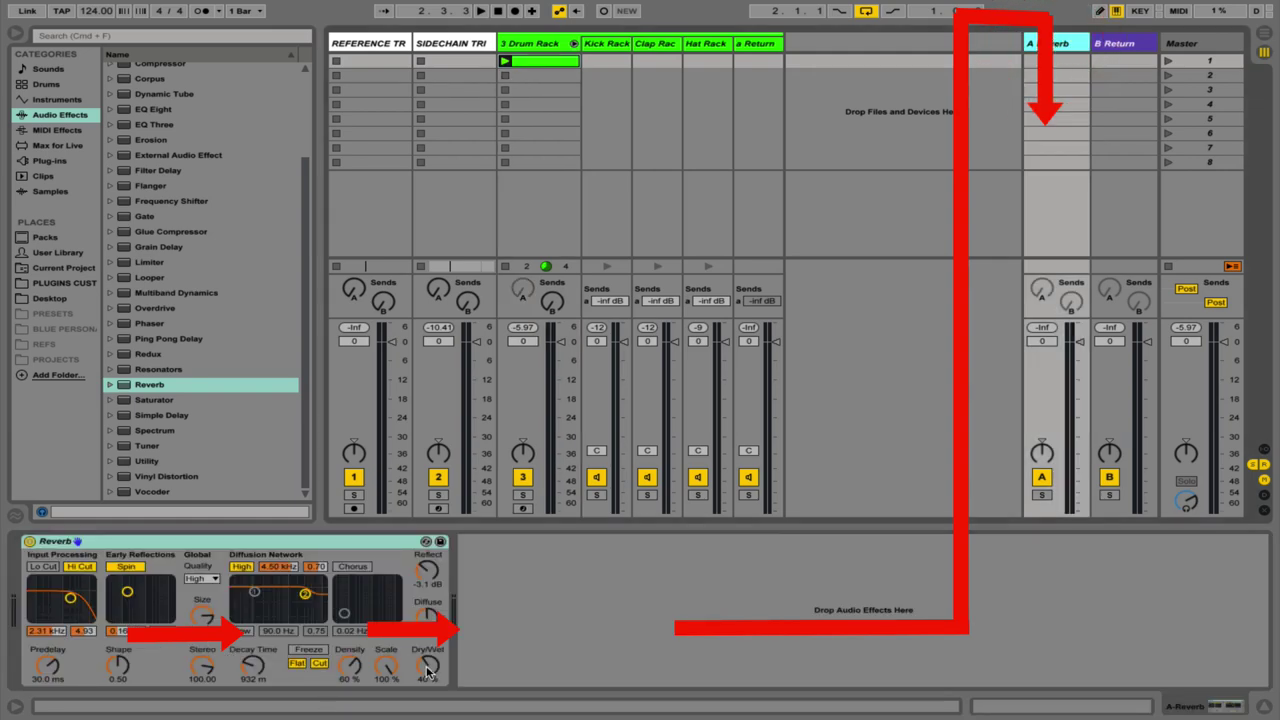
drag(427, 673, 427, 640)
key(space)
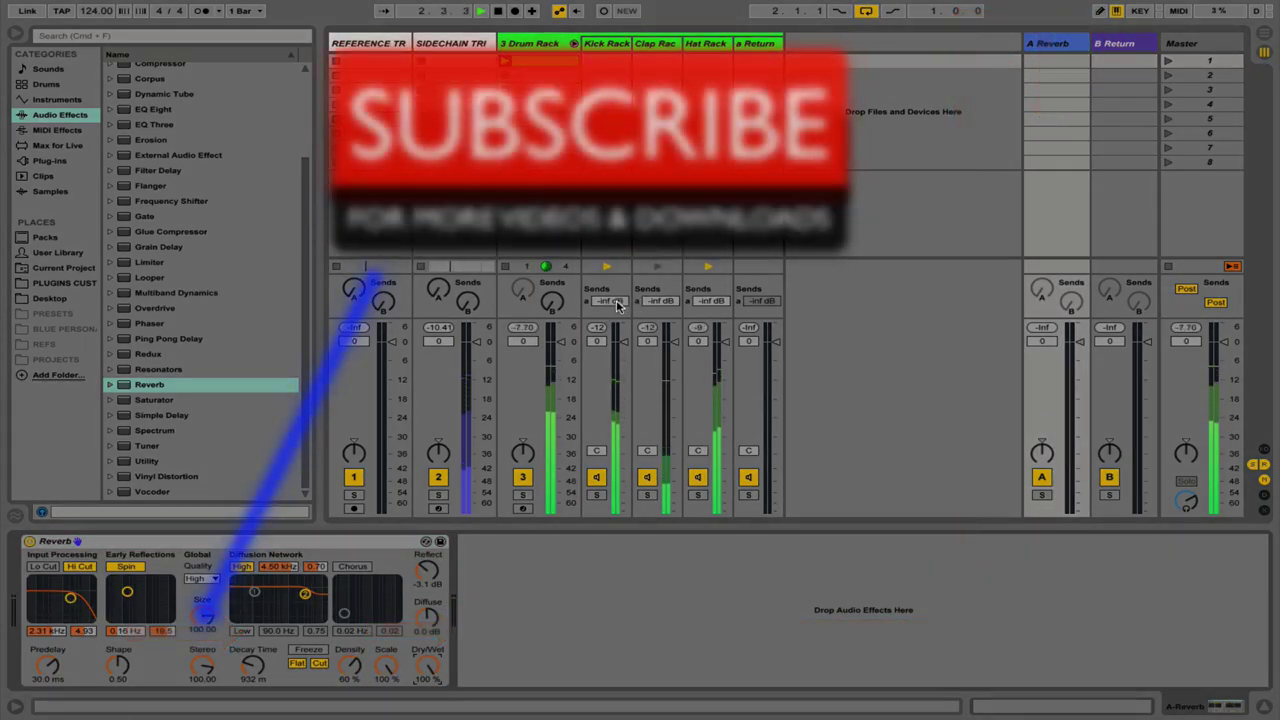
- Adjust the return send levels of the Kick Rack and Clap Rack chains while the loop plays
drag(617, 302, 617, 250)
drag(660, 301, 609, 350)
drag(660, 301, 660, 294)
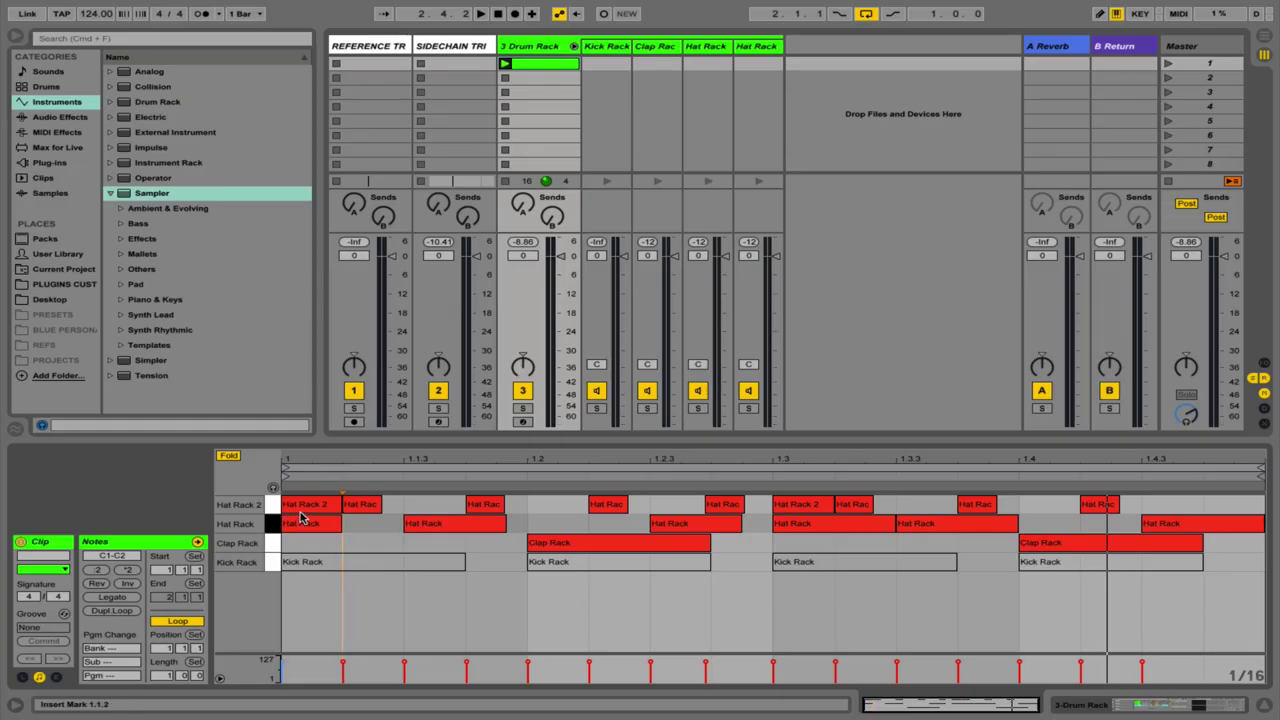
- Assign both the Hat Rack and Hat Rack 2 chains to choke group 1 while listening to the loop
key(shift+Tab)
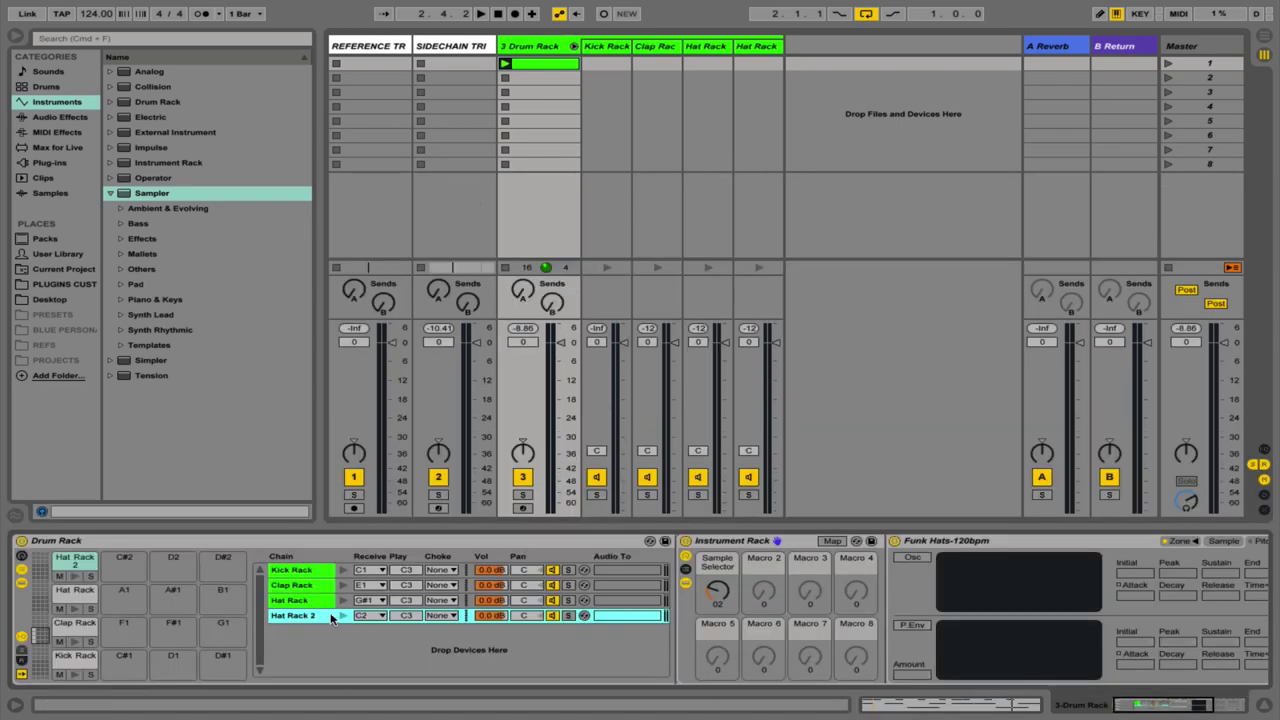
key(space)
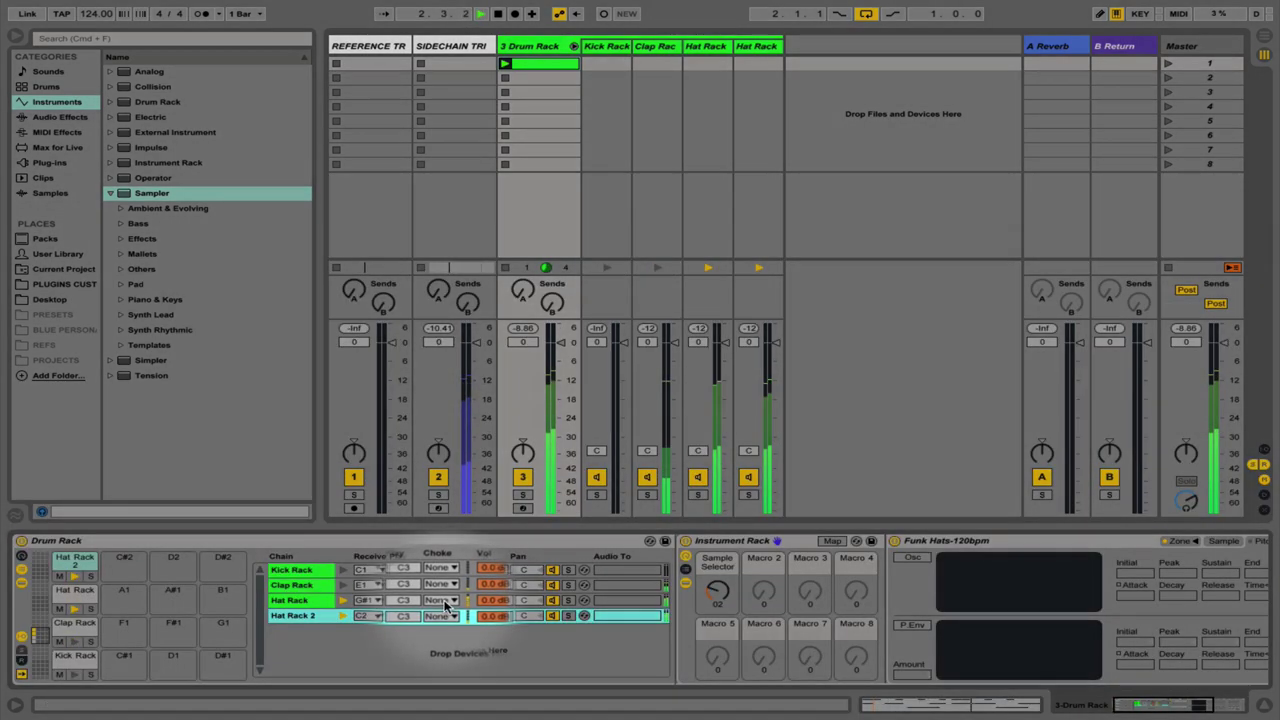
click(440, 600)
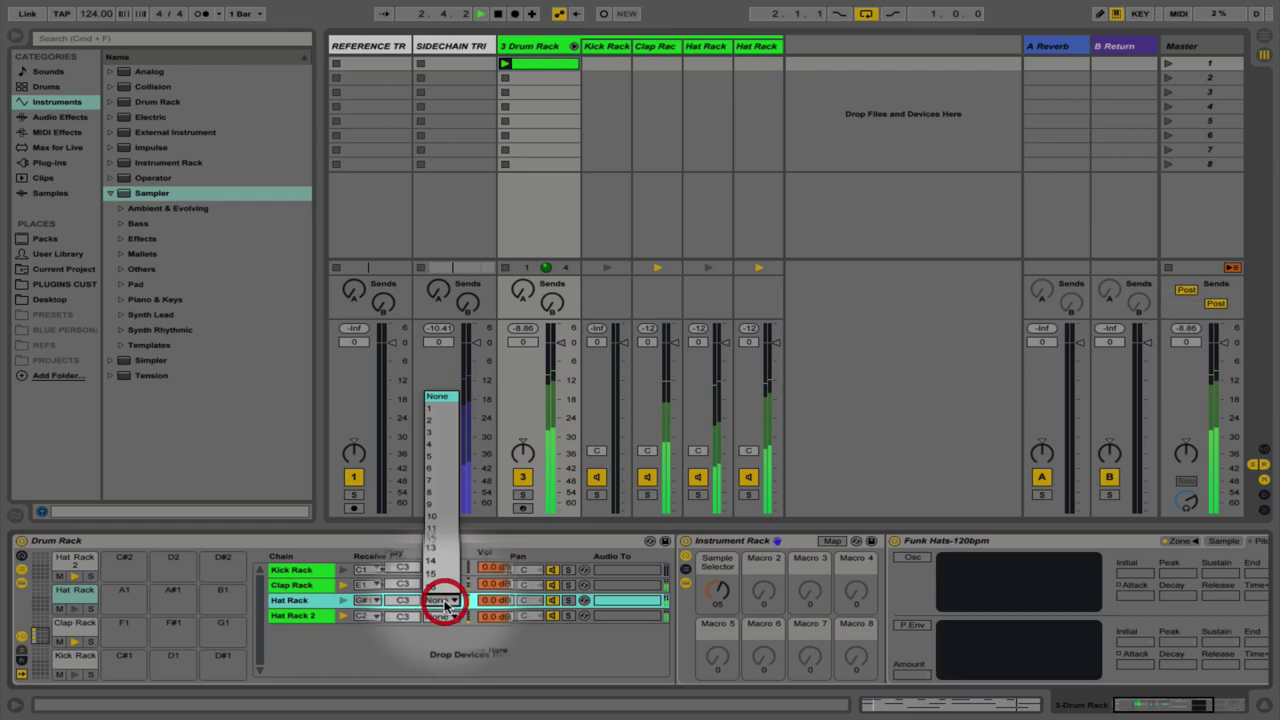
click(443, 413)
click(440, 615)
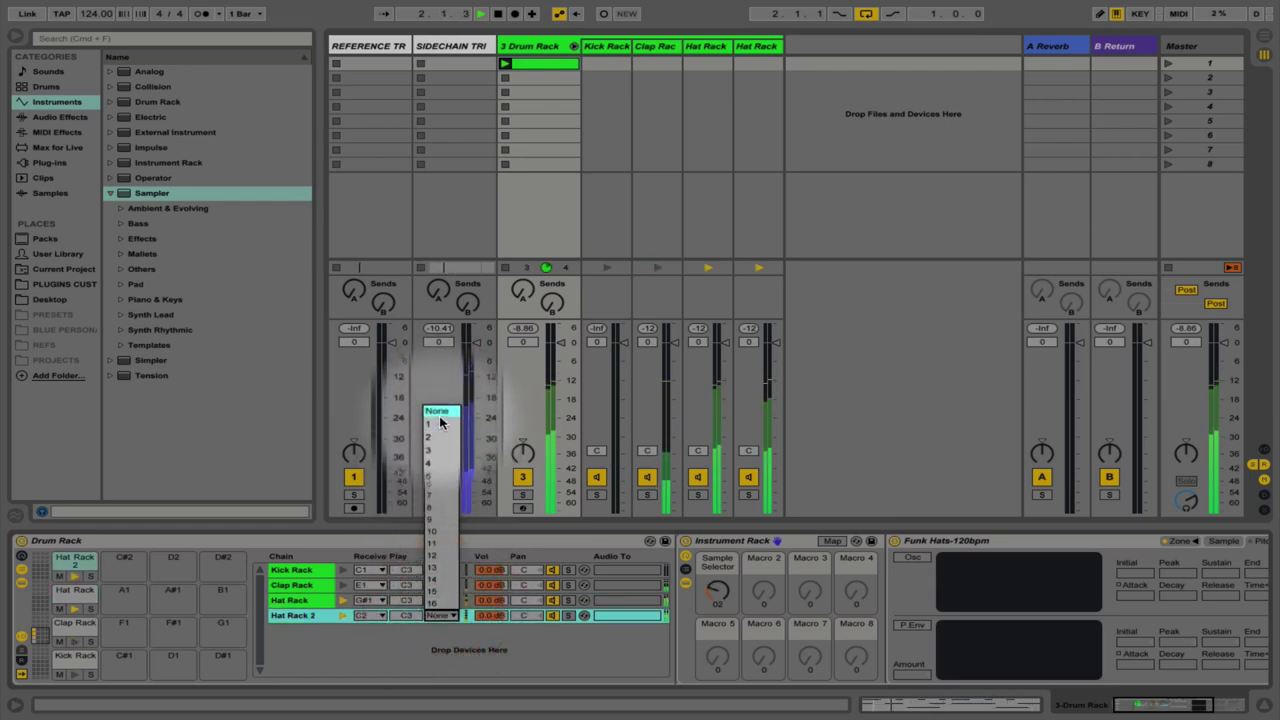
click(440, 428)
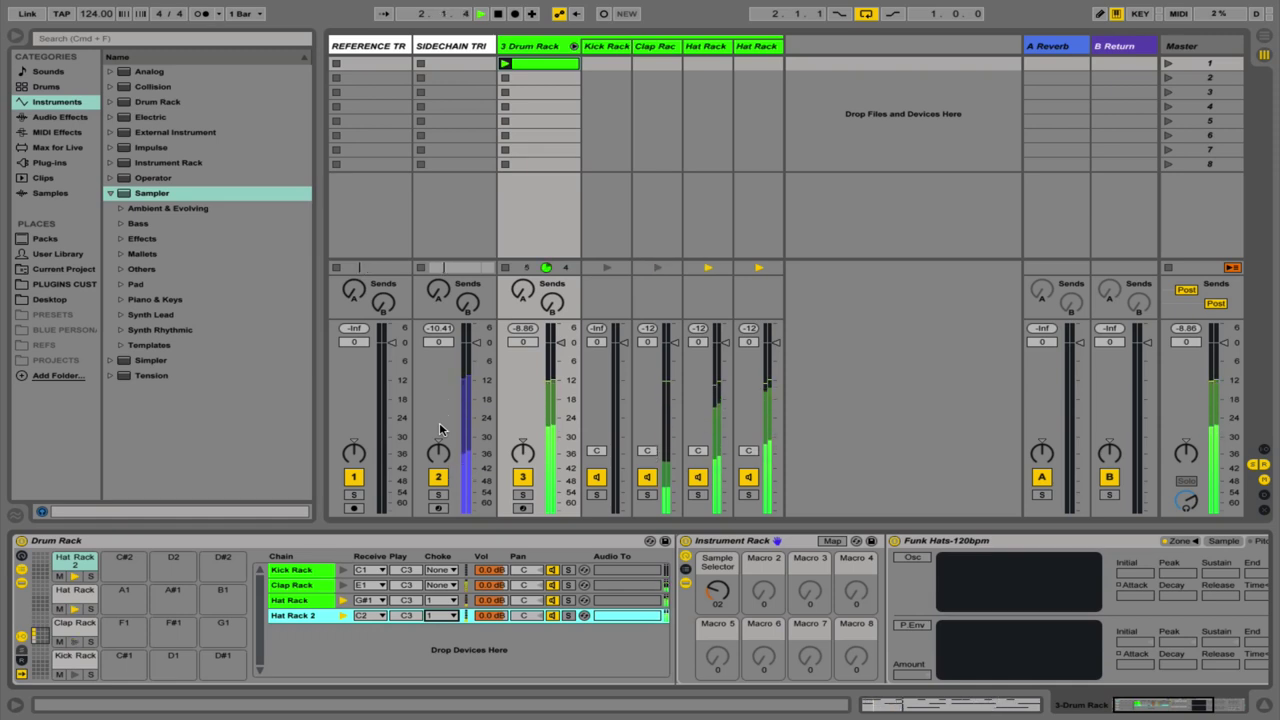
key(space)
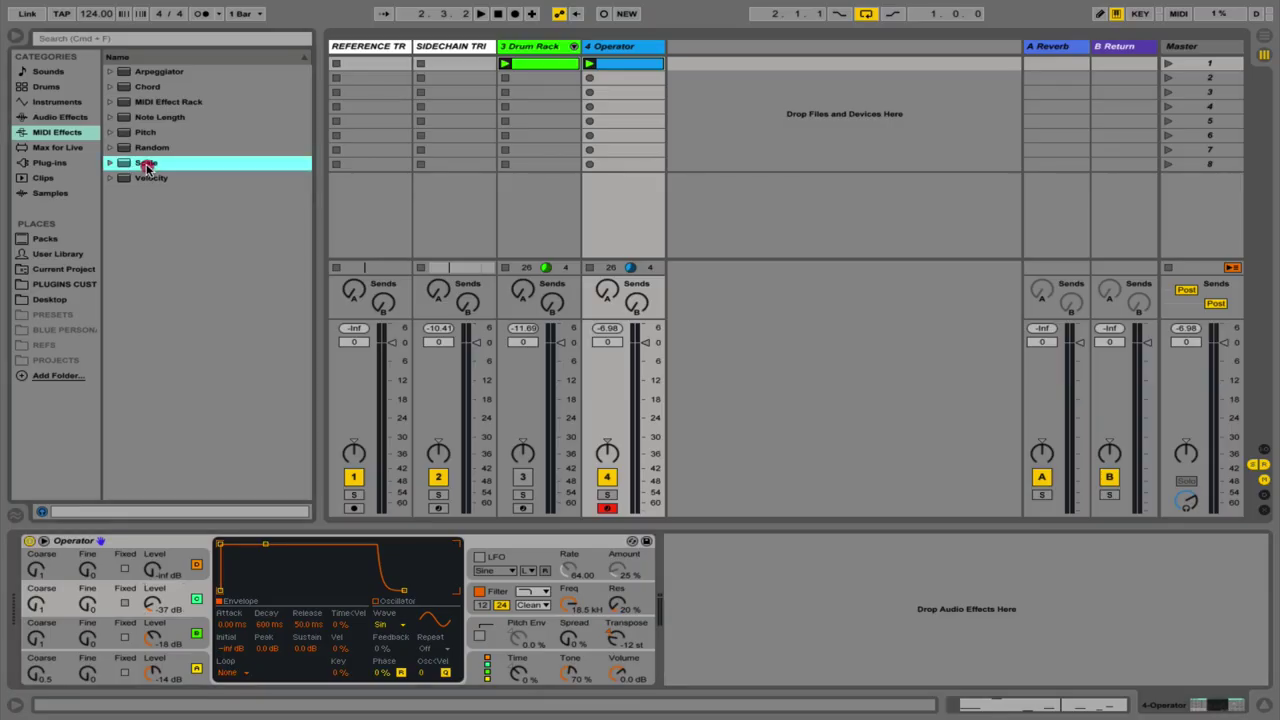
drag(140, 163, 37, 617)
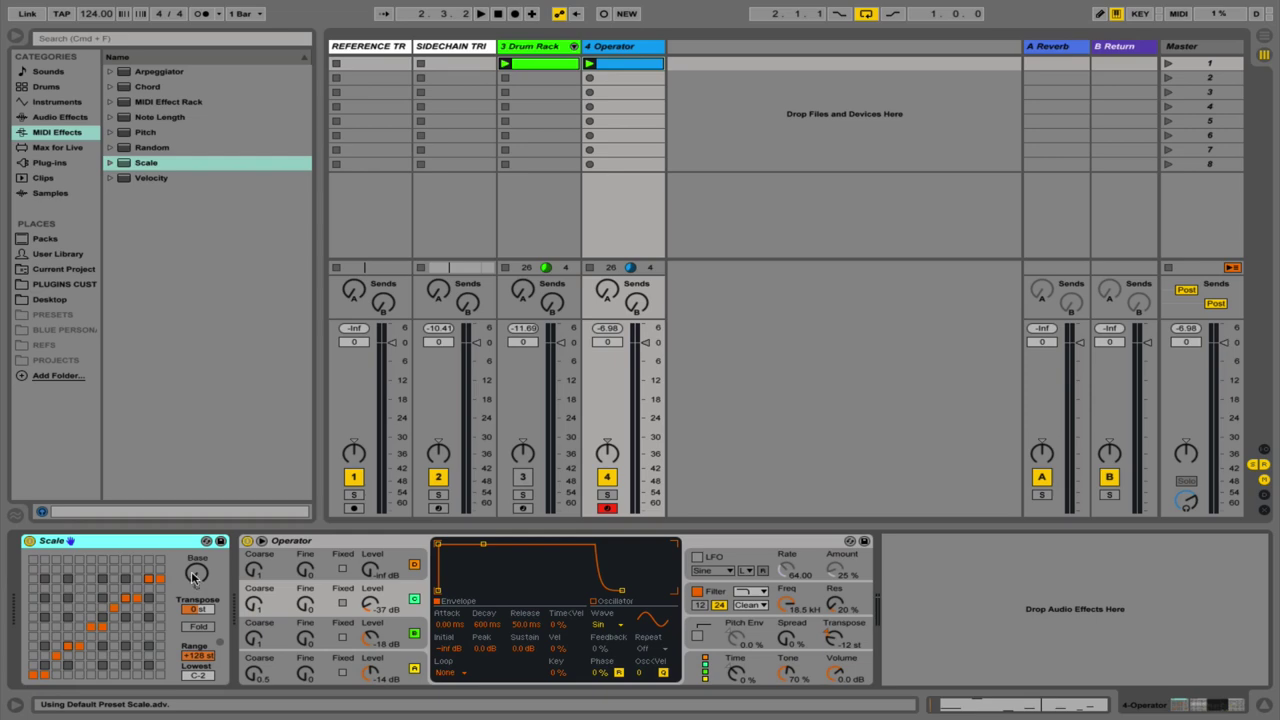
click(195, 577)
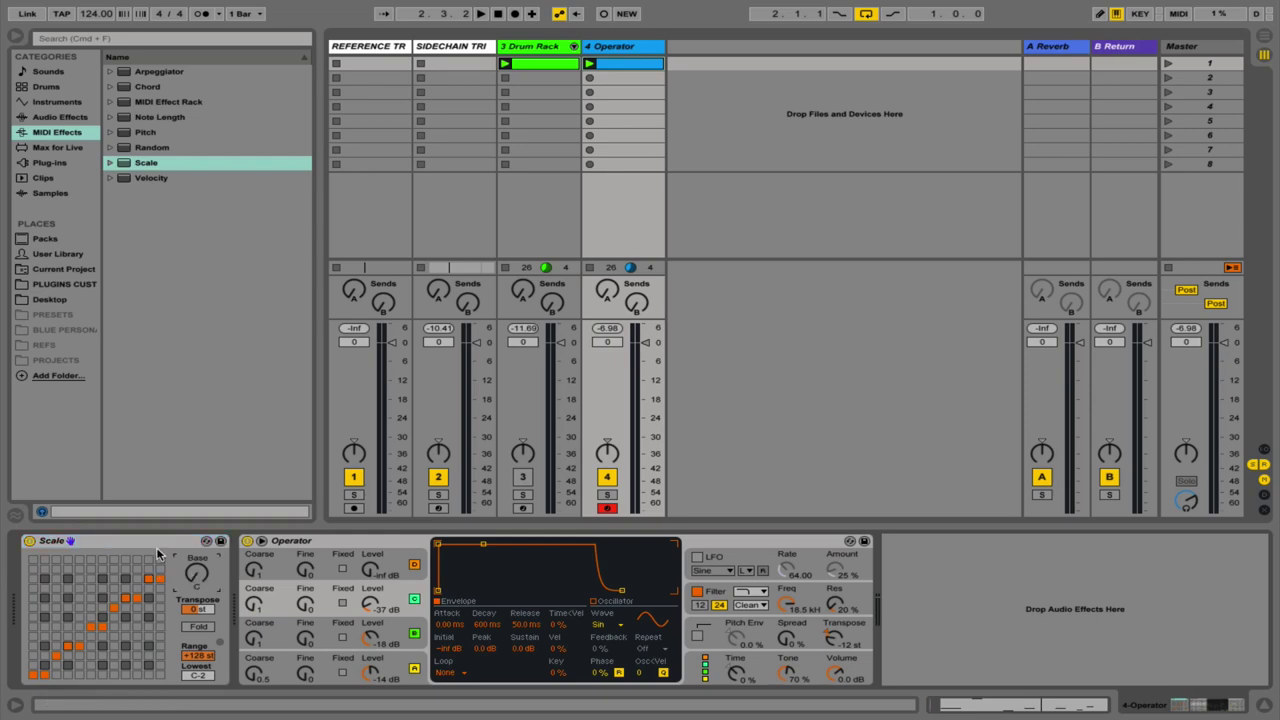
click(157, 548)
key(Delete)
- Add C minor scale notes from C2 up to F4 just before the Operator clip's start, and fold the note editor to the used pitches
key(shift+Tab)
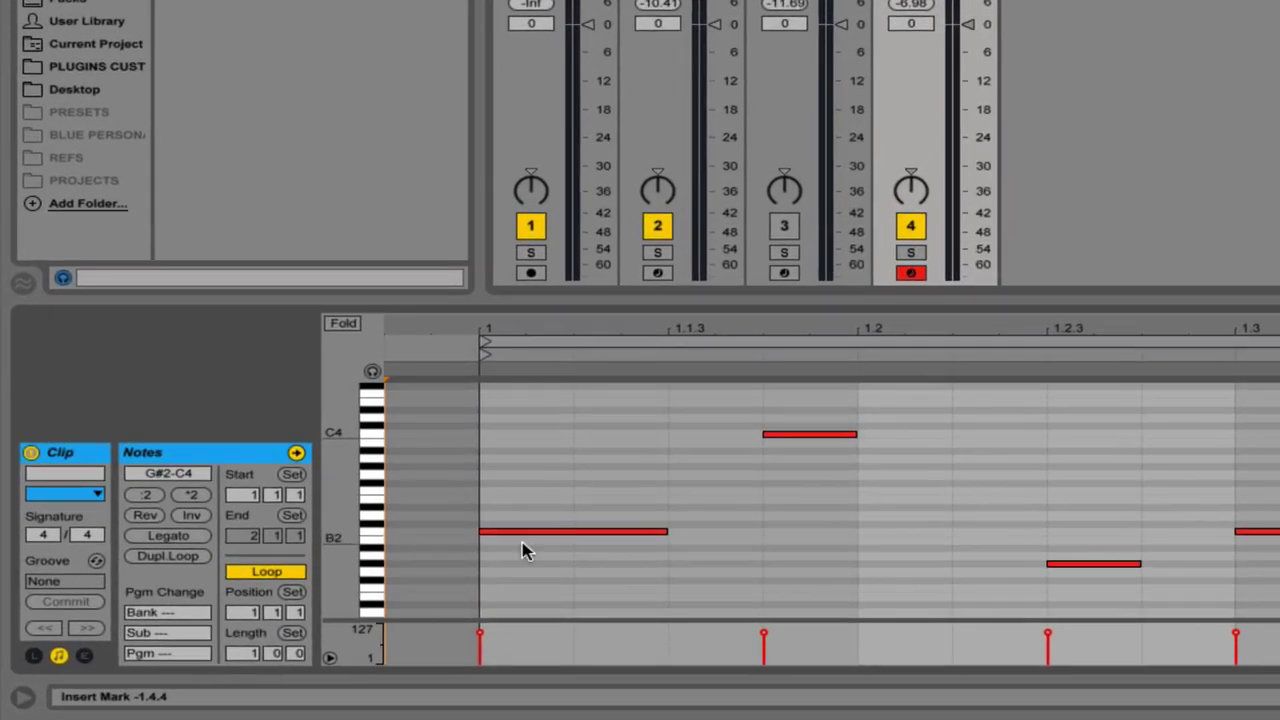
double_click(437, 531)
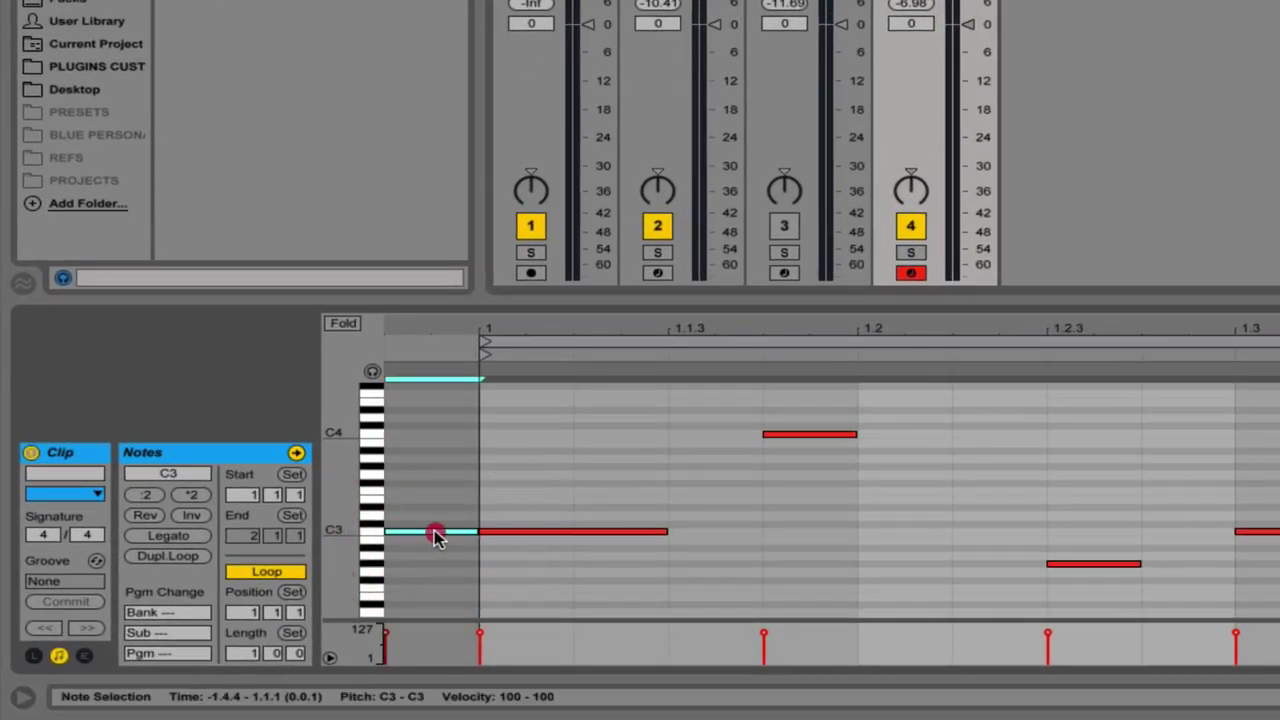
click(441, 538)
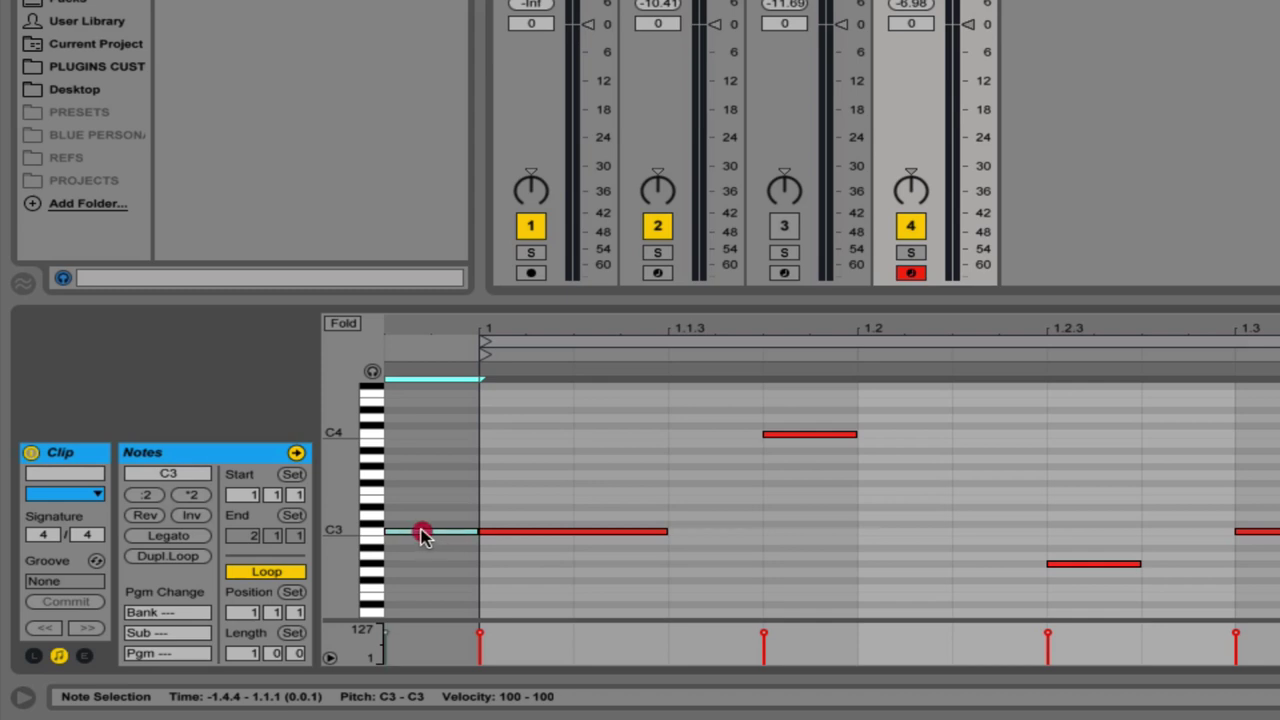
drag(422, 535, 401, 607)
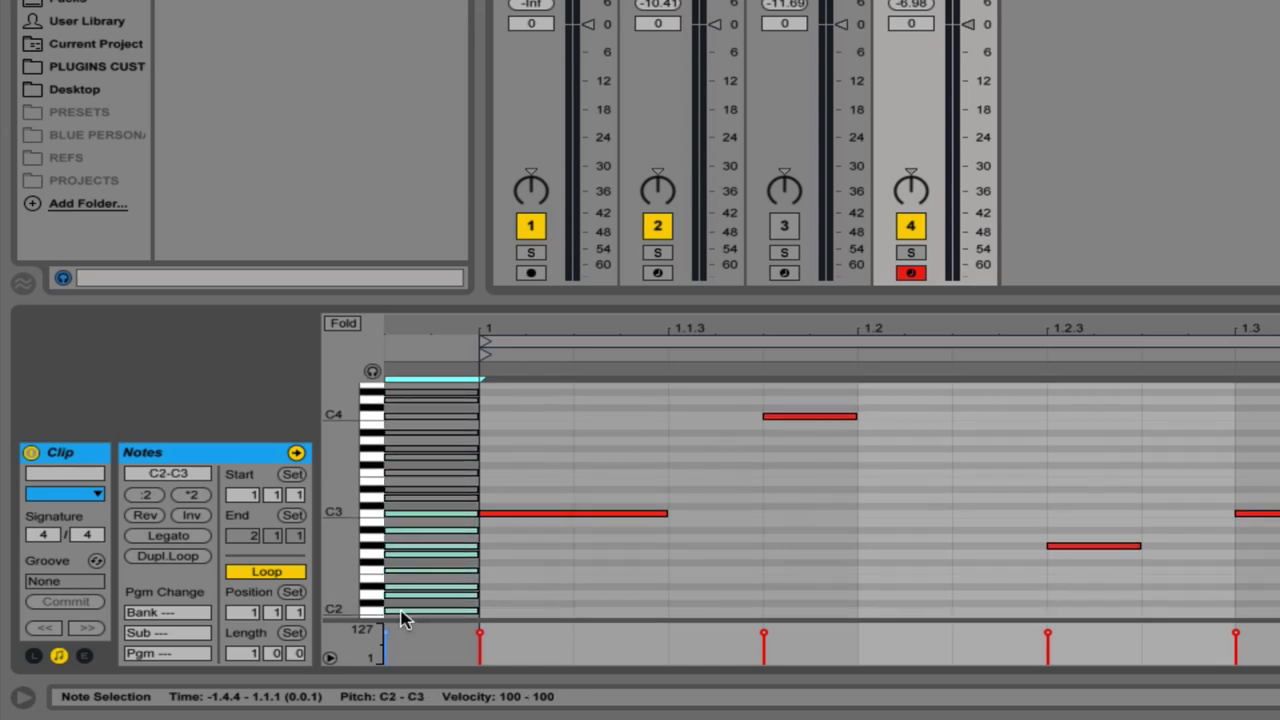
click(342, 323)
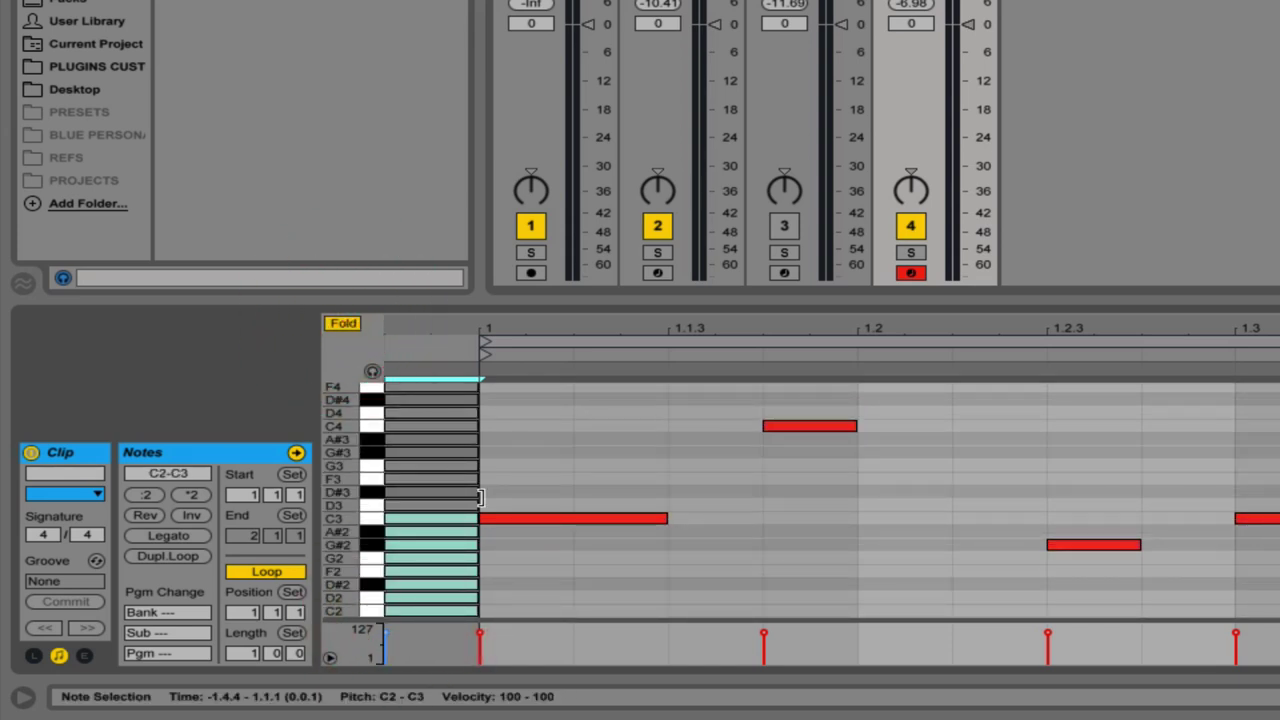
- Enlarge the note editor to show the scale guide notes up to C5 and play the clip
click(586, 471)
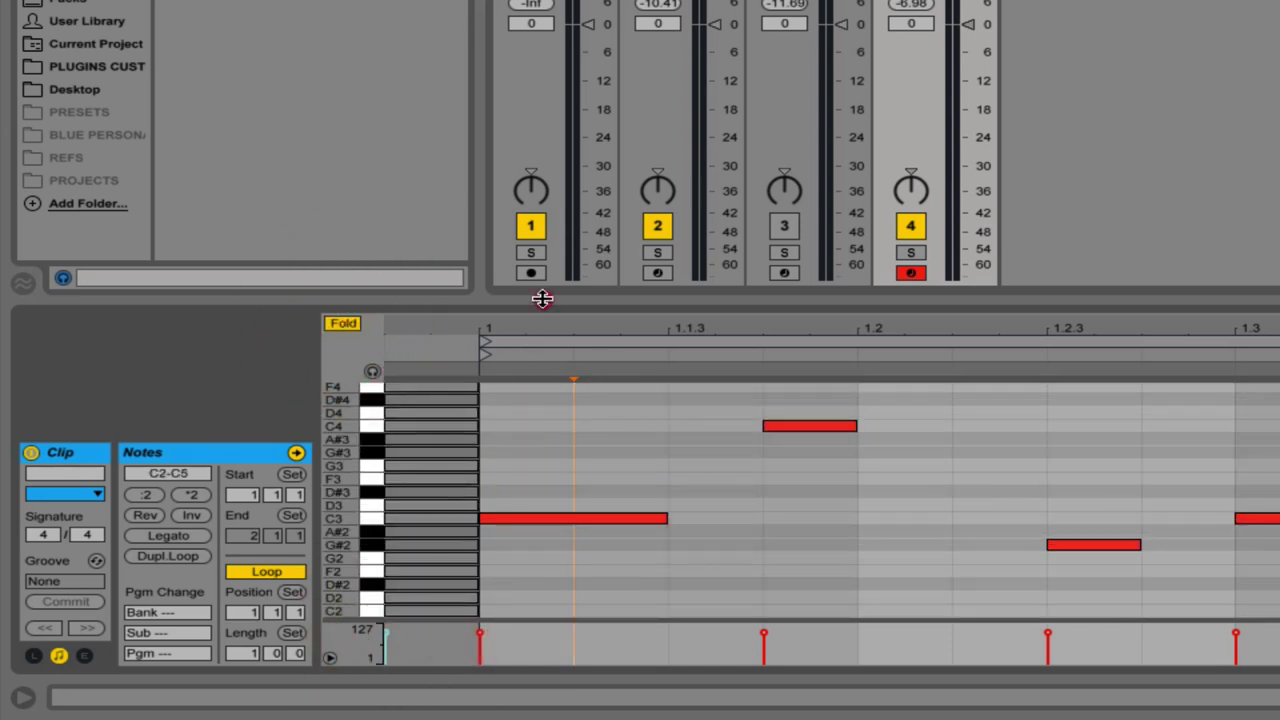
drag(542, 298, 548, 228)
key(space)
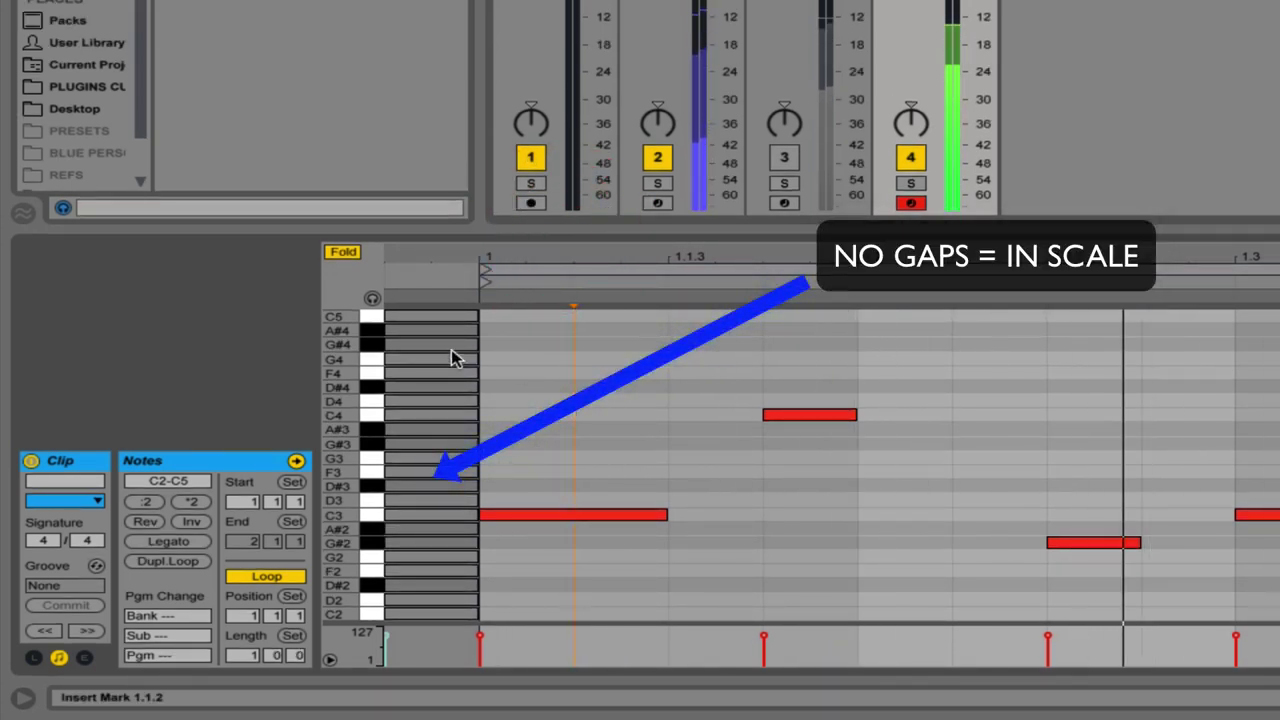
- Raise the C4 note at 1.1.4 to C#4 in the unfolded note editor, and fold the editor to reveal out-of-scale pitches
click(343, 251)
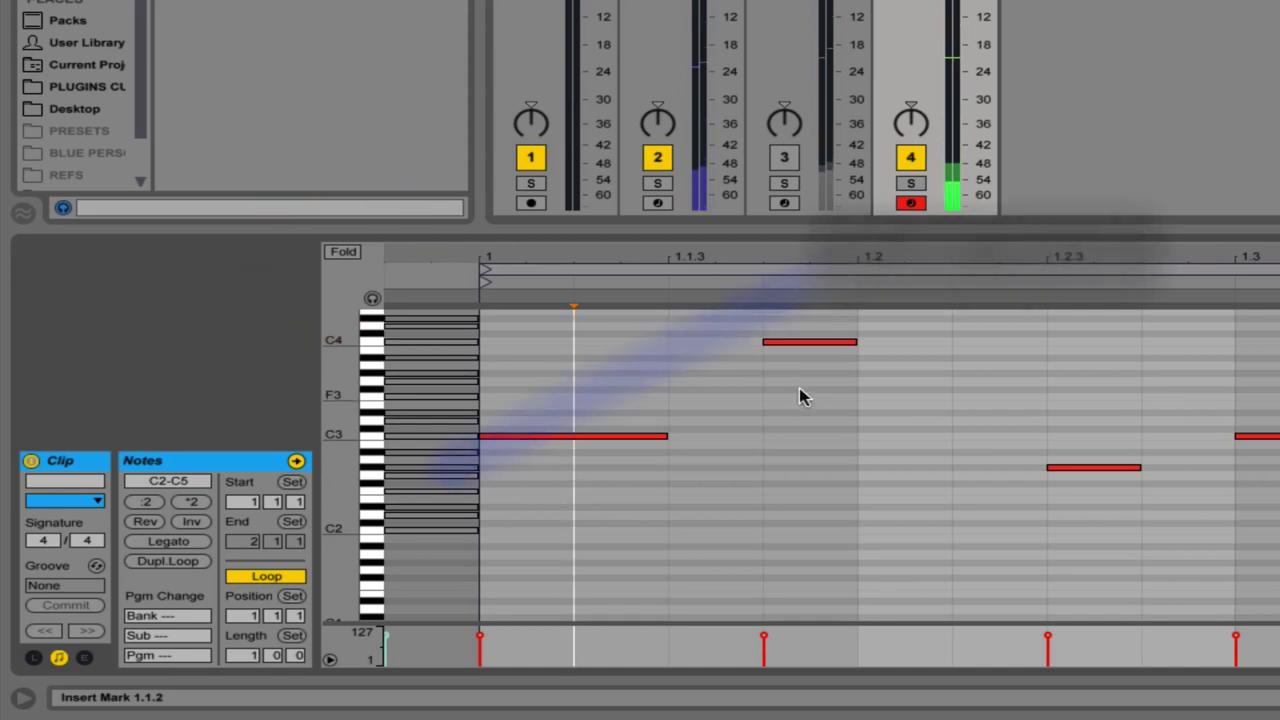
click(812, 342)
key(Up)
click(806, 476)
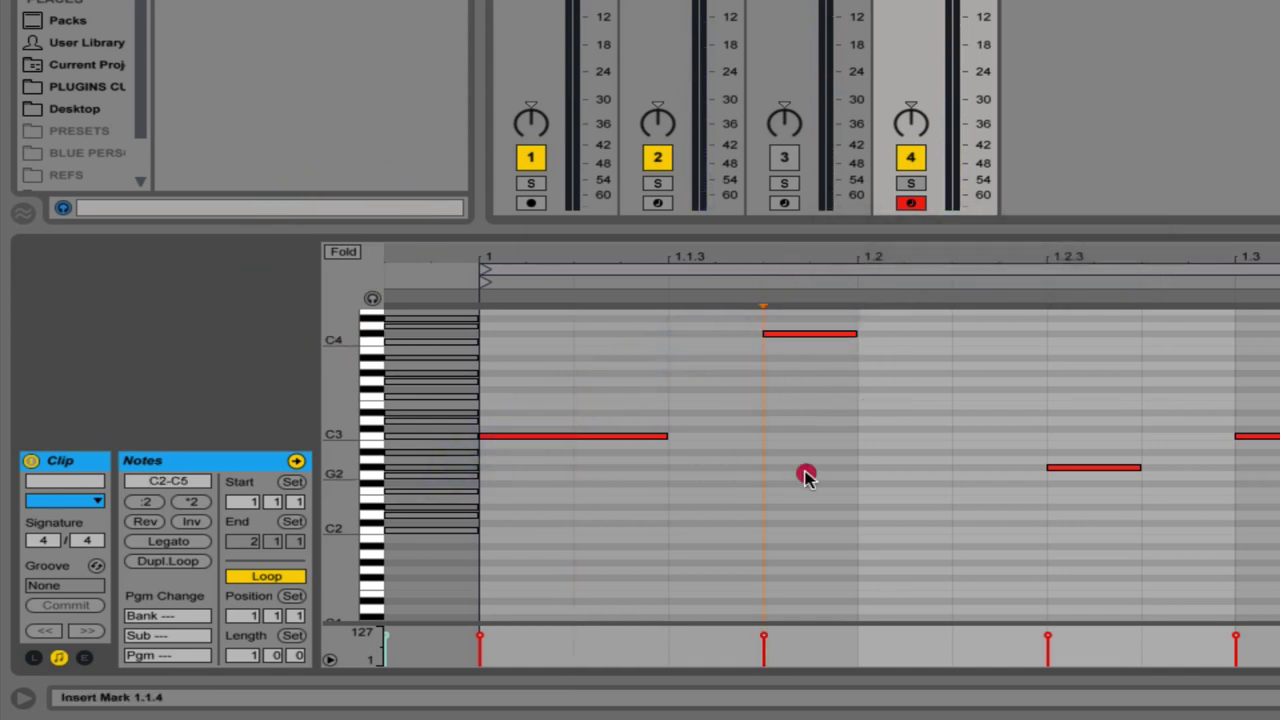
click(343, 251)
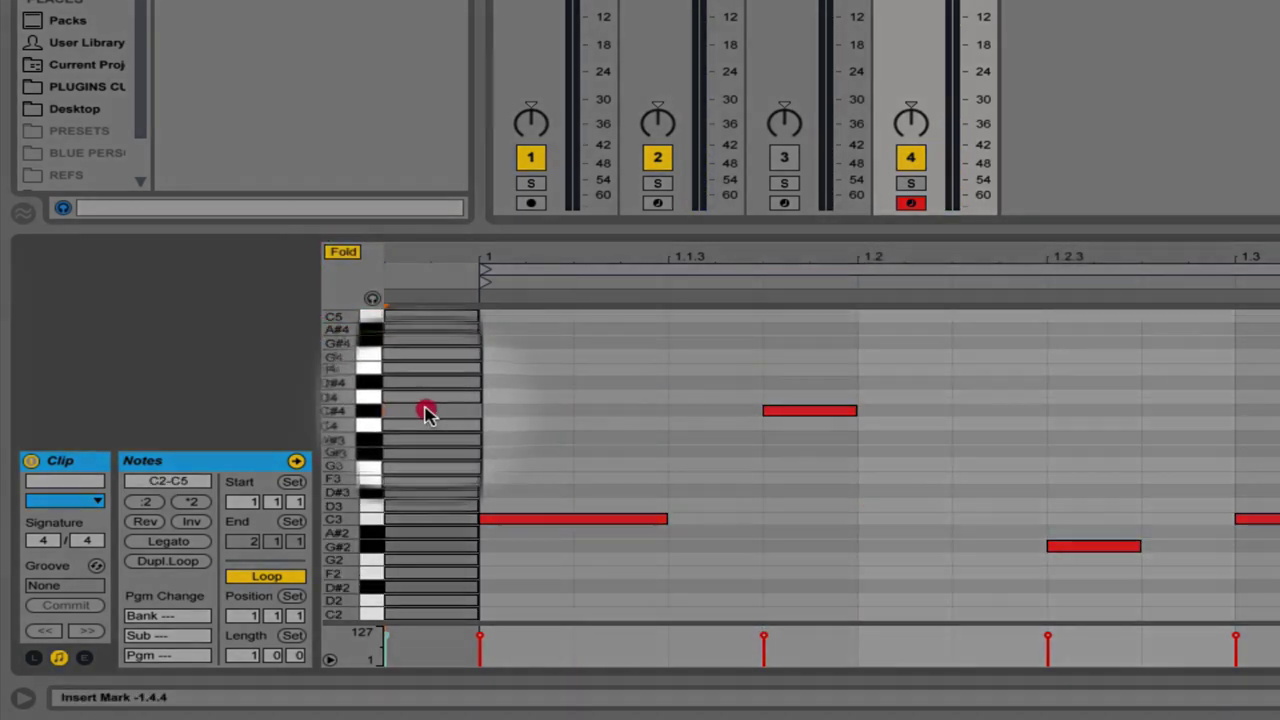
- Find the out-of-scale C#4 note, lower it to C4 in the unfolded editor and fold the editor again
drag(425, 415, 838, 413)
click(337, 254)
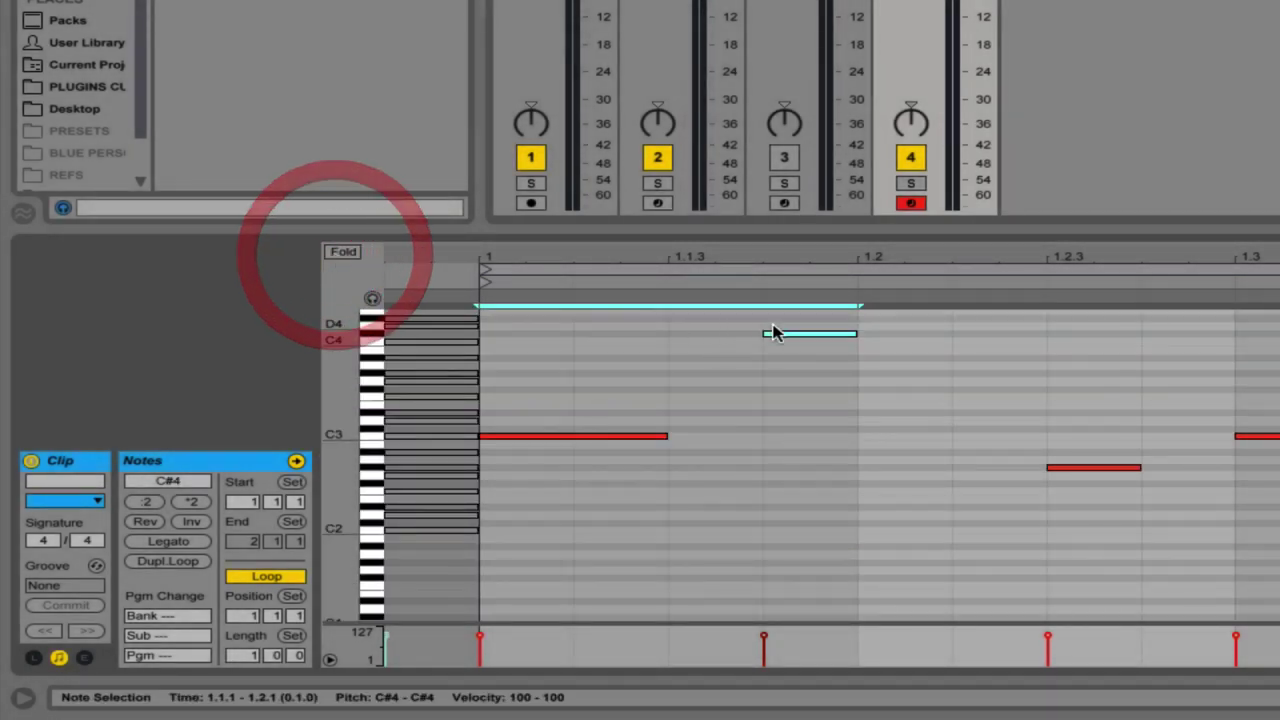
click(775, 332)
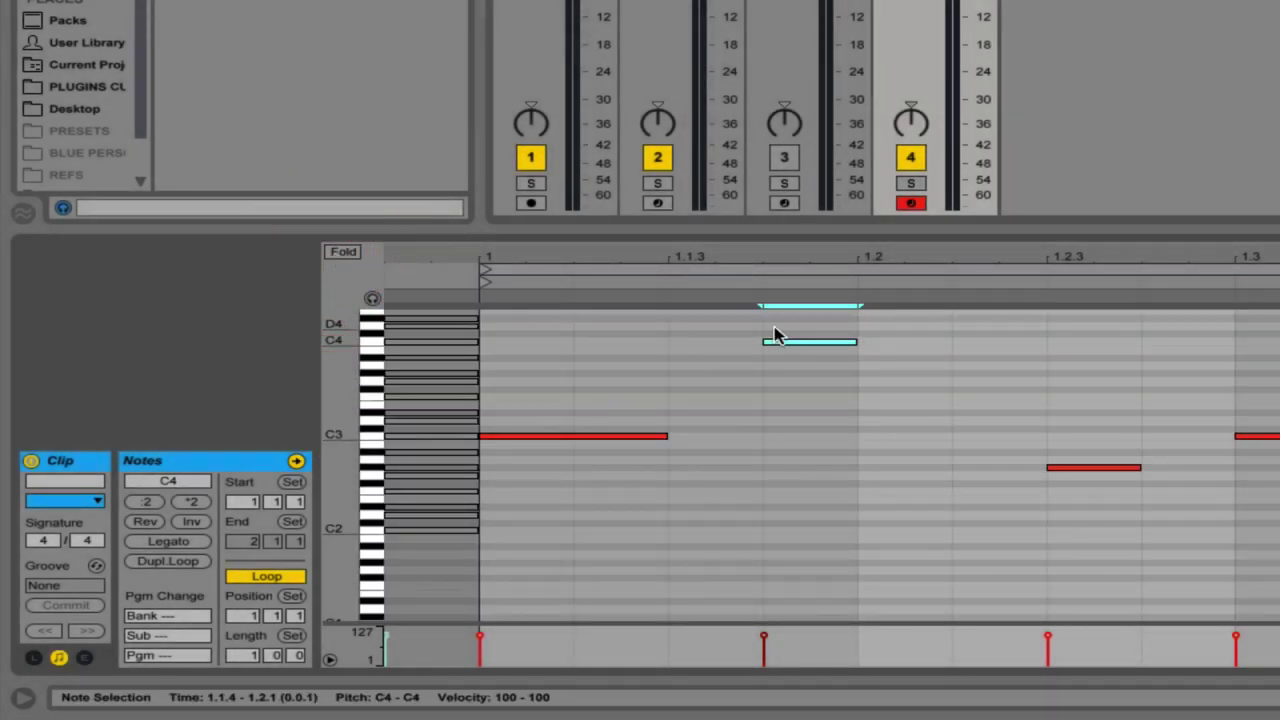
click(339, 254)
click(339, 254)
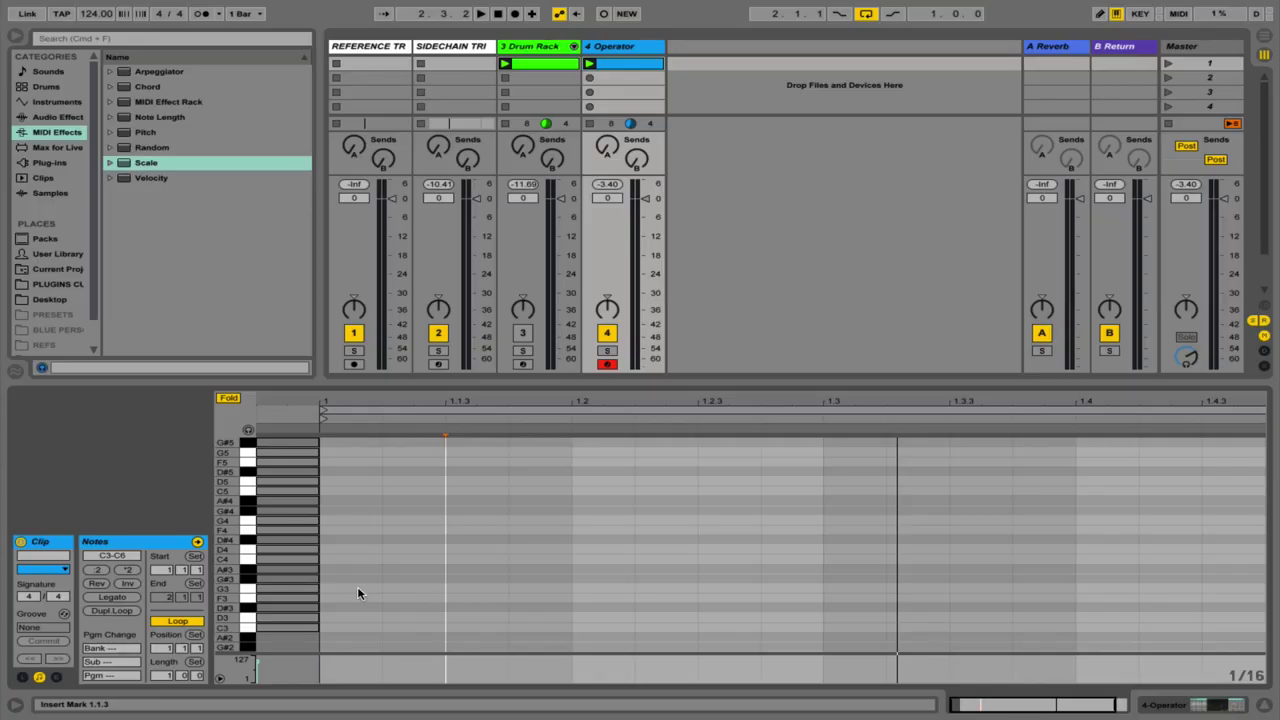
- Add a C4 note at the start of the Operator clip and extend it to three sixteenths long
scroll(357, 586, down, 2)
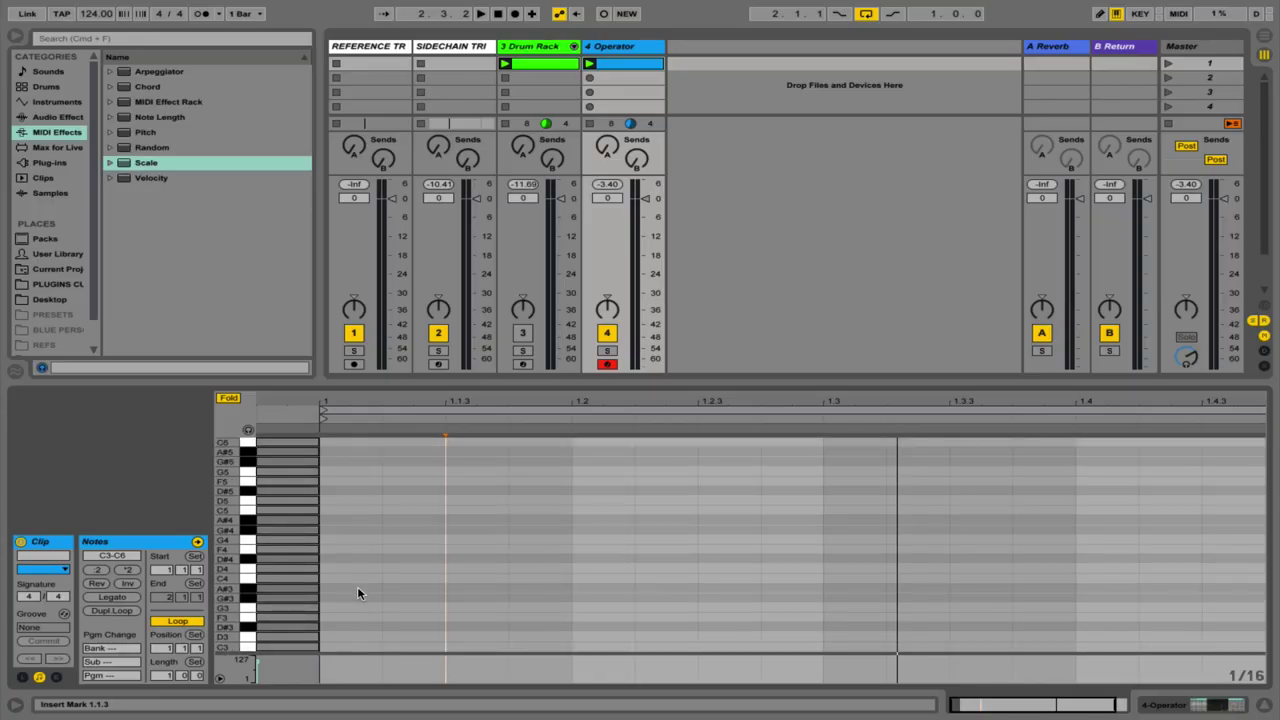
click(338, 577)
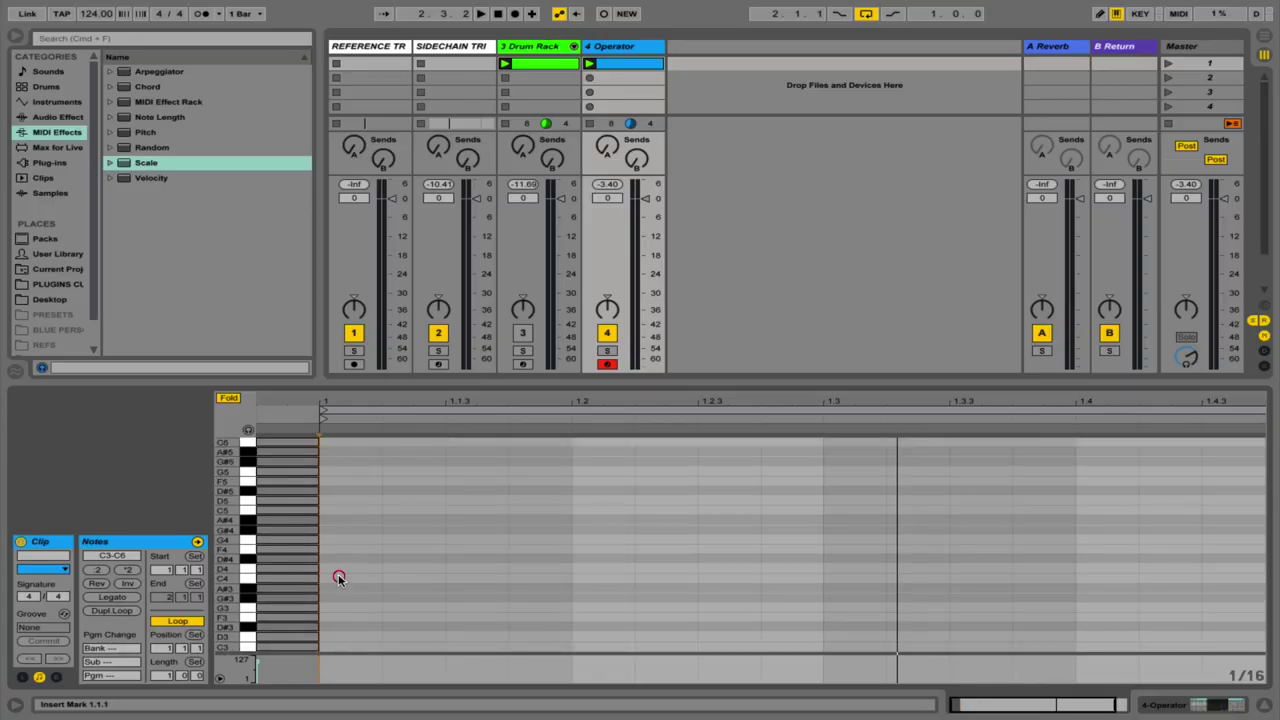
double_click(338, 577)
drag(381, 584, 488, 582)
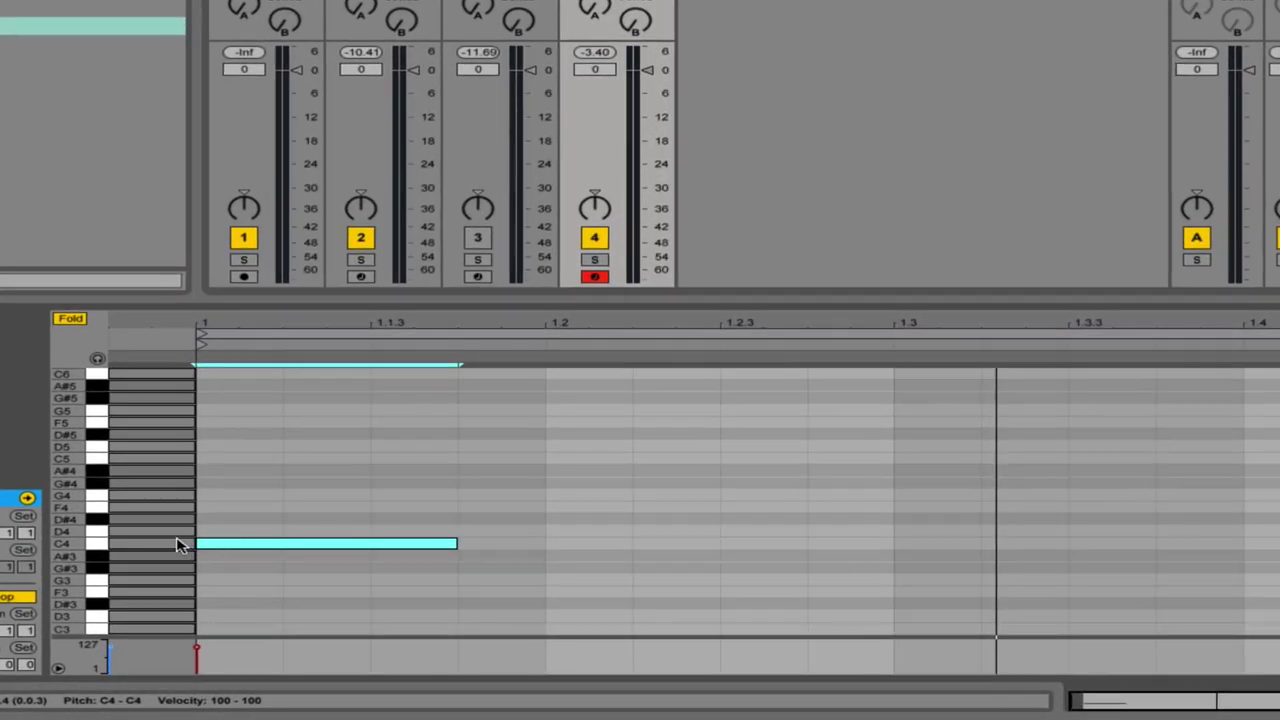
- Build a minor triad at the clip's start by copying the C4 note up to D#4 and G4
click(298, 571)
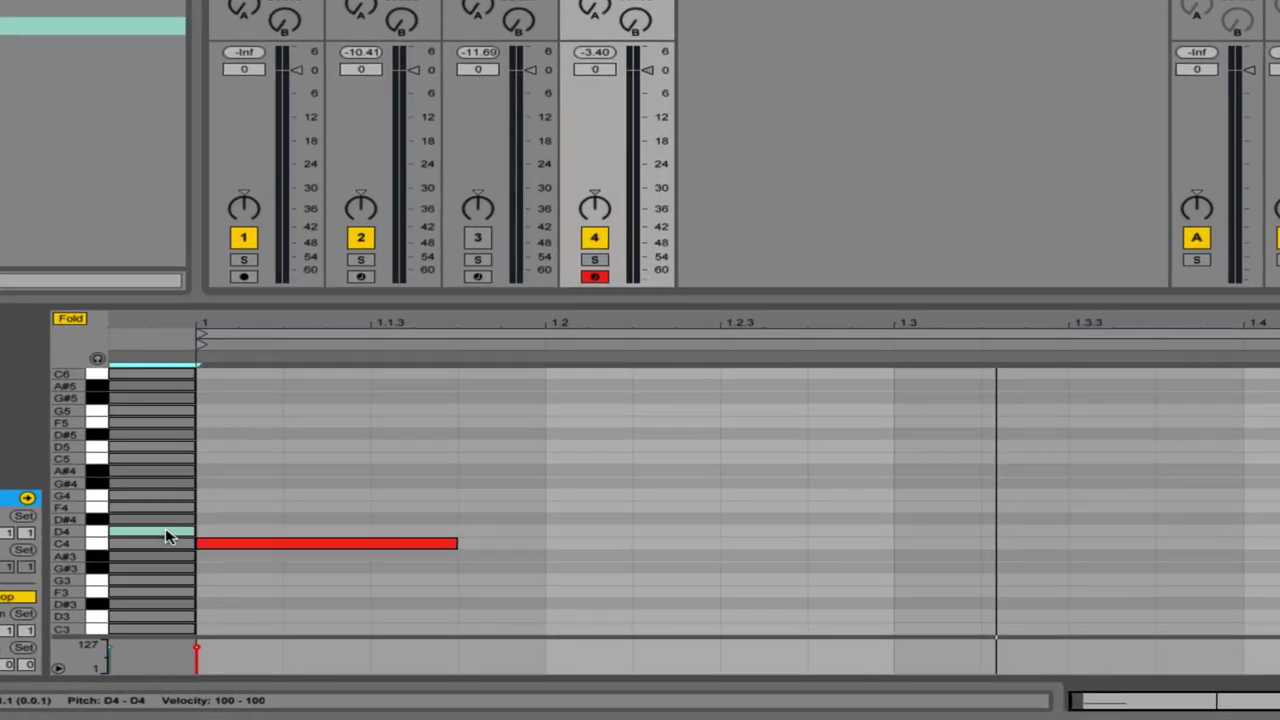
drag(168, 523, 137, 451)
click(268, 545)
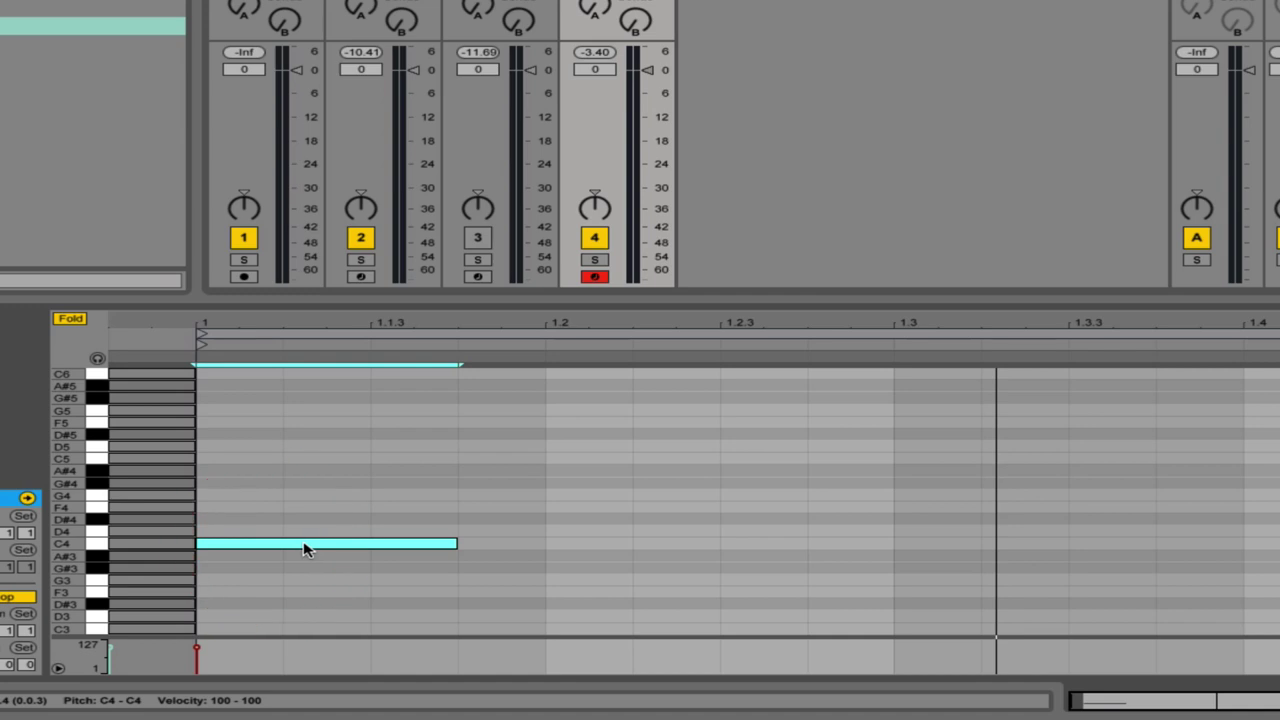
drag(295, 546, 305, 496)
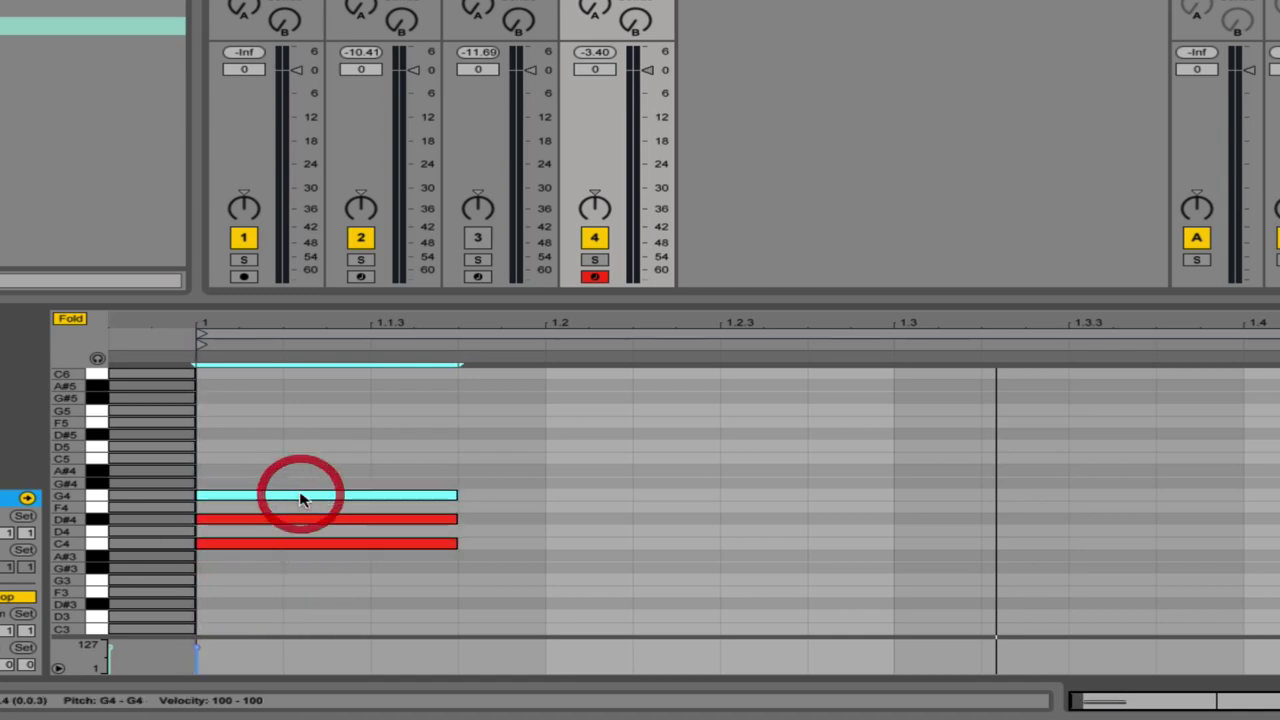
- Copy the triad along the clip to form the chords G4–A#4–D5 at 1.1.4, D#4–G4–A#4 at 1.2.3 and A#3–D4–F4 at 1.3.2
click(334, 590)
drag(334, 590, 381, 486)
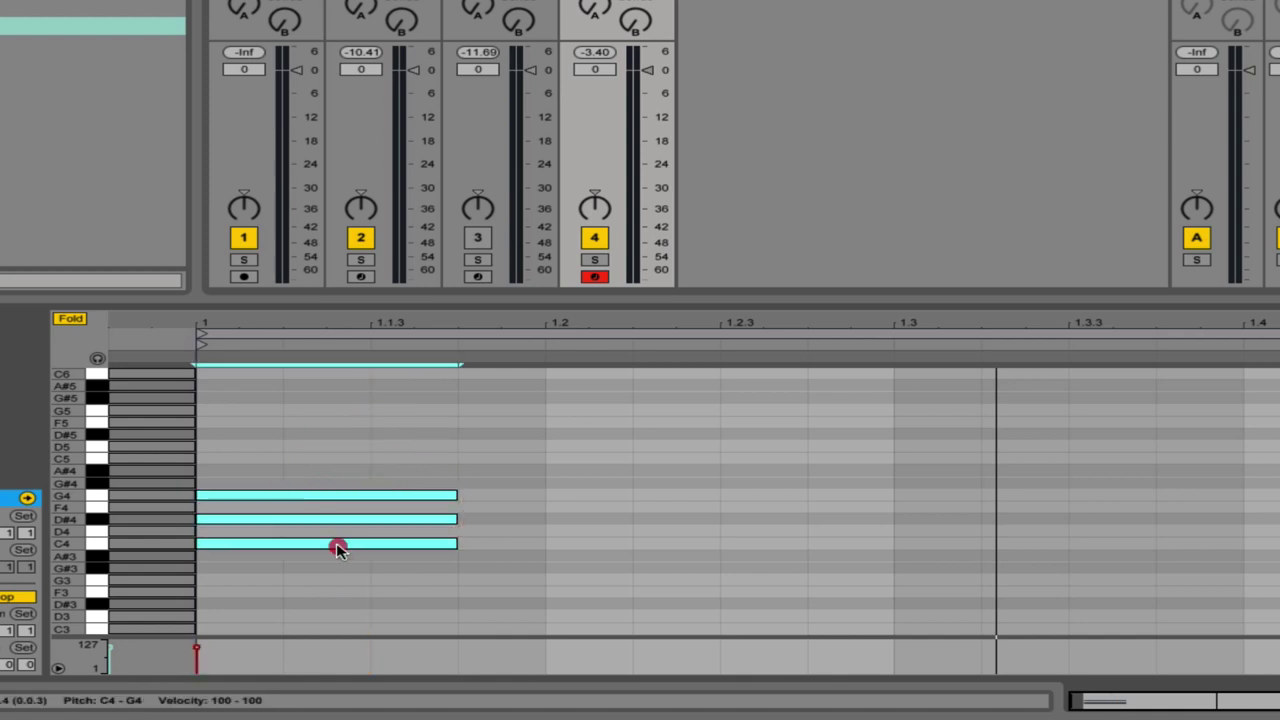
drag(337, 543, 1040, 560)
- Play the chord progression and lower the Operator track's volume to -5.6 dB
key(space)
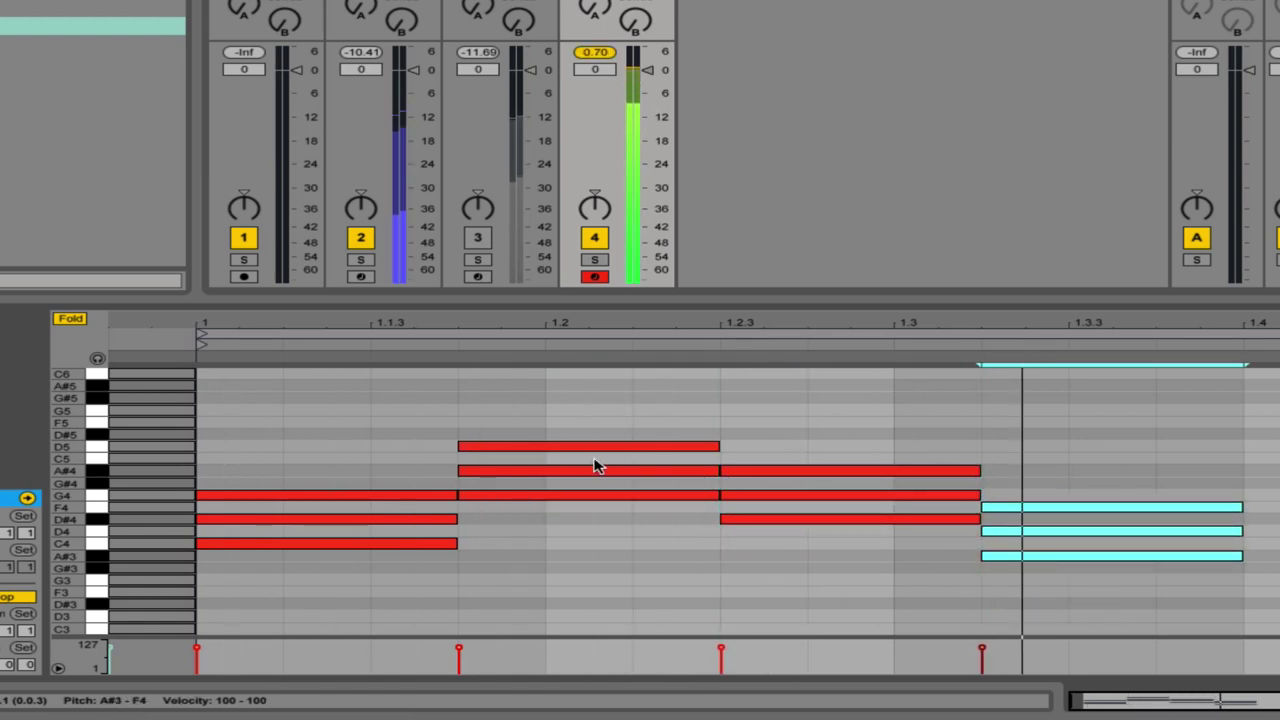
drag(648, 69, 645, 95)
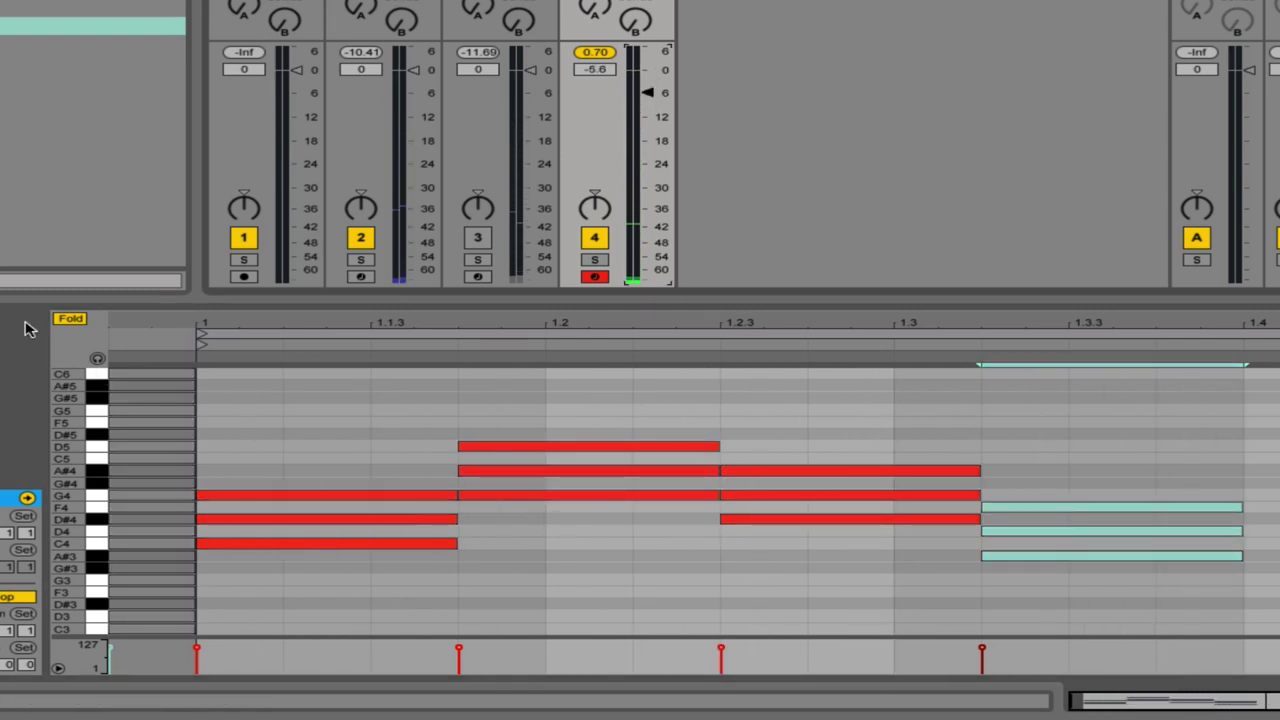
- Unfold the note editor and delete all notes in the Operator clip, including the scale guide notes
click(58, 321)
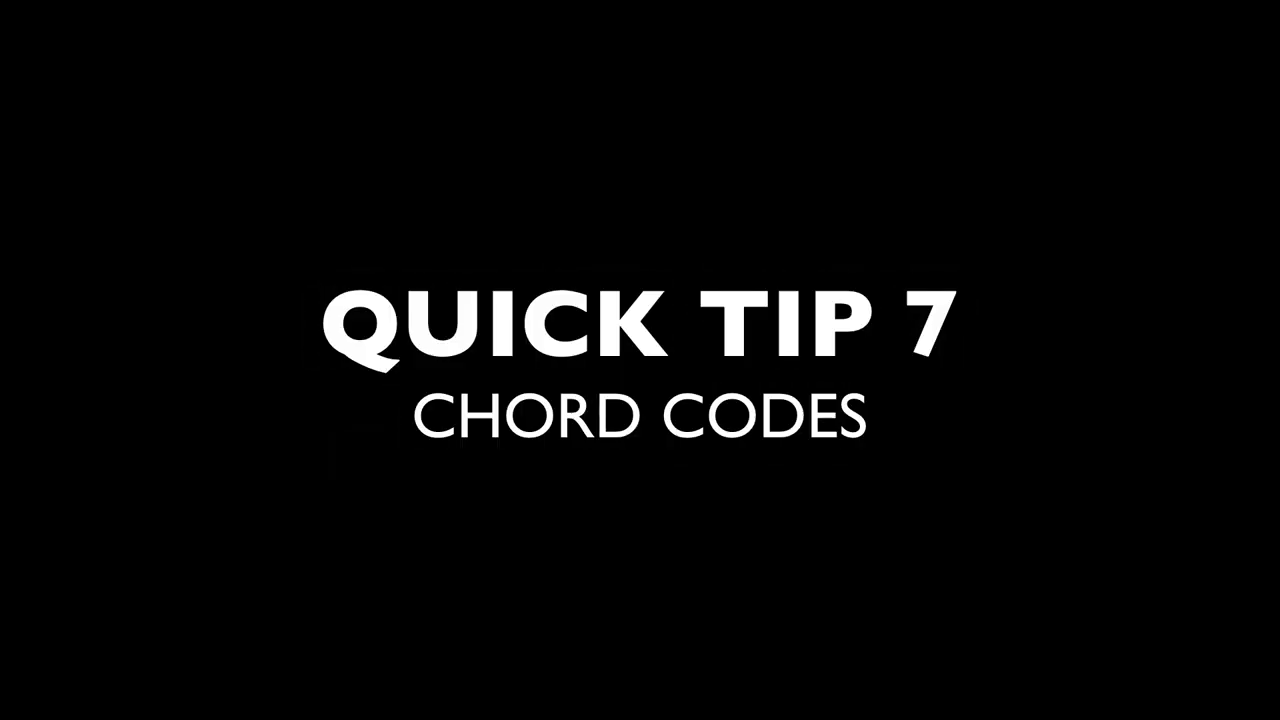
click(377, 494)
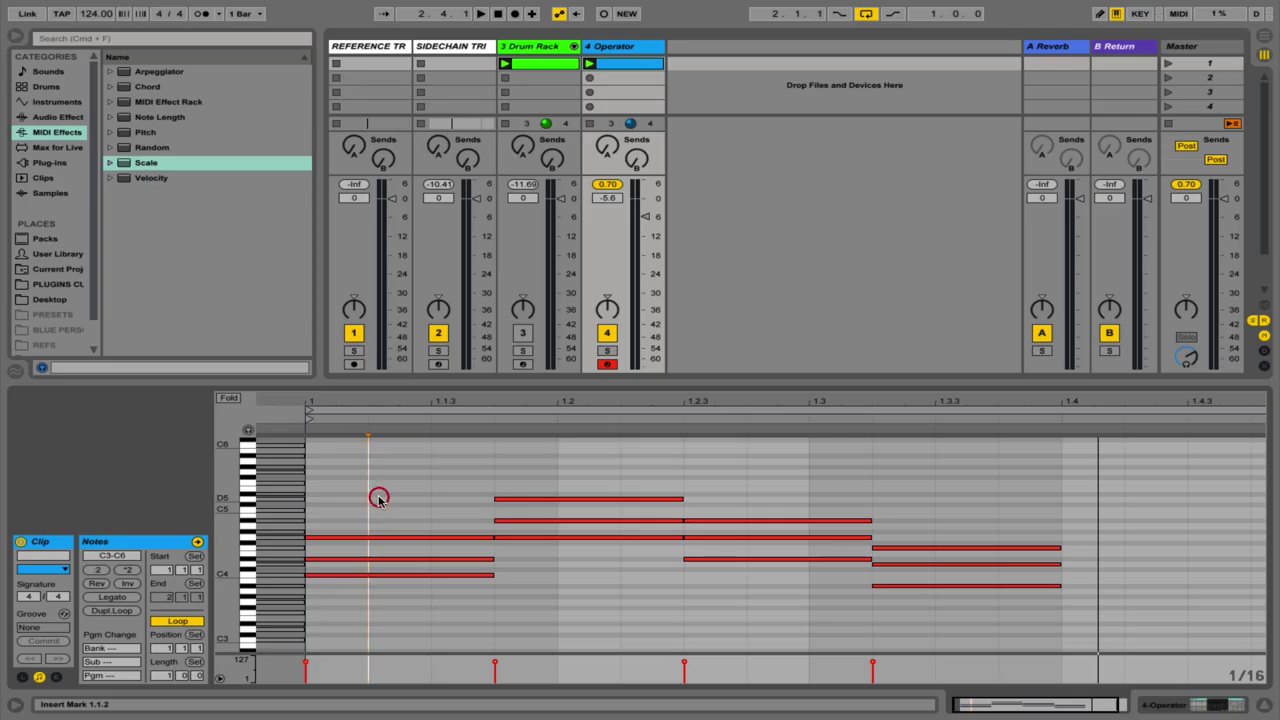
key(ctrl+a)
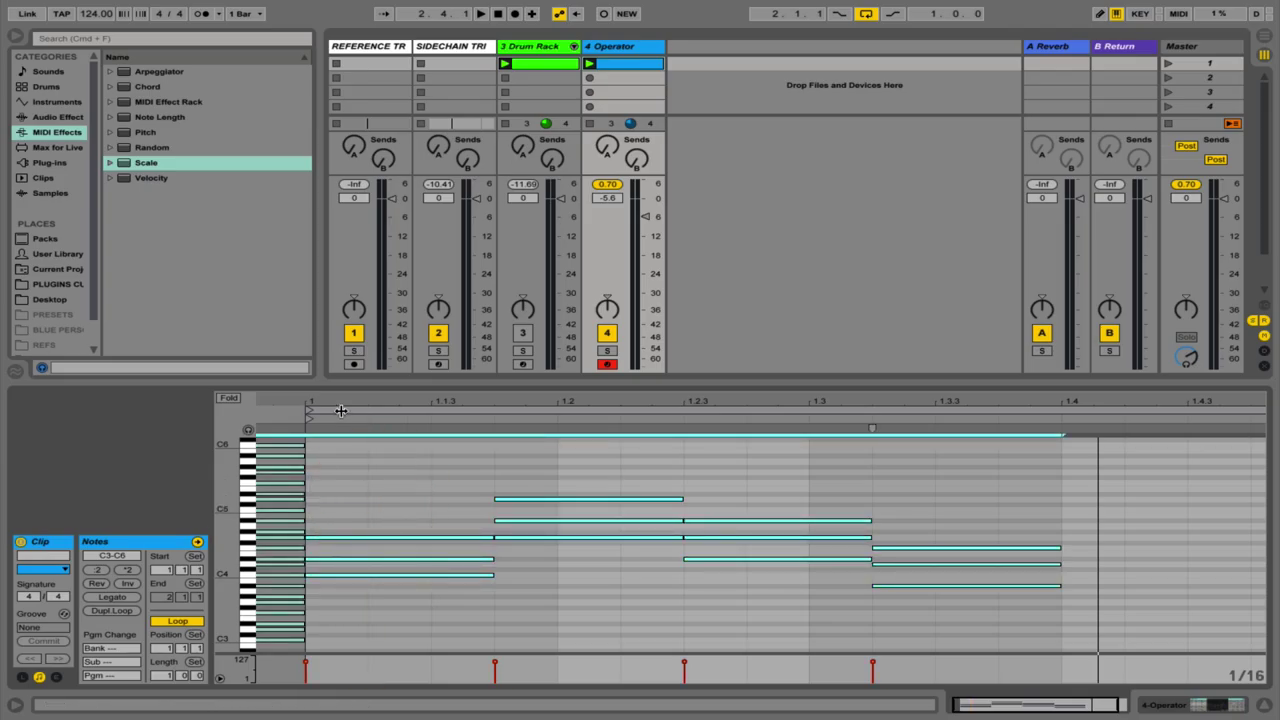
key(Delete)
- Build a one-beat A major triad from A4, C#5 and E5 at the clip's start and play it
drag(233, 542, 557, 536)
scroll(555, 535, up, 3)
drag(247, 615, 365, 541)
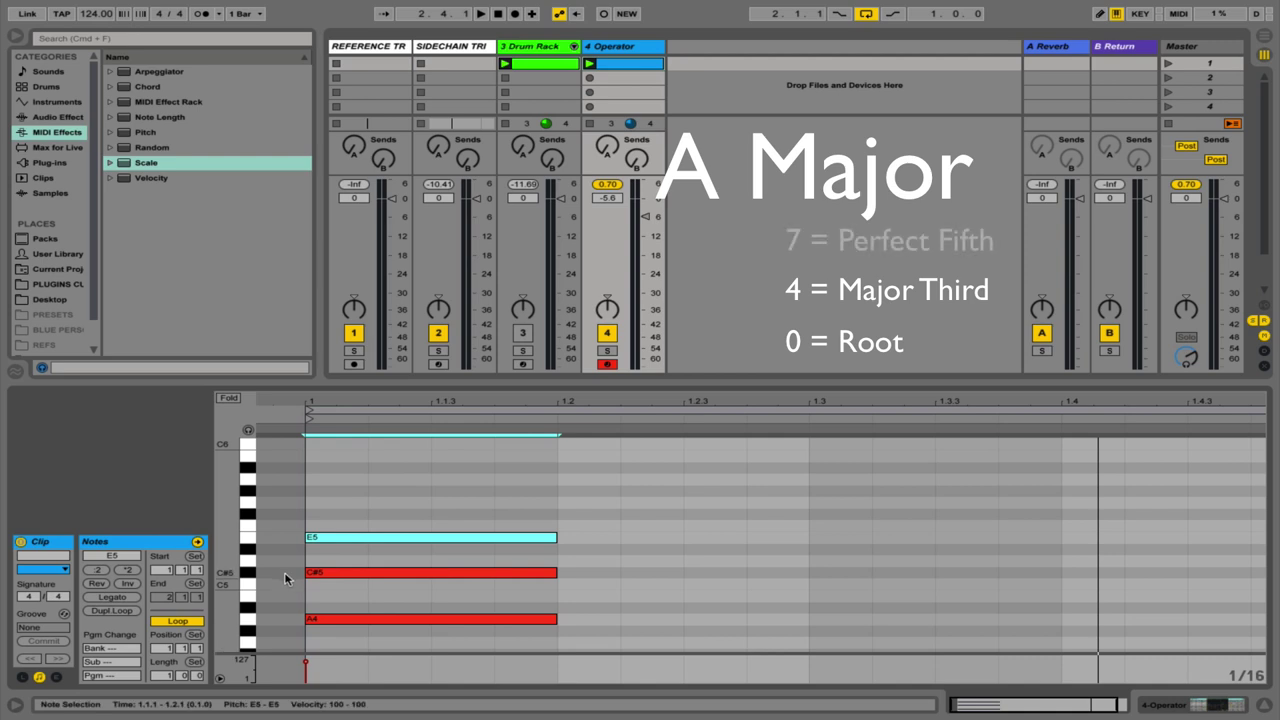
key(space)
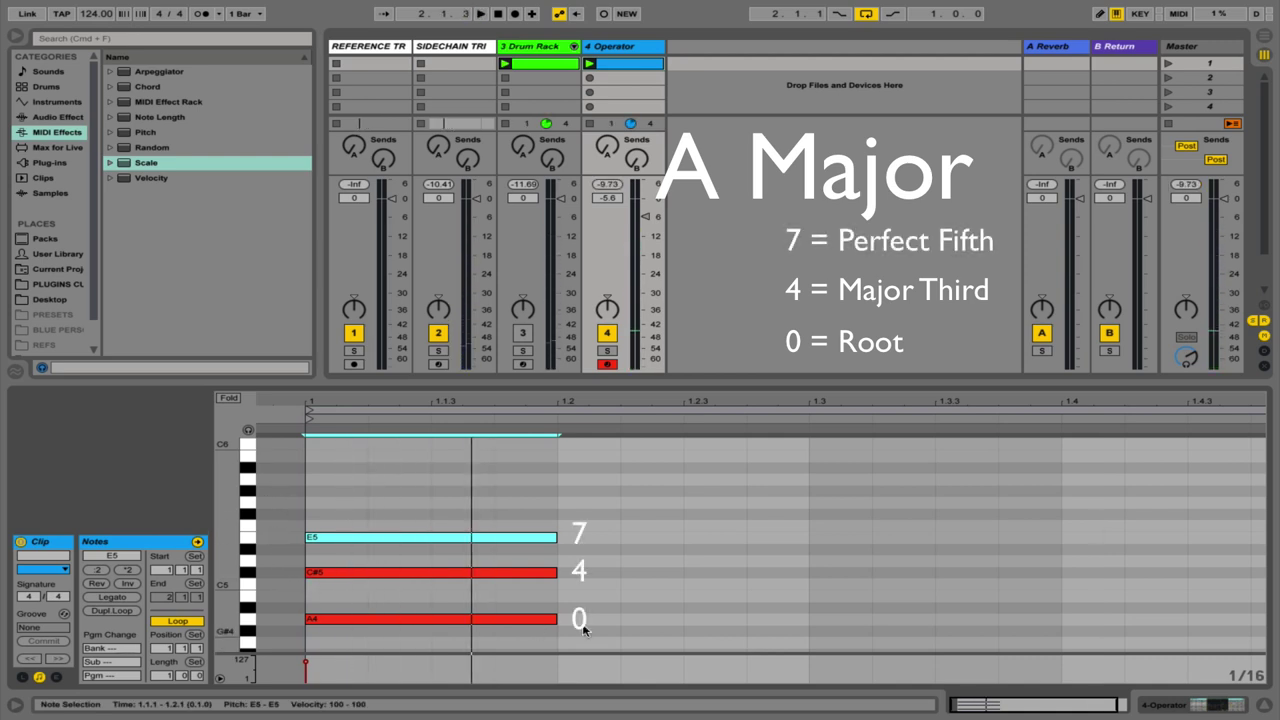
- Add a second chord rooted on A4 after the A major triad and play the clip
double_click(648, 620)
drag(684, 619, 740, 537)
key(space)
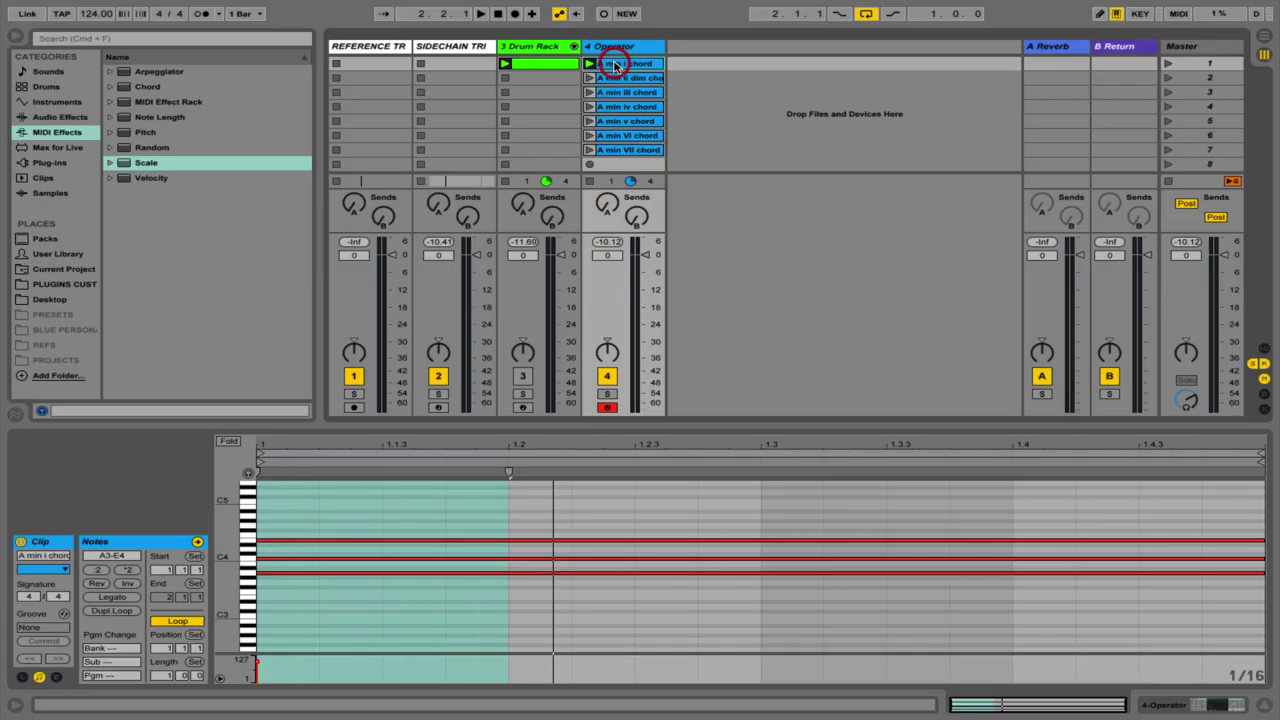
- Examine the notes of the Operator track's chord clips one by one, from A min ii dim to A min VII
click(615, 80)
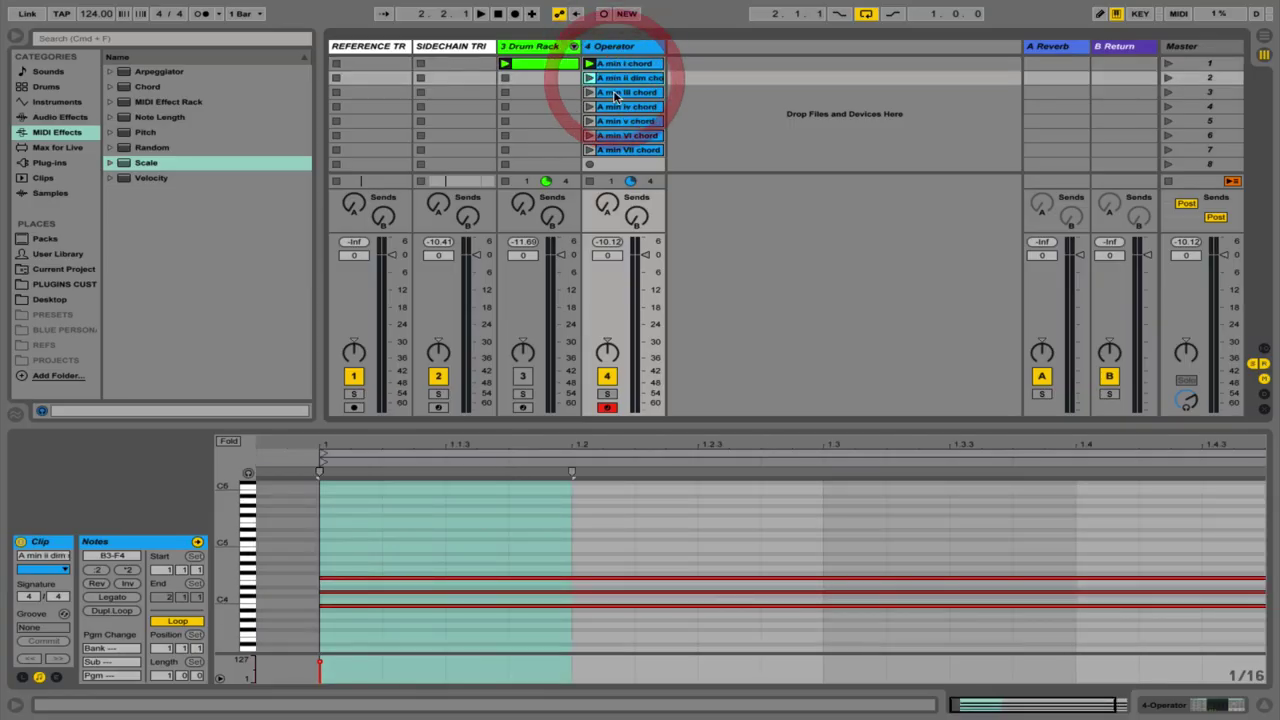
click(618, 92)
click(612, 106)
click(616, 121)
click(616, 136)
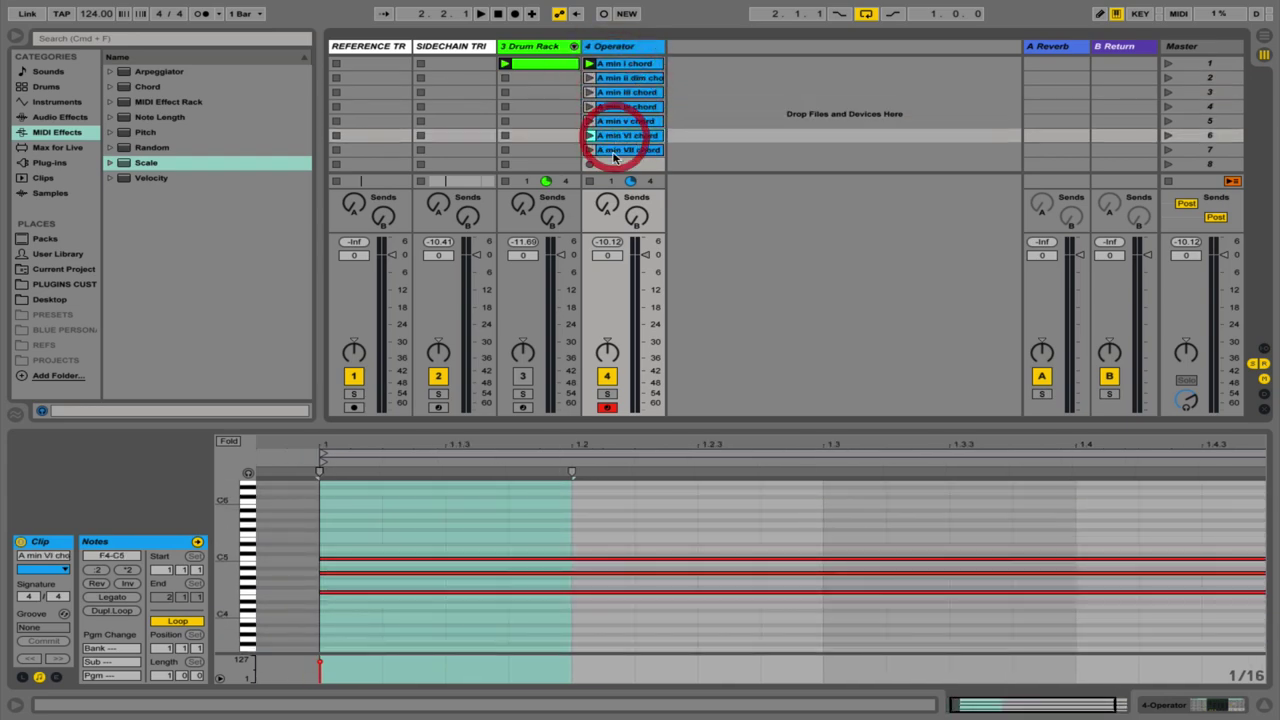
click(614, 149)
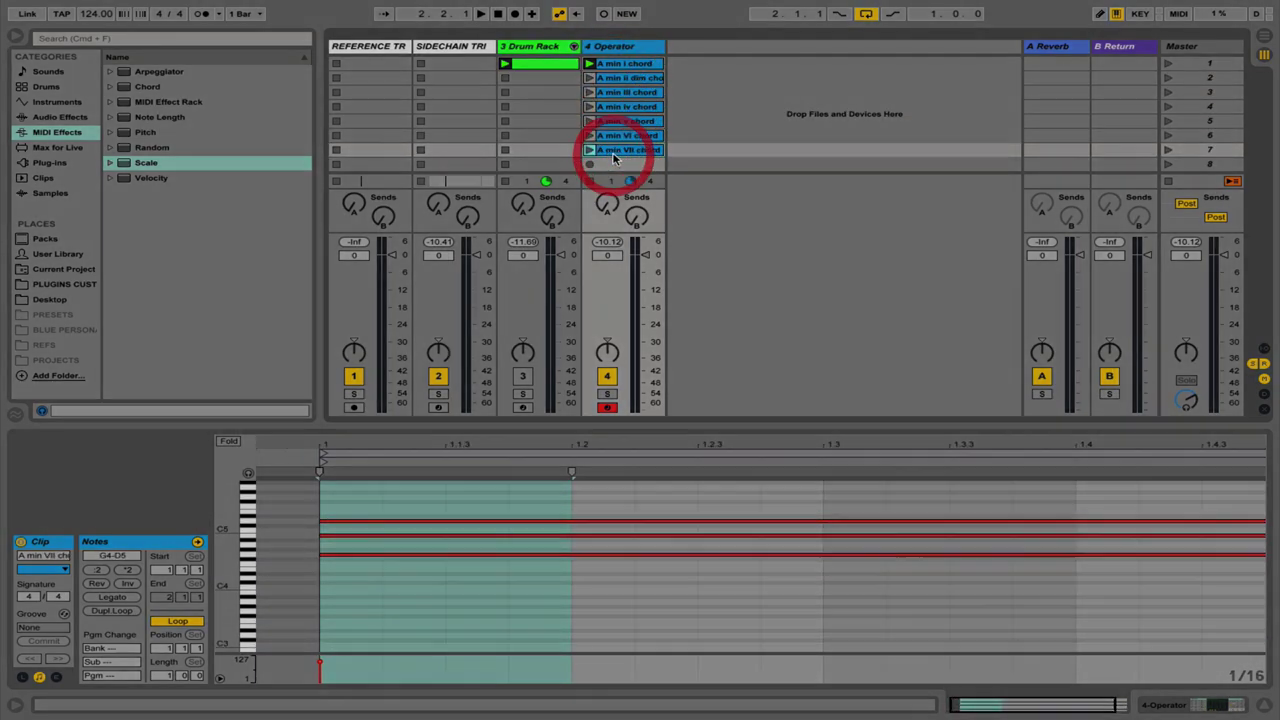
- Set the first Follow Action of all seven A minor chord clips to Any, and launch the A min i chord clip
shift+click(608, 64)
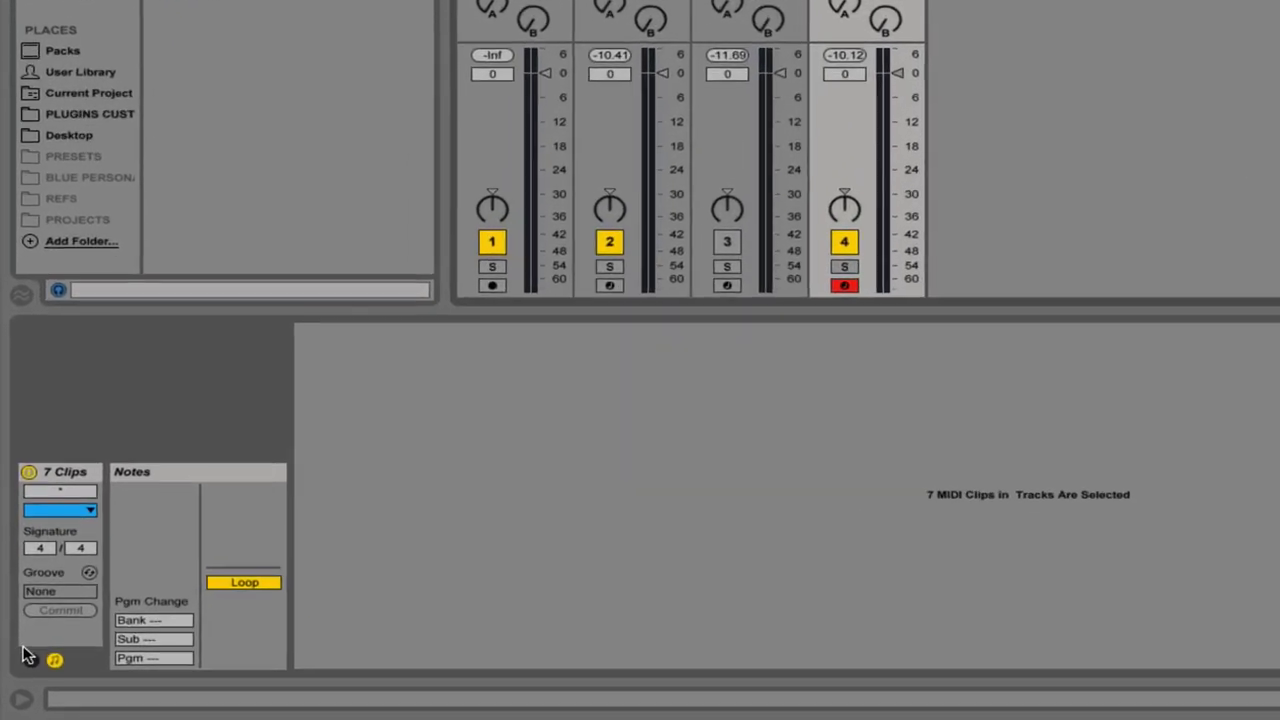
click(22, 677)
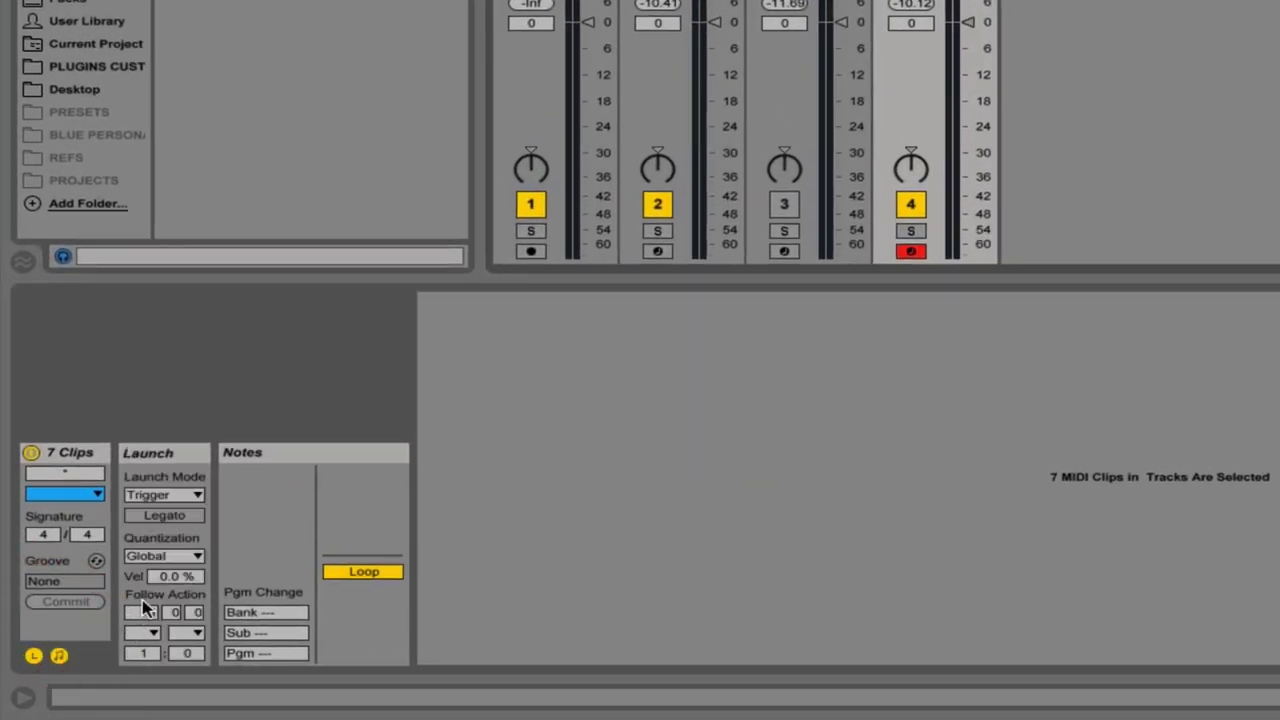
click(146, 637)
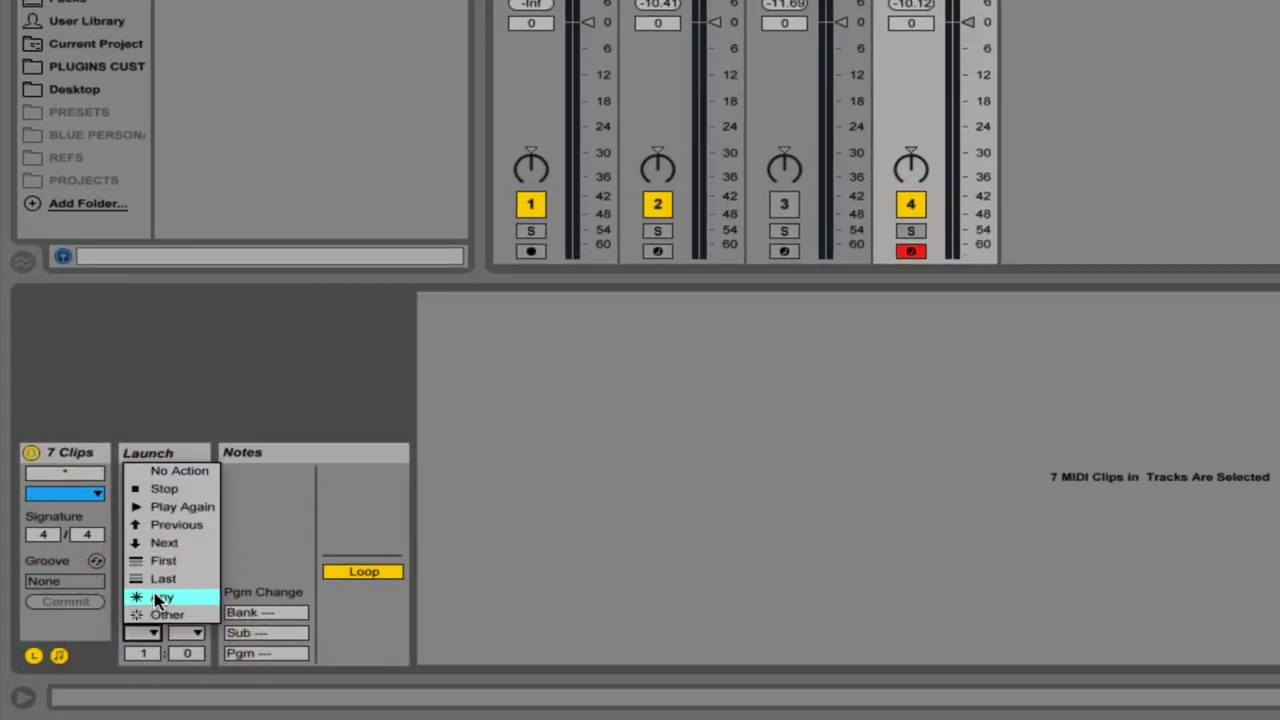
click(160, 598)
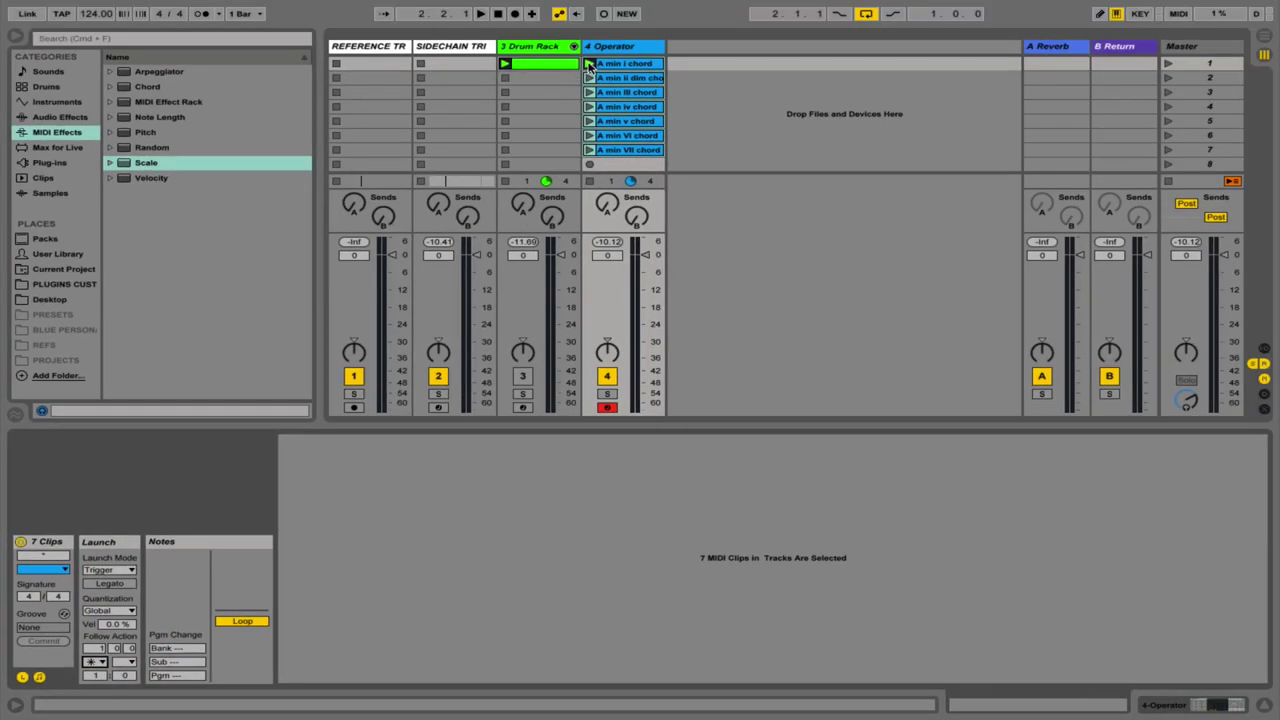
click(589, 63)
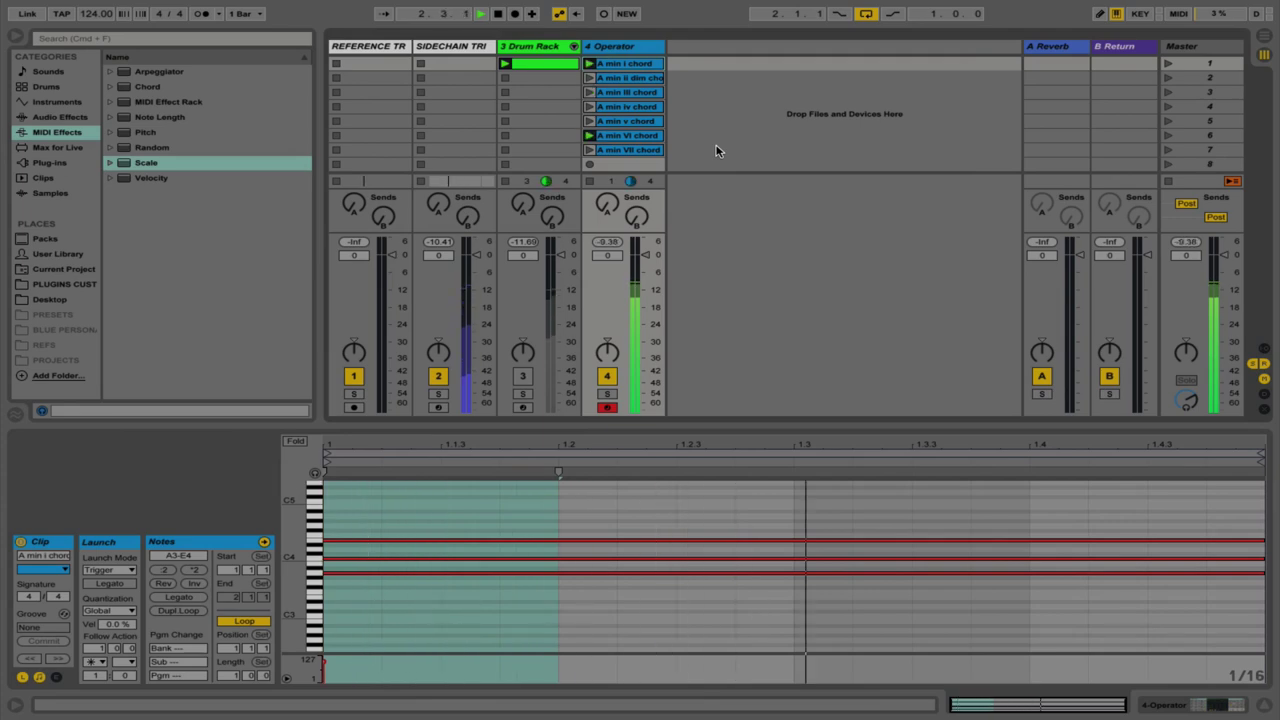
- Insert a new MIDI track beside the Operator track, show the inputs and outputs, and set its MIDI From to 4-Operator
key(super+shift+t)
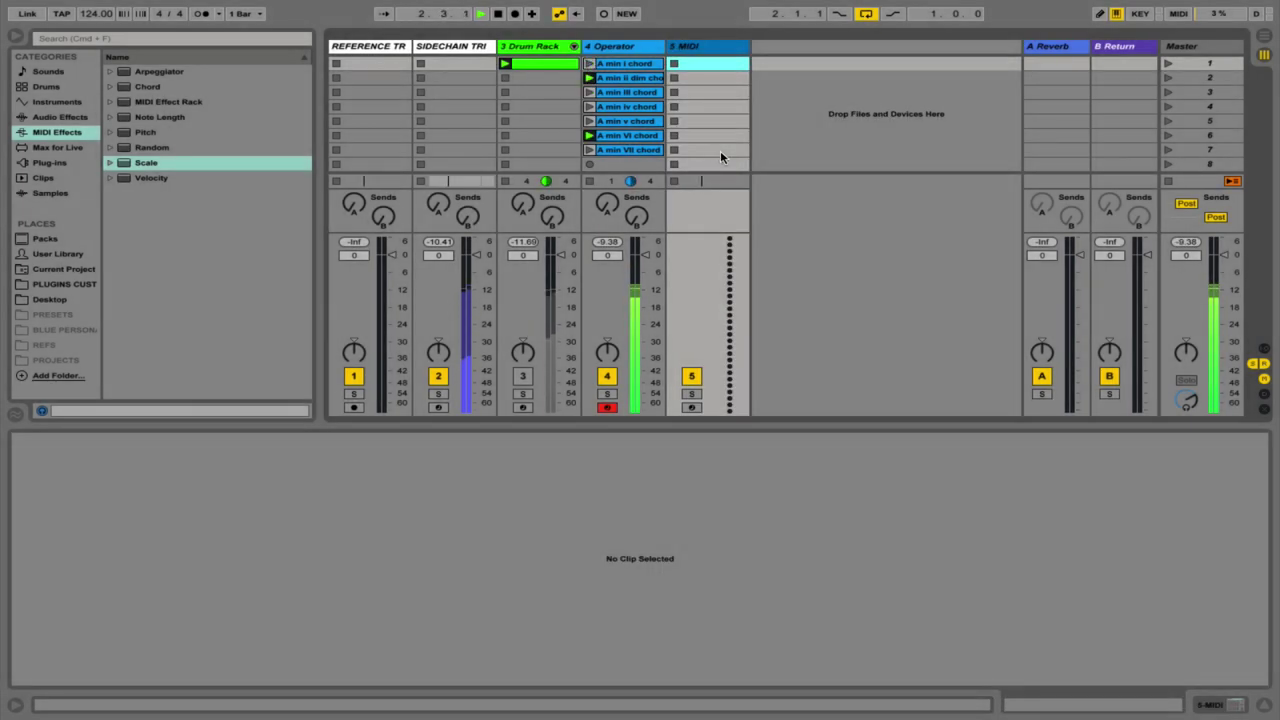
key(super+alt+i)
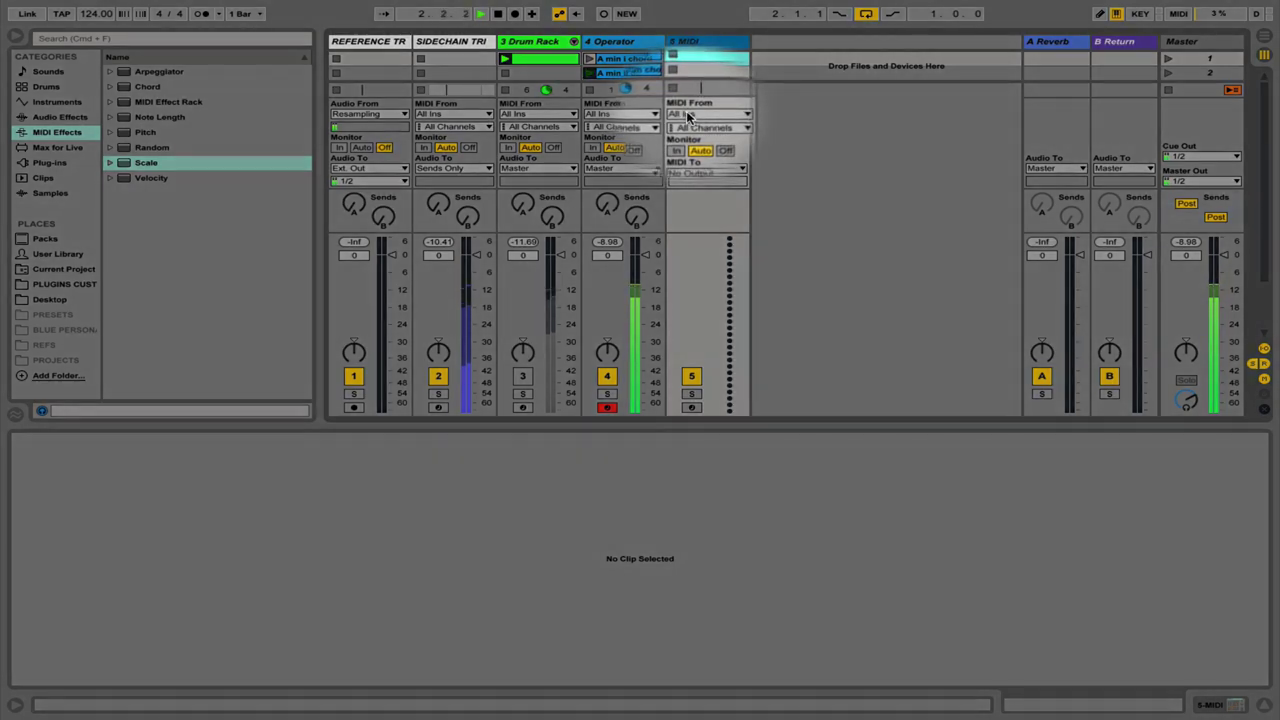
click(688, 115)
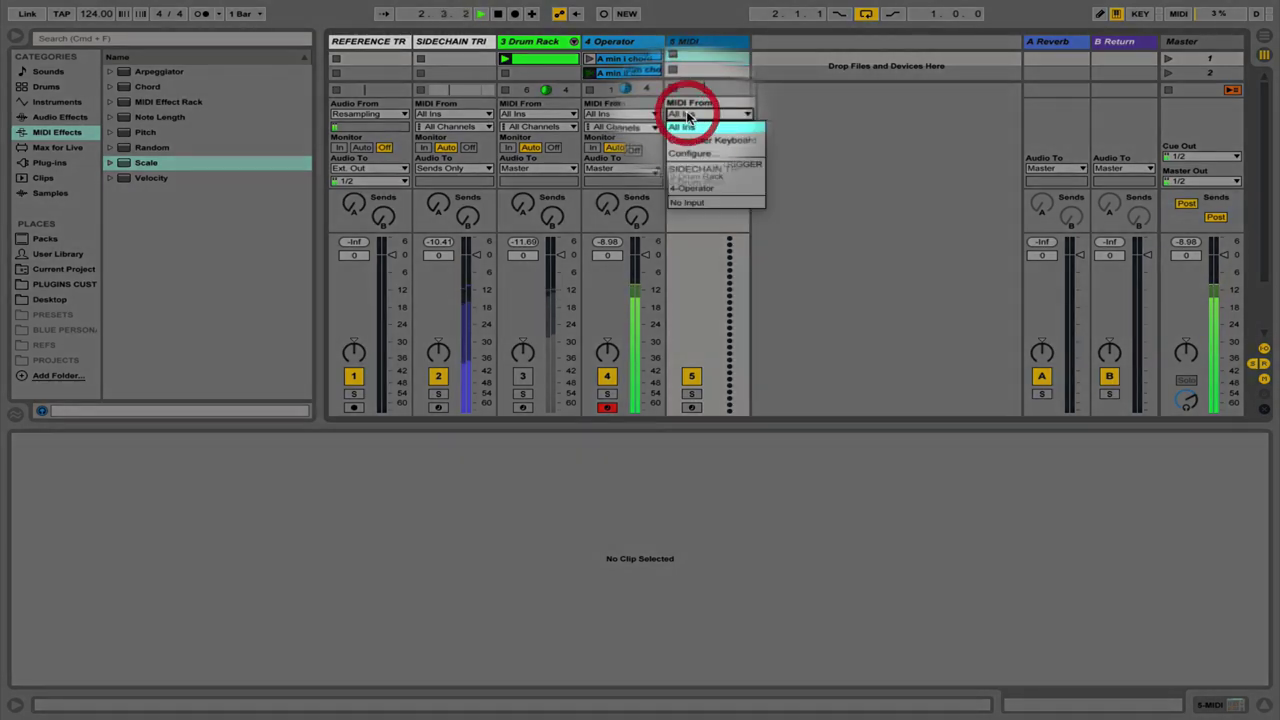
click(690, 188)
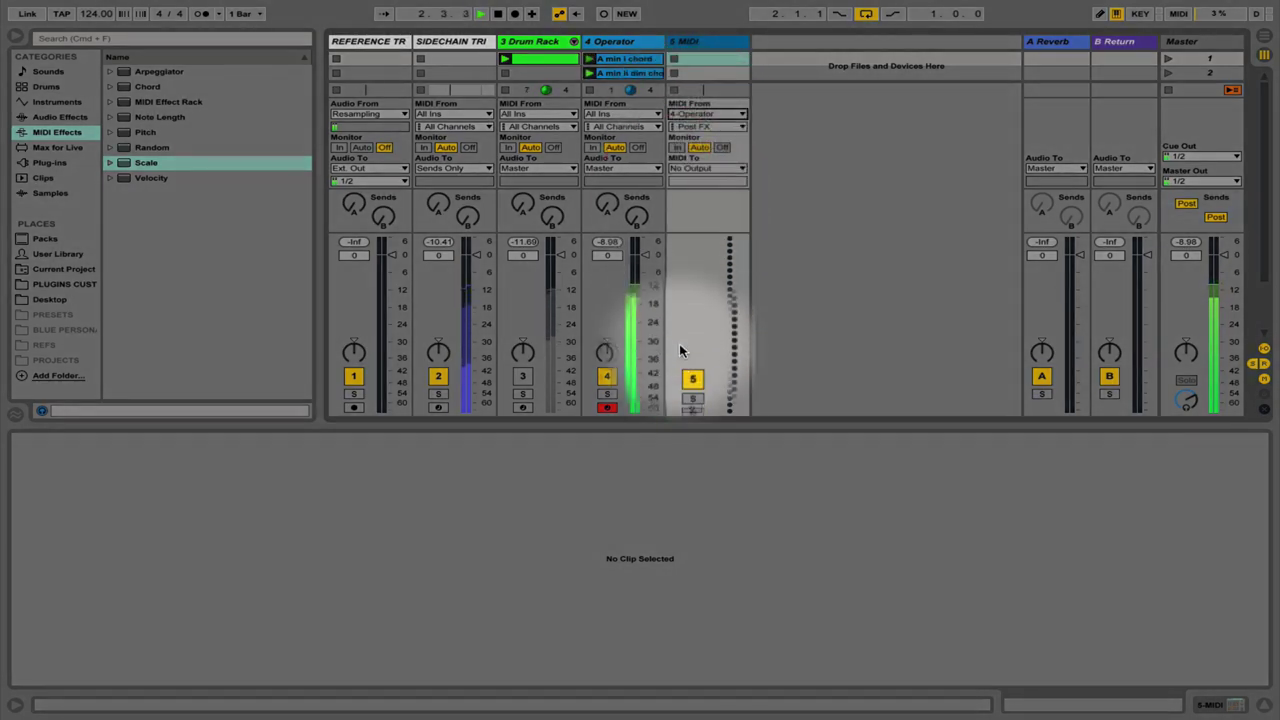
- Arm the 5 MIDI track, record the Operator chords into its first slot with the note view folded, and stop playback
click(690, 408)
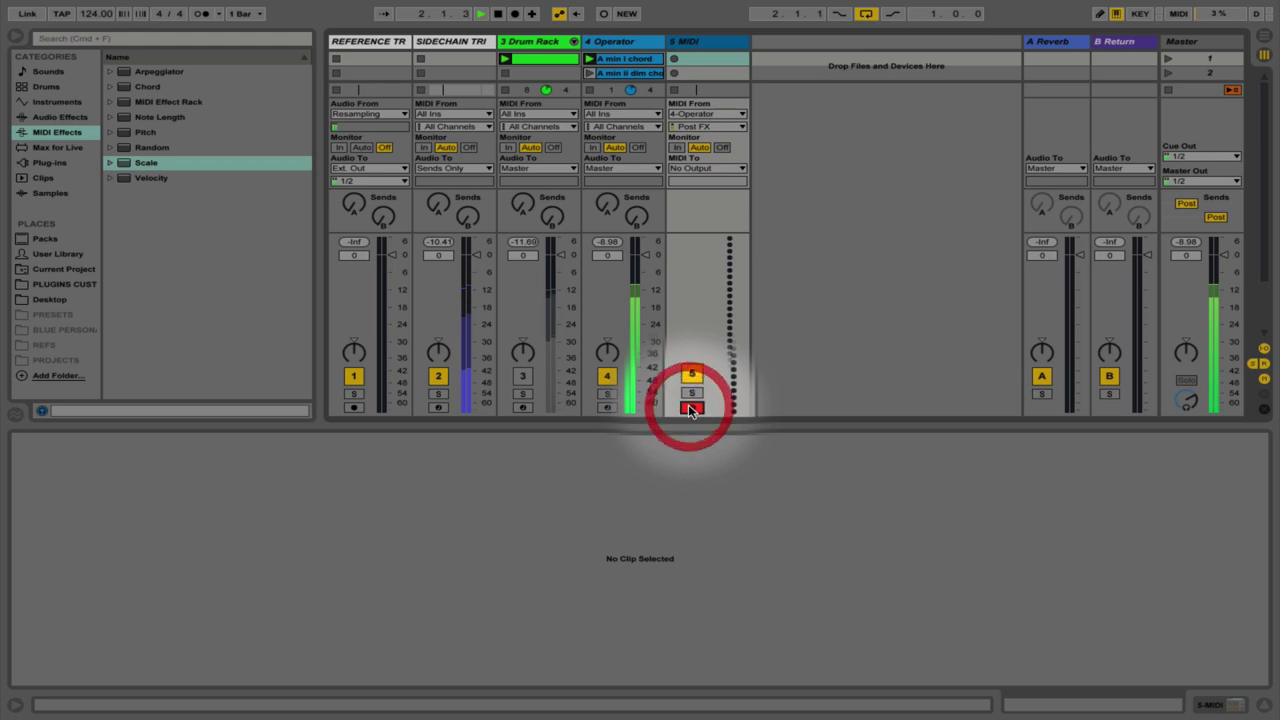
click(675, 63)
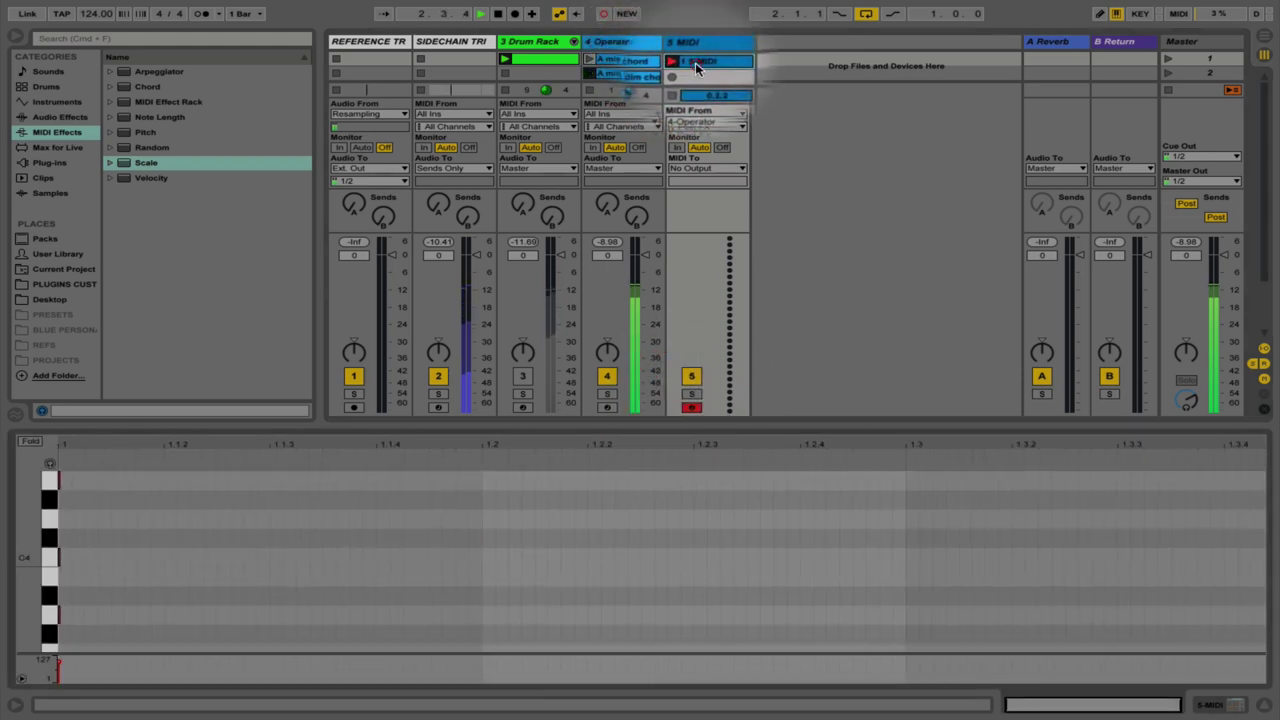
click(31, 441)
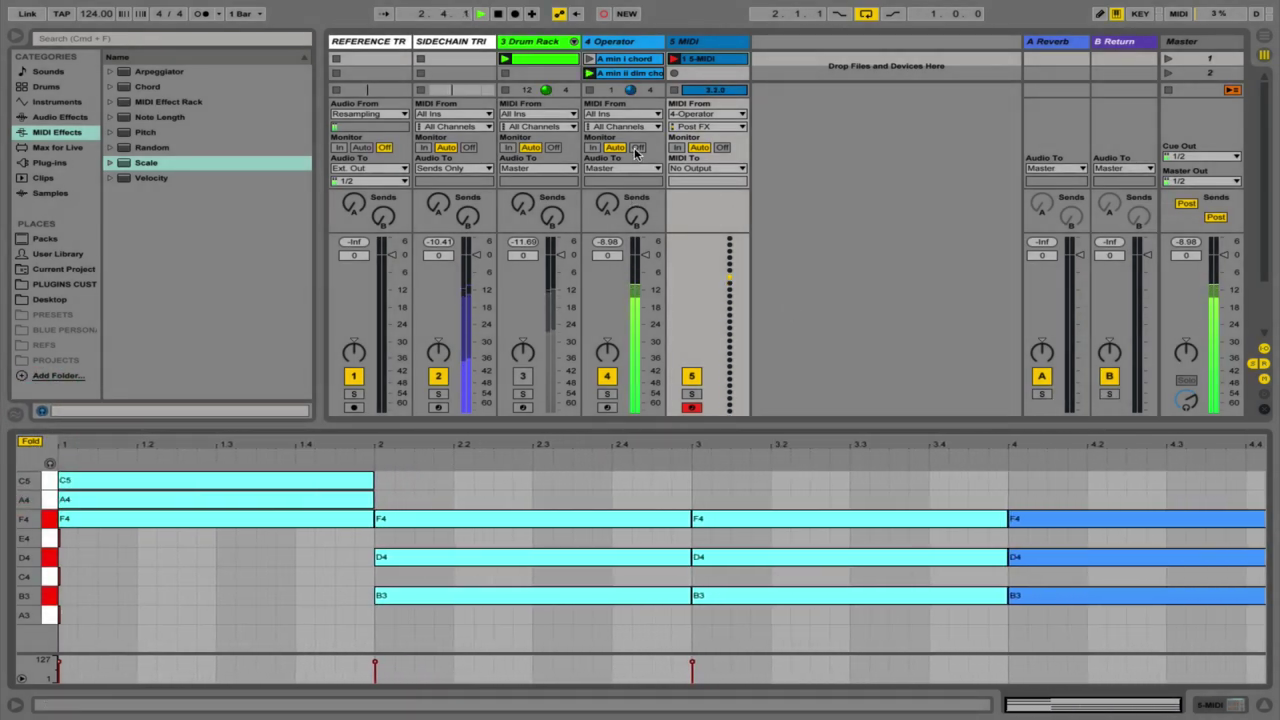
key(space)
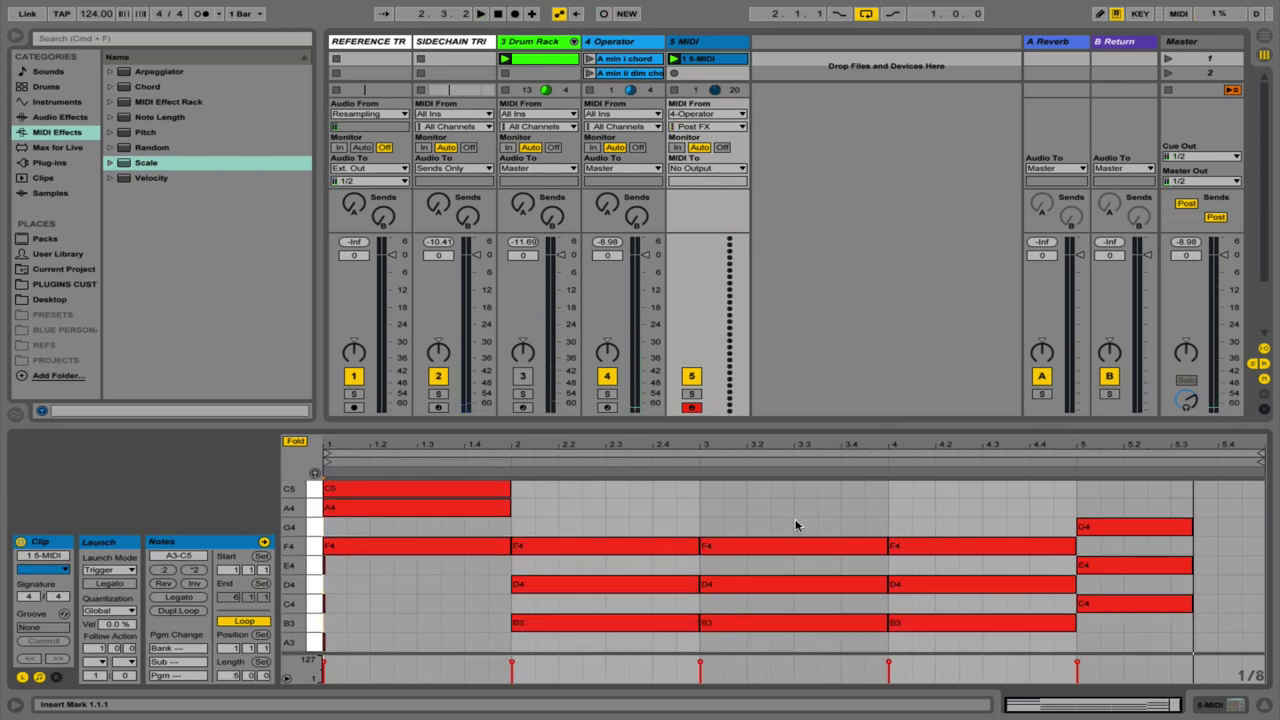
- Transpose the B3 notes in bars 2, 3 and 4 of the recorded clip up one octave
click(549, 630)
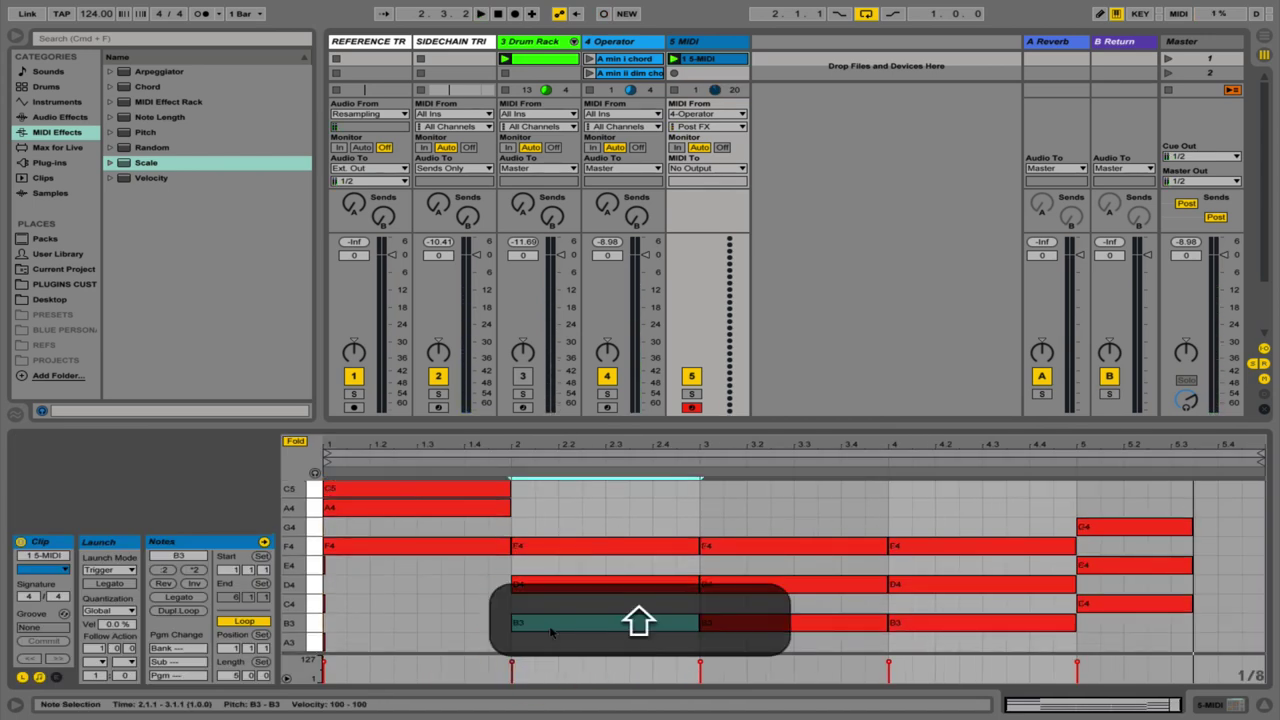
key(shift+Up)
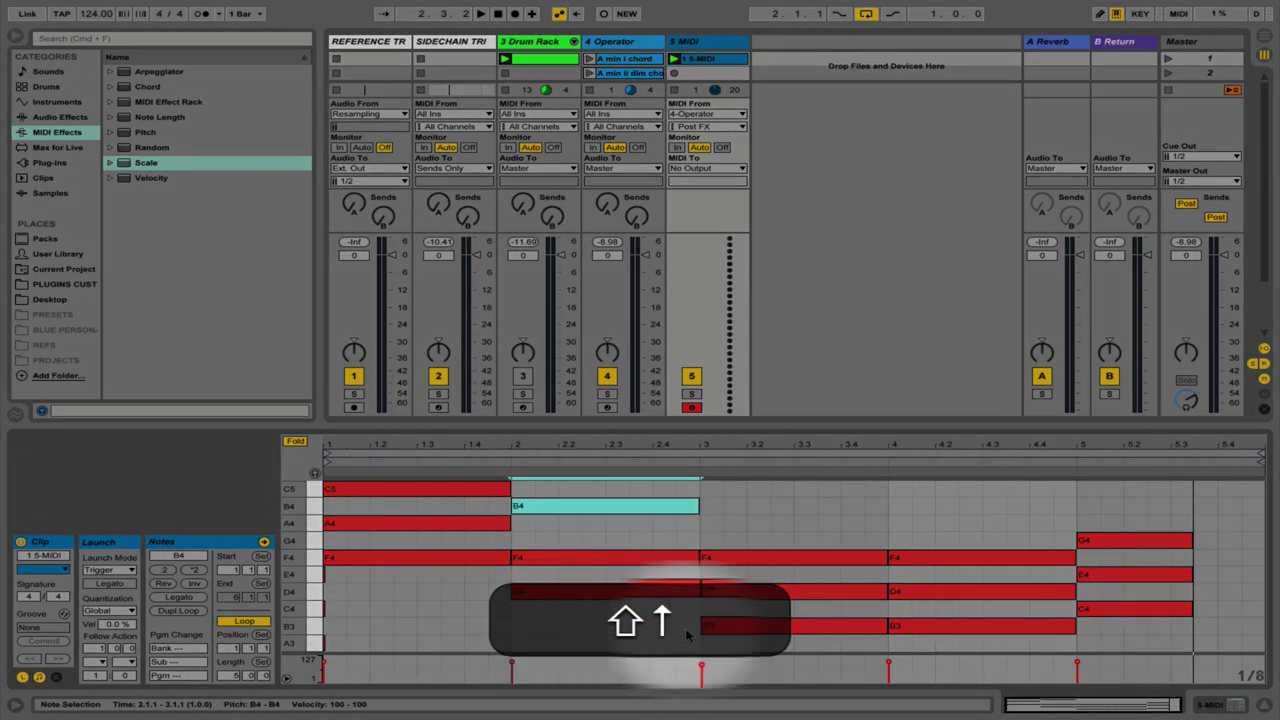
click(725, 623)
key(shift+Up)
click(991, 627)
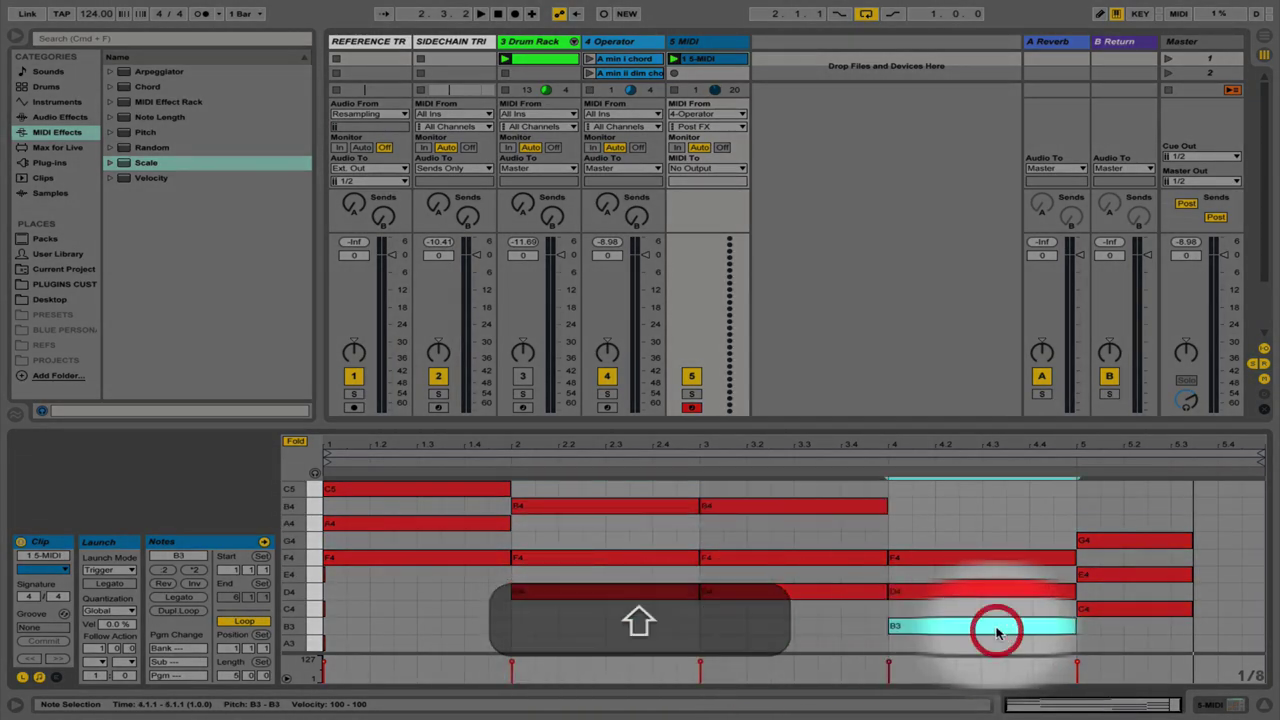
key(shift+Up)
- Raise the D4 note in bar 4 and the C4 and E4 notes in bar 5 by one octave
click(953, 590)
key(shift+Up)
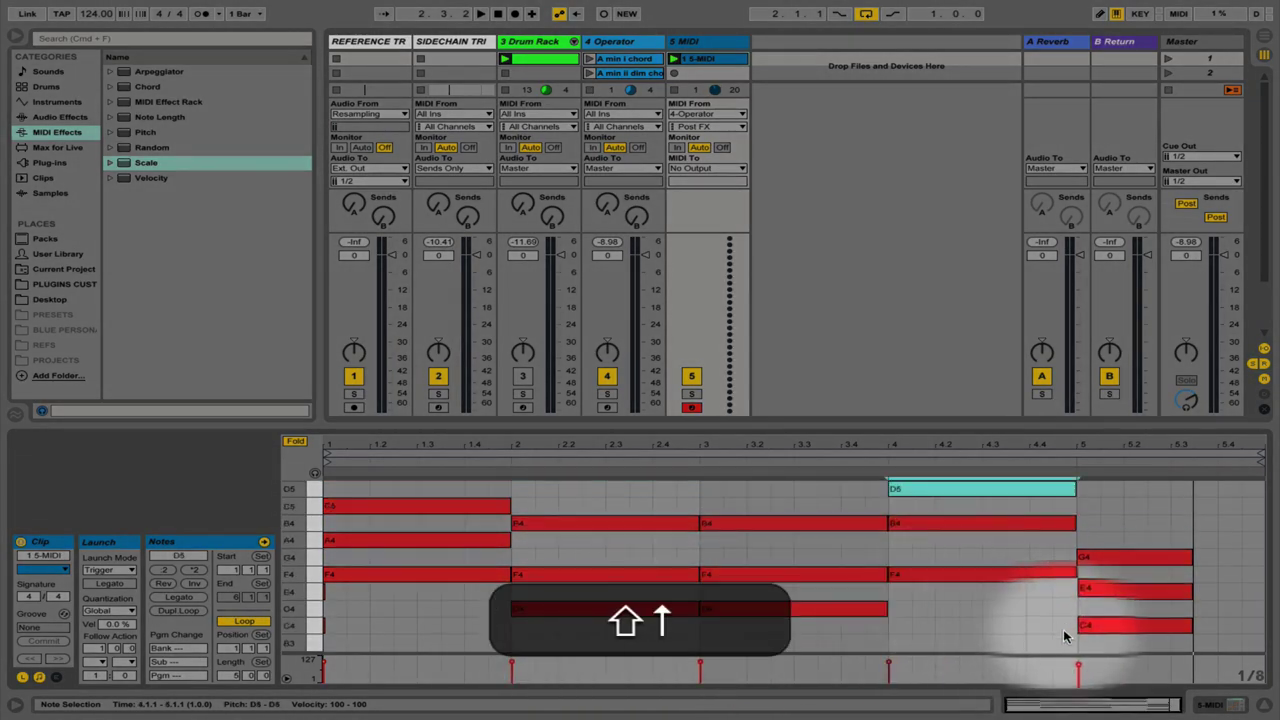
click(1085, 626)
key(shift+Up)
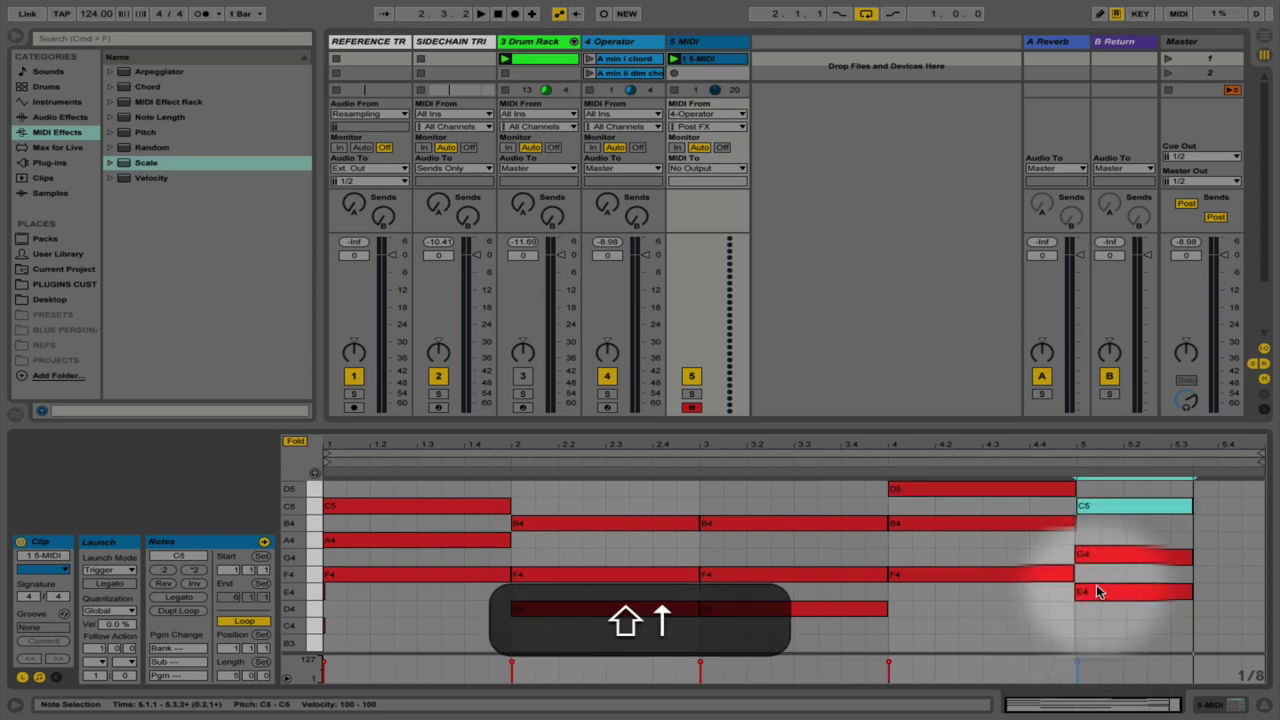
click(1094, 590)
key(shift+Up)
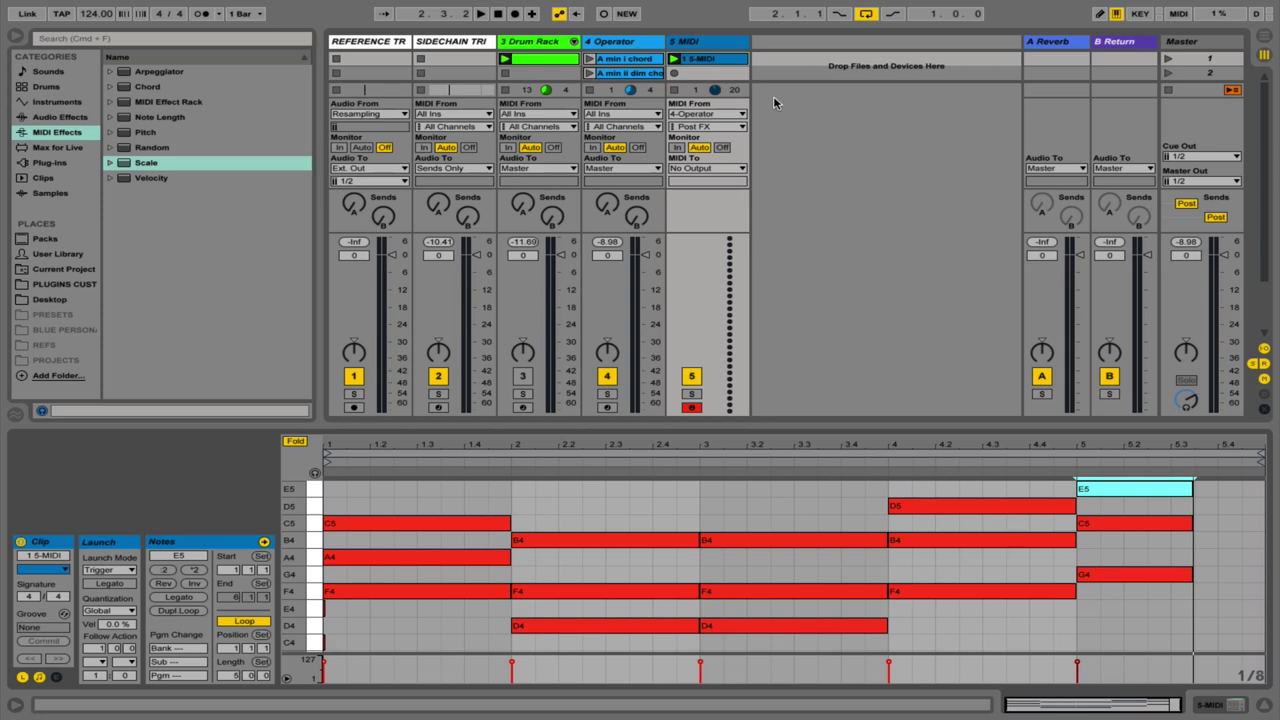
- Hide the inputs and outputs, then move the recorded clip to the Operator track's eighth slot and launch it
key(alt+super+i)
drag(726, 66, 587, 168)
click(587, 165)
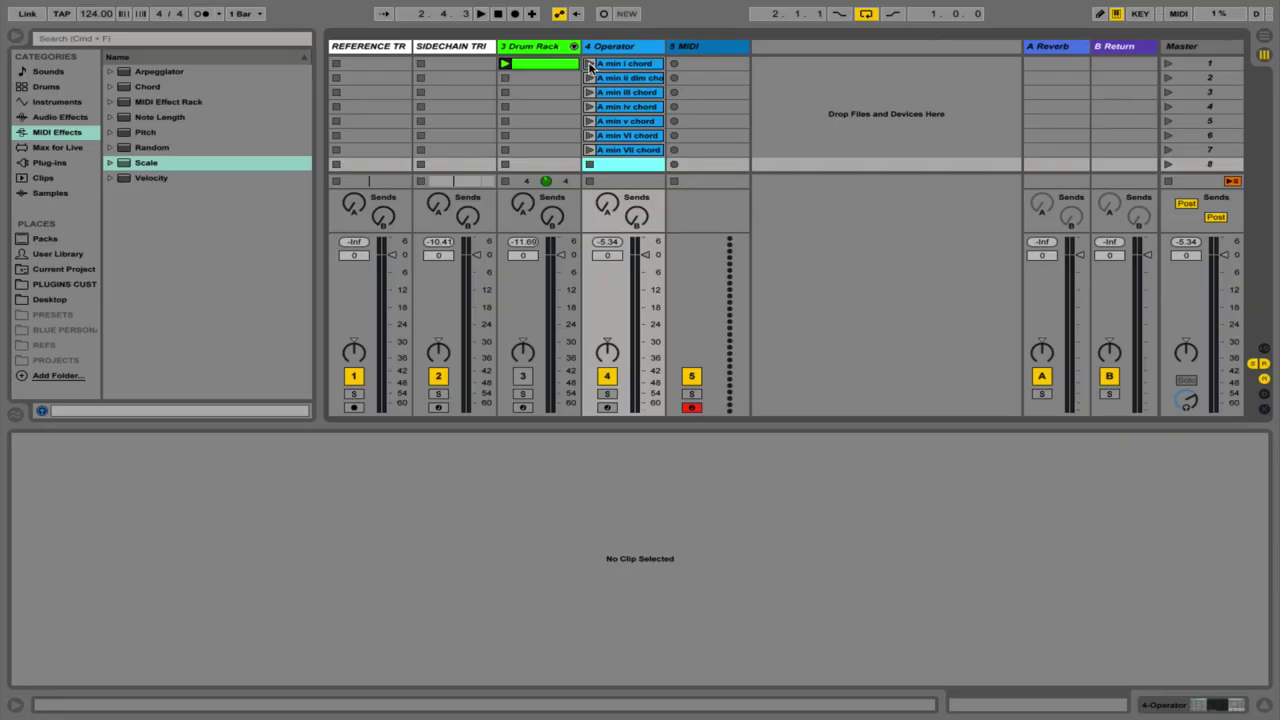
- Launch the A min i chord clip while recording into 5 MIDI's first slot, and add an Arpeggiator to the Operator track
click(589, 64)
click(686, 63)
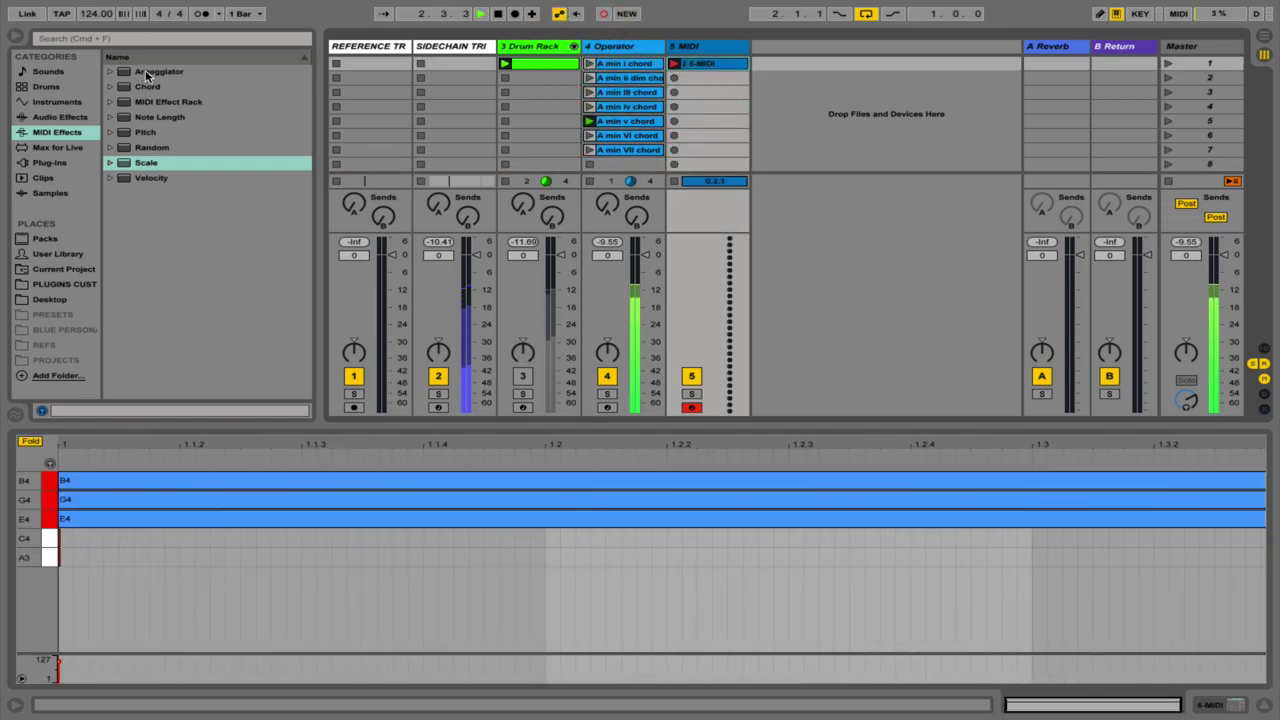
click(145, 73)
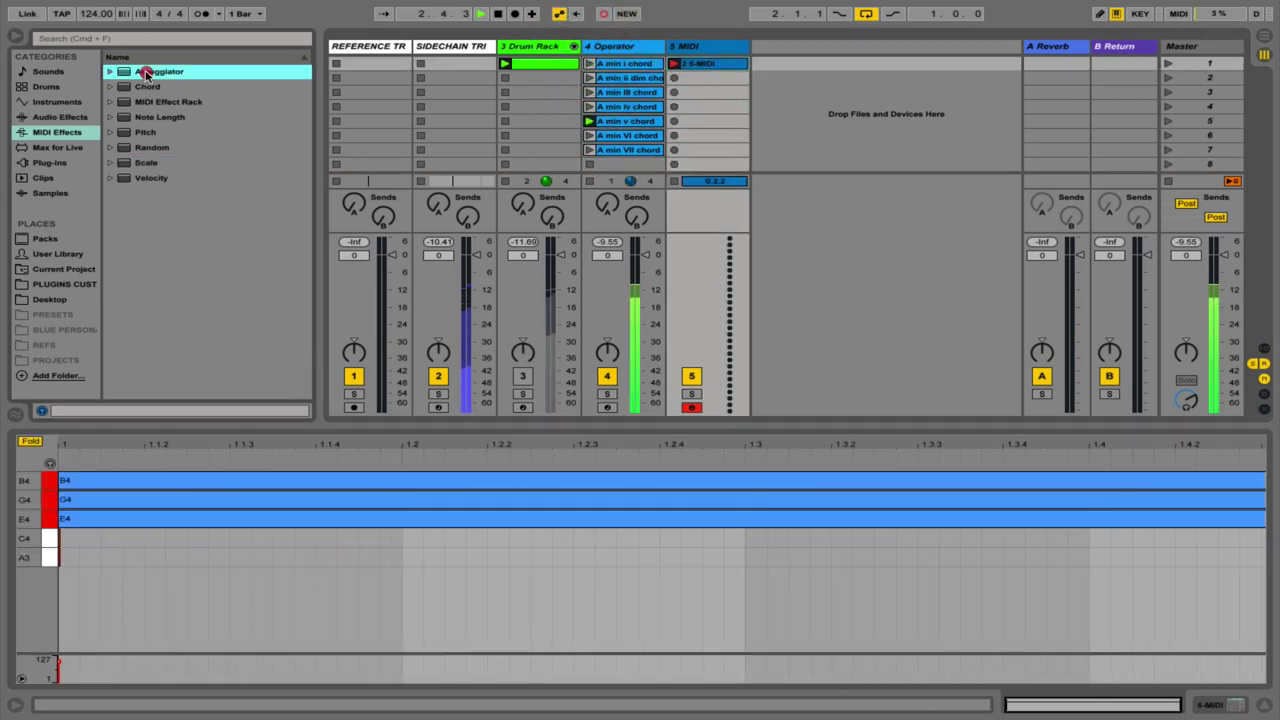
drag(145, 73, 608, 95)
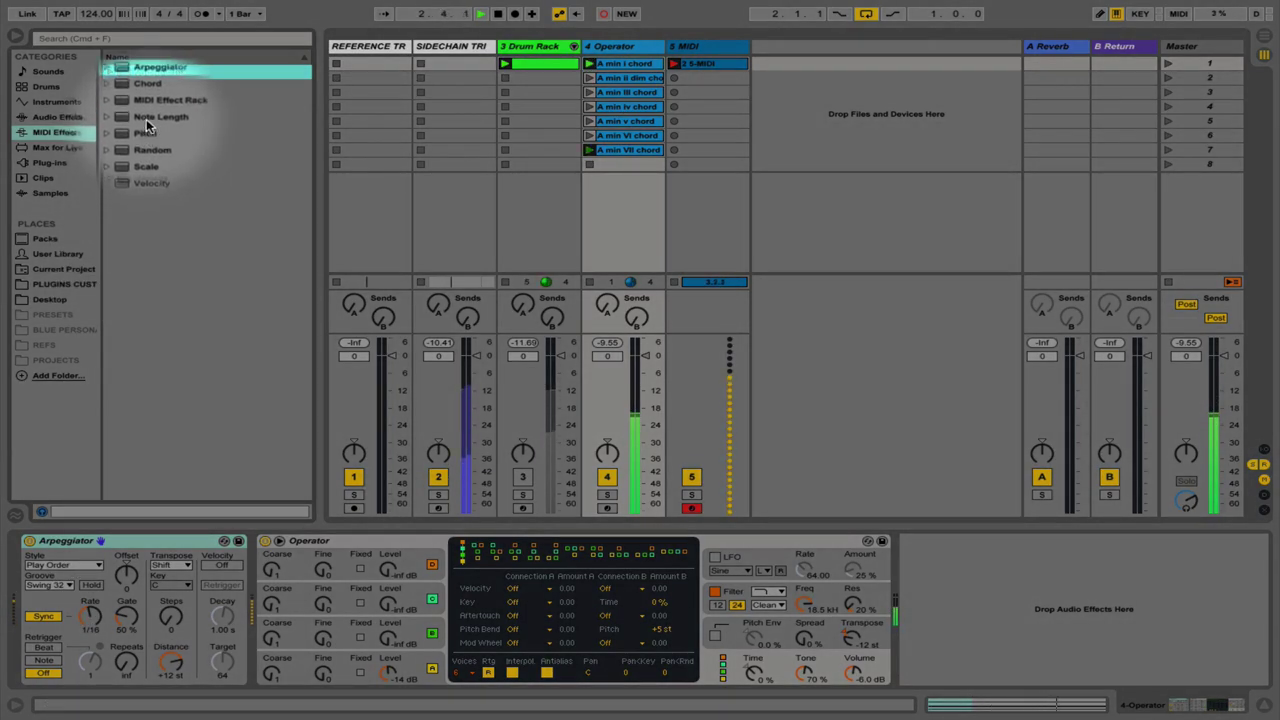
- Add Note Length and Velocity effects to the Operator track, setting the note length to about 318 ms and adjusting the Velocity device
drag(146, 120, 614, 100)
drag(285, 622, 285, 580)
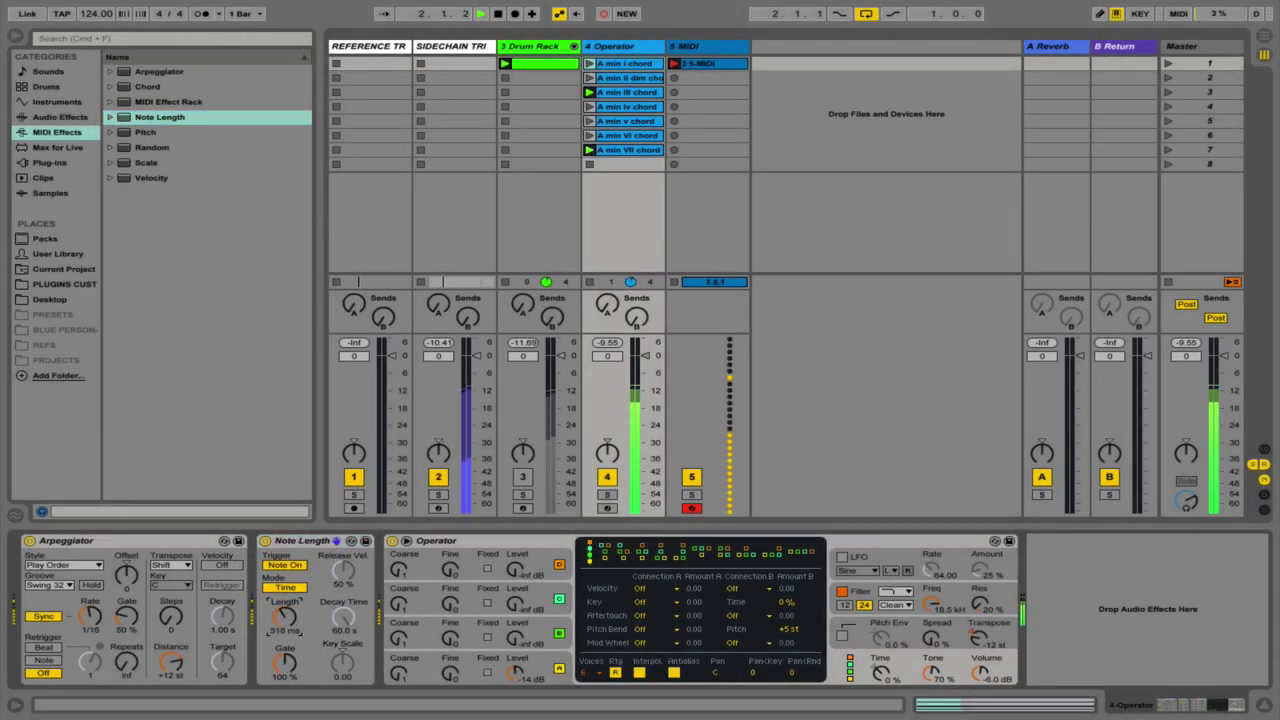
drag(120, 176, 385, 575)
mouse_move(467, 596)
mouse_down()
mouse_move(467, 615)
mouse_move(467, 600)
mouse_up()
- Stop recording and copy the G4 and B4 notes around bars 5 and 6 into a new clip in the Operator track's eighth slot
key(space)
double_click(706, 66)
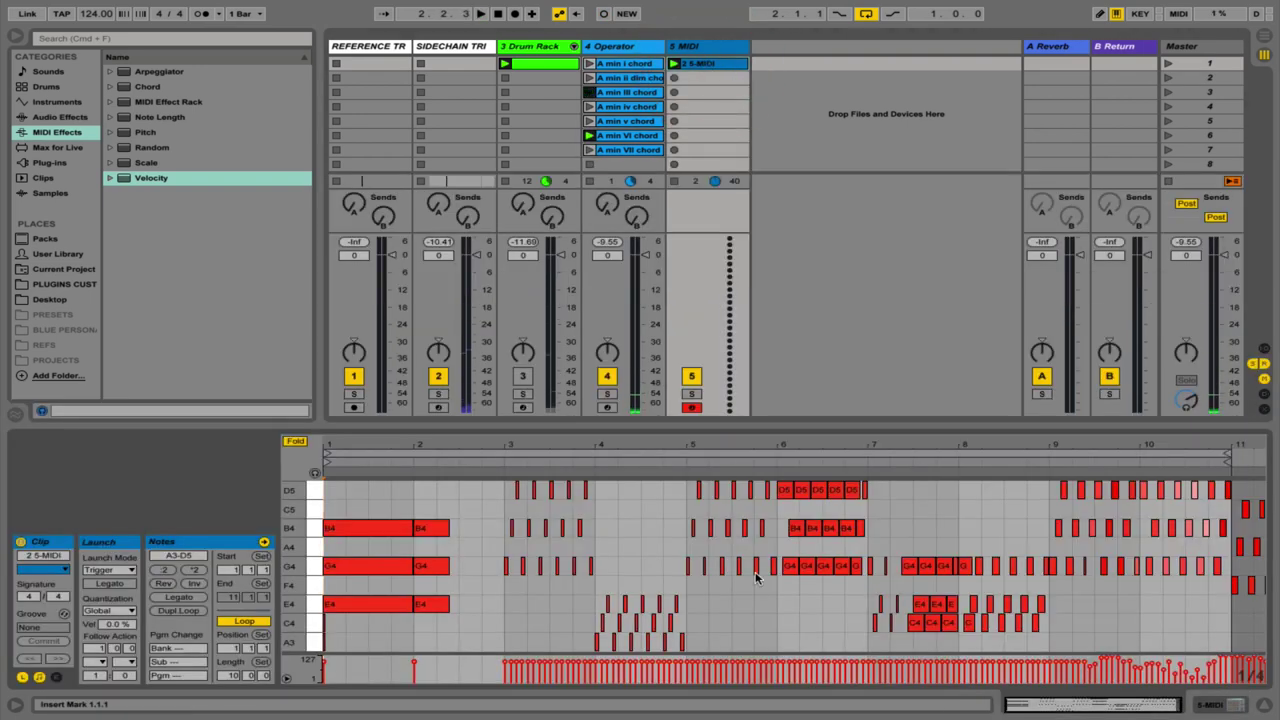
drag(748, 443, 746, 446)
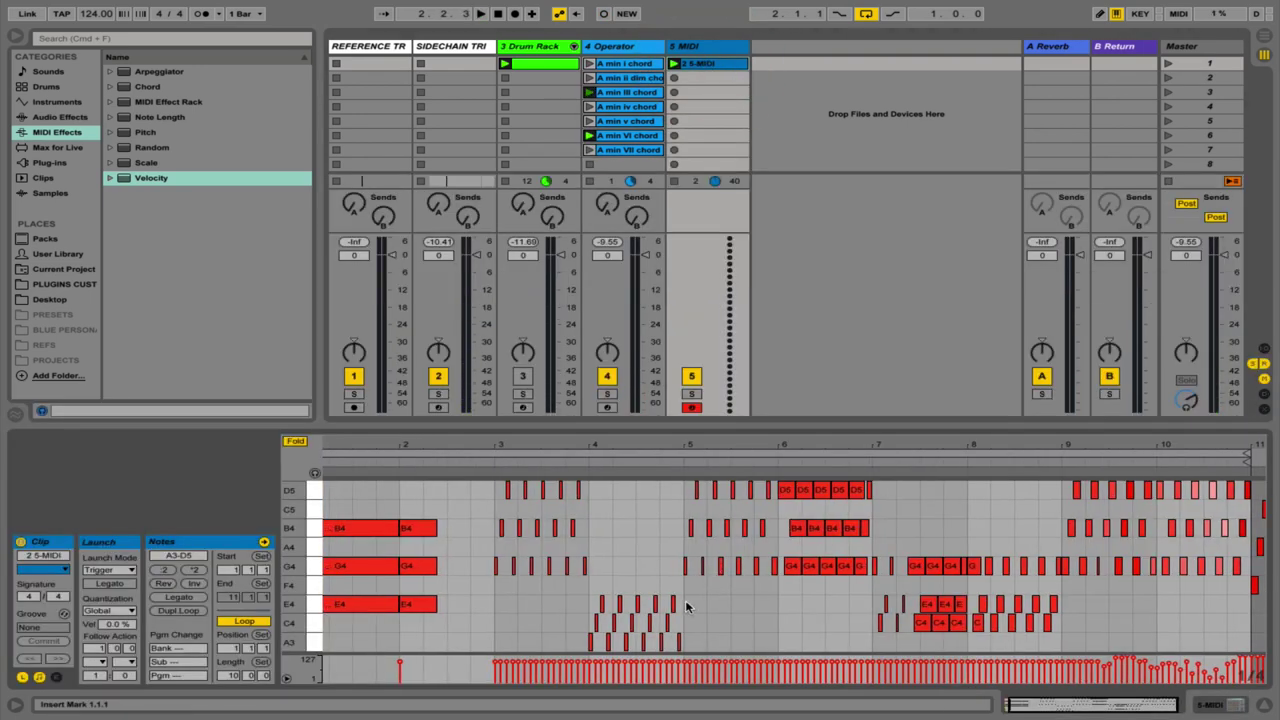
drag(686, 606, 838, 515)
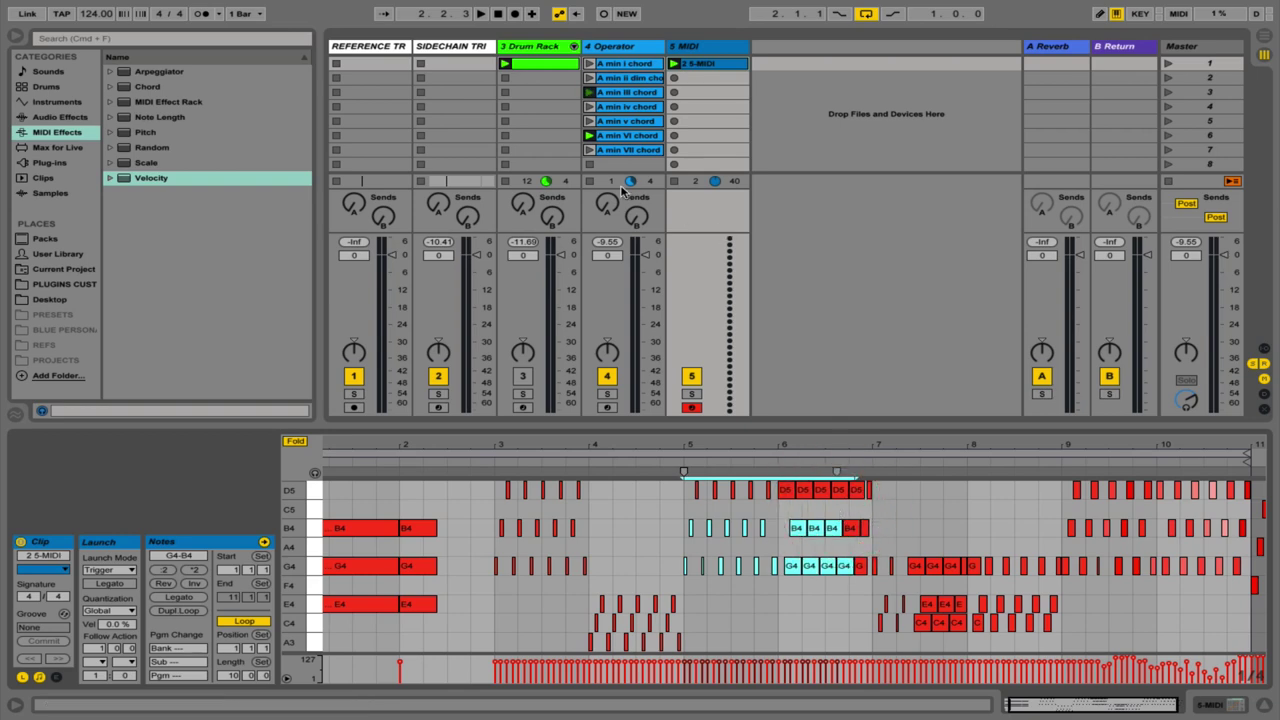
double_click(613, 166)
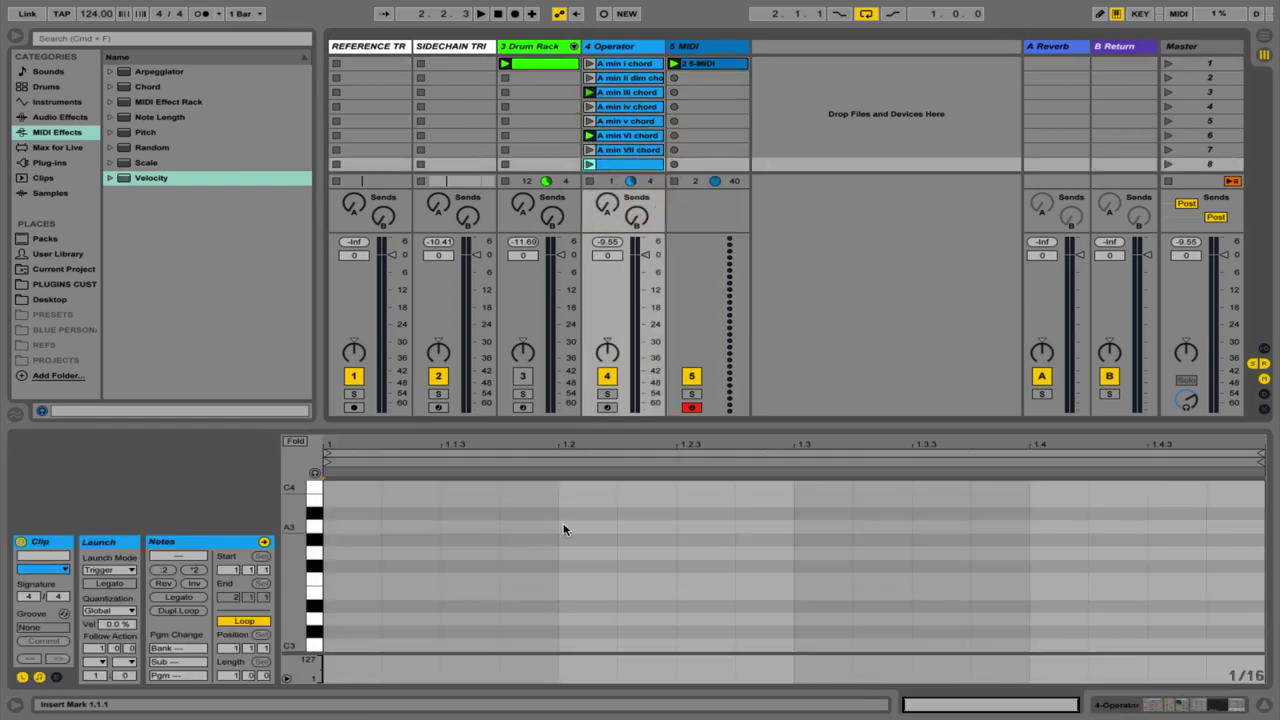
click(340, 565)
key(super+v)
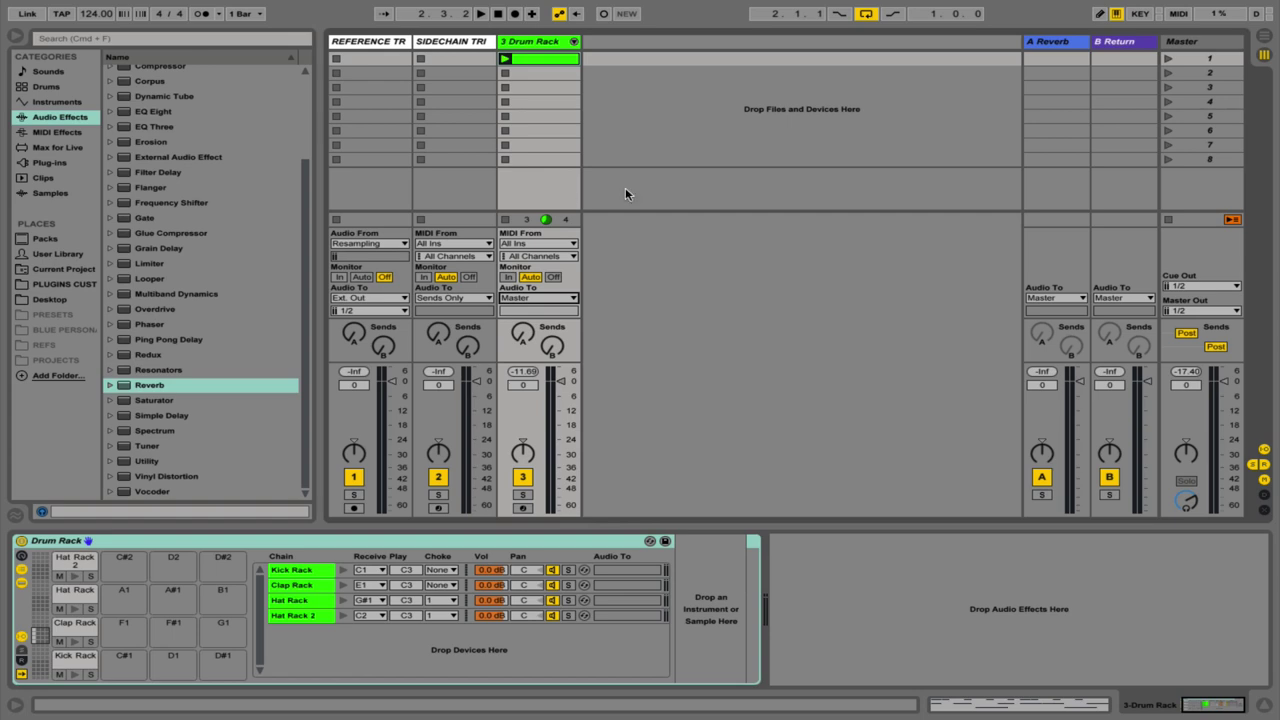
- Insert an audio track after the Drum Rack track, name it Dummy, and set its Audio From to No Input
key(super+t)
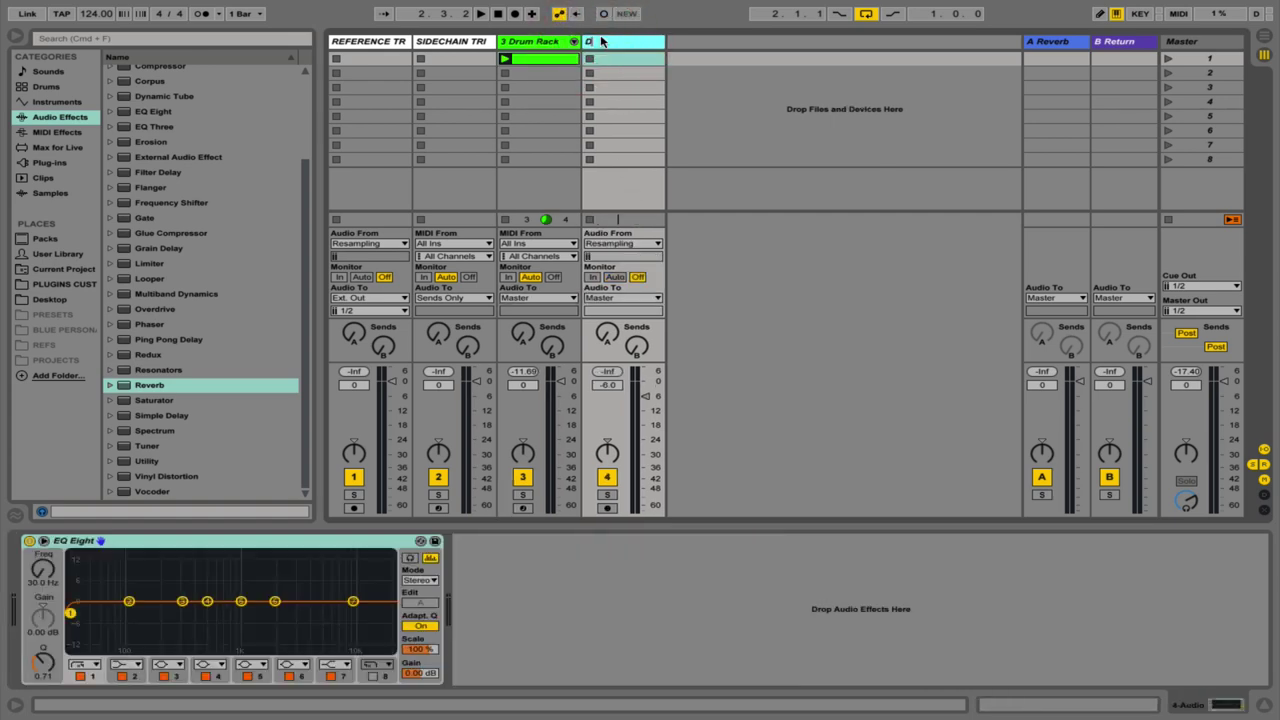
click(613, 246)
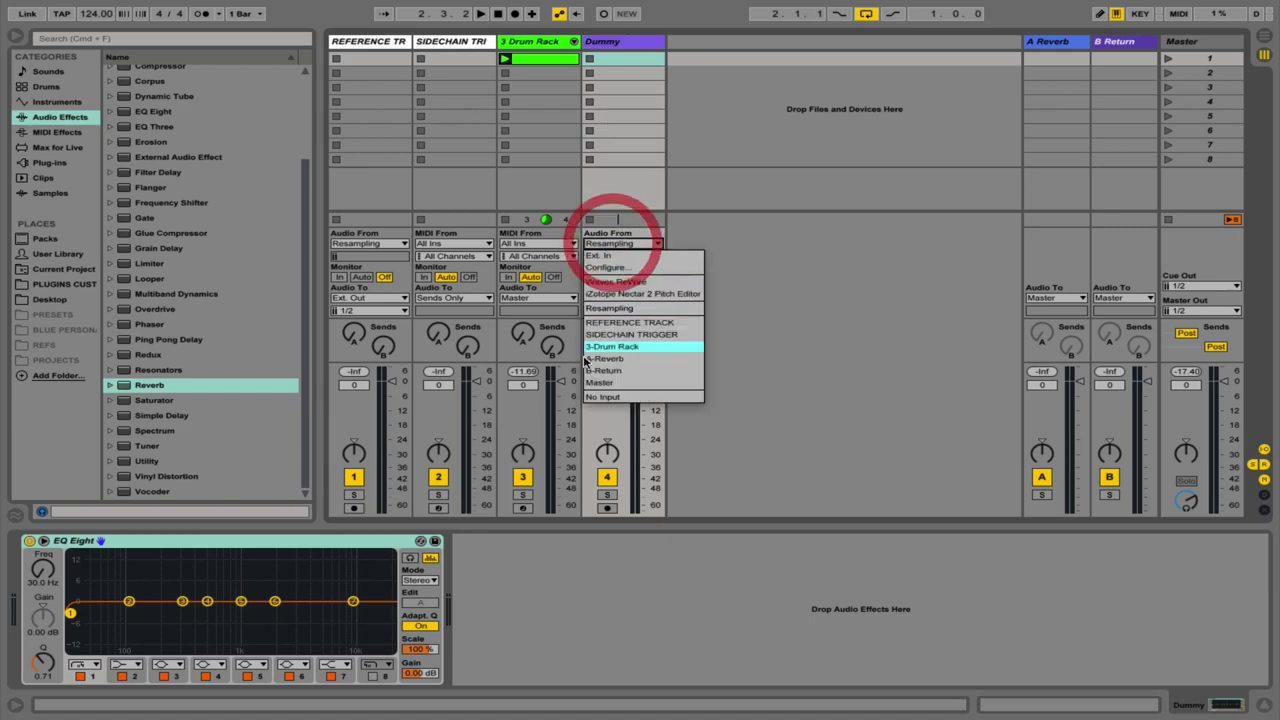
click(596, 400)
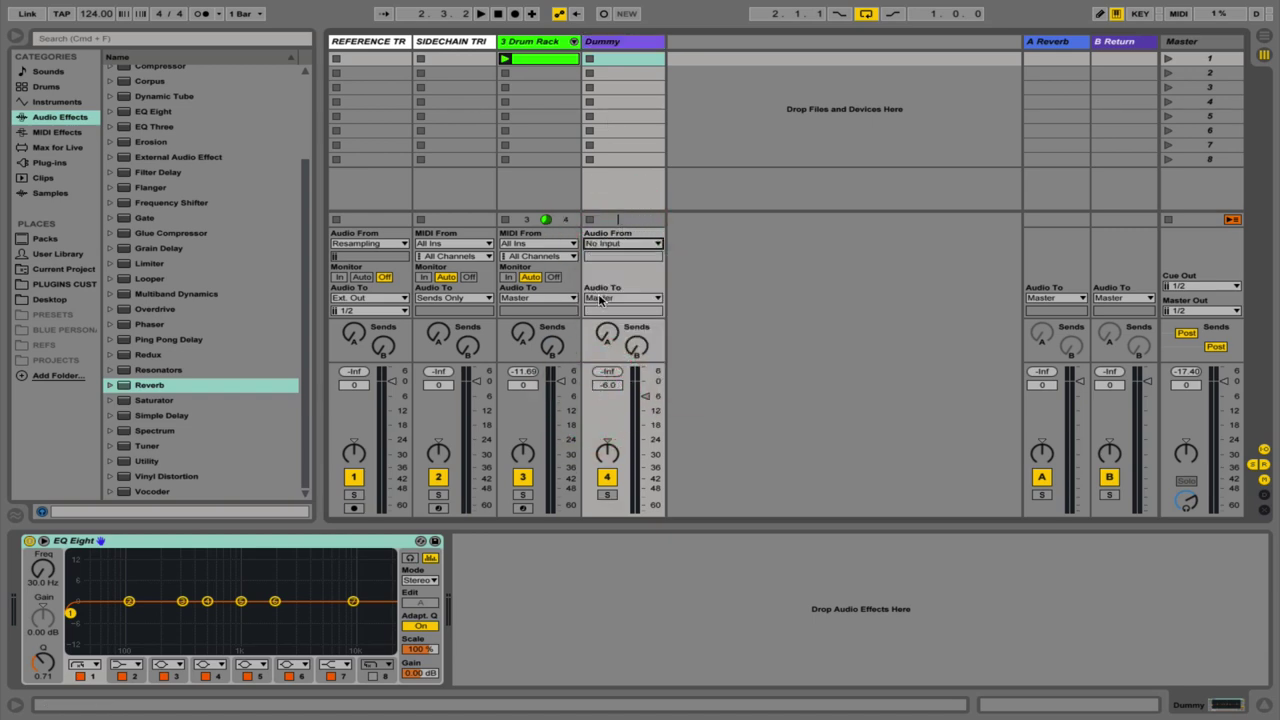
- Route the Drum Rack's Audio To to Dummy, set Dummy's monitoring to In, and play the beat briefly to test the routing
click(518, 290)
click(509, 357)
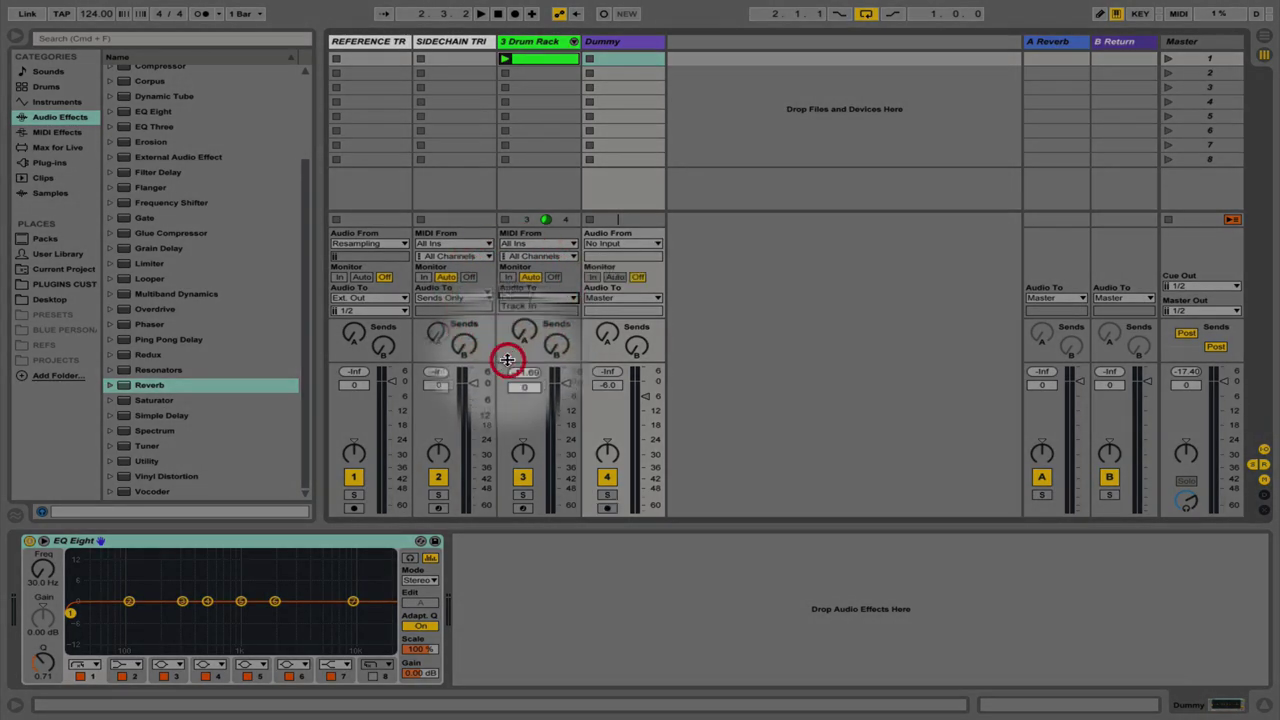
click(592, 279)
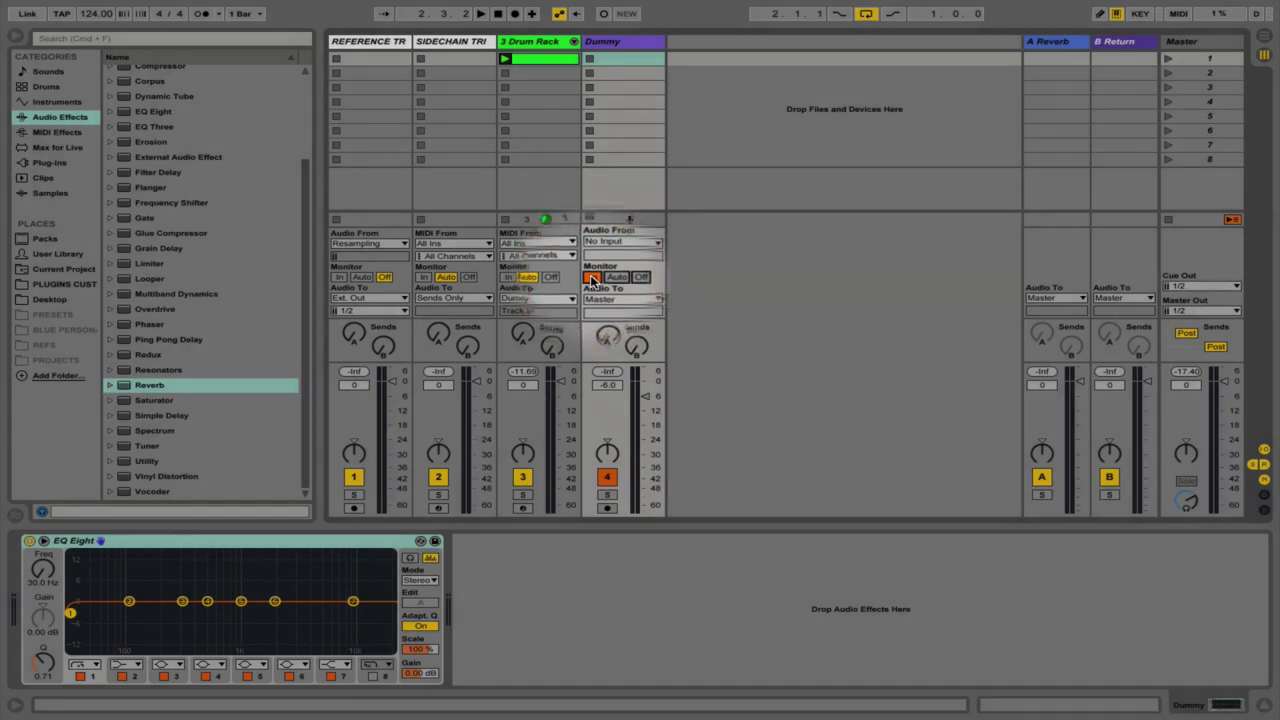
key(space)
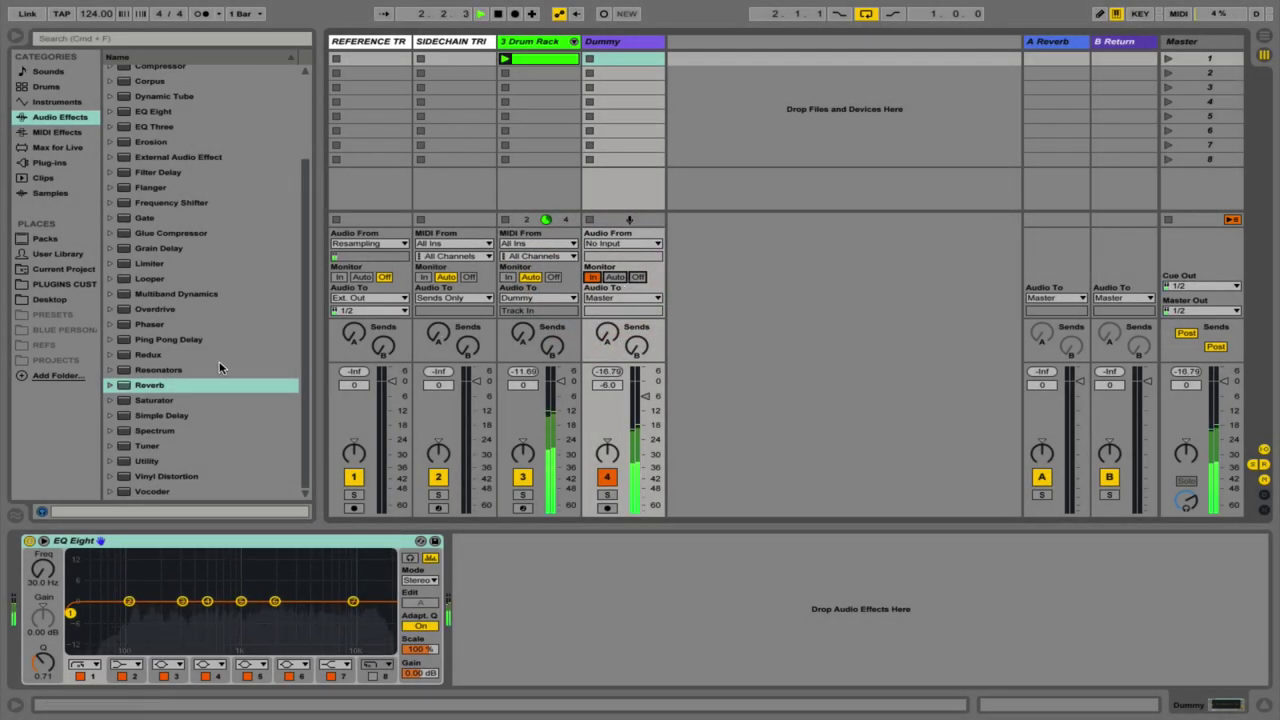
key(space)
- Add a Reverb and a Simple Delay after the EQ Eight on the Dummy track
drag(145, 385, 533, 147)
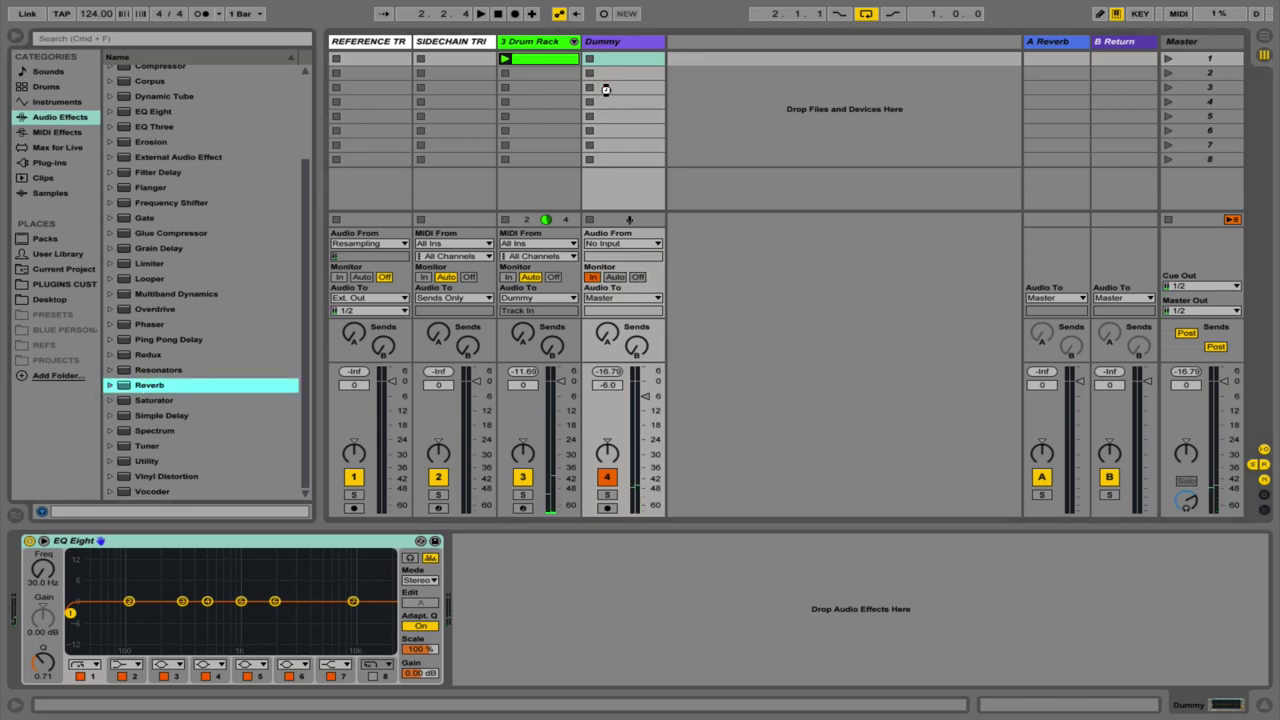
drag(605, 89, 606, 90)
drag(143, 418, 605, 107)
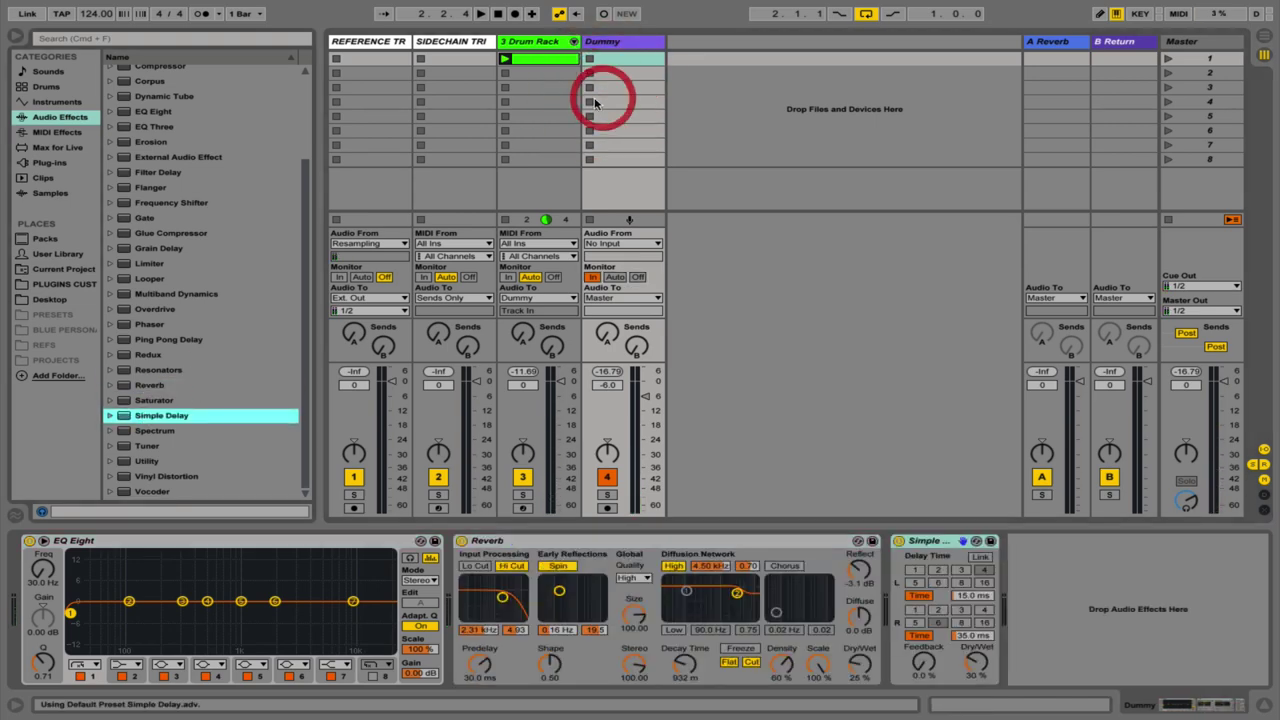
- Load the Breakbeat Funky-102bpm clip into the Dummy track's first slot and lower its clip gain to -inf dB
click(42, 178)
drag(190, 208, 619, 62)
click(619, 62)
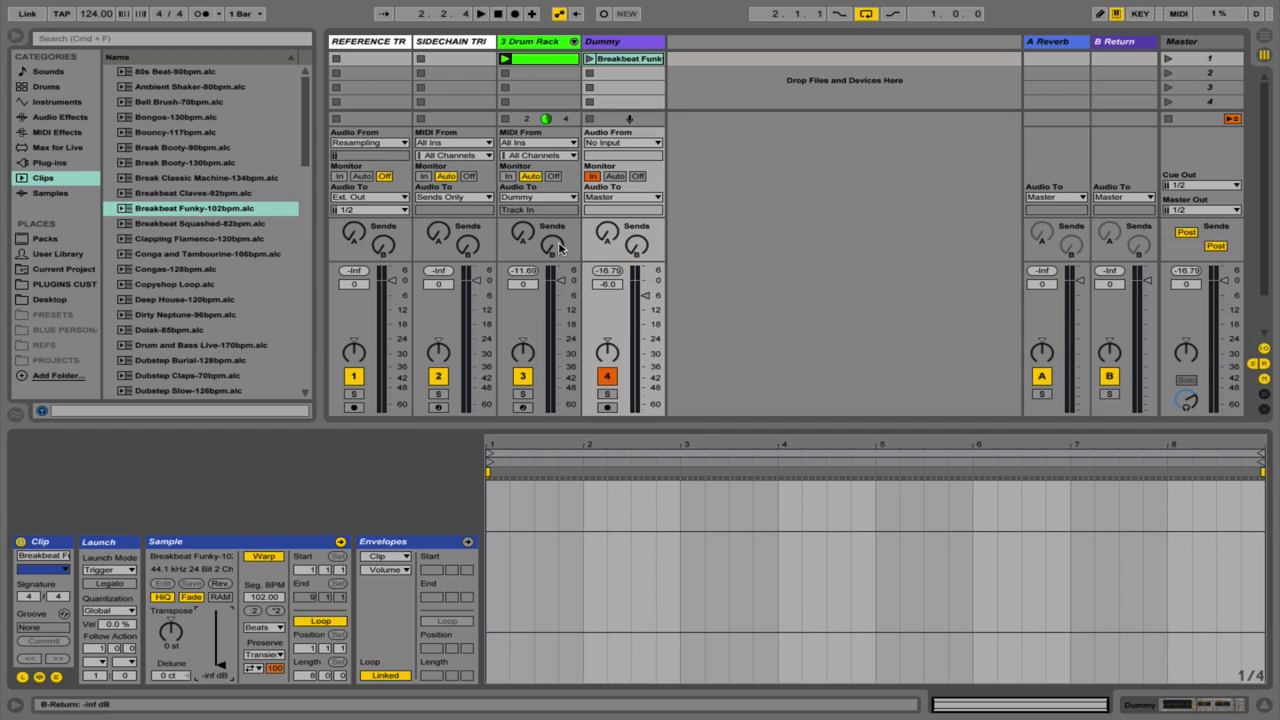
- Draw a Reverb Dry/Wet envelope in the dummy clip that rises from zero at the start to 100% at the end
click(371, 557)
click(385, 590)
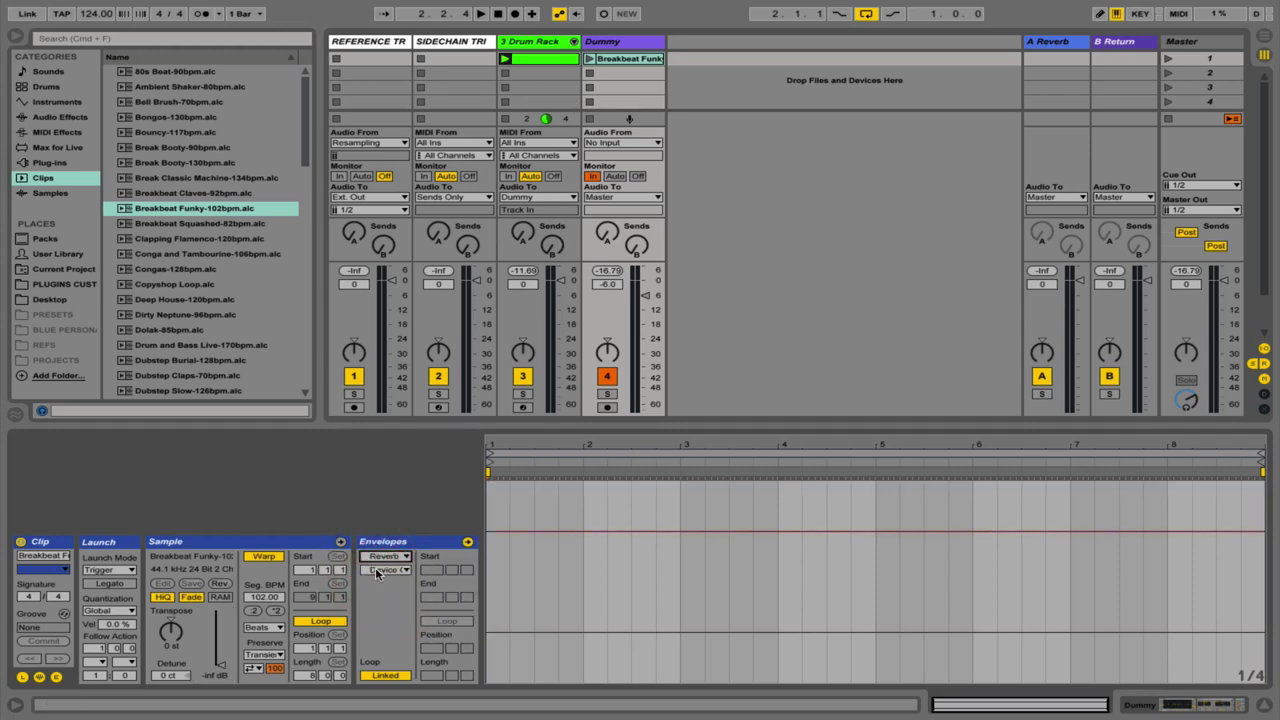
click(388, 569)
click(386, 543)
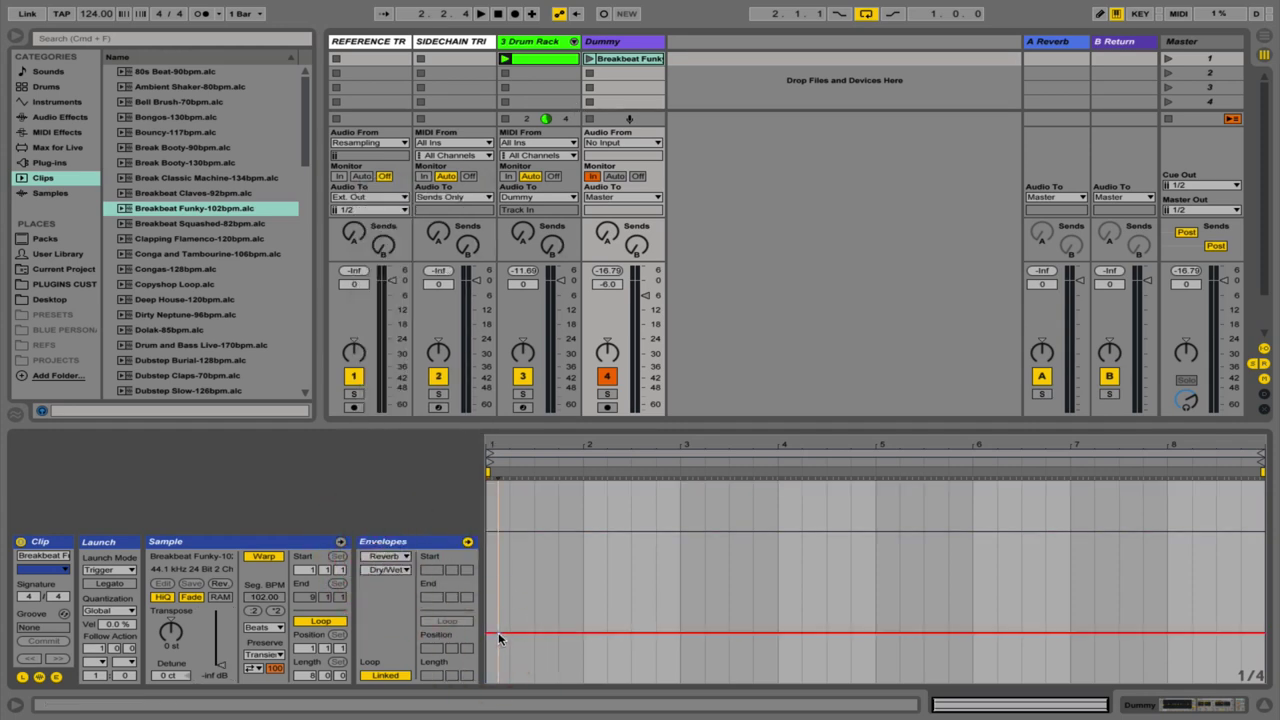
drag(499, 632, 508, 684)
drag(714, 684, 1253, 469)
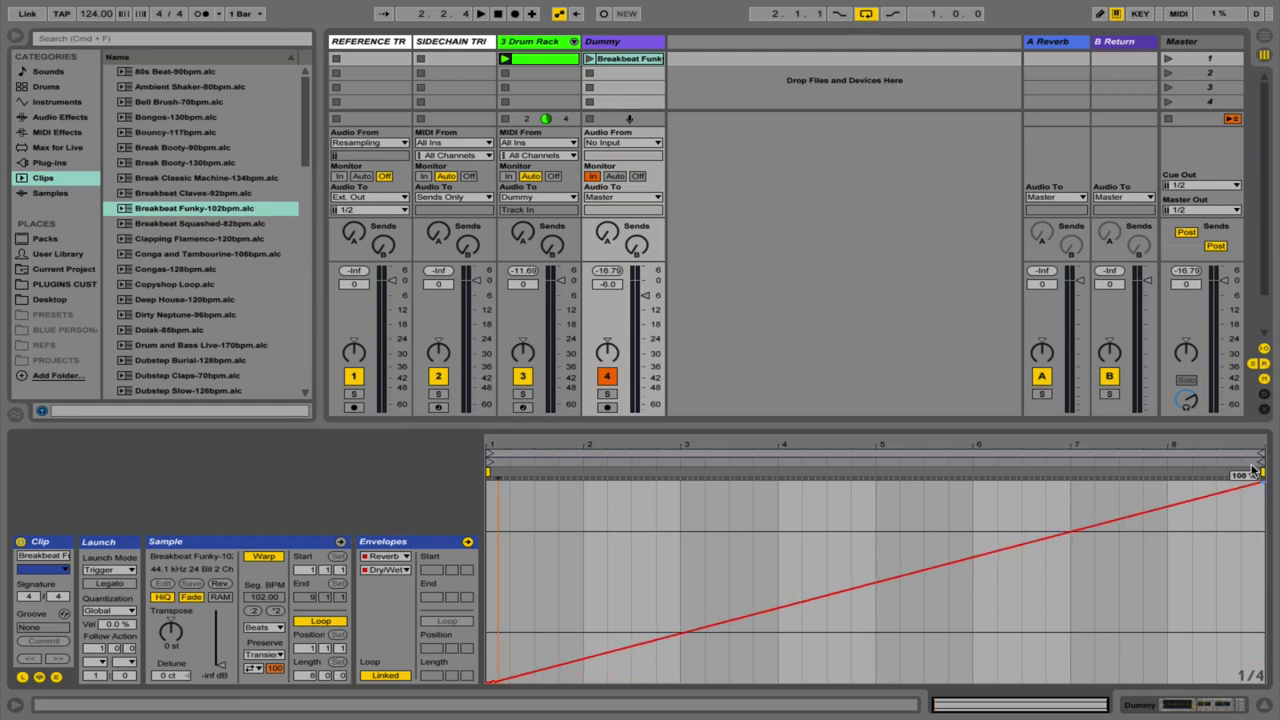
- Launch the Breakbeat Funky dummy clip, duplicate it into the second slot, and select the copy
click(588, 59)
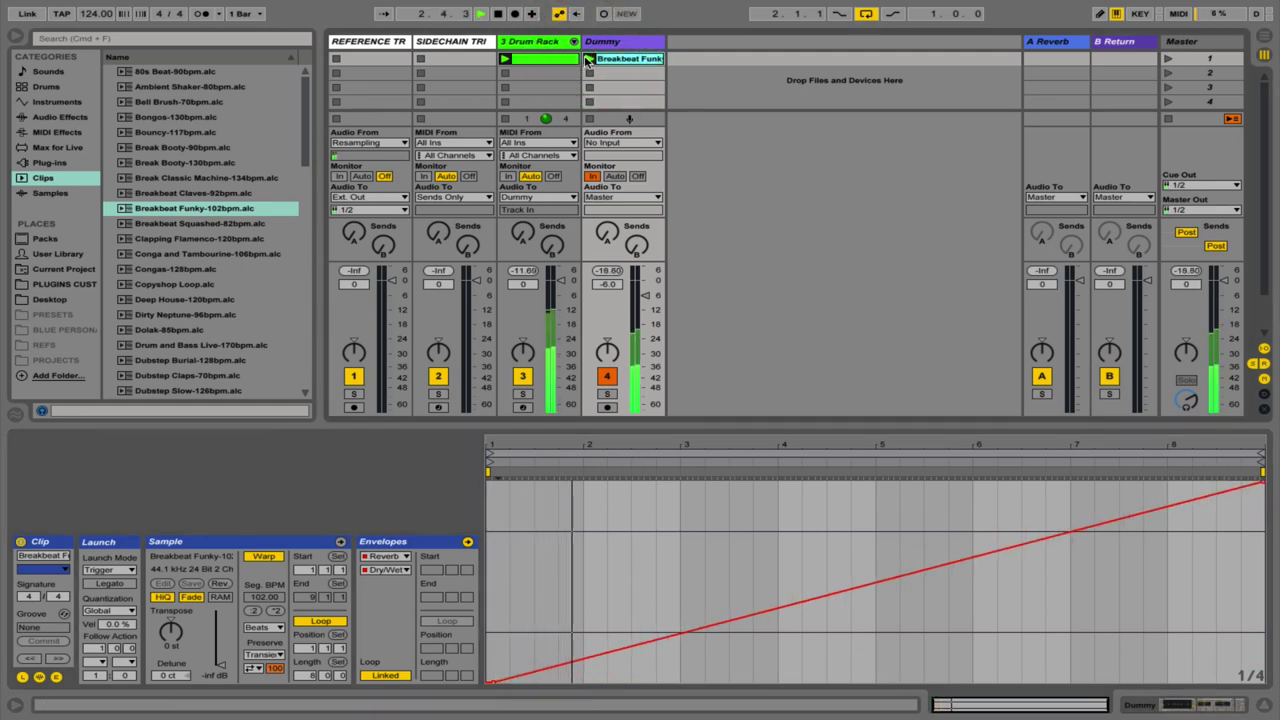
key(super+d)
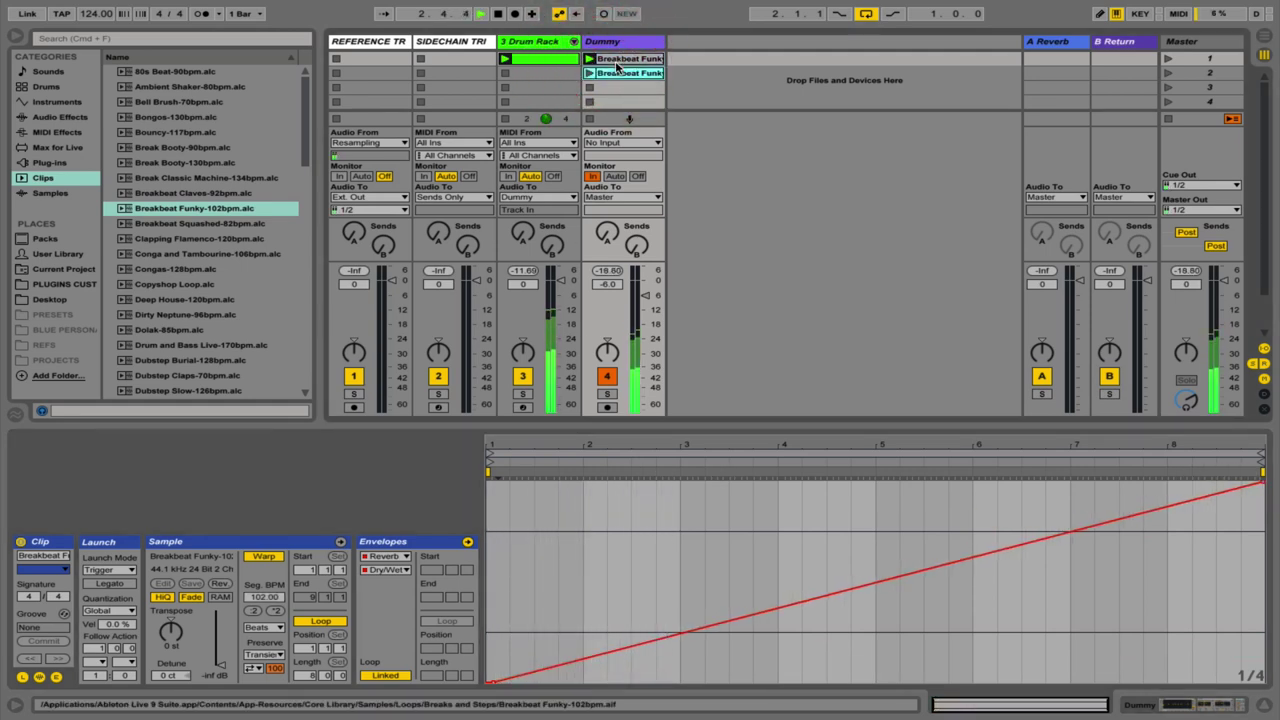
click(603, 78)
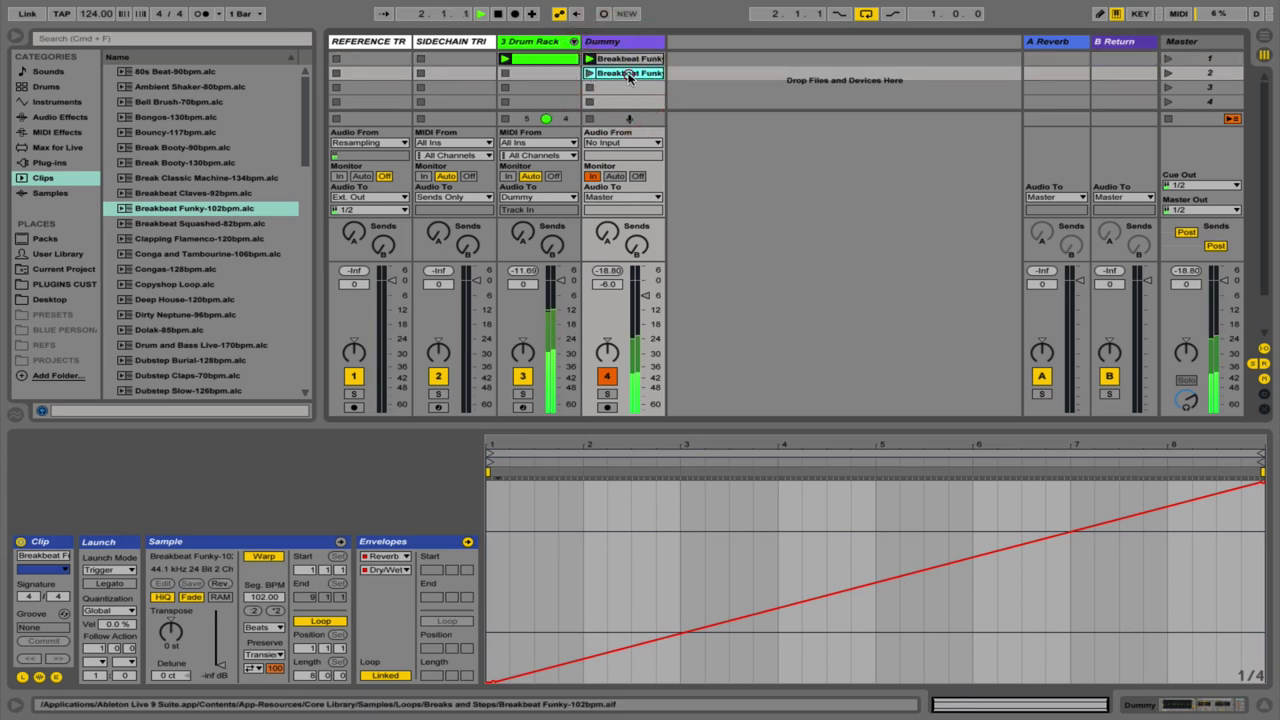
- Redraw the copied dummy clip's Reverb Dry/Wet envelope as a zero baseline with six short bursts across eight bars, and restart playback
click(628, 77)
drag(559, 566, 1228, 684)
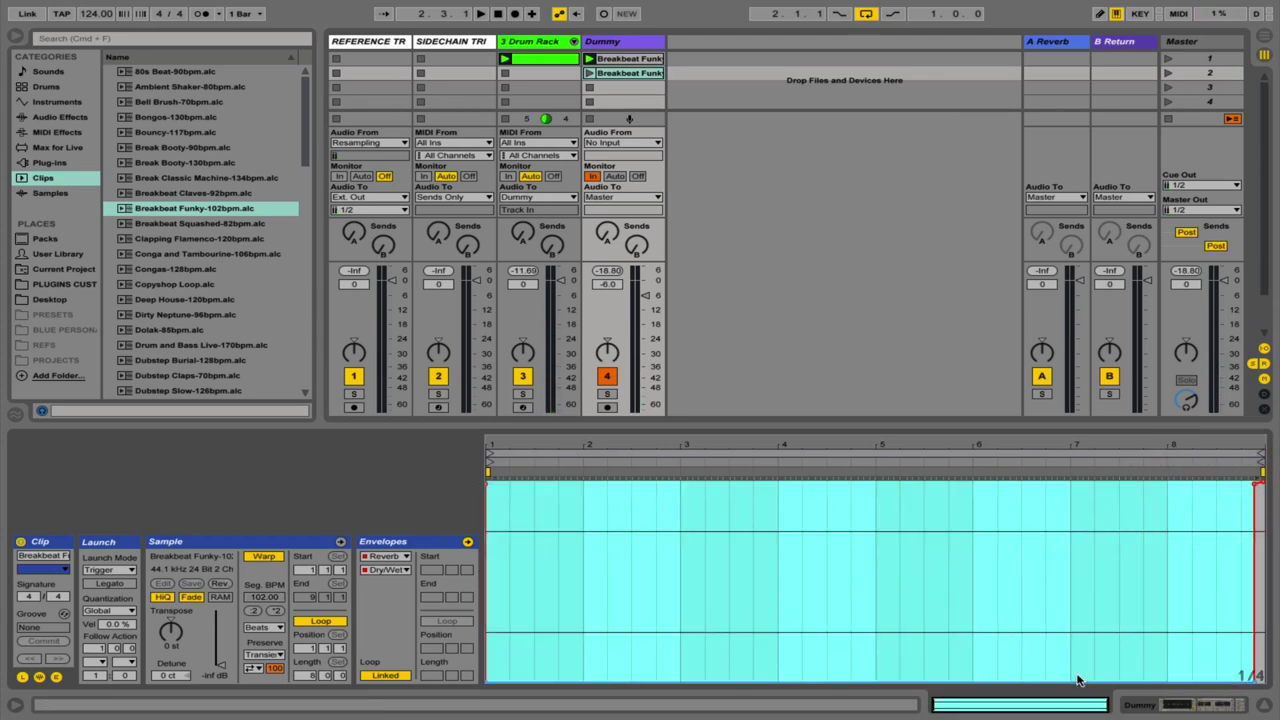
click(521, 551)
click(692, 519)
click(839, 506)
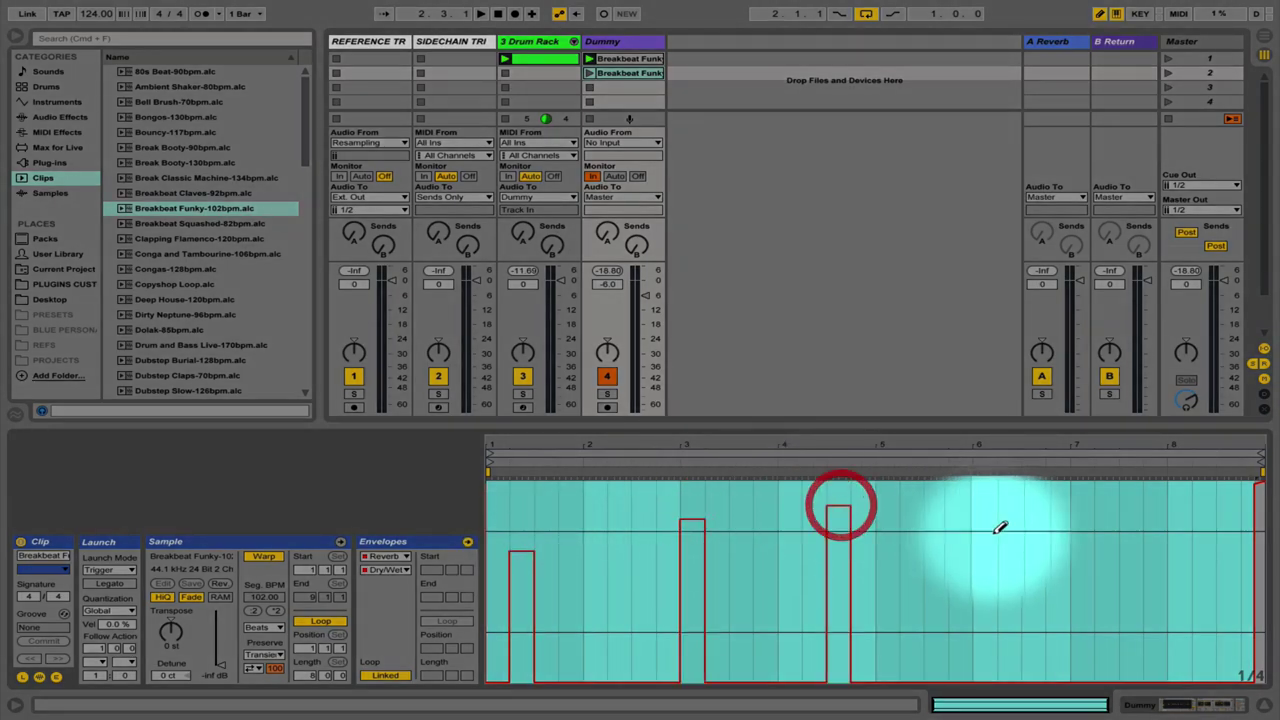
click(985, 535)
click(1112, 517)
click(1176, 504)
key(space)
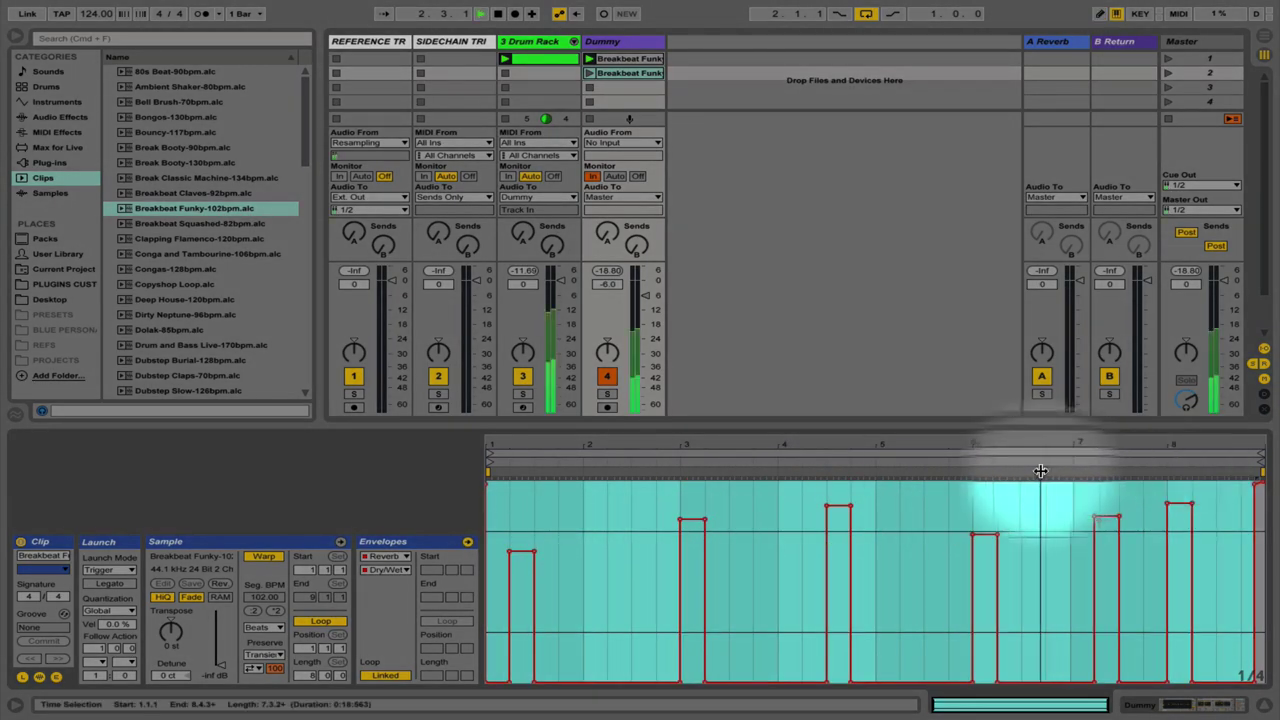
- Launch the second dummy clip and duplicate its unlinked envelope loop to a length of 16 bars
click(591, 75)
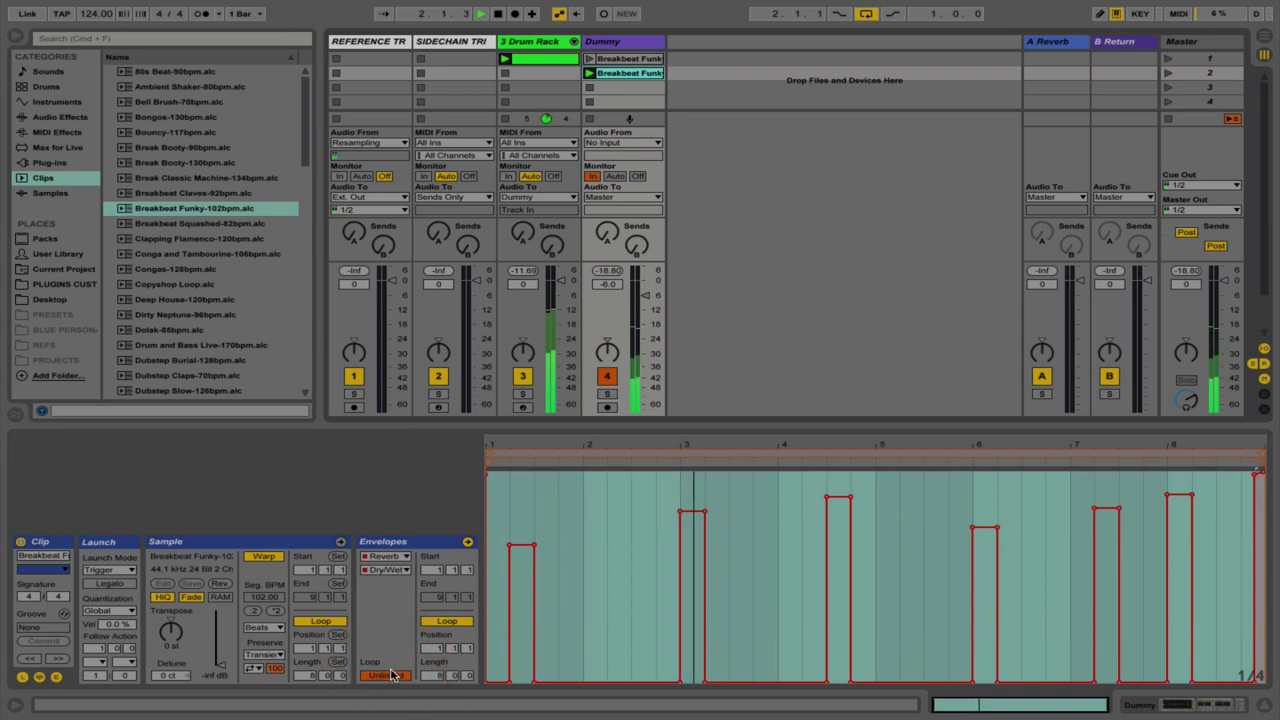
click(615, 458)
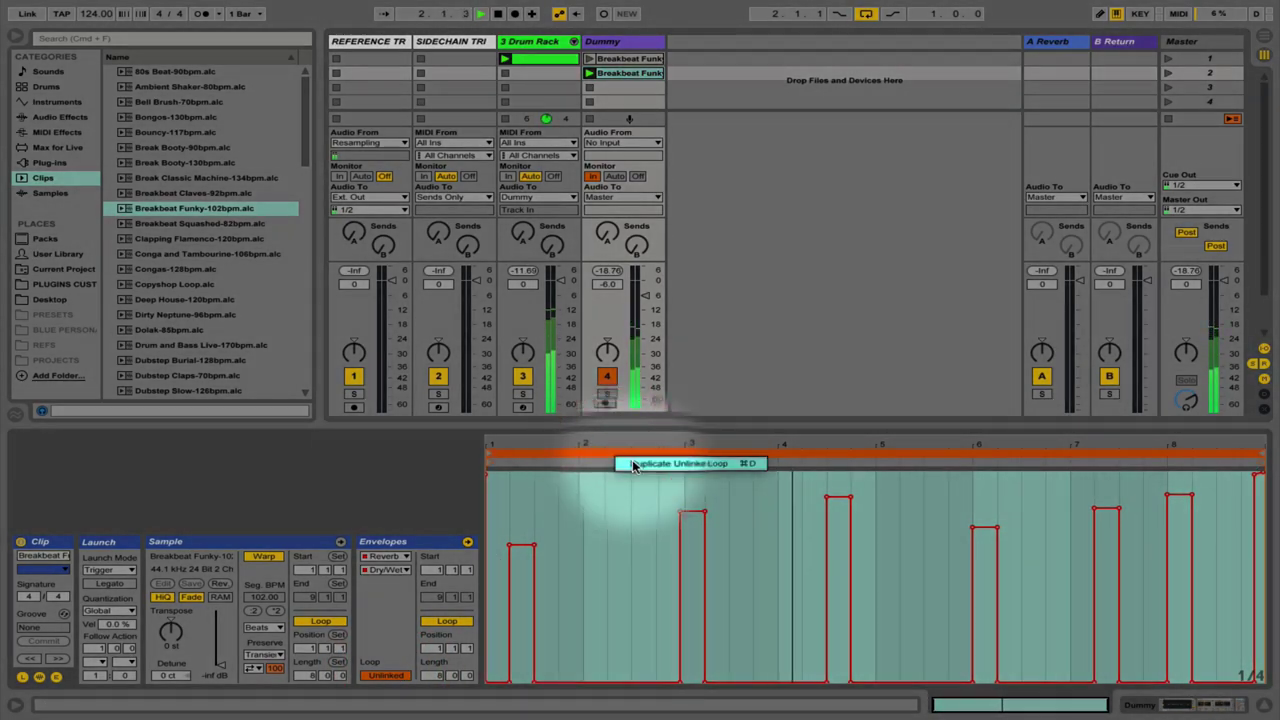
click(640, 463)
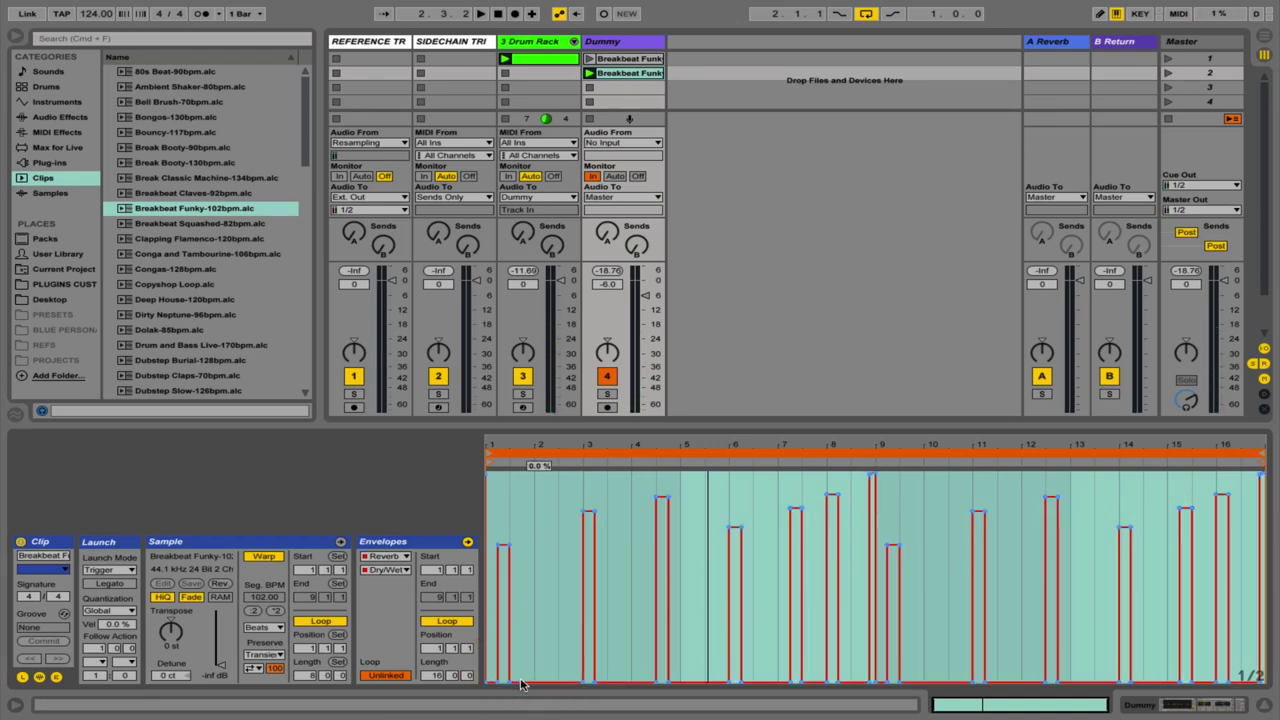
- Replace the 16-bar envelope's bursts with a single ramp rising from 0% at bar 1, and launch the second dummy clip
key(ctrl+a)
key(Delete)
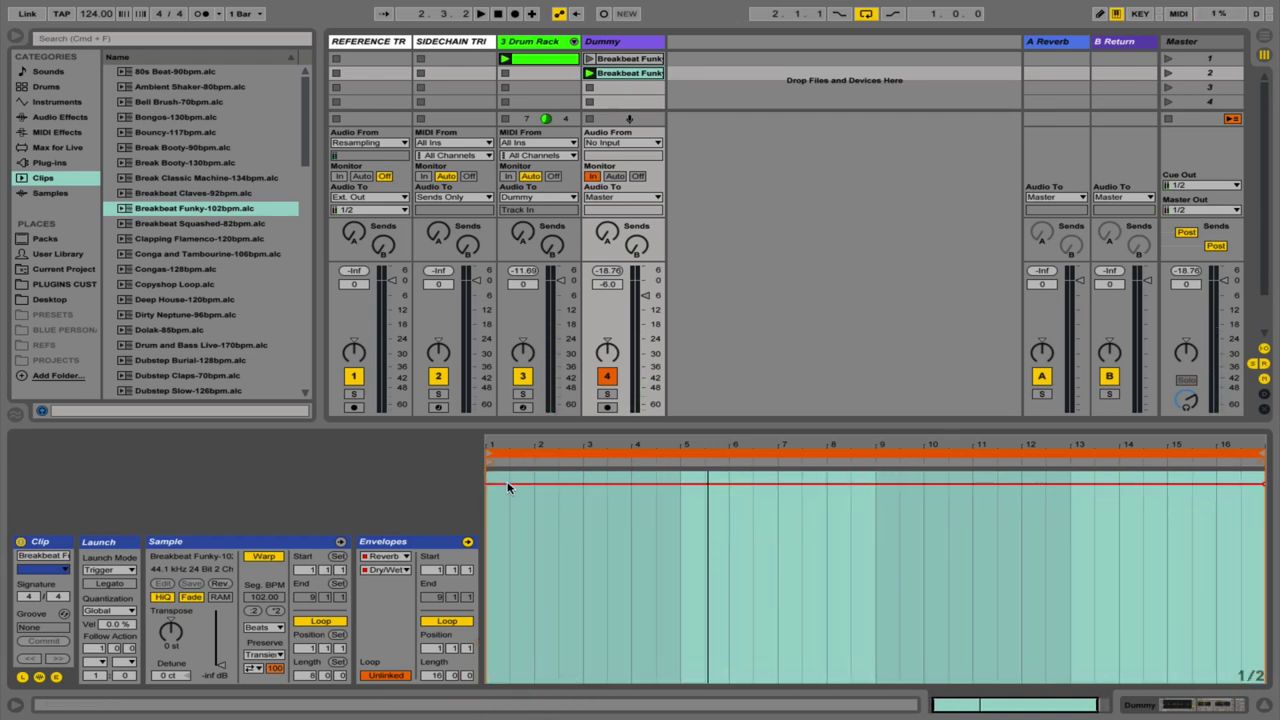
drag(509, 486, 490, 682)
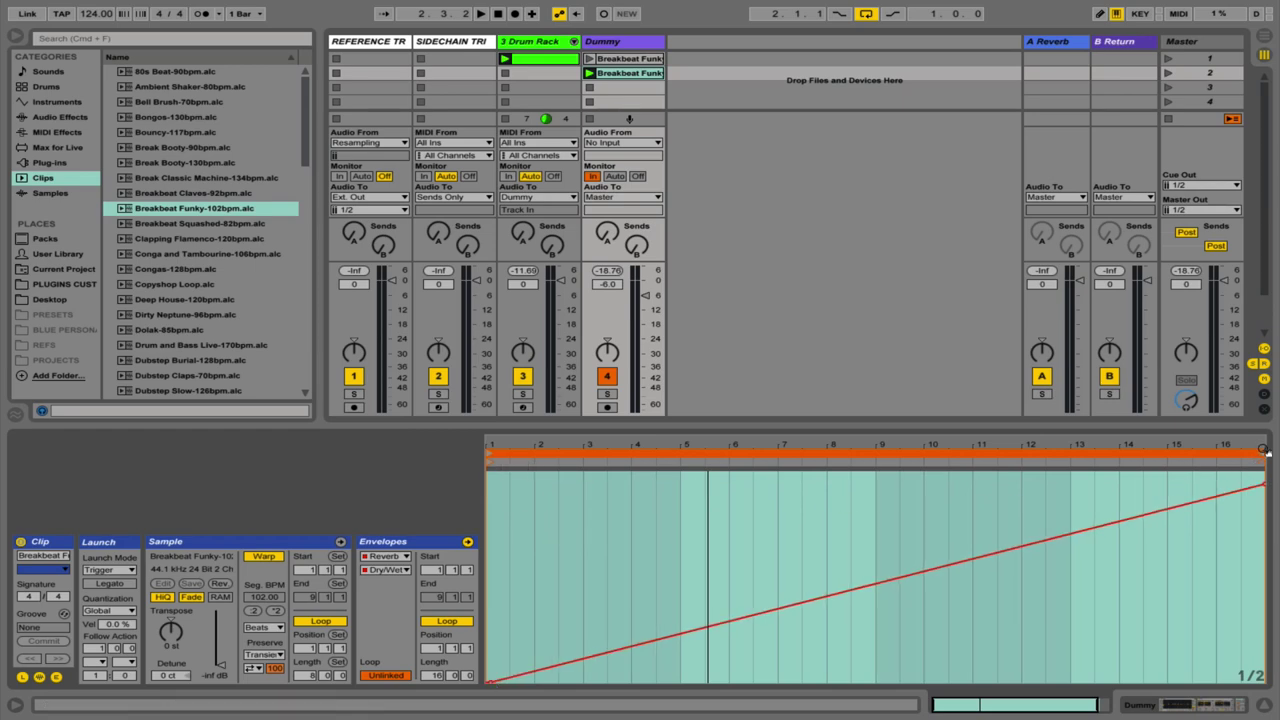
click(557, 66)
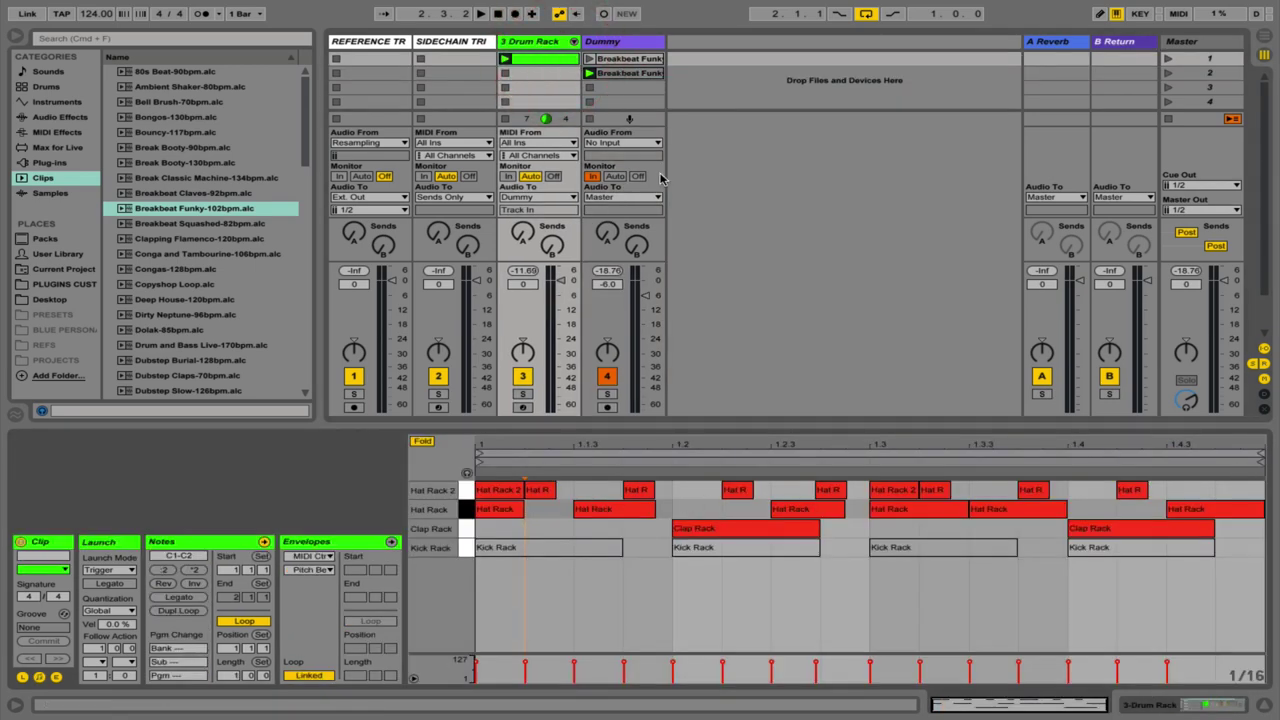
click(589, 73)
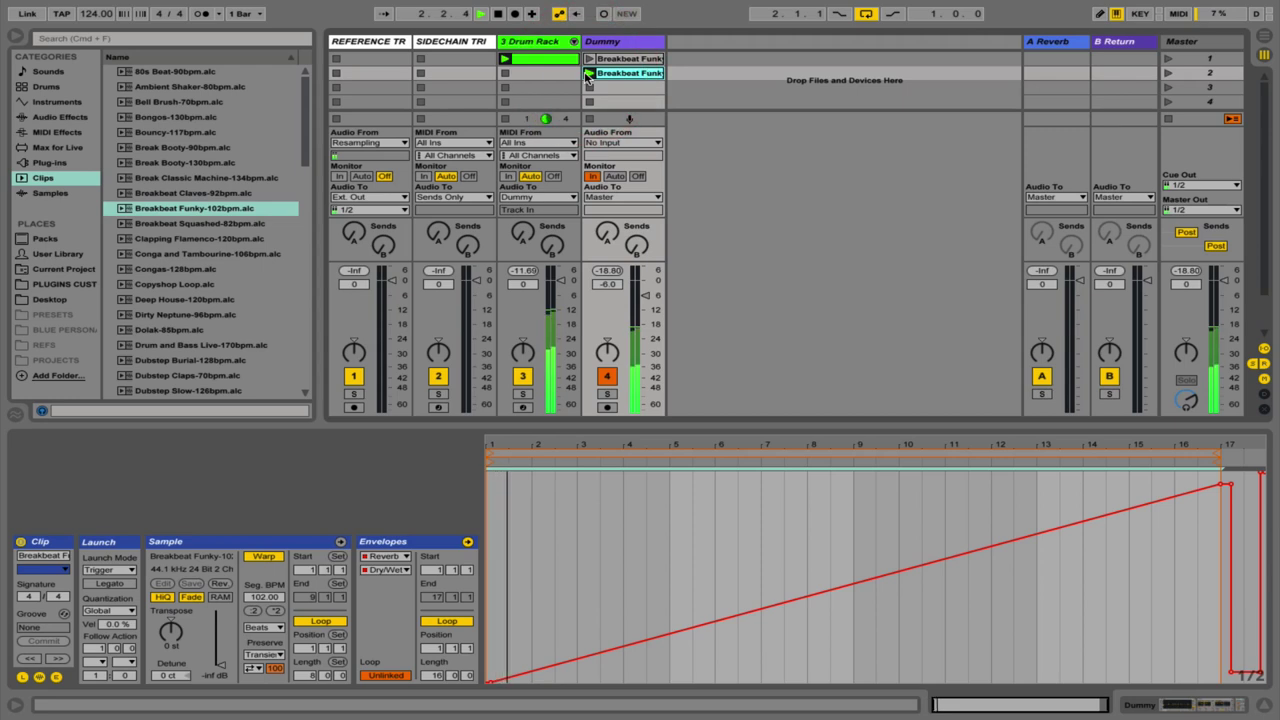
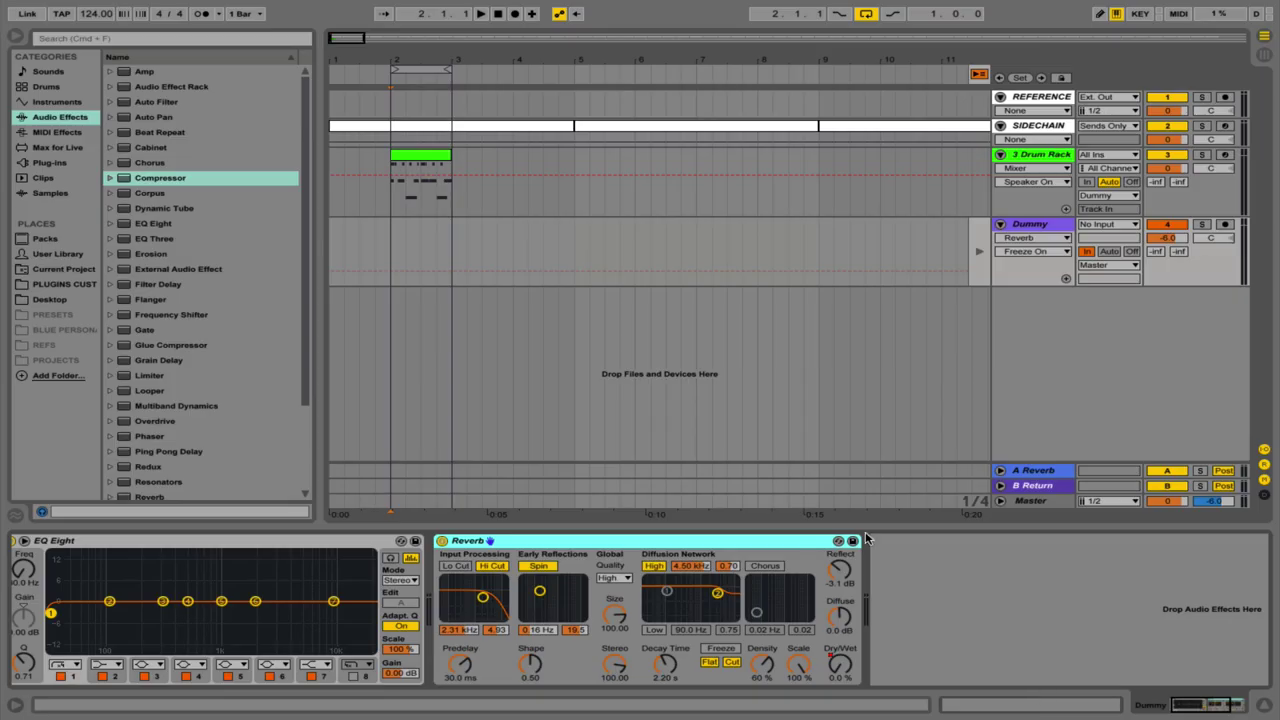
- Play the arrangement from bar 2, freeze the Dummy track's Reverb, and turn off the Drum Rack track
click(393, 229)
key(space)
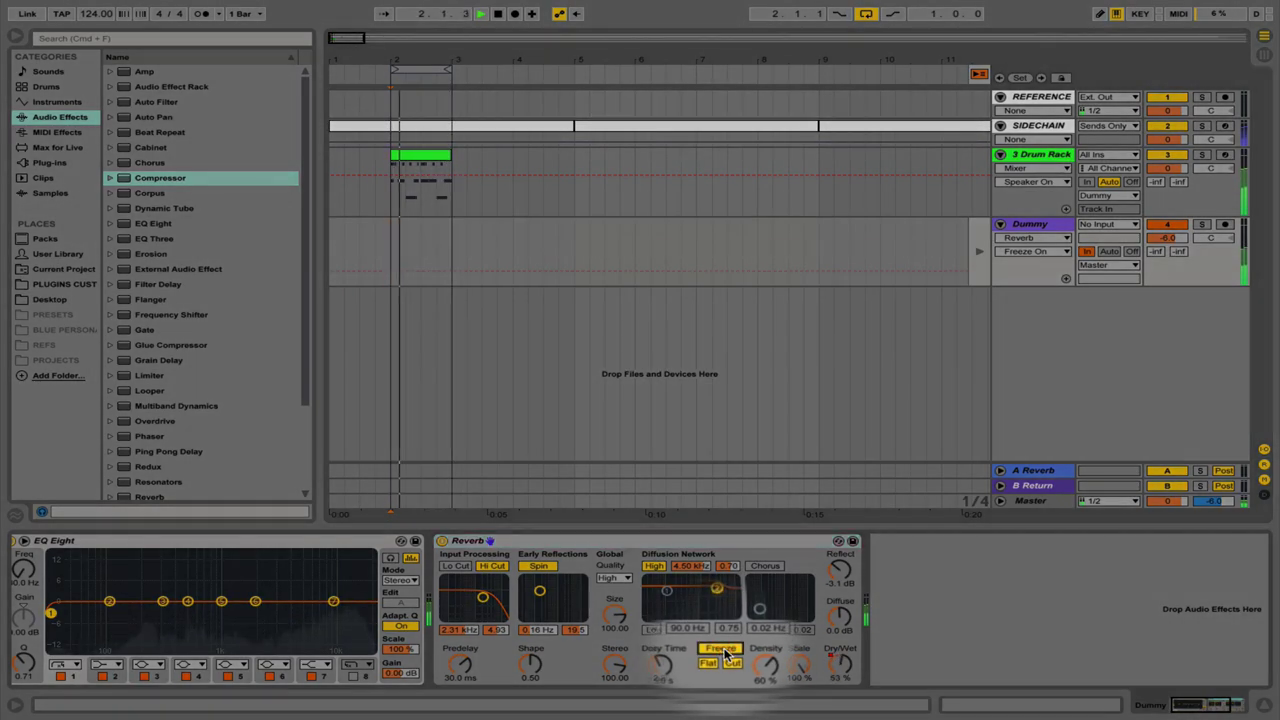
click(721, 649)
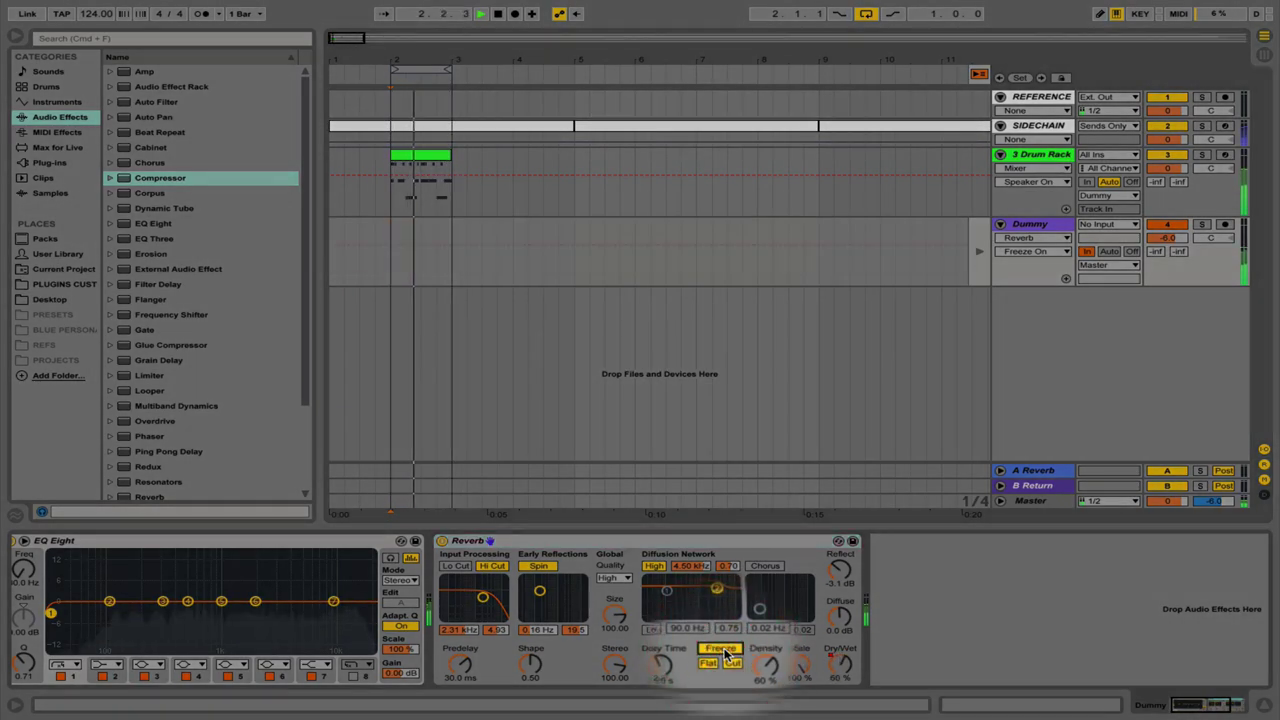
click(1166, 155)
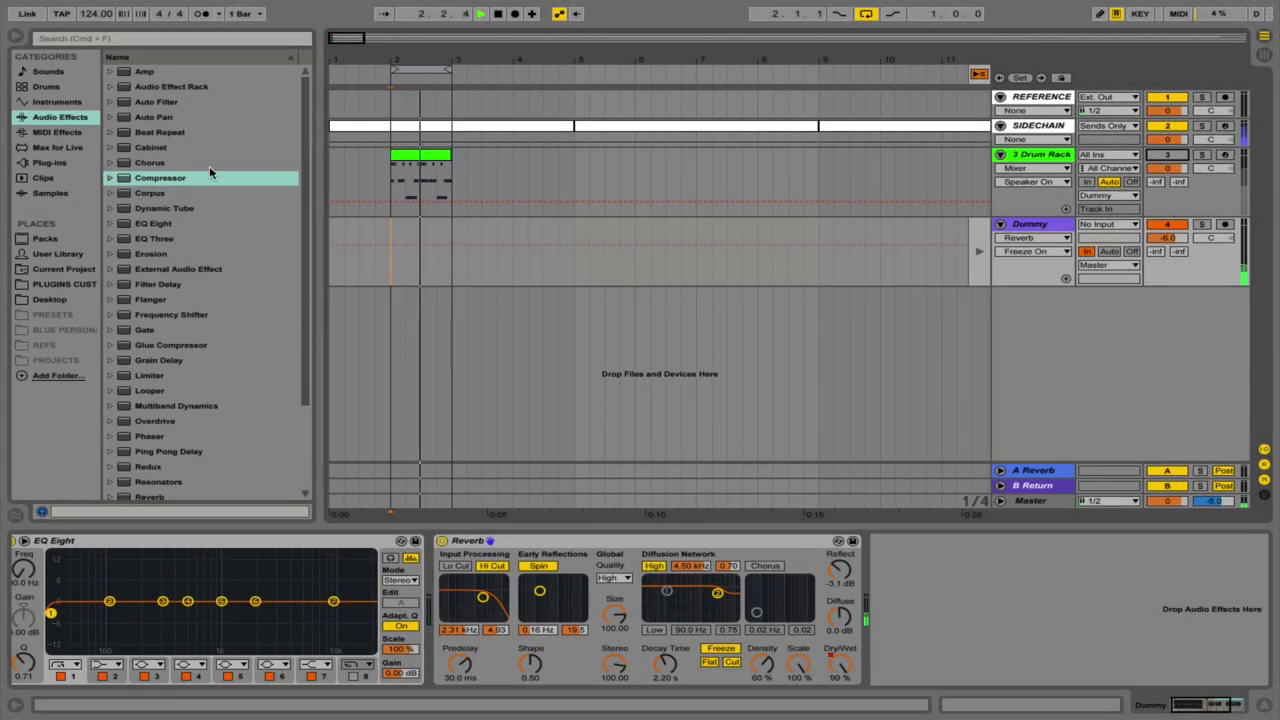
- Add a Compressor after the Reverb on the Dummy track
click(160, 182)
drag(160, 182, 455, 265)
click(893, 540)
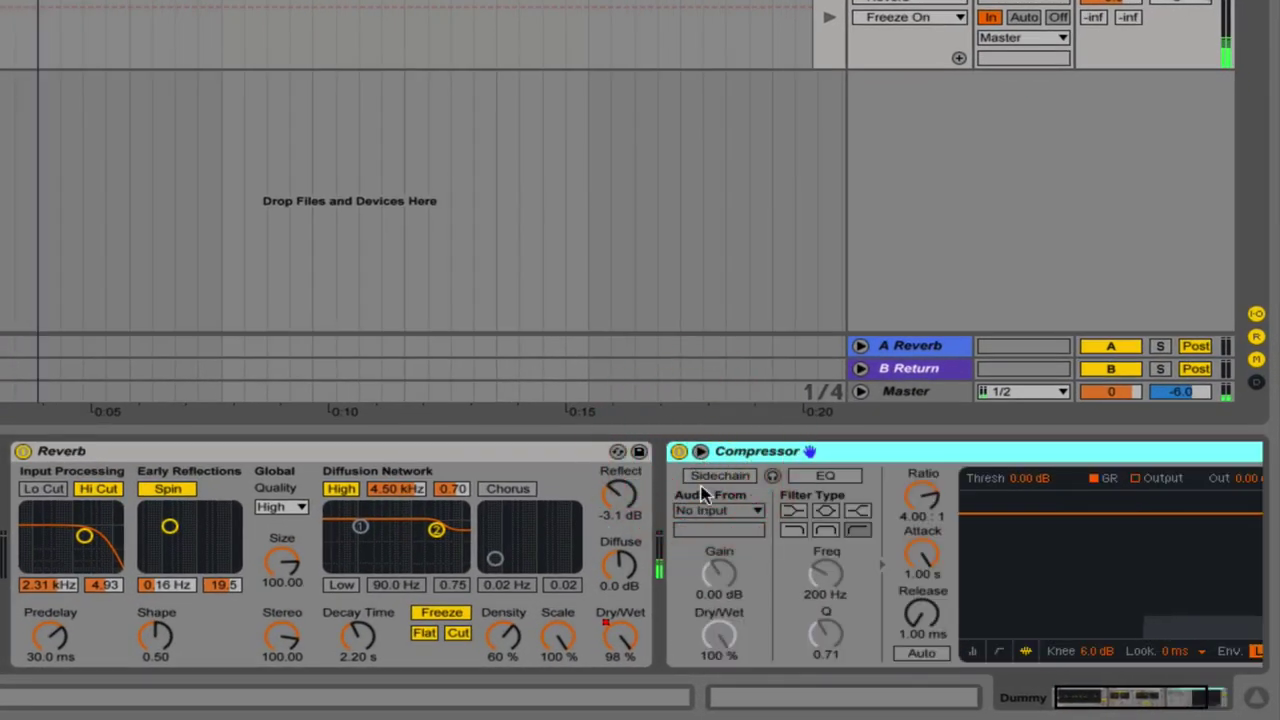
- Sidechain the Compressor from SIDECHAIN TRIGGER, with the threshold at -54.5 dB and the attack at 0.01 ms
click(708, 476)
click(716, 510)
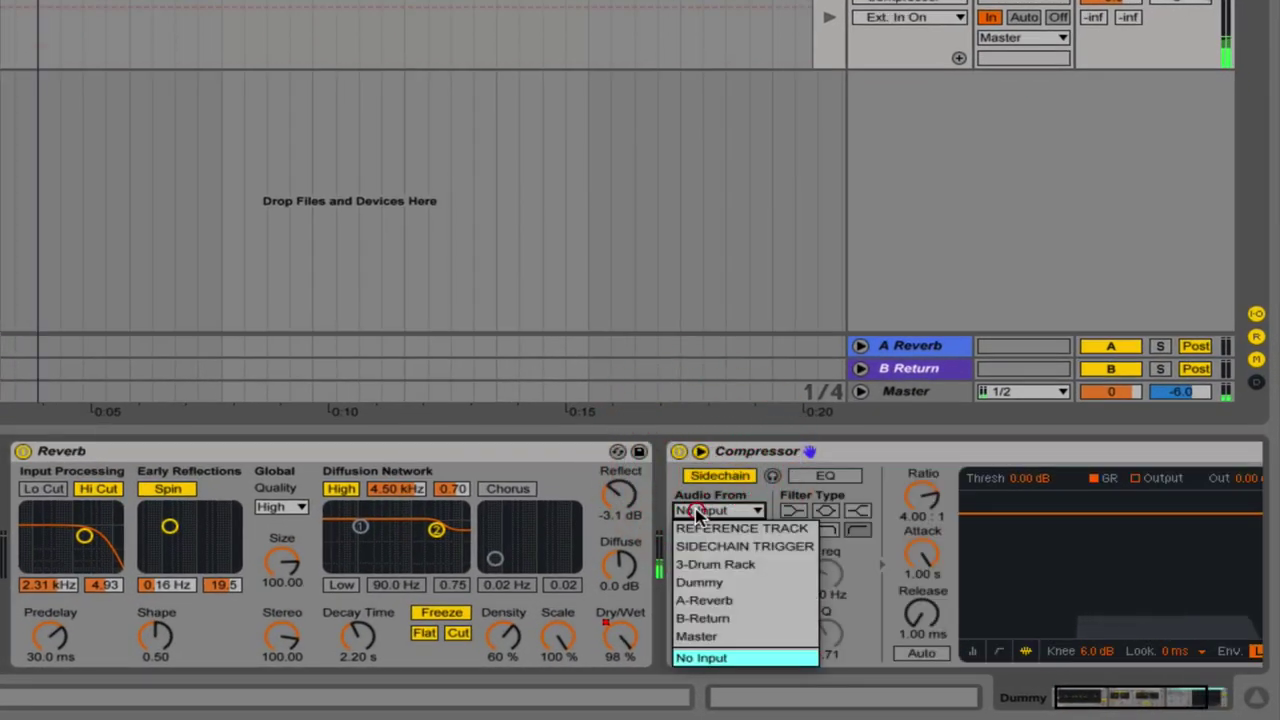
click(722, 546)
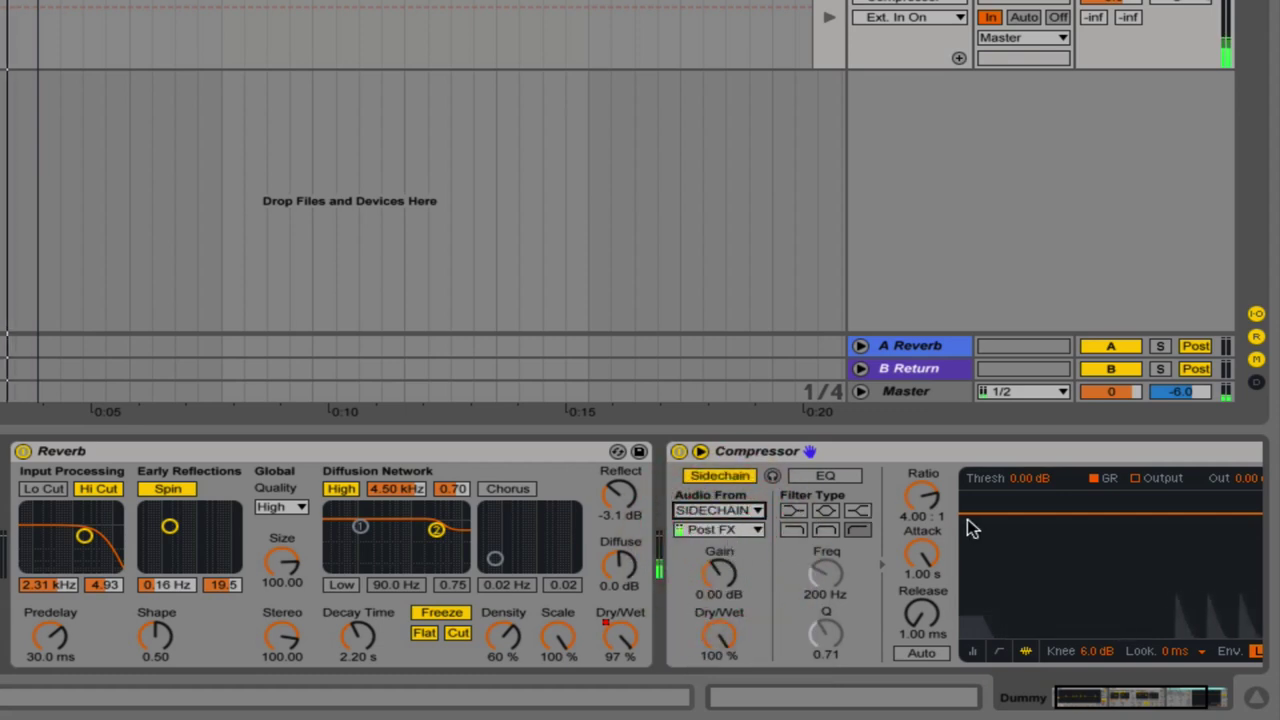
drag(966, 513, 966, 630)
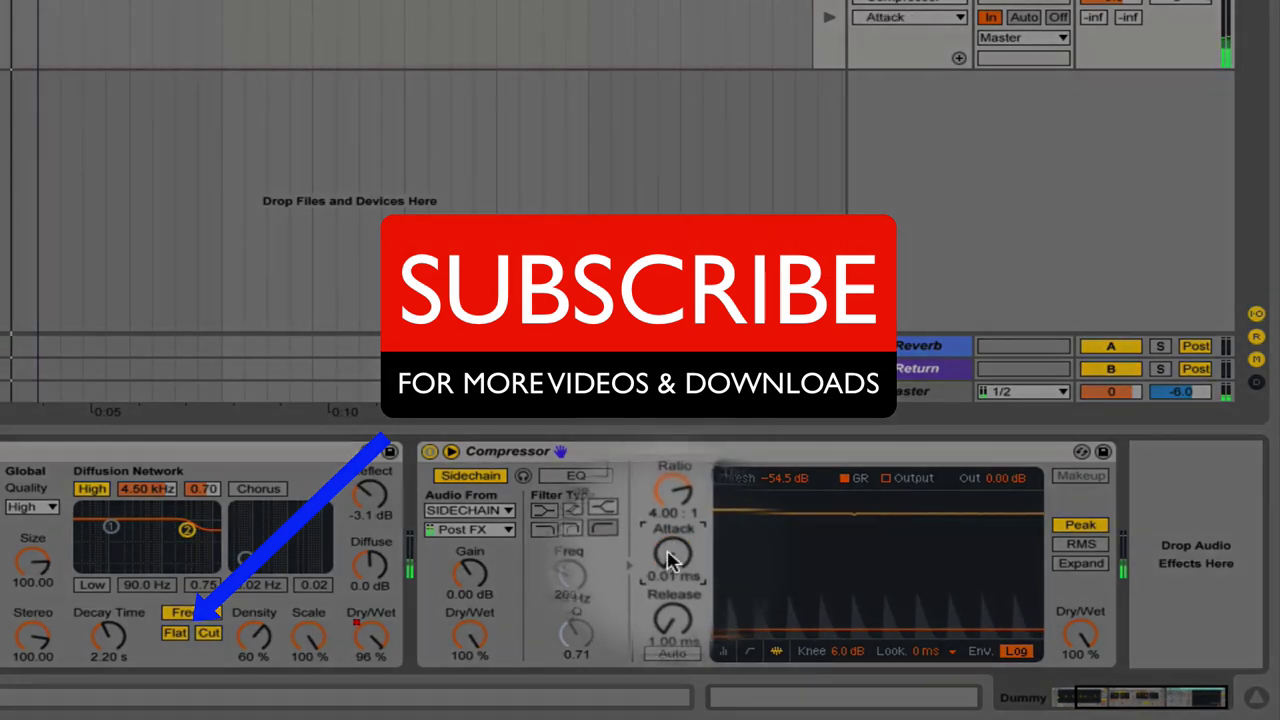
mouse_move(672, 548)
mouse_down()
mouse_move(668, 617)
mouse_move(671, 552)
mouse_up()
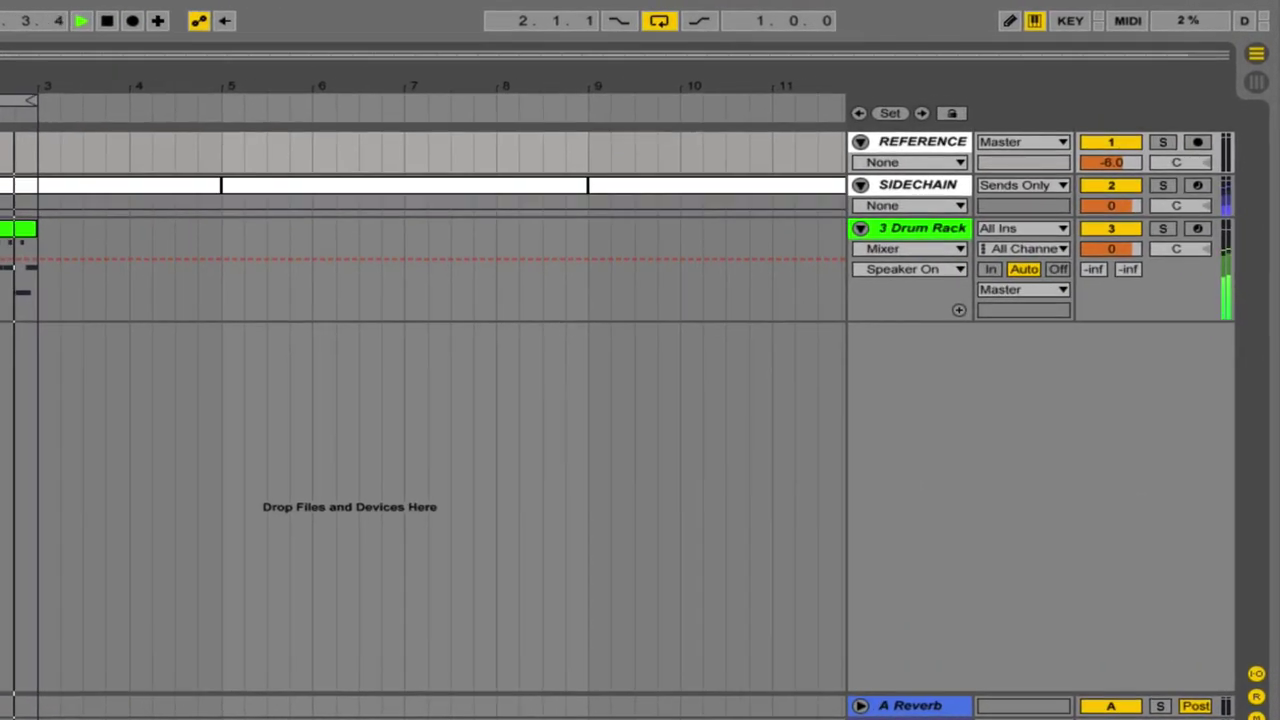
- Route the REFERENCE track's audio output to Ext. Out
click(910, 142)
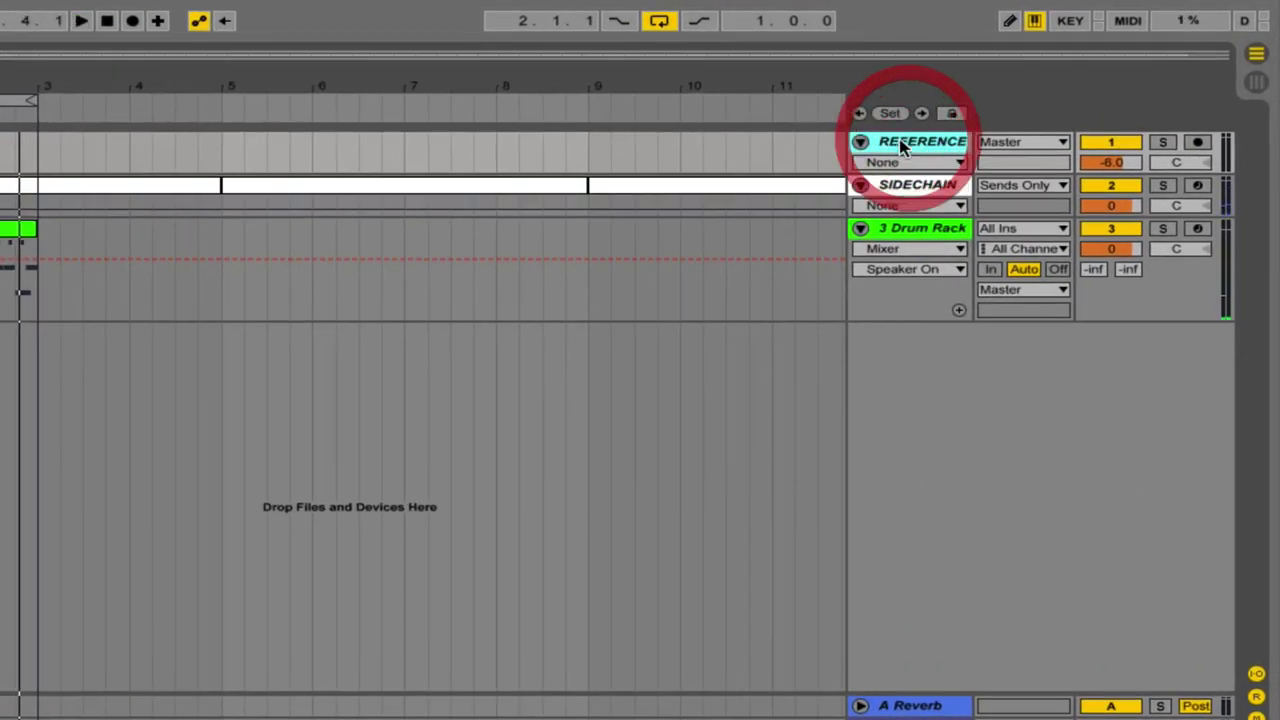
click(990, 142)
click(1014, 162)
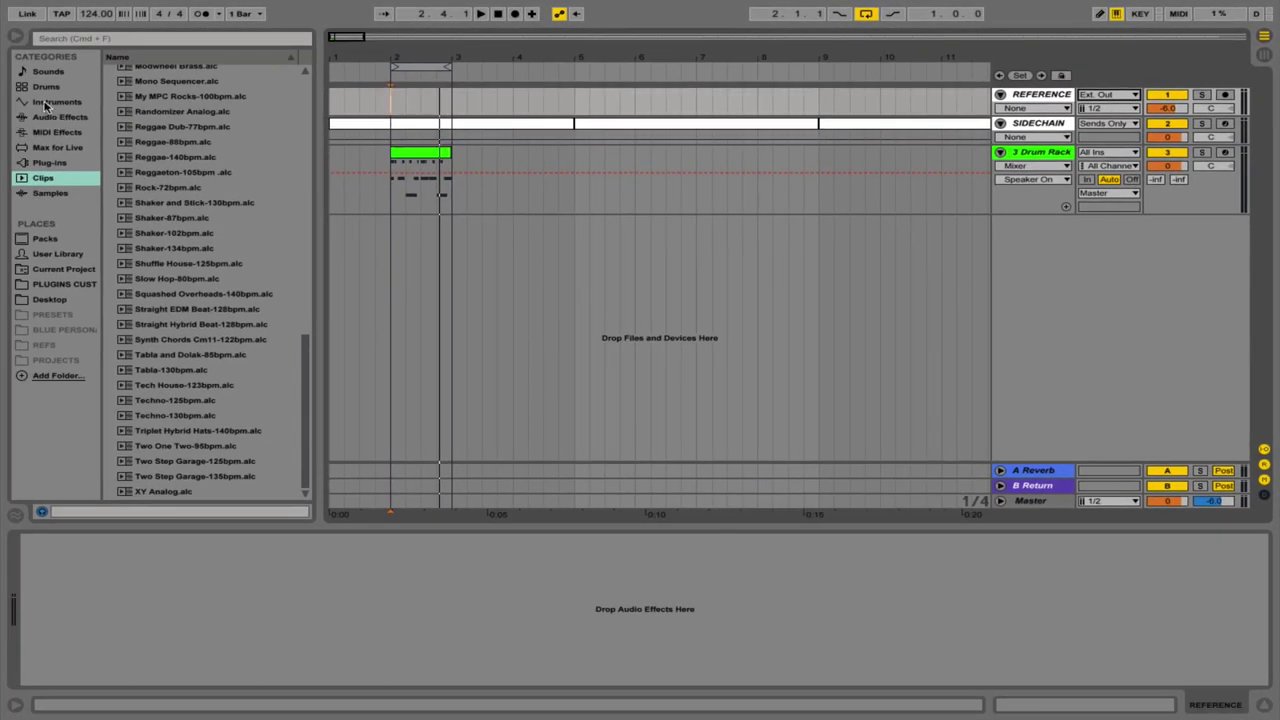
- Add a Utility to the Master track and copy it to the REFERENCE track
click(50, 117)
drag(135, 467, 1020, 500)
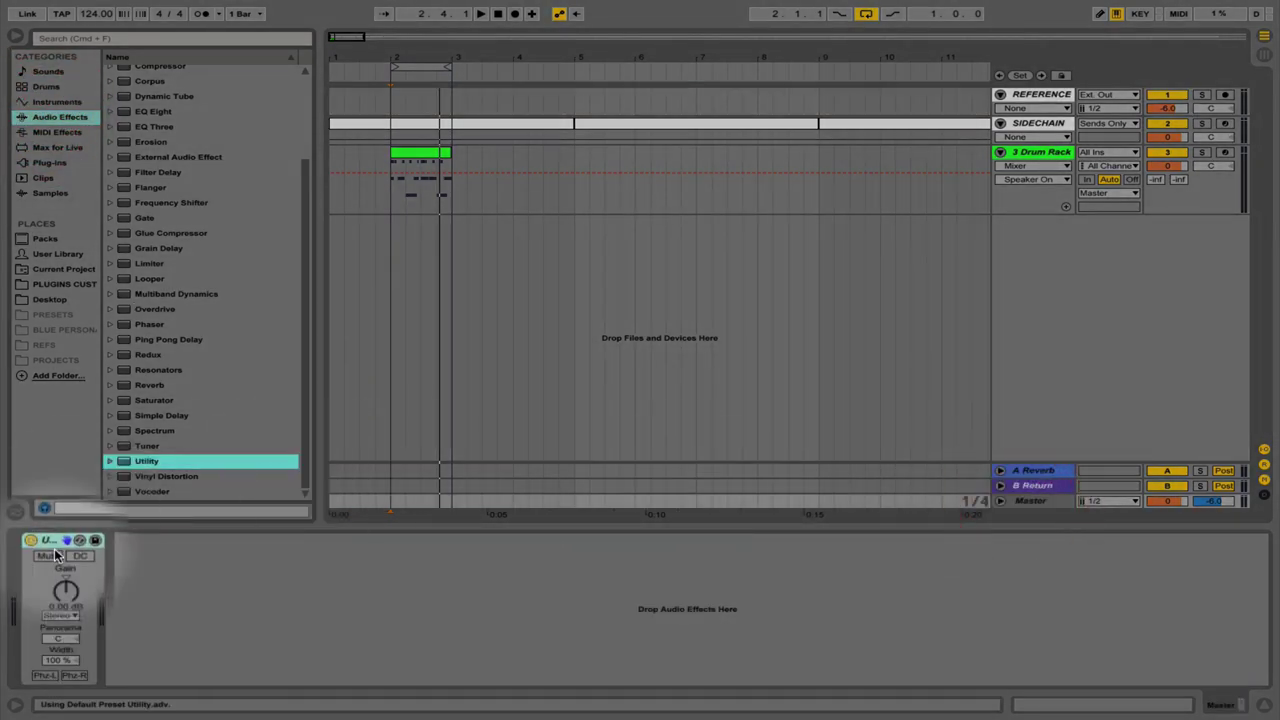
drag(45, 541, 1017, 94)
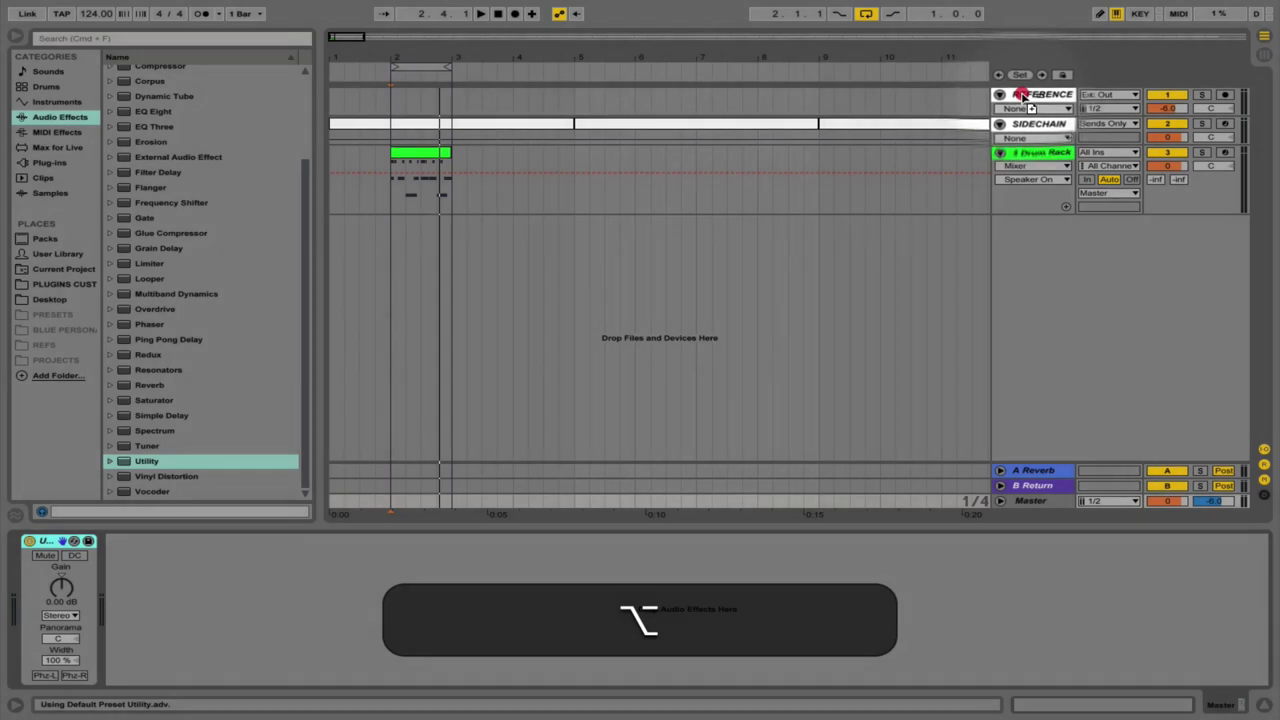
click(1030, 93)
- Map the REFERENCE track Utility's Mute to the [ key in key mapping mode
key(alt+super+k)
key(super+k)
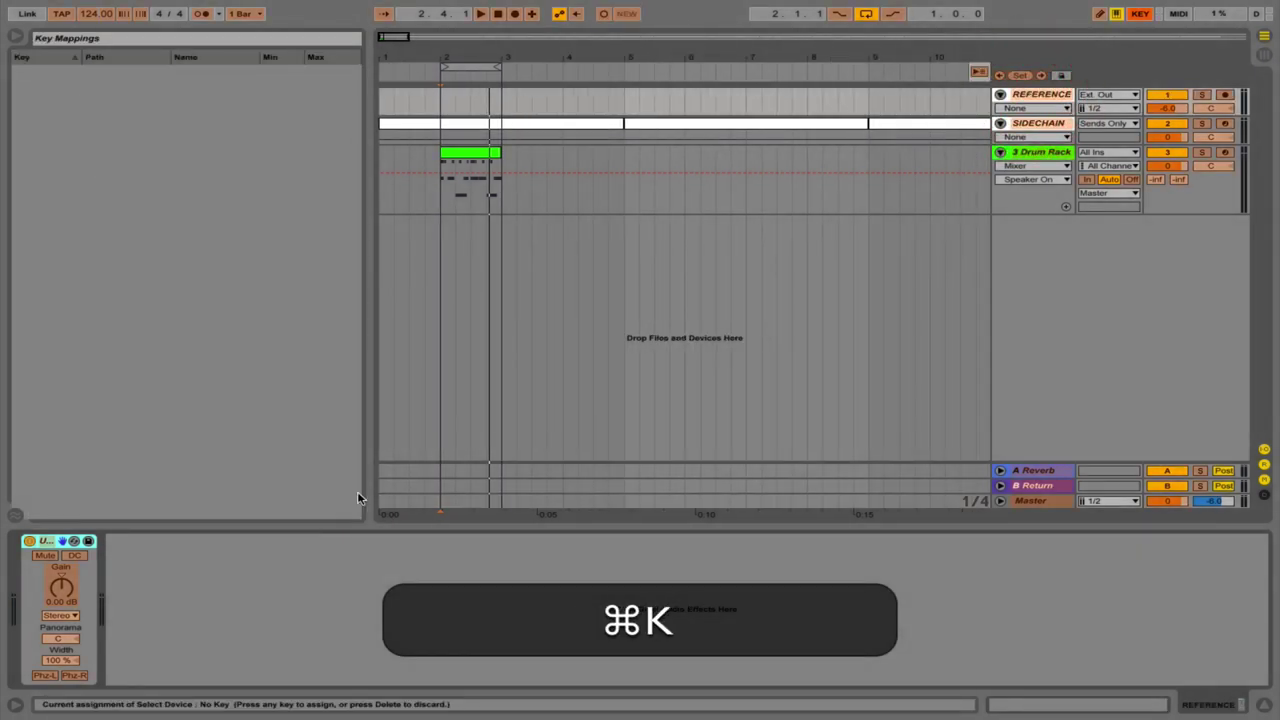
click(44, 555)
key(bracketleft)
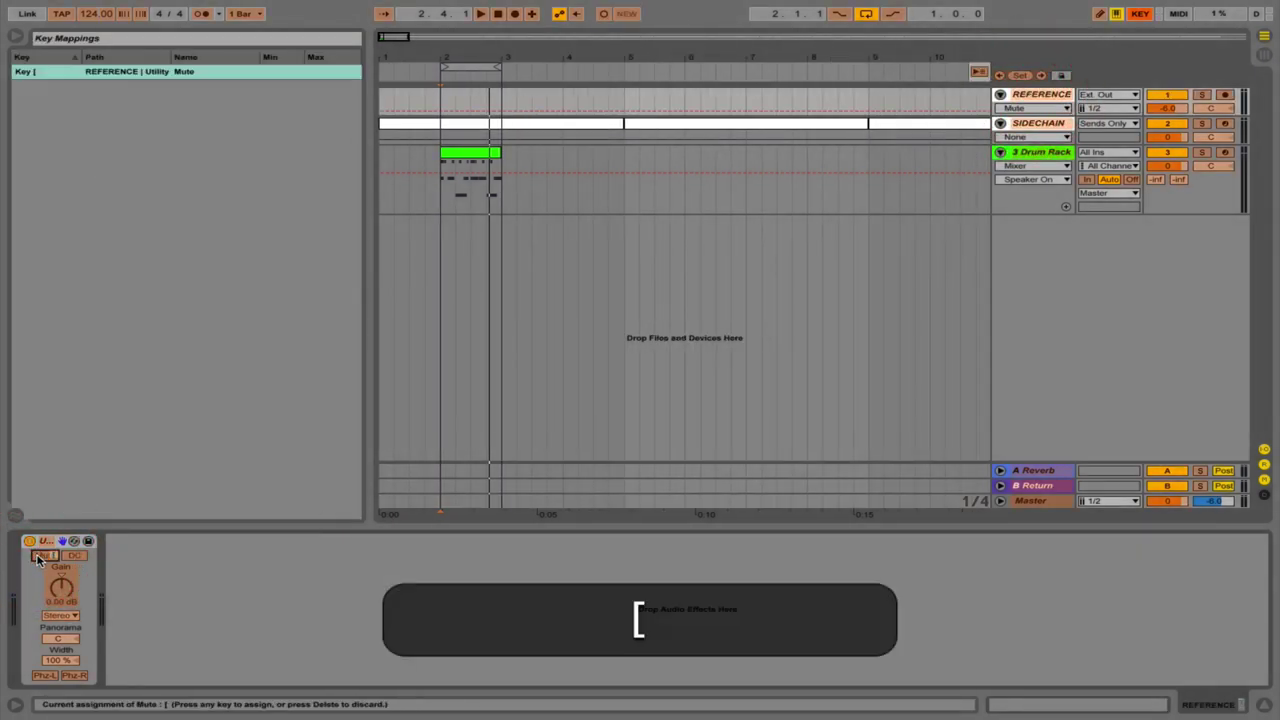
- Map the Master Utility's Mute to the same [ key, leave key mapping mode, and mute the Master Utility
click(968, 503)
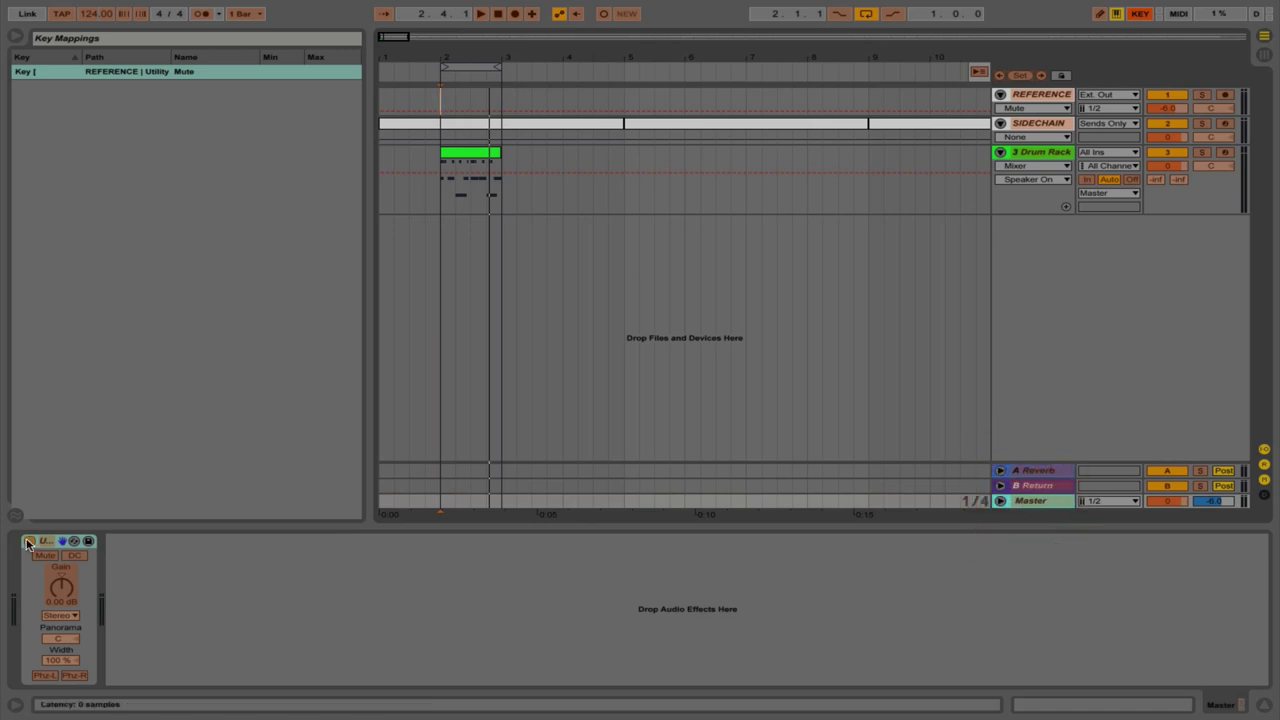
click(40, 555)
key(bracketleft)
key(super+k)
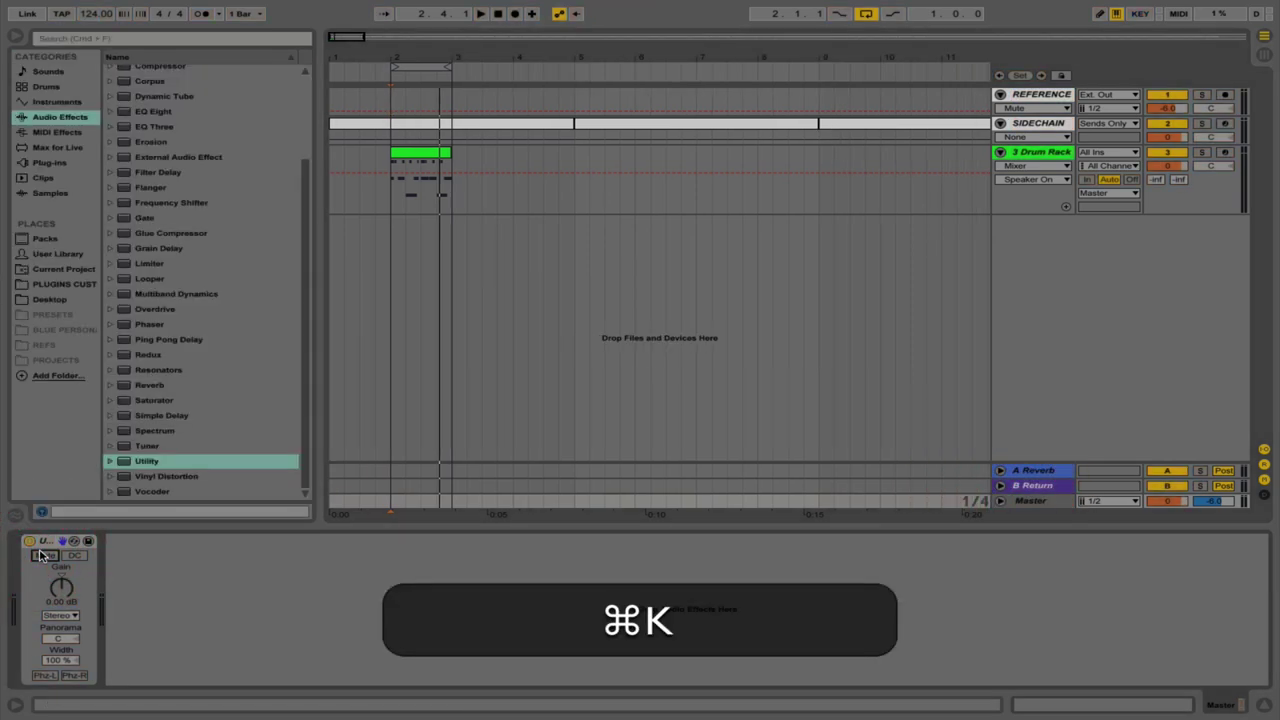
click(44, 560)
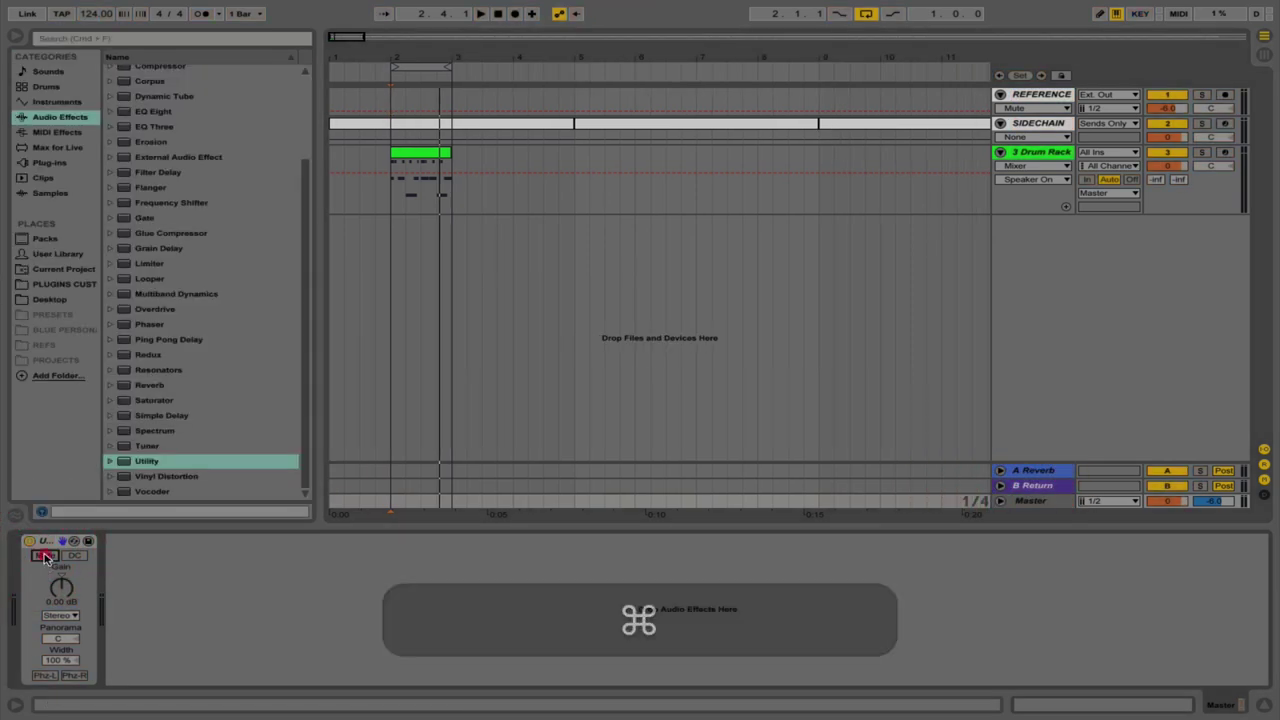
- Place the Shuffle House-125bpm clip on the REFERENCE track at bar 2 and set the insert marker at its start
click(43, 178)
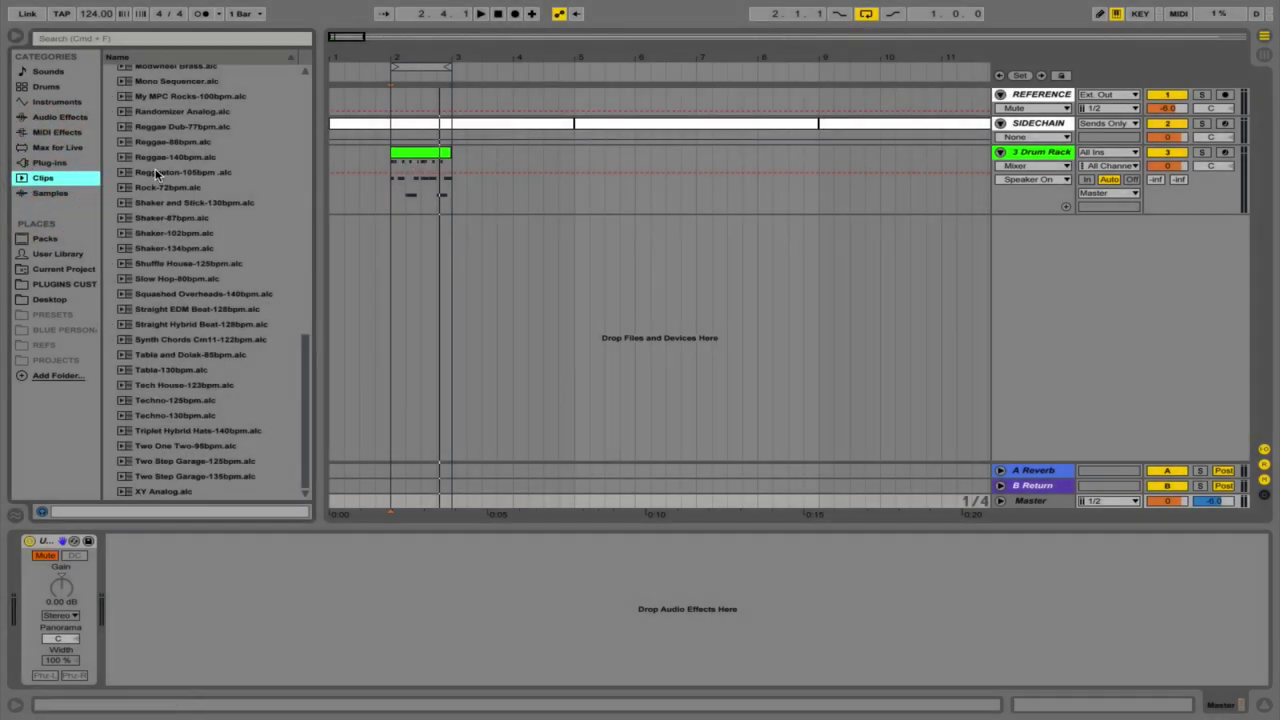
drag(146, 270, 394, 95)
click(392, 108)
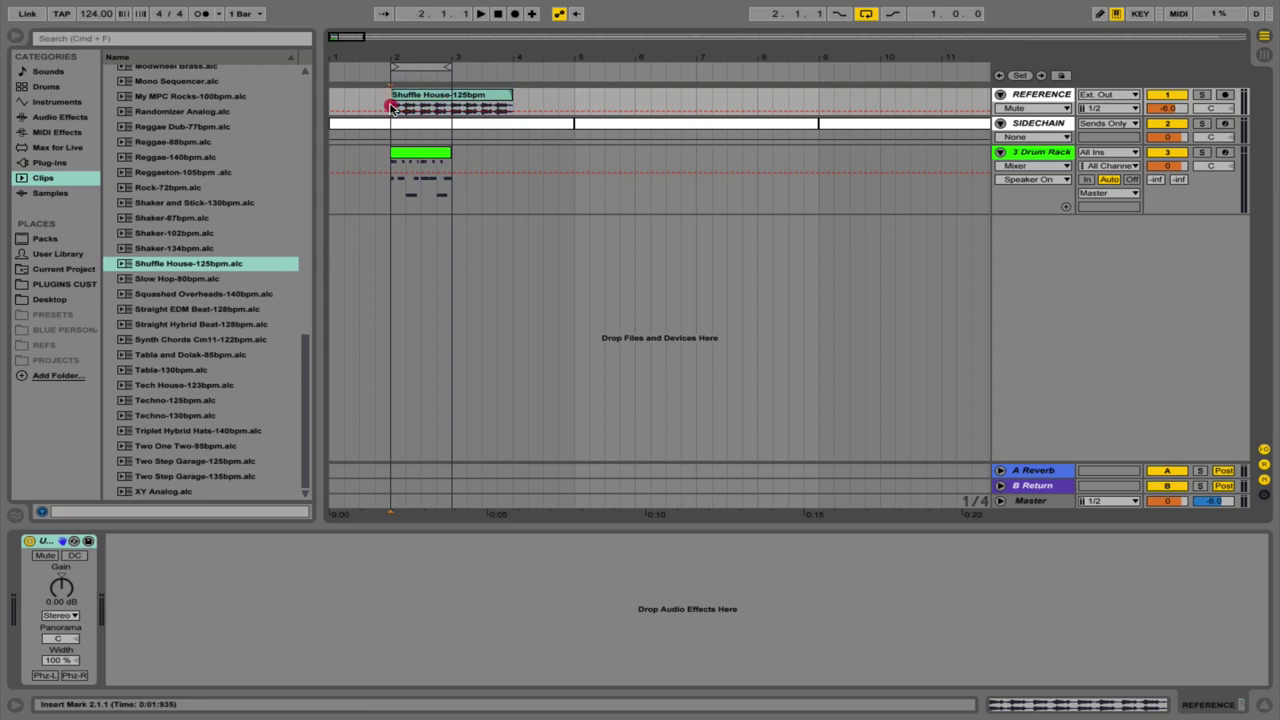
- Play from bar 2 and compare the reference clip with the mix by toggling the mapped Utility mutes, and stop playback
key(space)
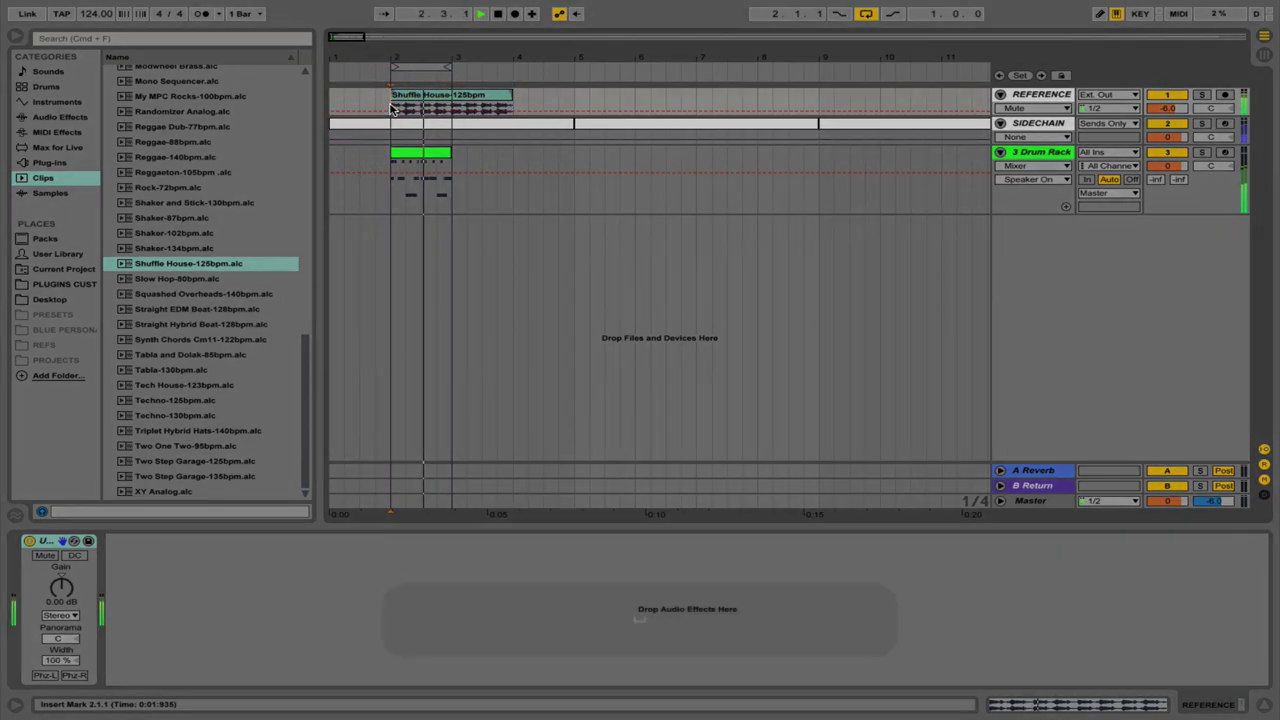
key(bracketleft)
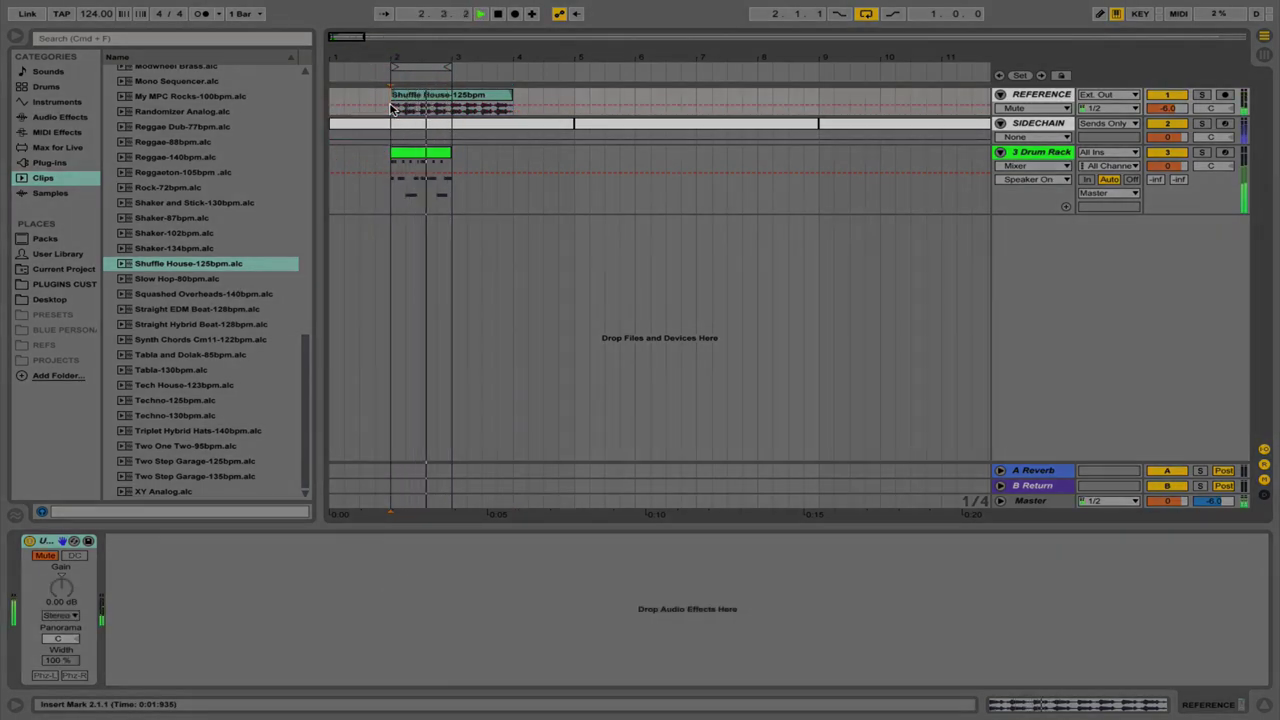
key(bracketleft)
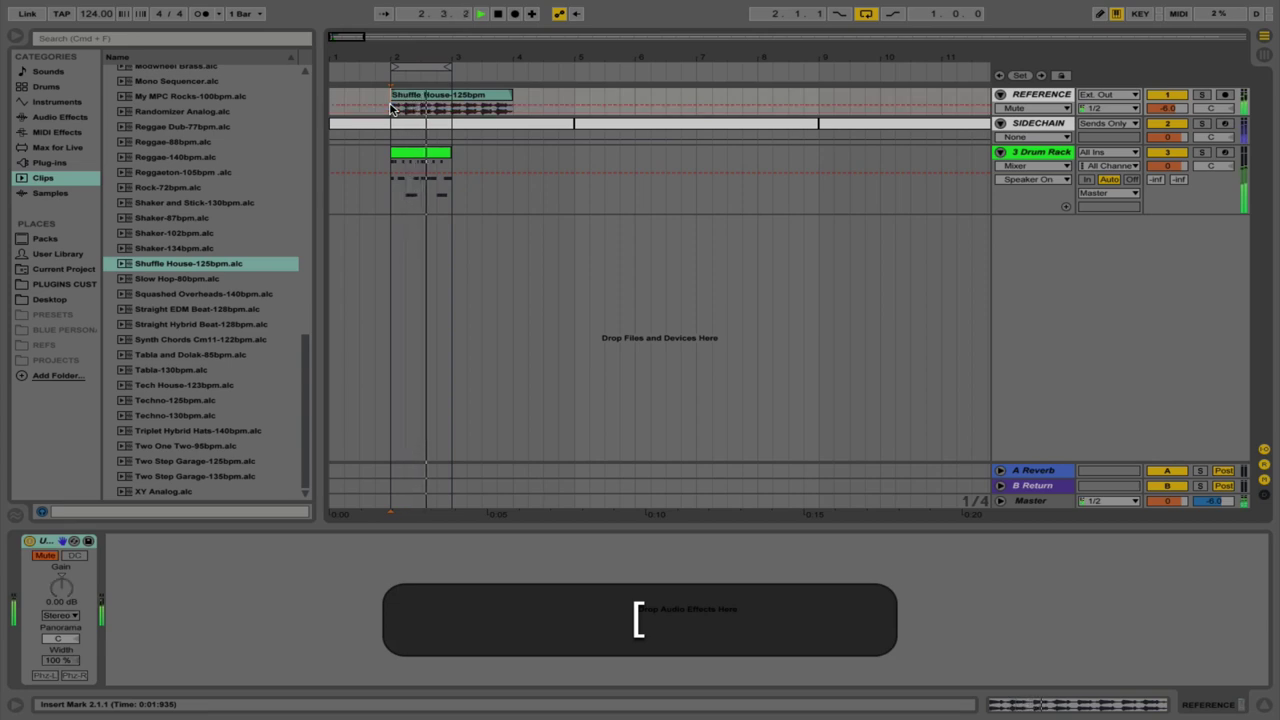
key(bracketleft)
key(space)
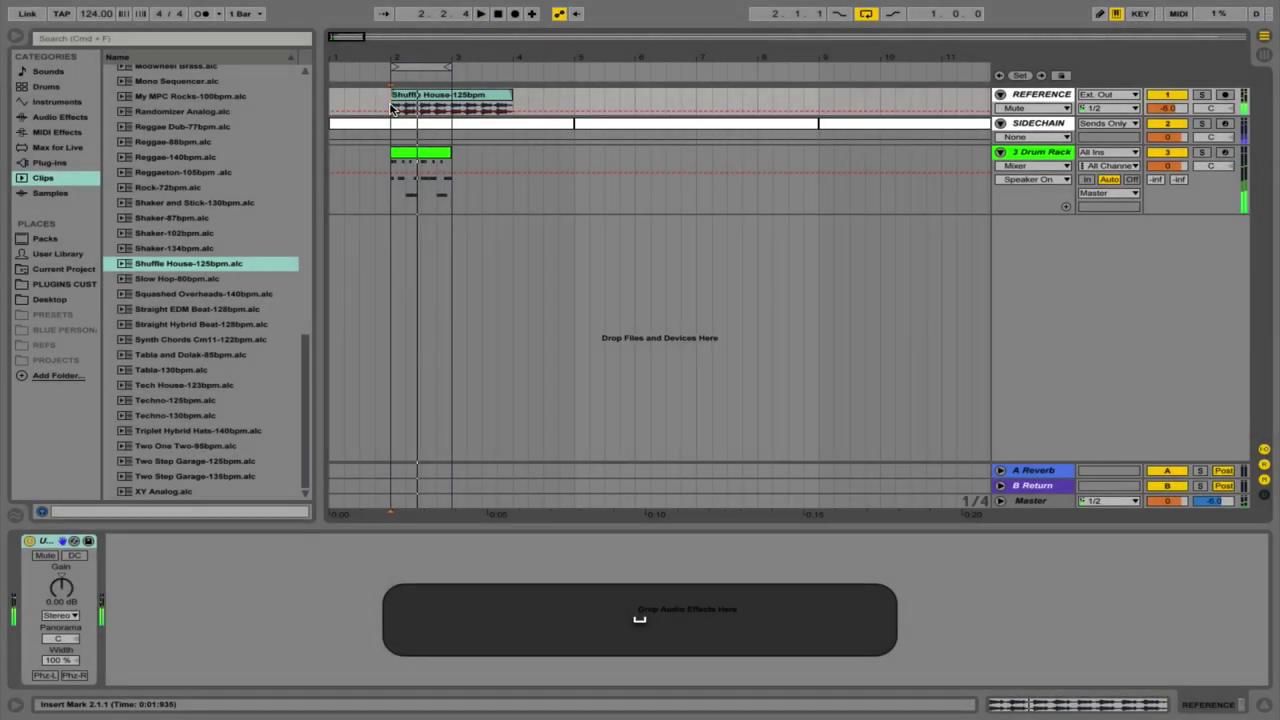
key(shift+super)
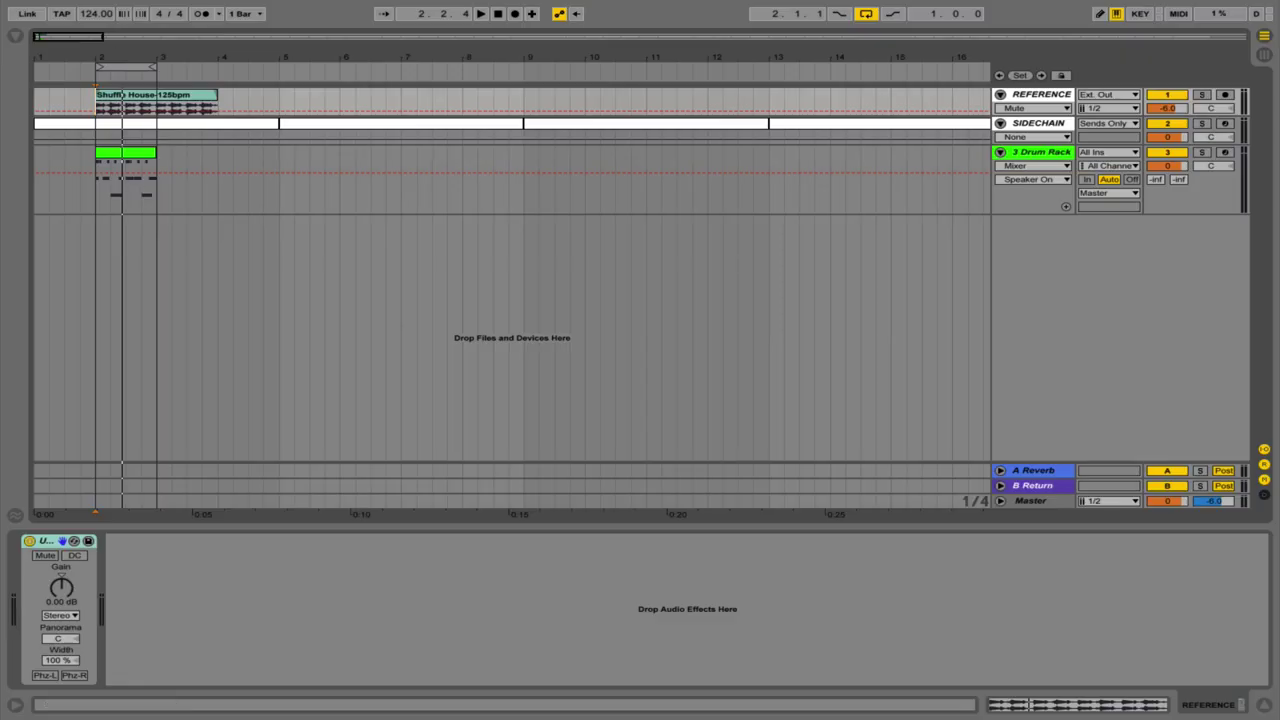
- Extract the groove from the Shuffle House-125bpm clip and insert a MIDI track below the REFERENCE track
drag(246, 50, 246, 56)
click(276, 94)
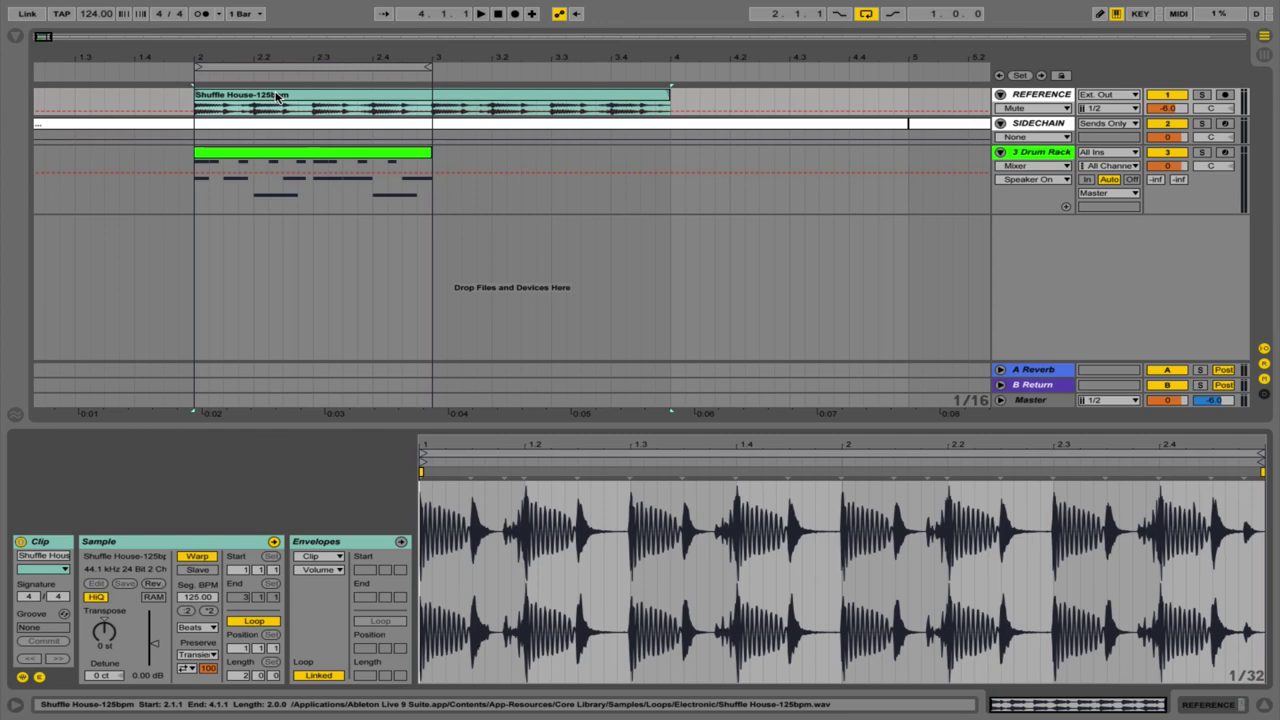
right_click(278, 96)
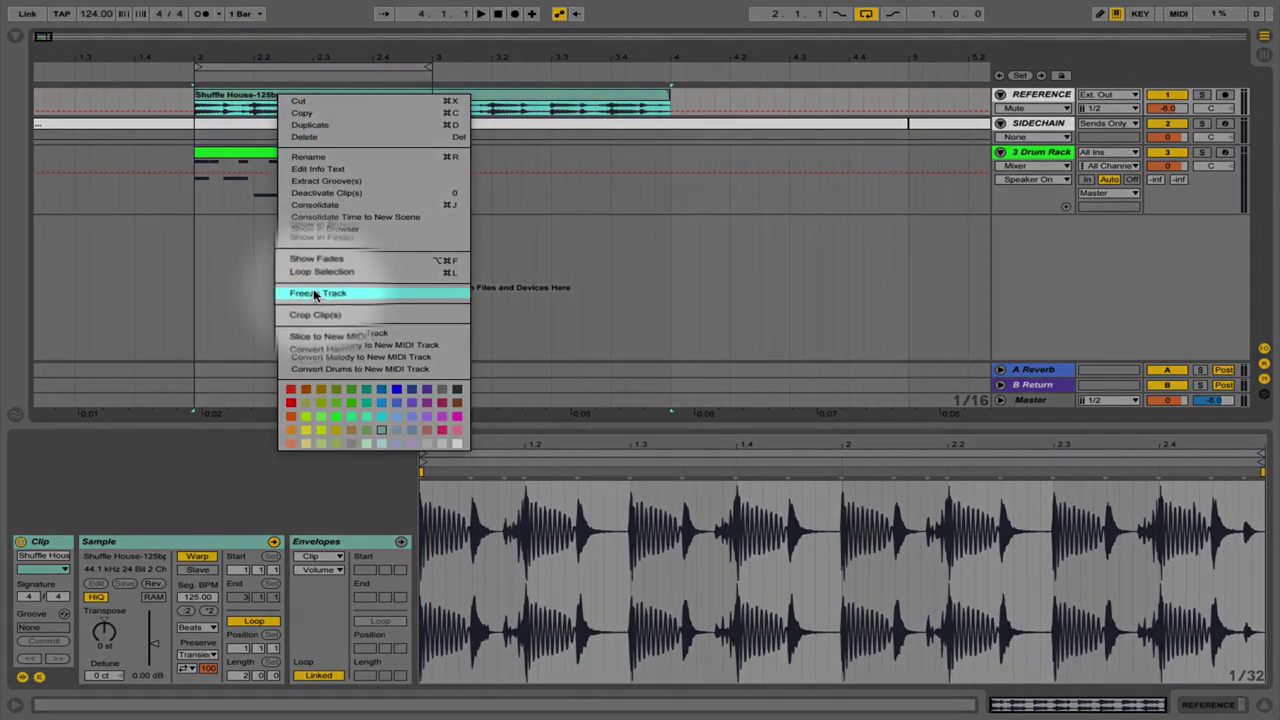
click(325, 181)
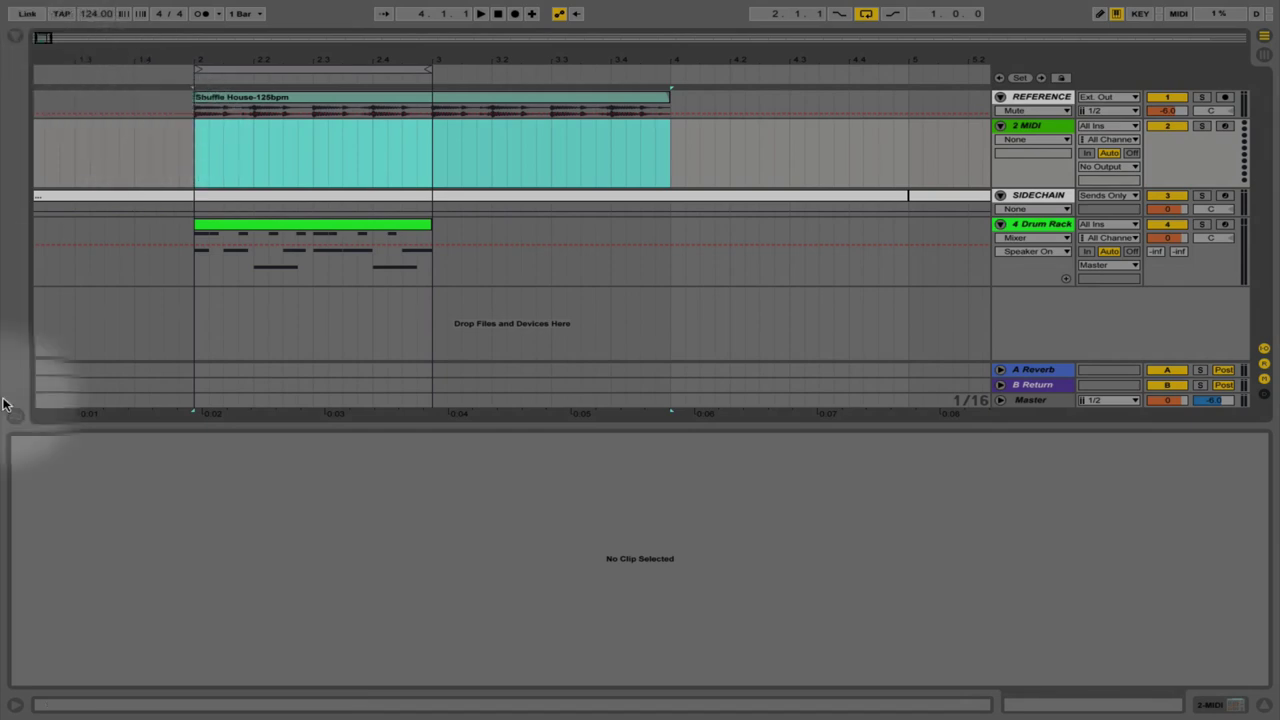
- Place the extracted groove from the Groove Pool on the new MIDI track at bar 2 and add that clip back to the pool as a groove
click(14, 412)
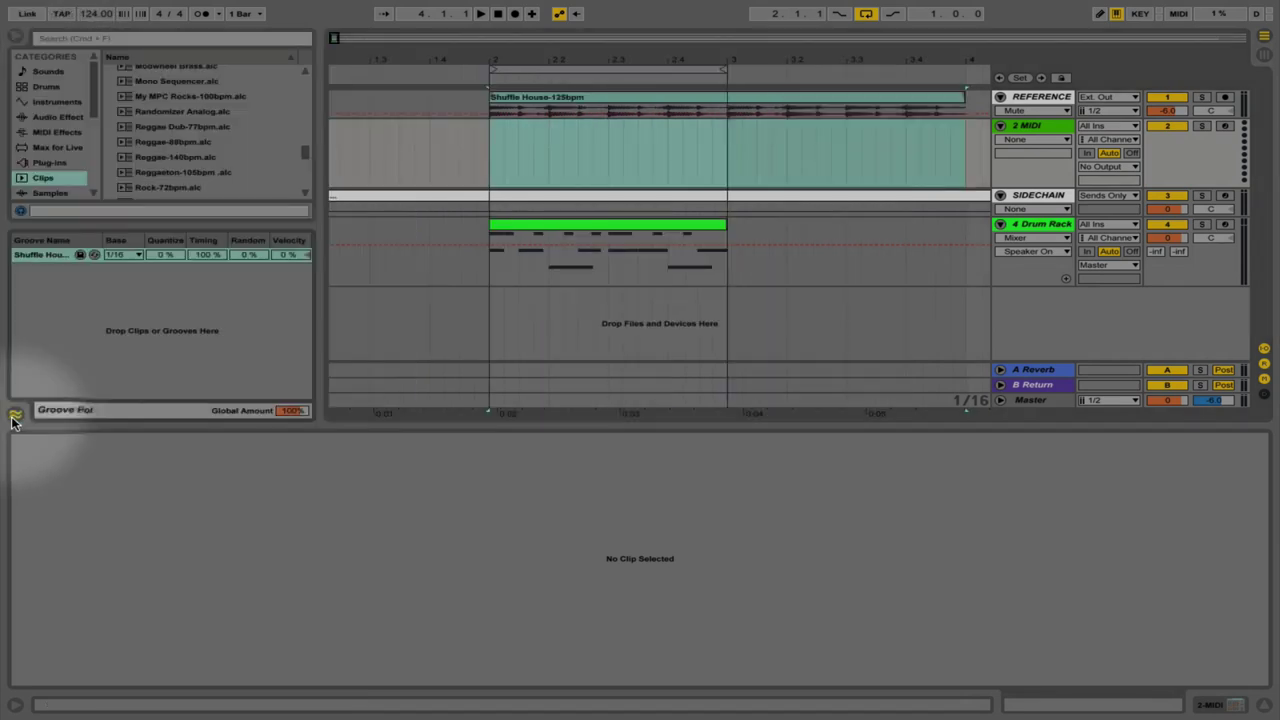
drag(66, 254, 491, 152)
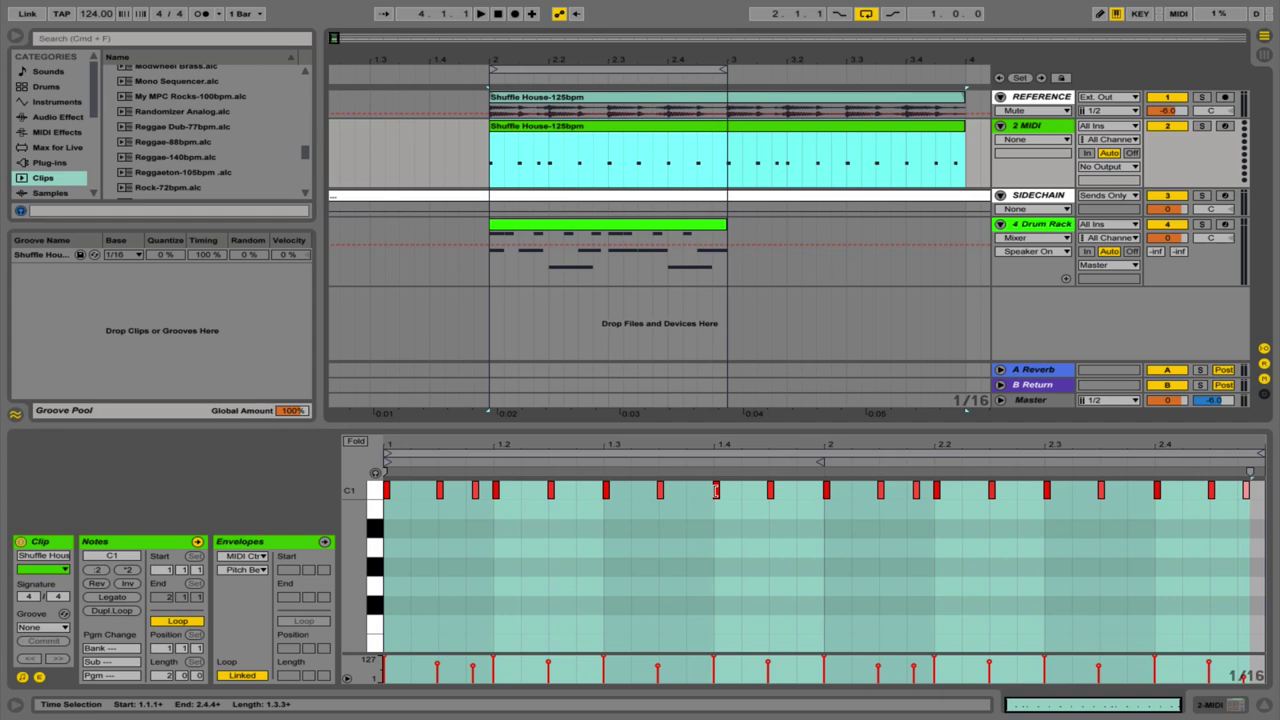
drag(716, 489, 716, 563)
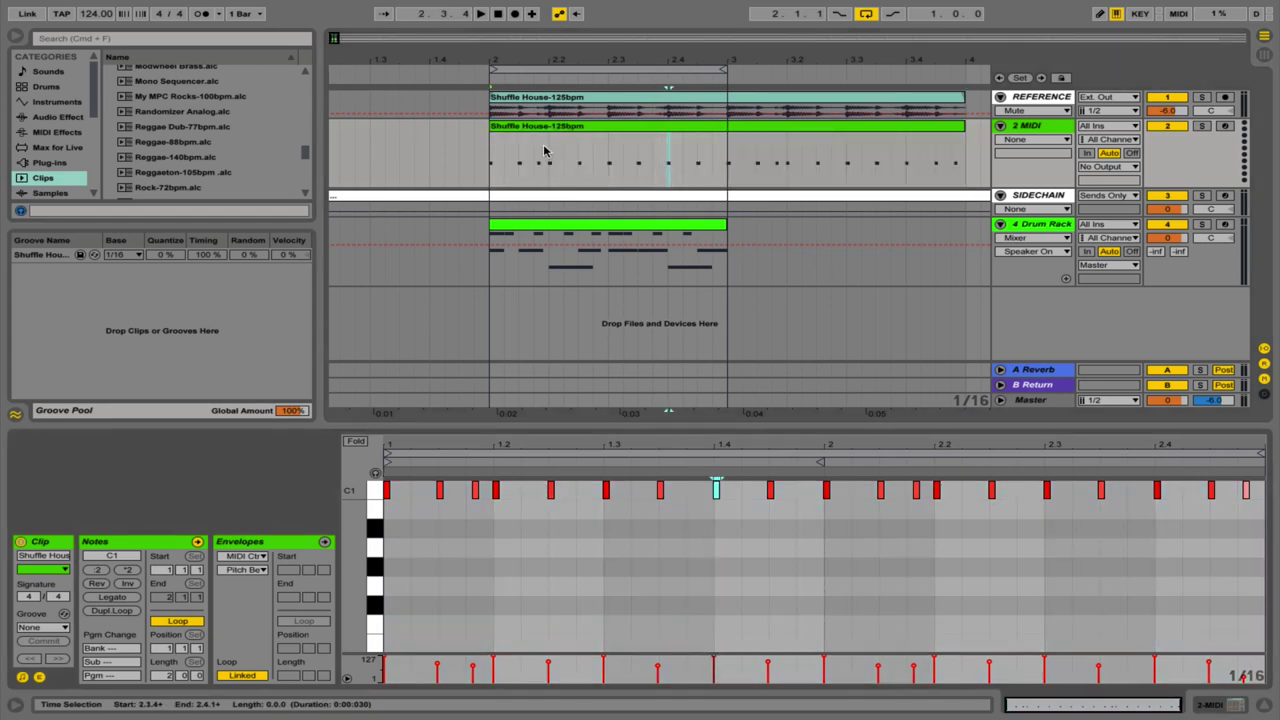
drag(551, 134, 157, 316)
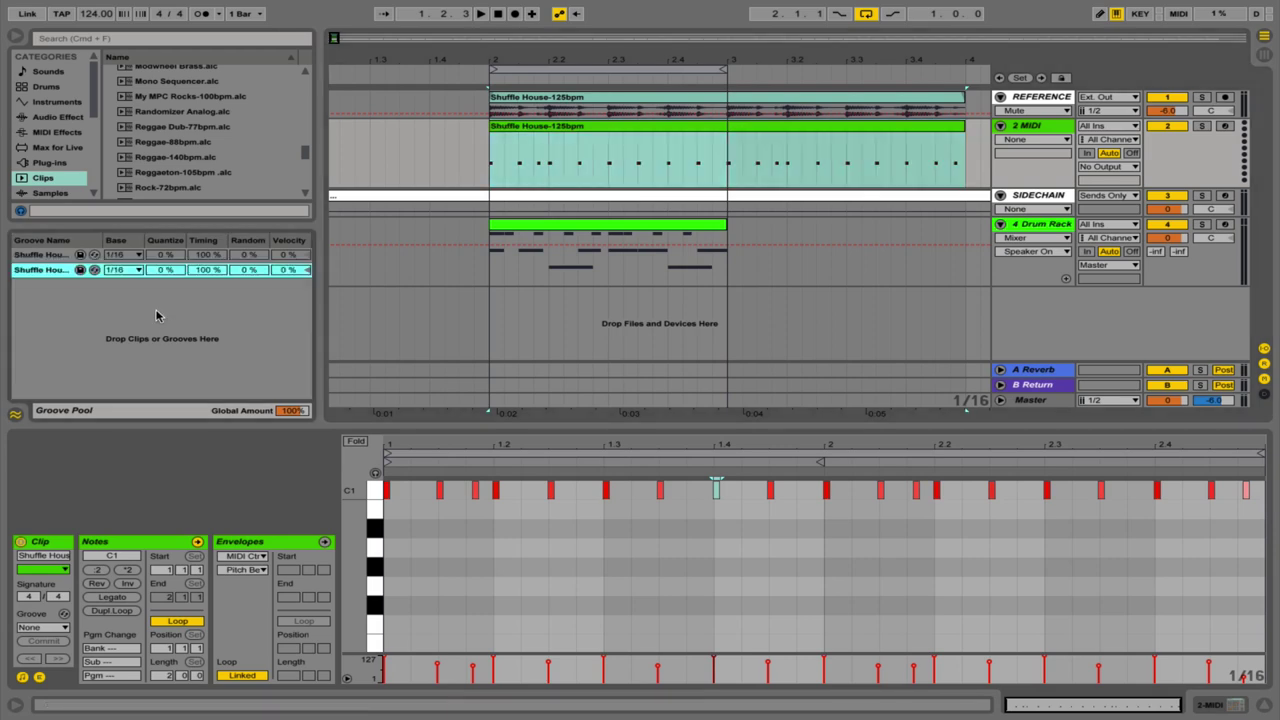
- Place Reggae-140bpm.alc on a new audio track at bar 2, then apply and commit the second Shuffle House groove to it
drag(157, 160, 489, 349)
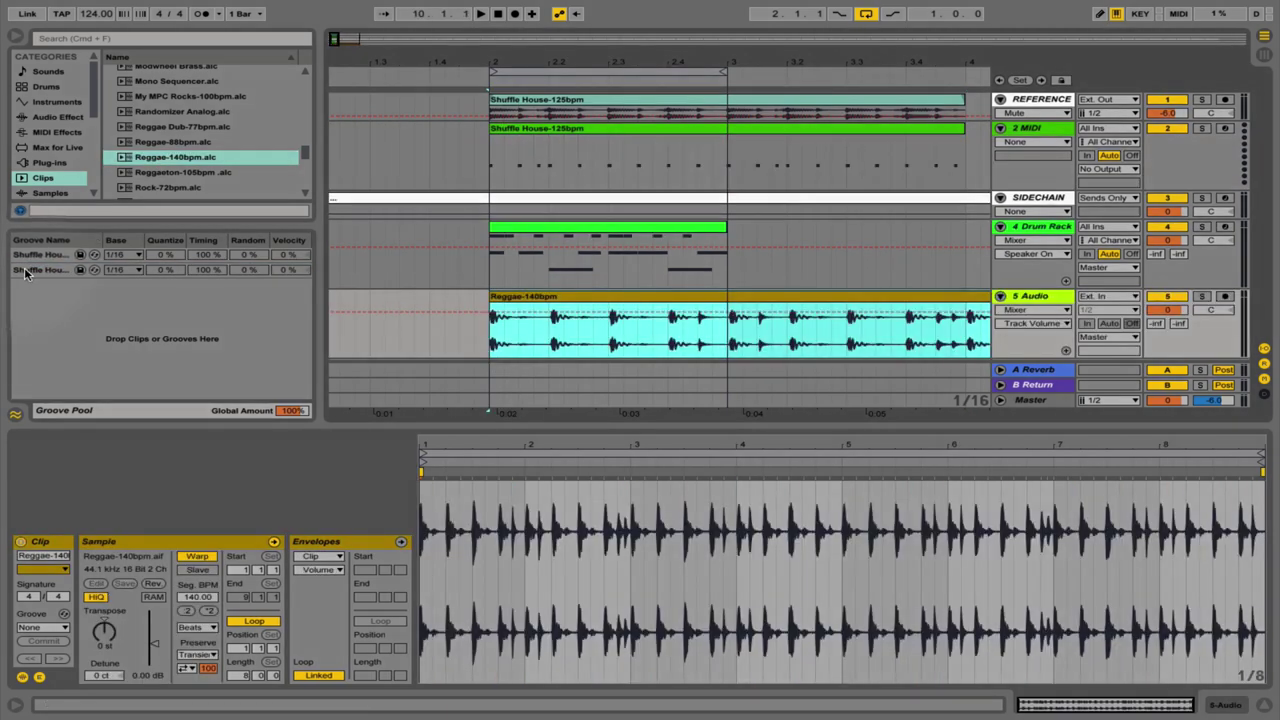
drag(25, 275, 571, 294)
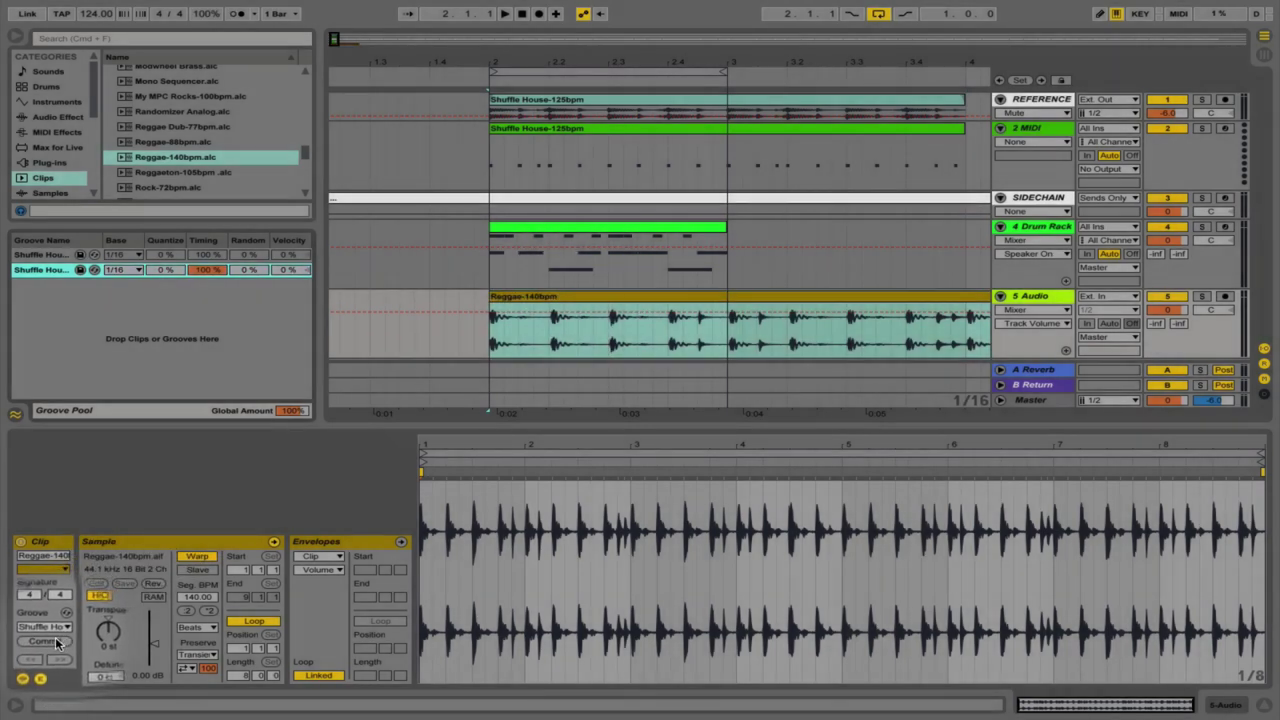
click(48, 640)
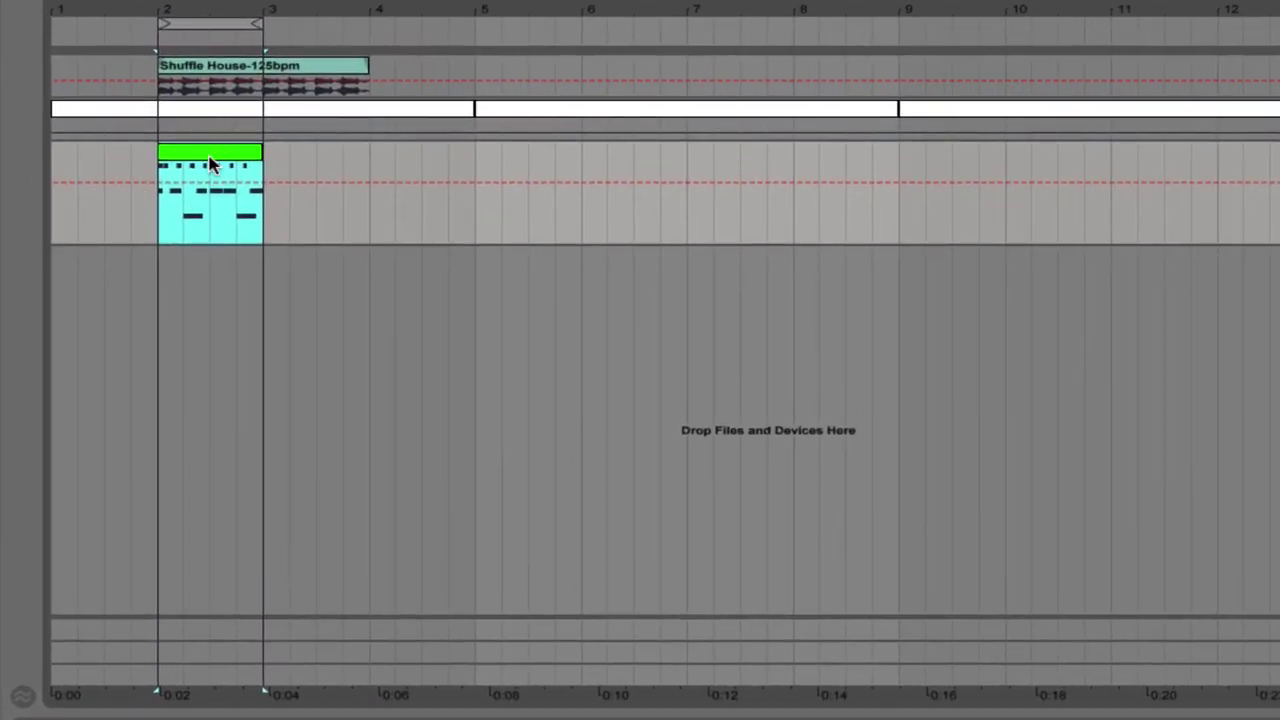
- Freeze the Drum Rack track
click(210, 160)
click(210, 160)
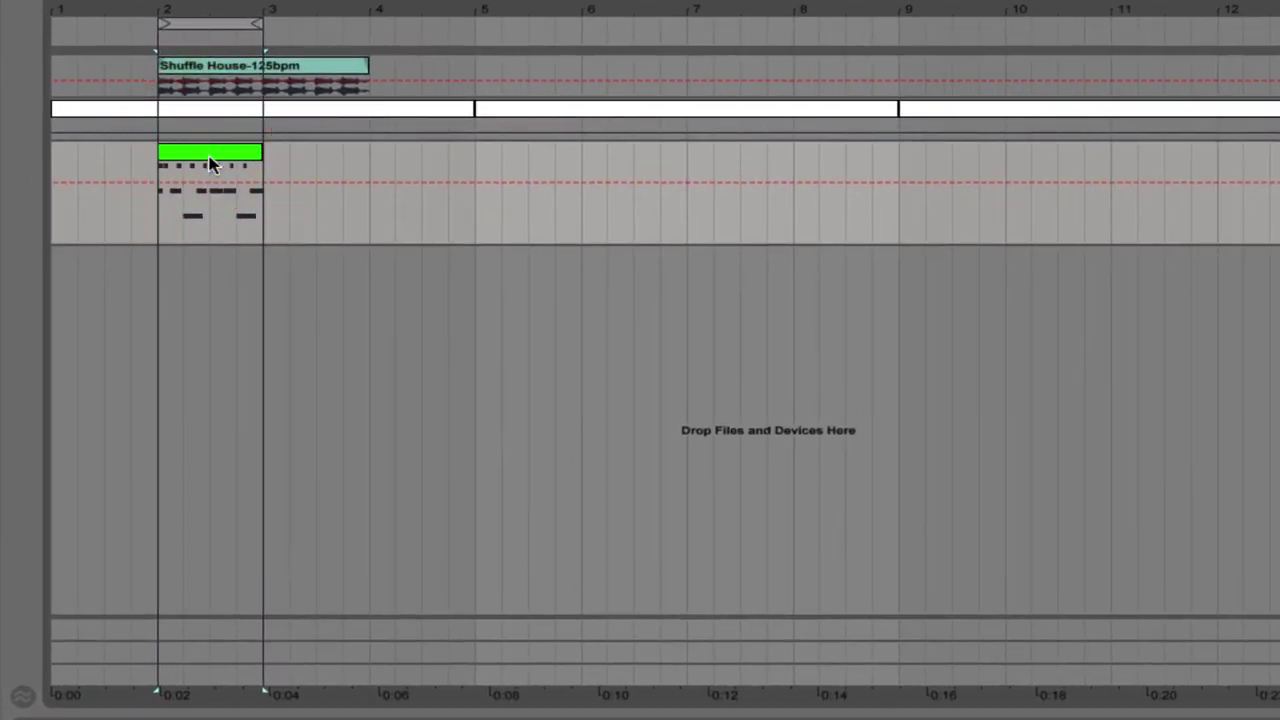
right_click(210, 163)
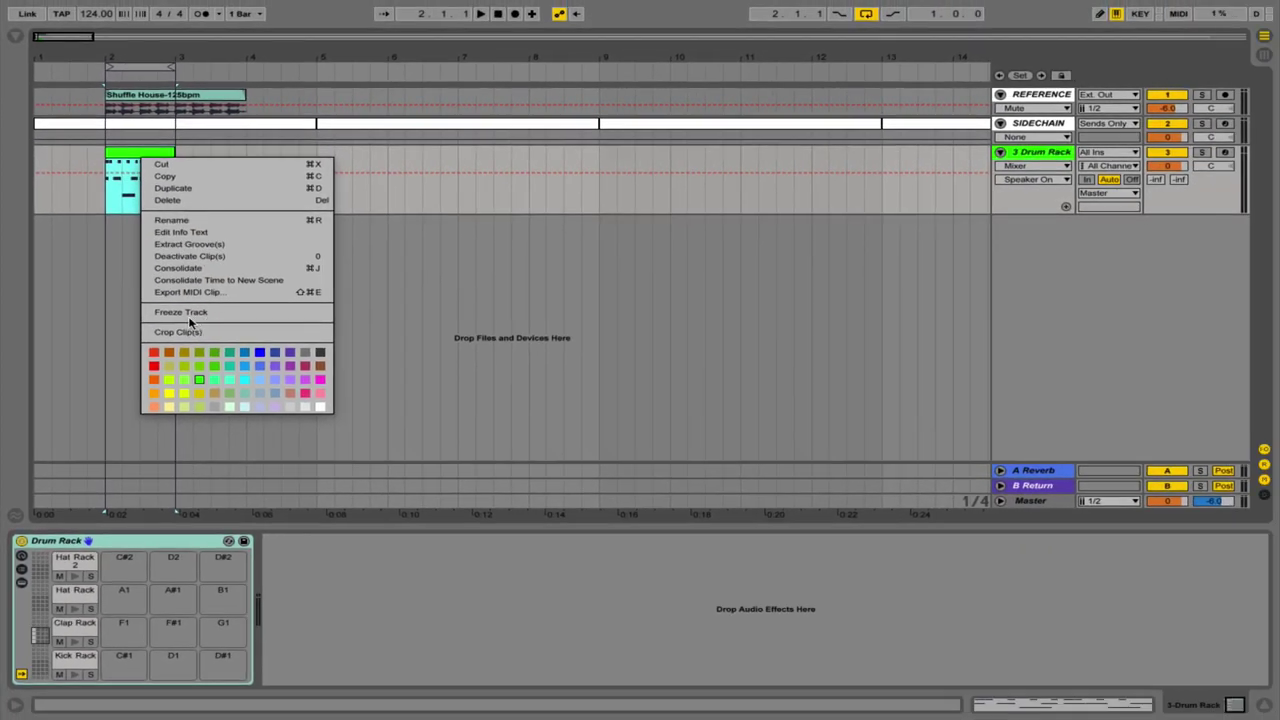
click(193, 312)
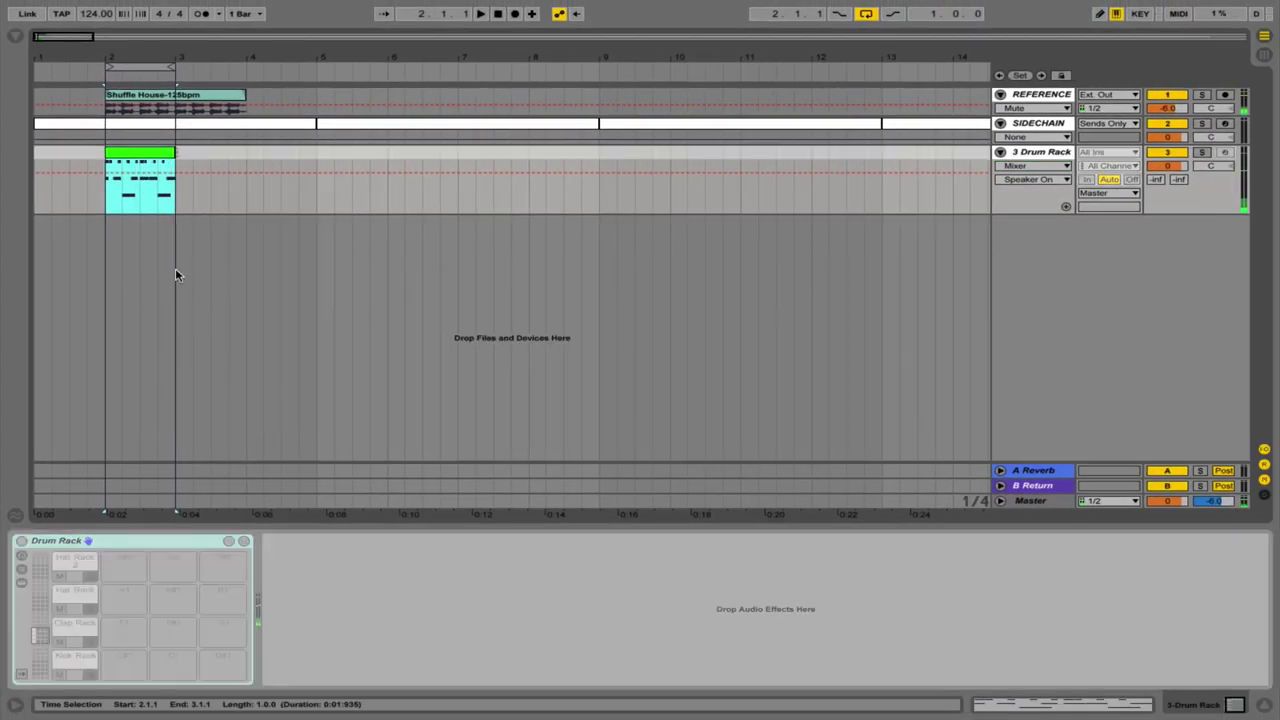
- Insert an audio track below the frozen Drum Rack track and move the frozen clip onto it at bar 2
click(140, 160)
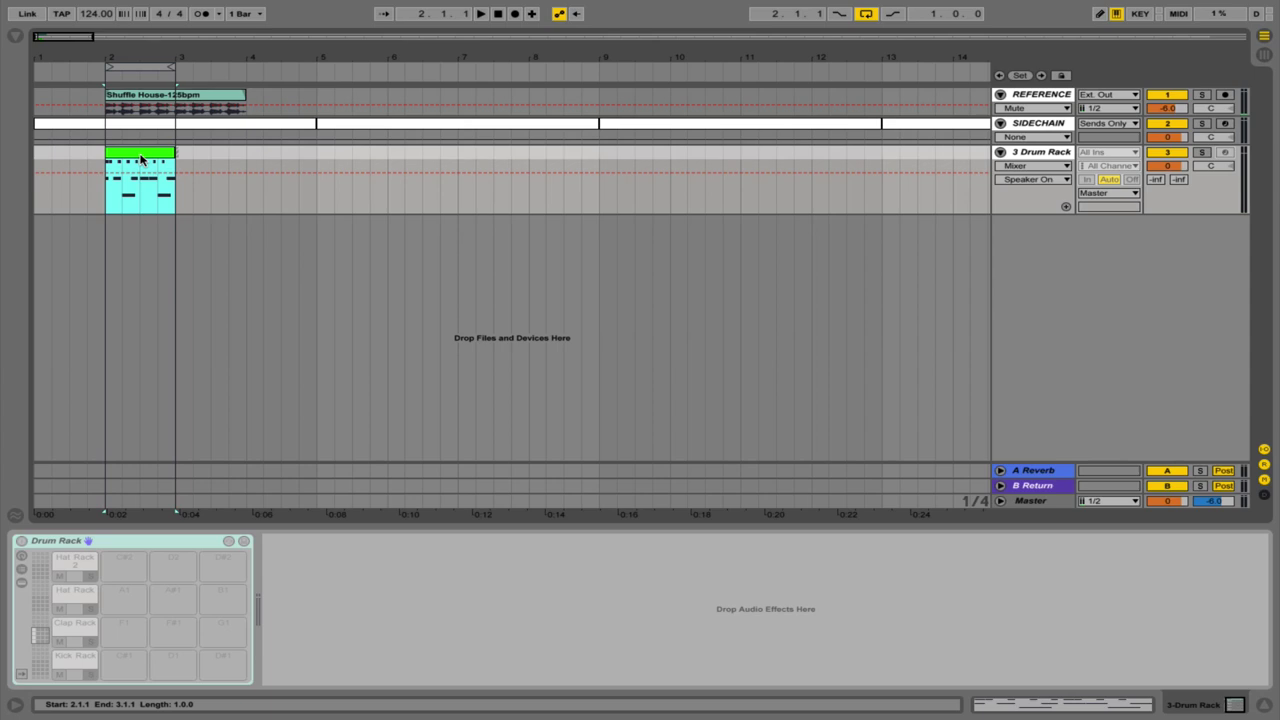
key(ctrl+t)
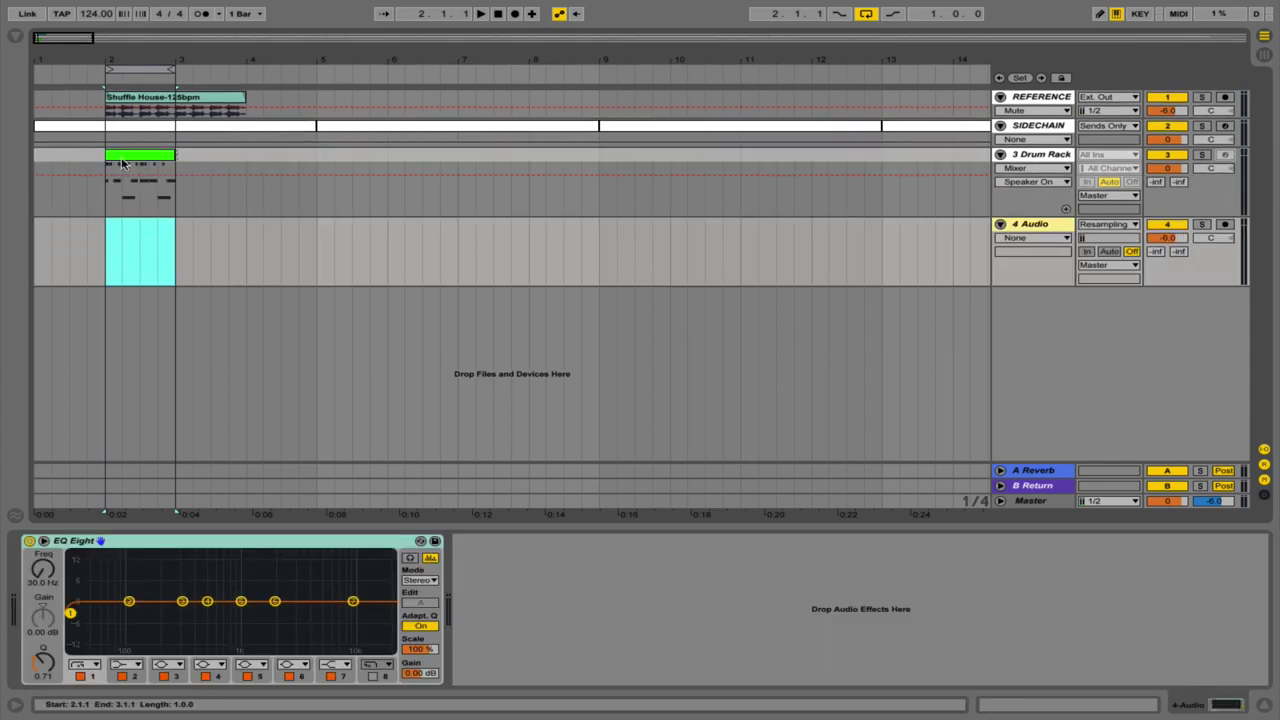
drag(122, 163, 125, 250)
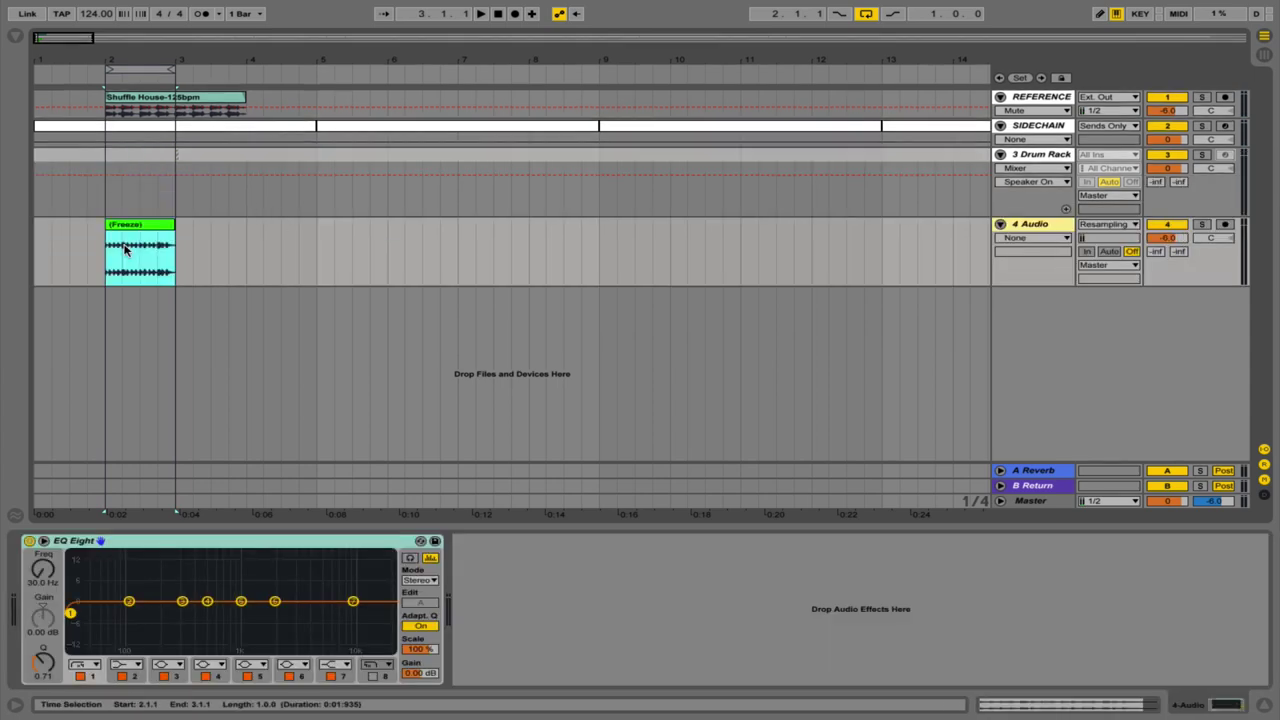
- Undo the clip move and flatten the frozen Drum Rack track
key(ctrl+z)
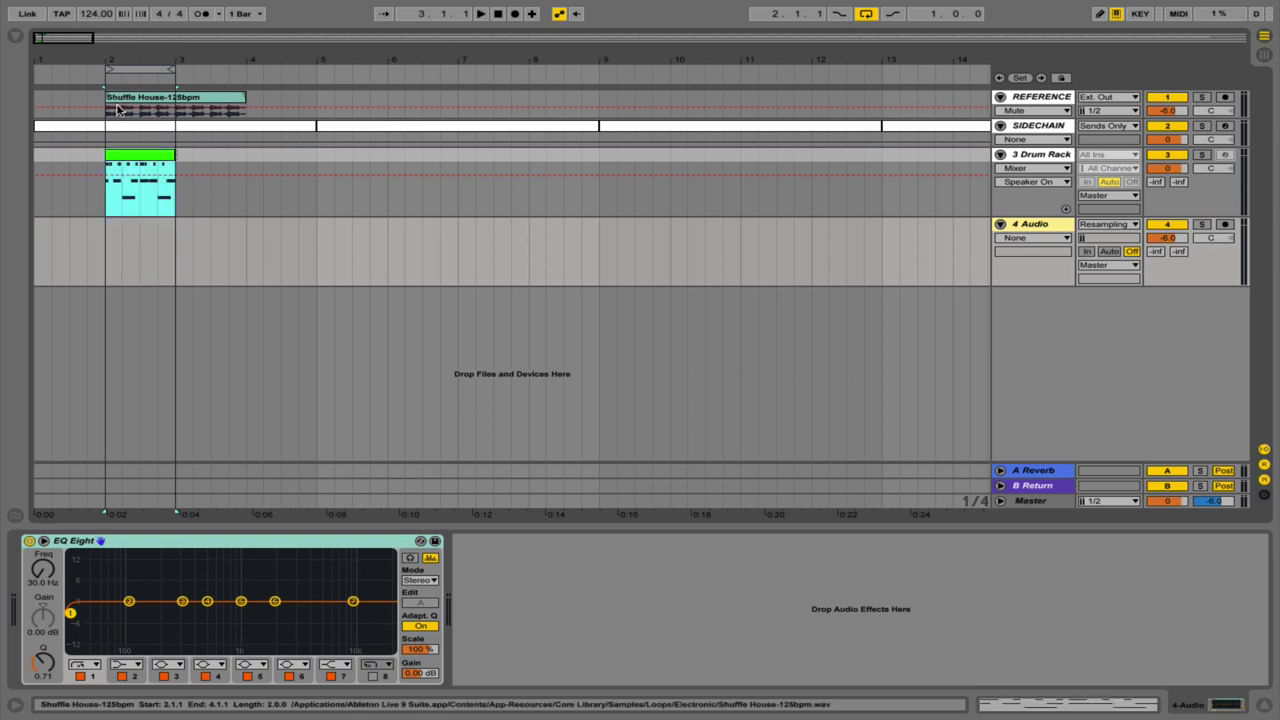
right_click(146, 158)
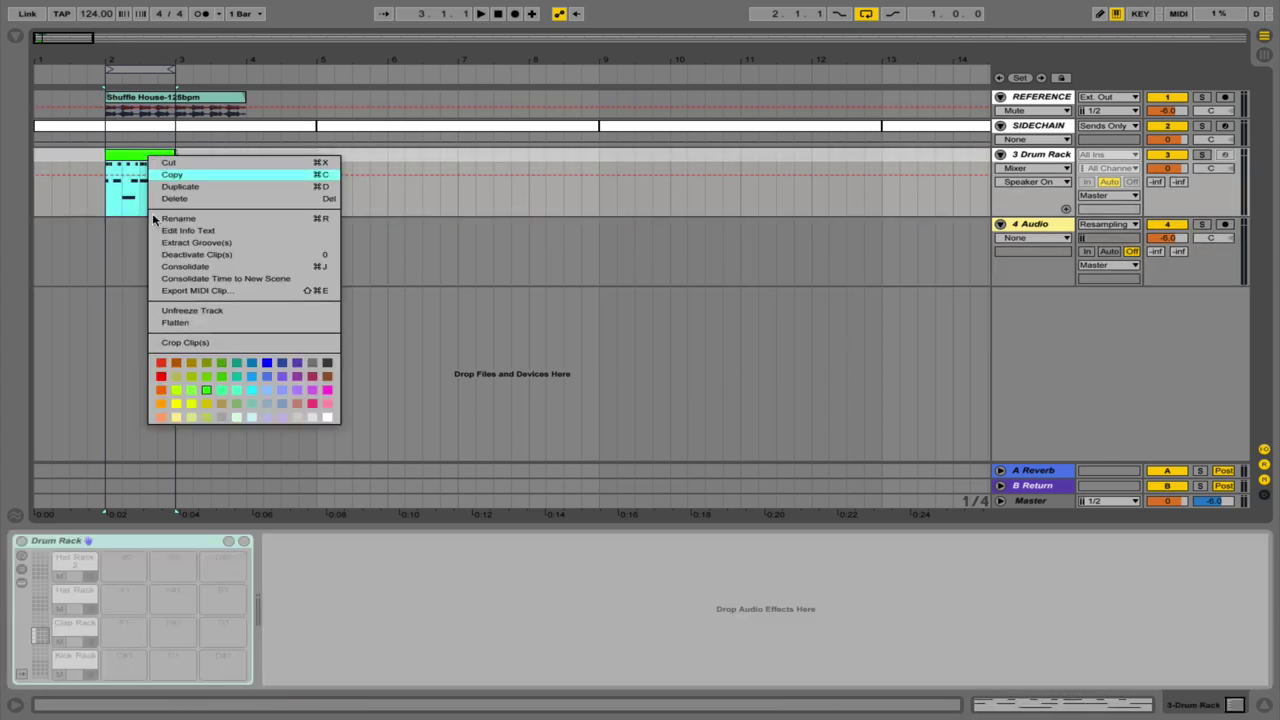
click(174, 323)
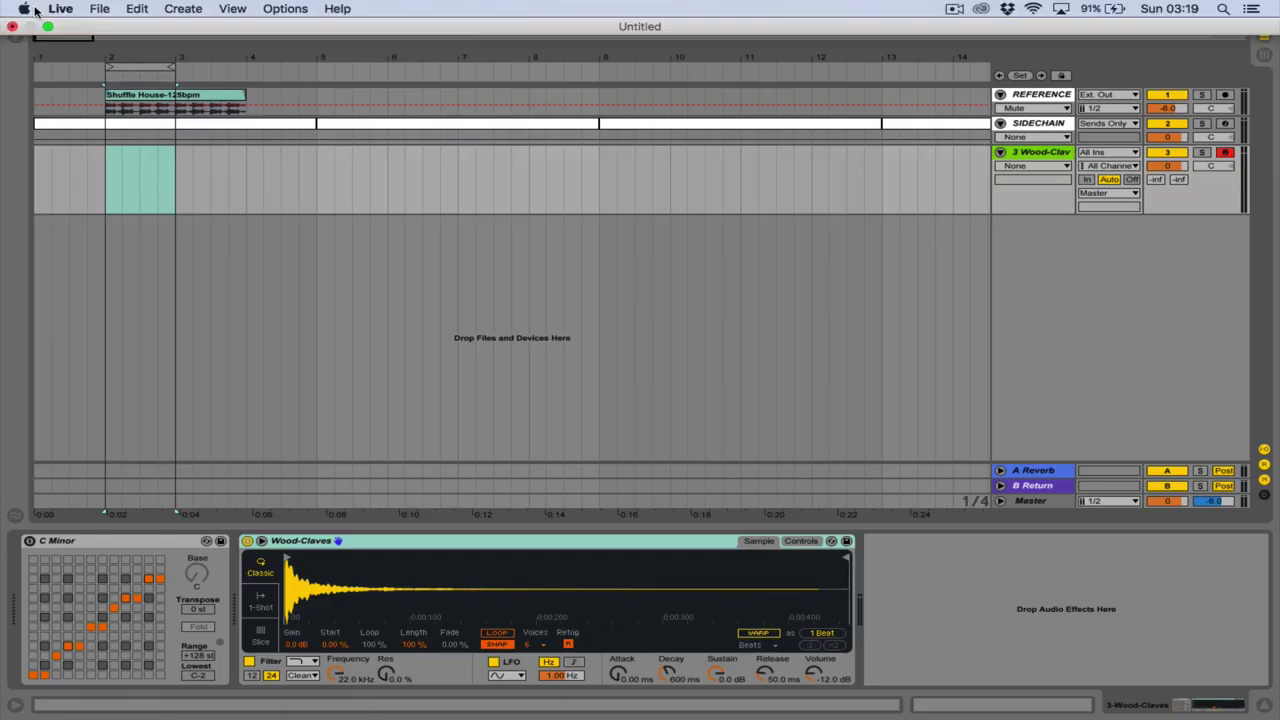
- Set the audio buffer size to 64 samples in the preferences and play a test note on the armed Wood-Claves track
click(60, 8)
click(97, 52)
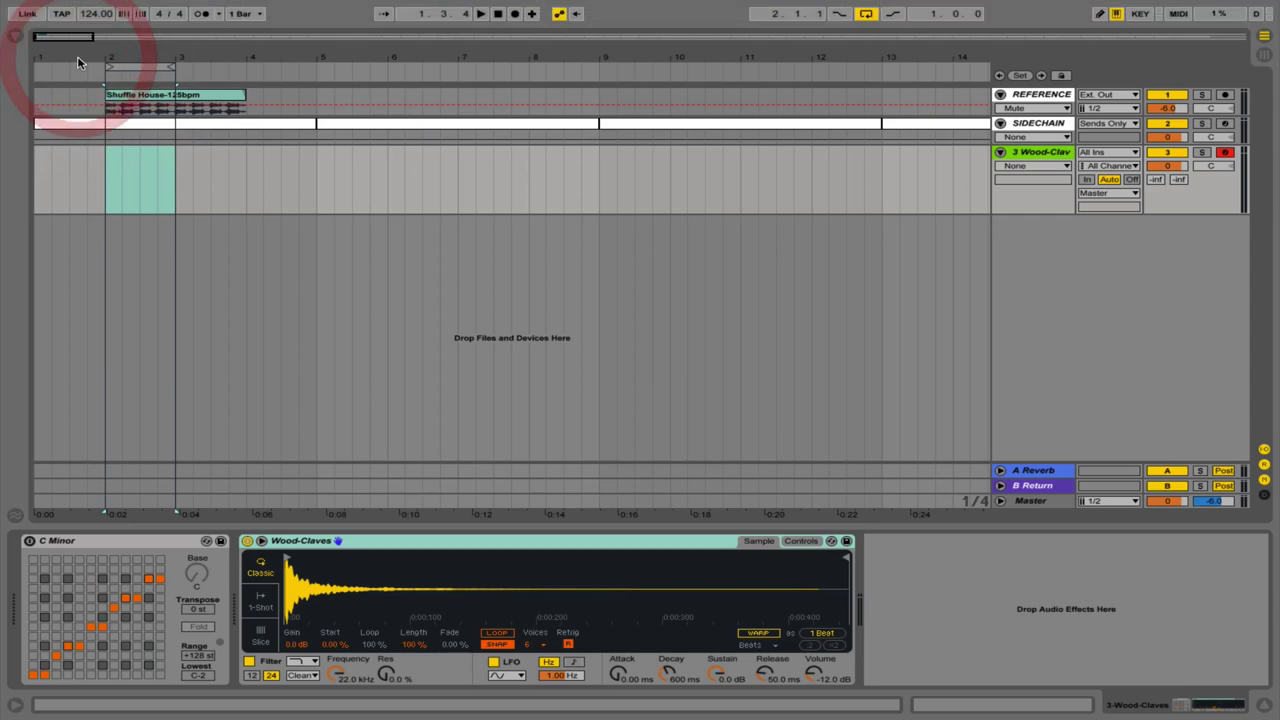
click(688, 311)
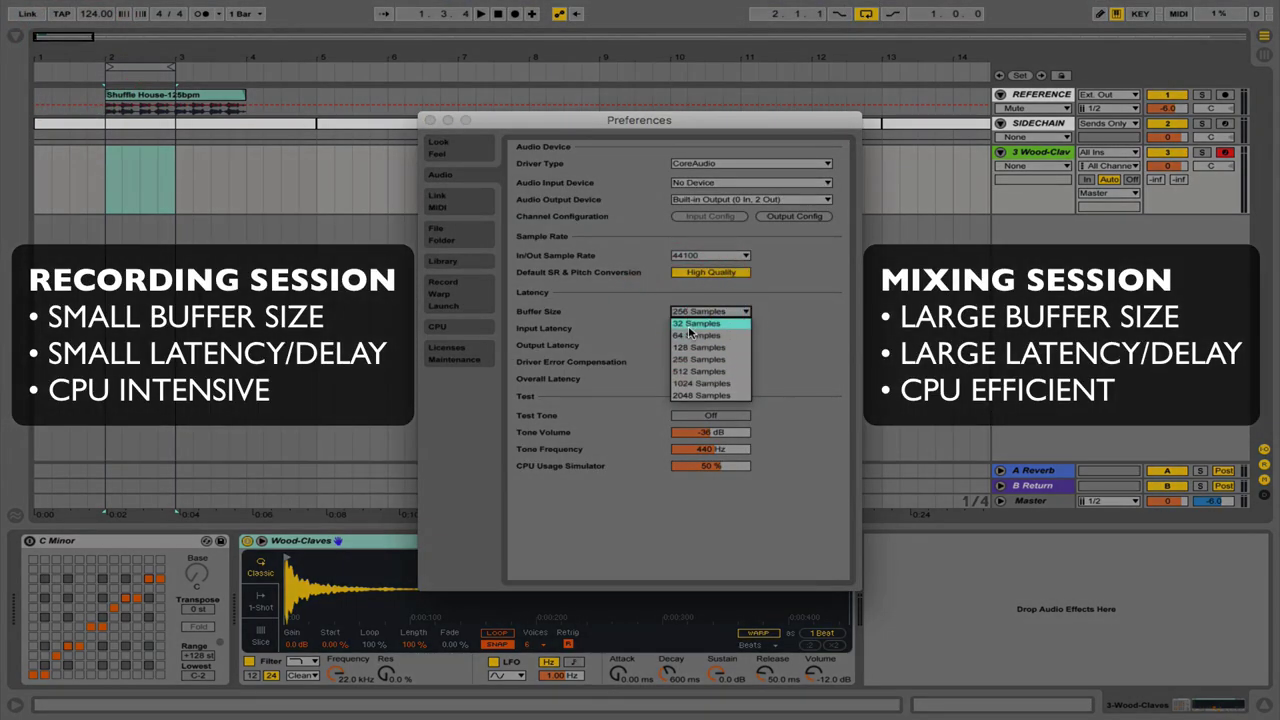
click(690, 336)
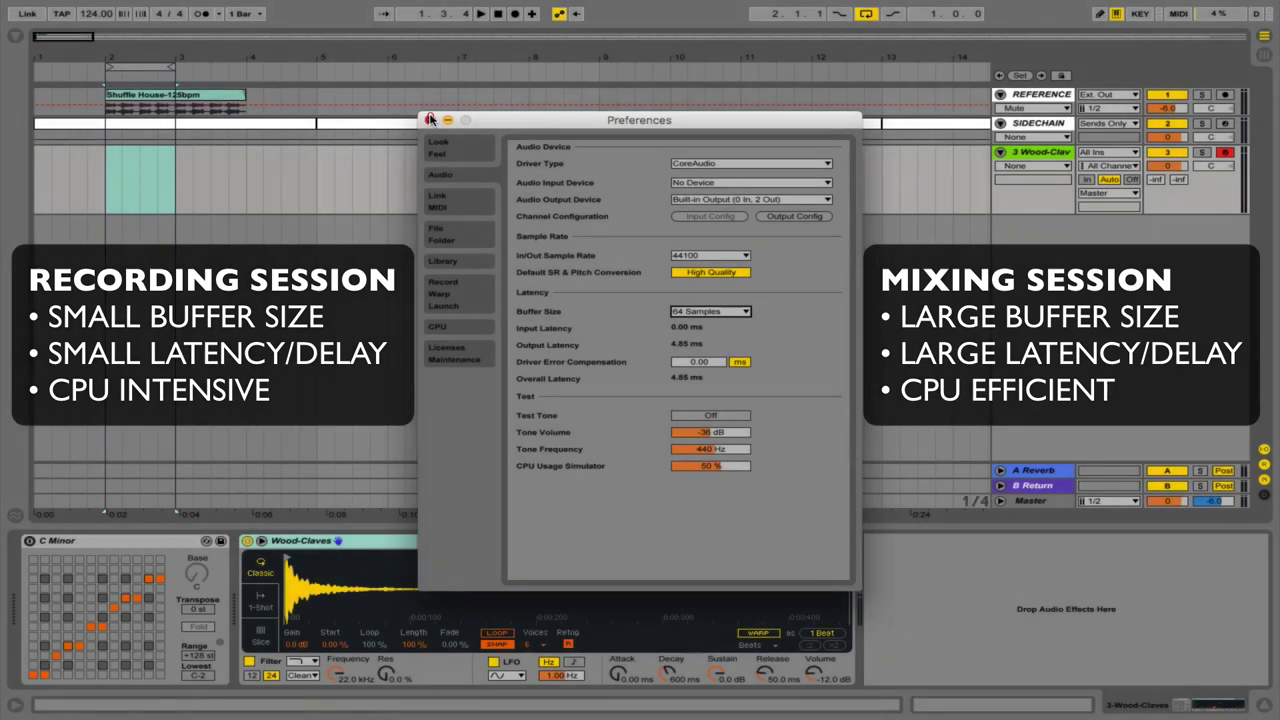
click(428, 121)
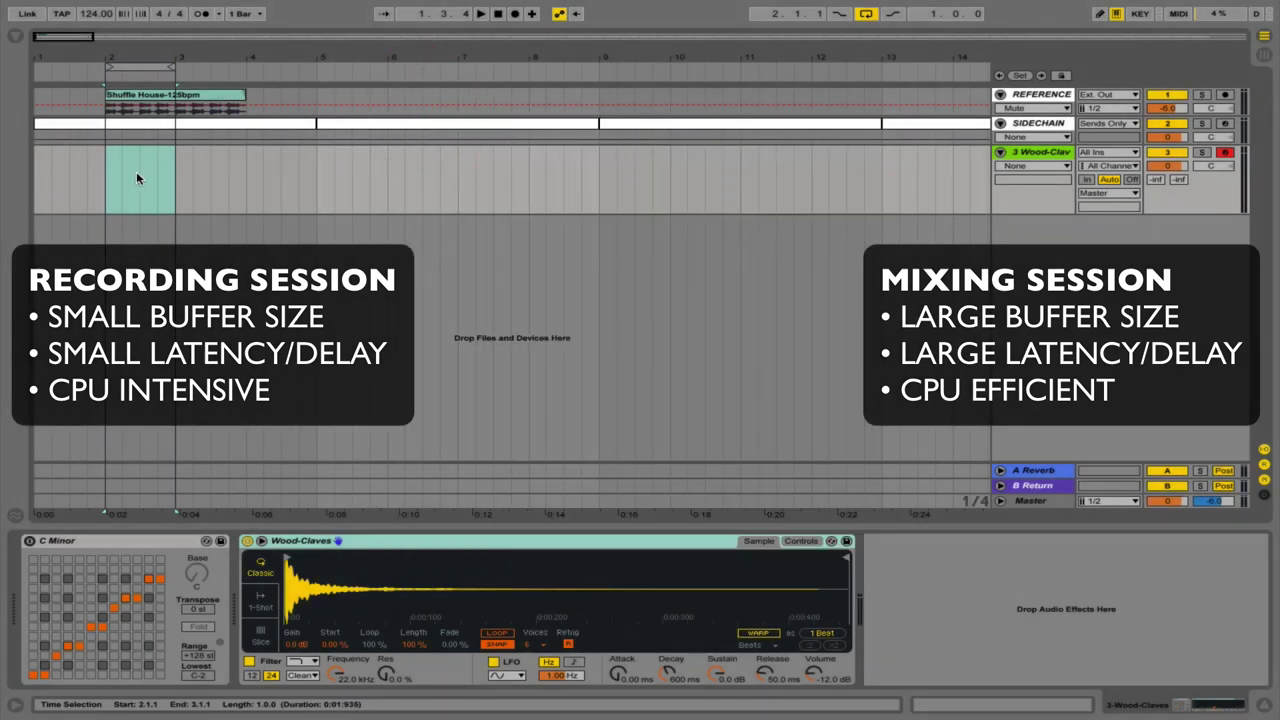
click(110, 185)
key(g)
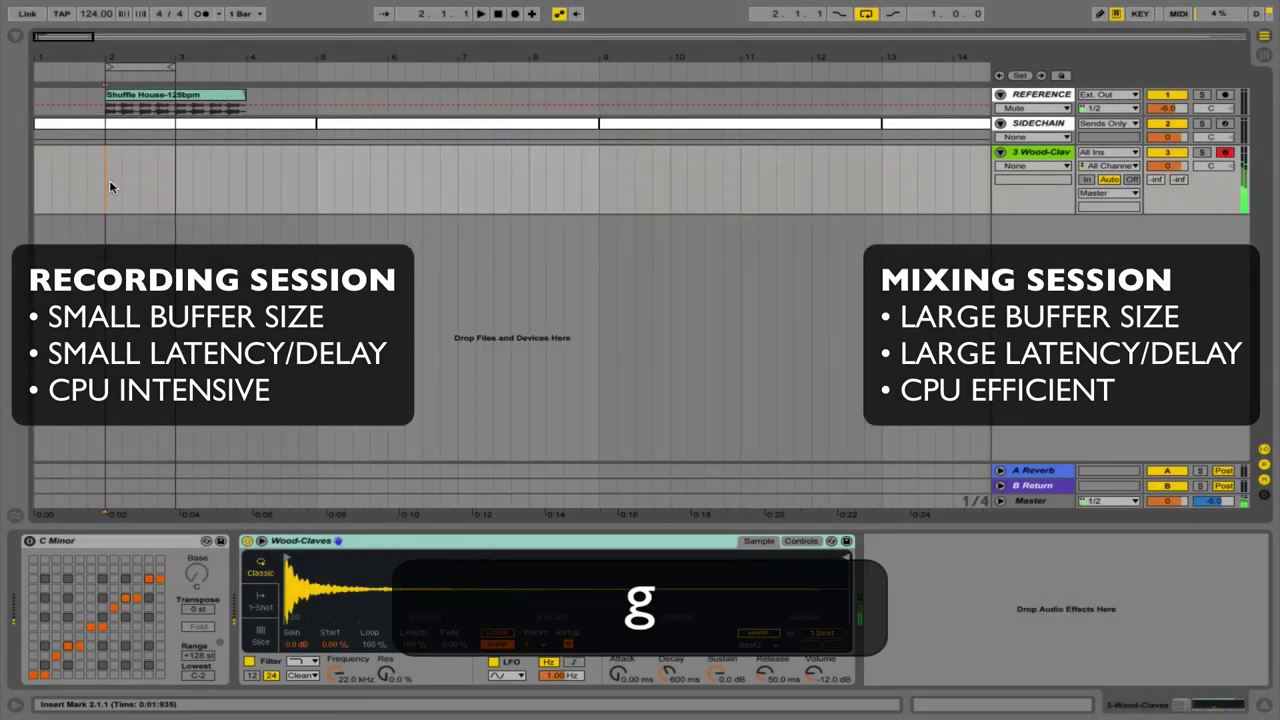
- Set the audio buffer size to 2048 samples and play a test note on the Wood-Claves track to hear the latency
click(61, 9)
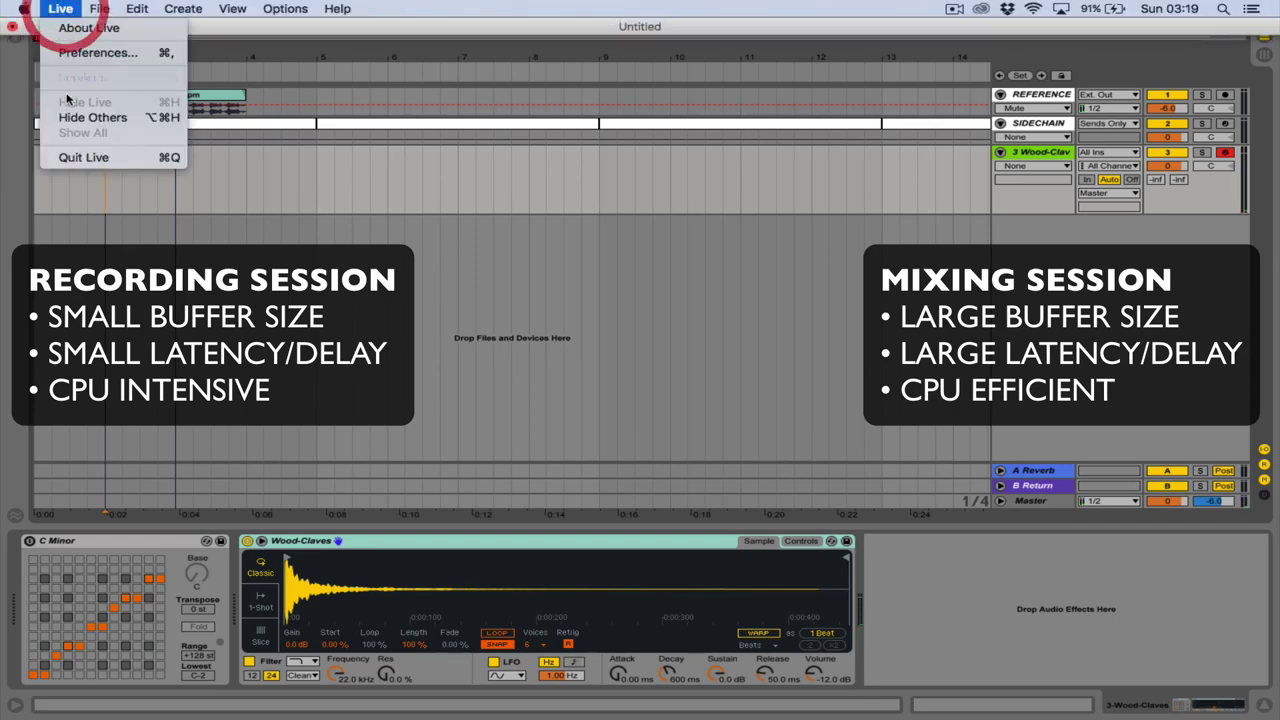
click(95, 51)
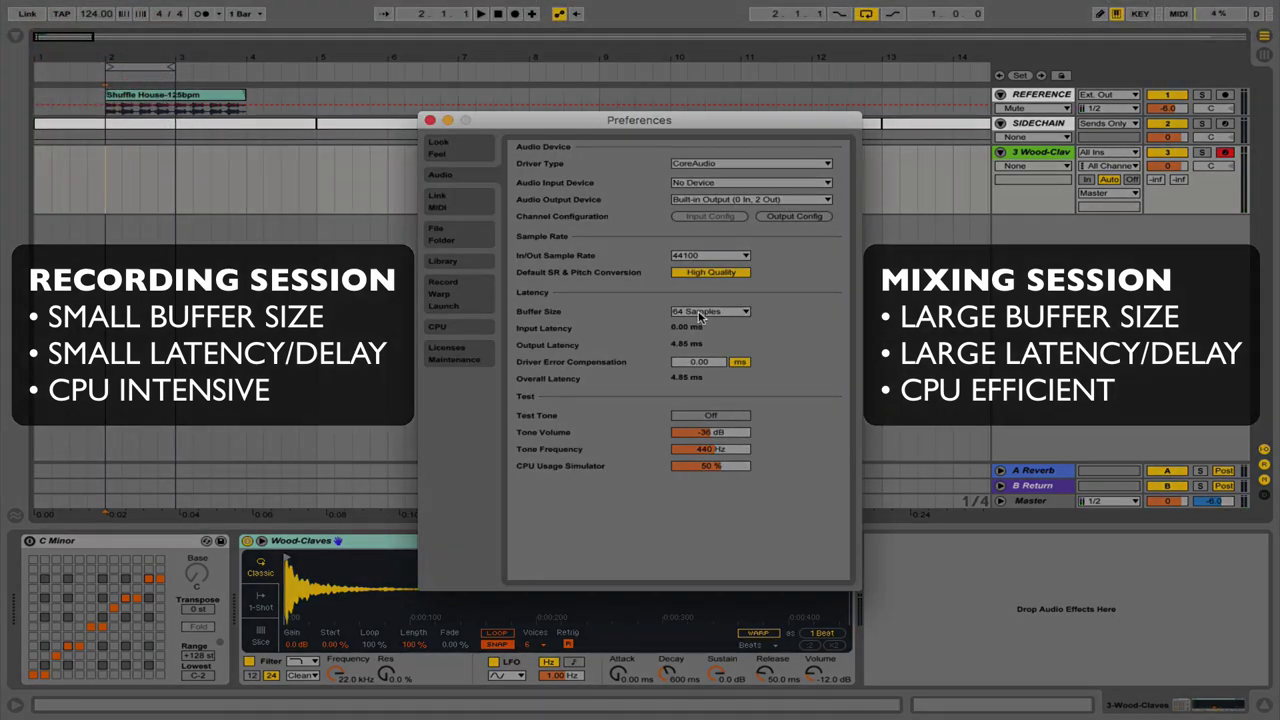
click(710, 311)
click(693, 396)
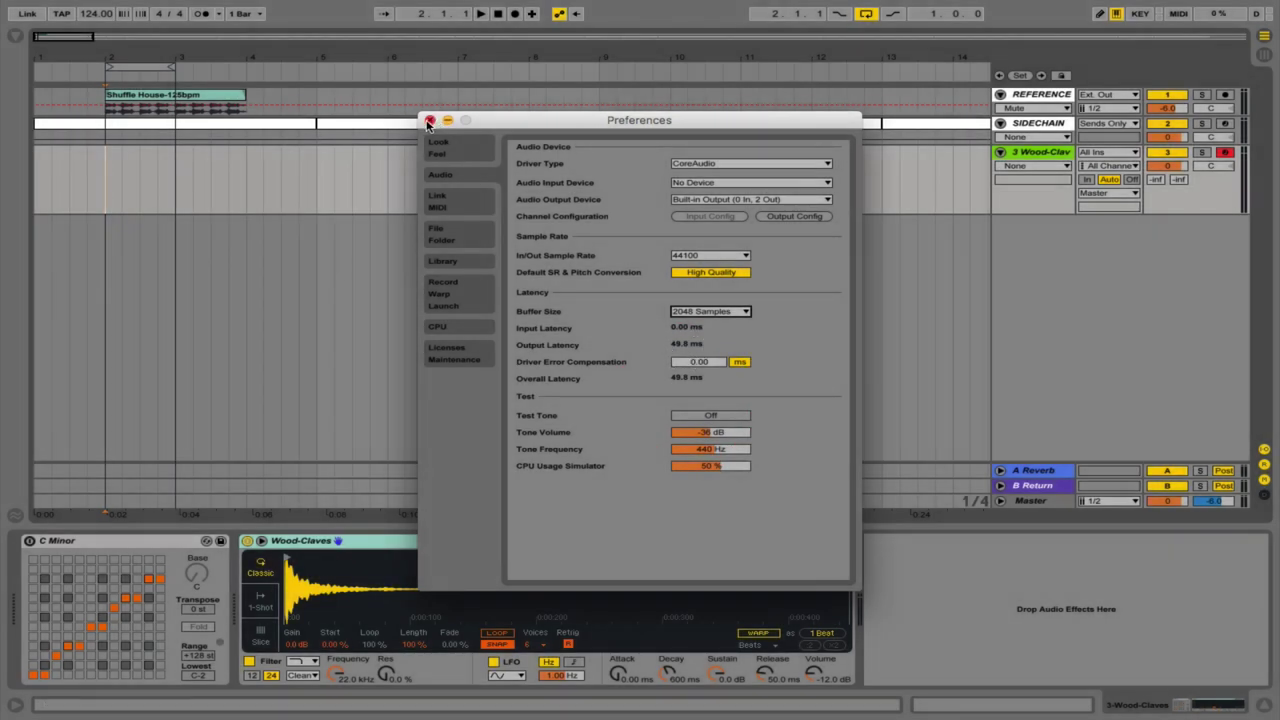
click(430, 120)
click(101, 187)
key(g)
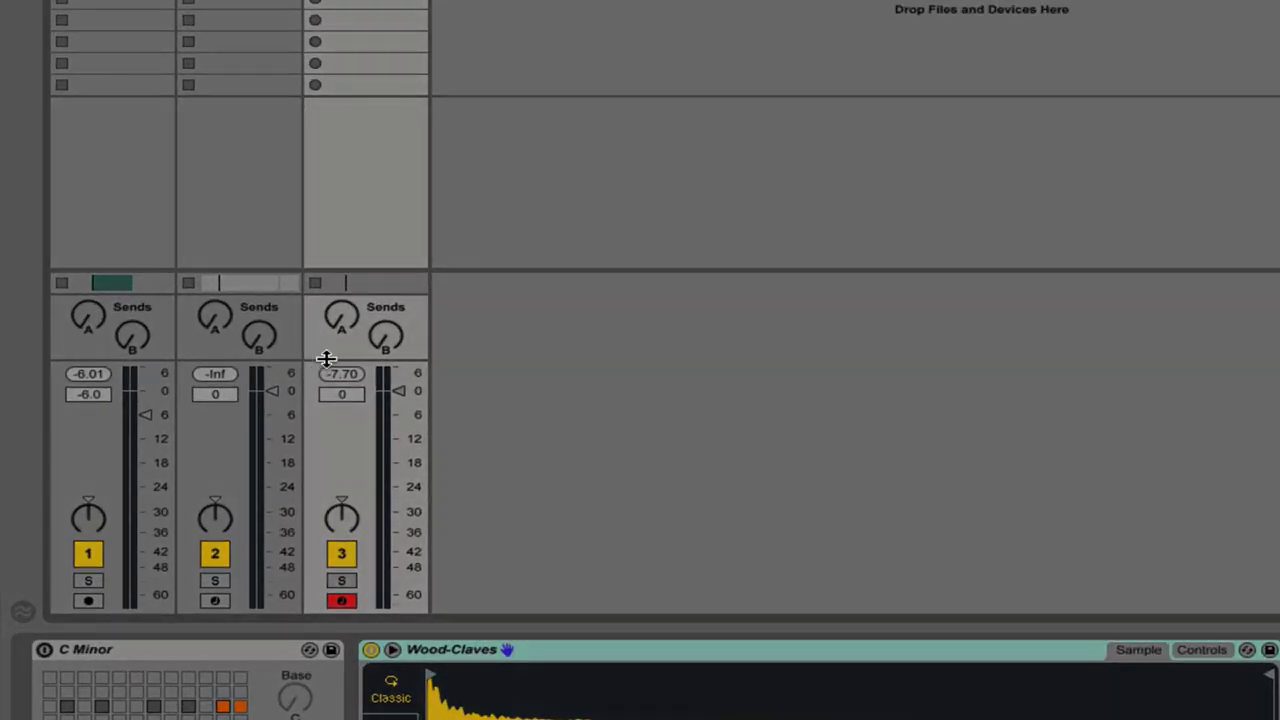
- Enlarge the Session View mixer and set the Wood-Claves track's volume to -6 dB
drag(326, 358, 386, 92)
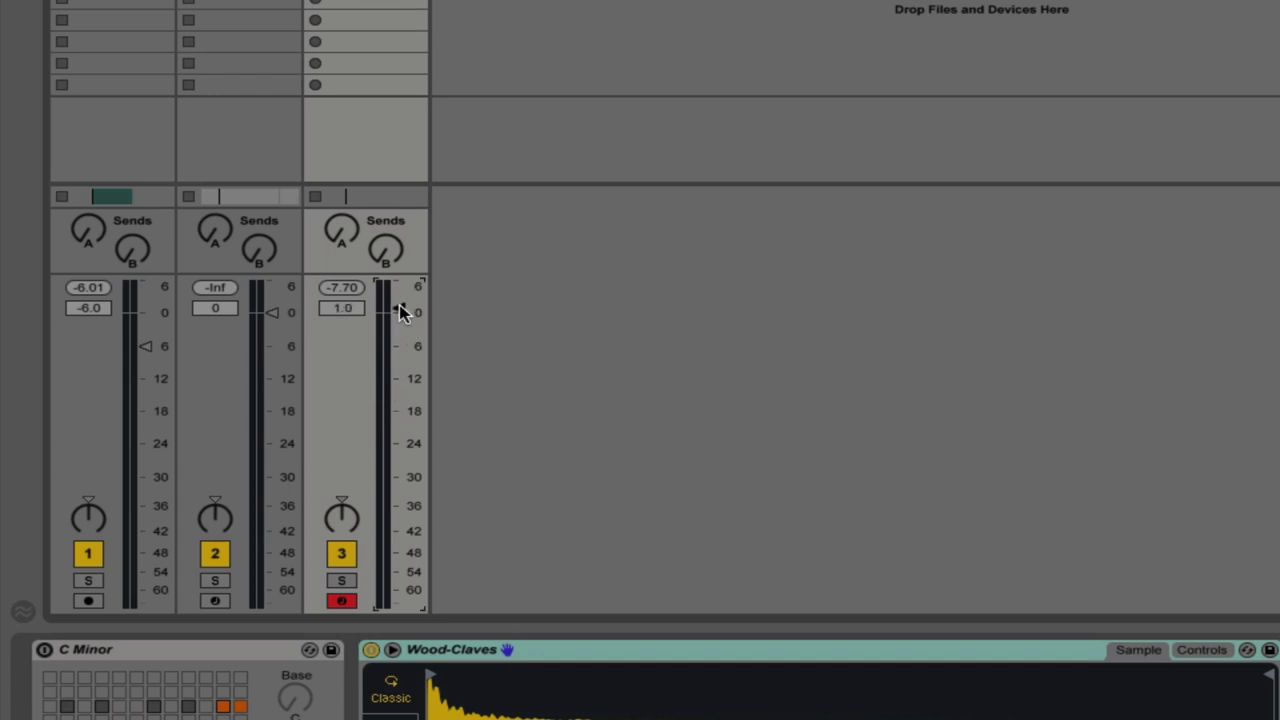
click(339, 310)
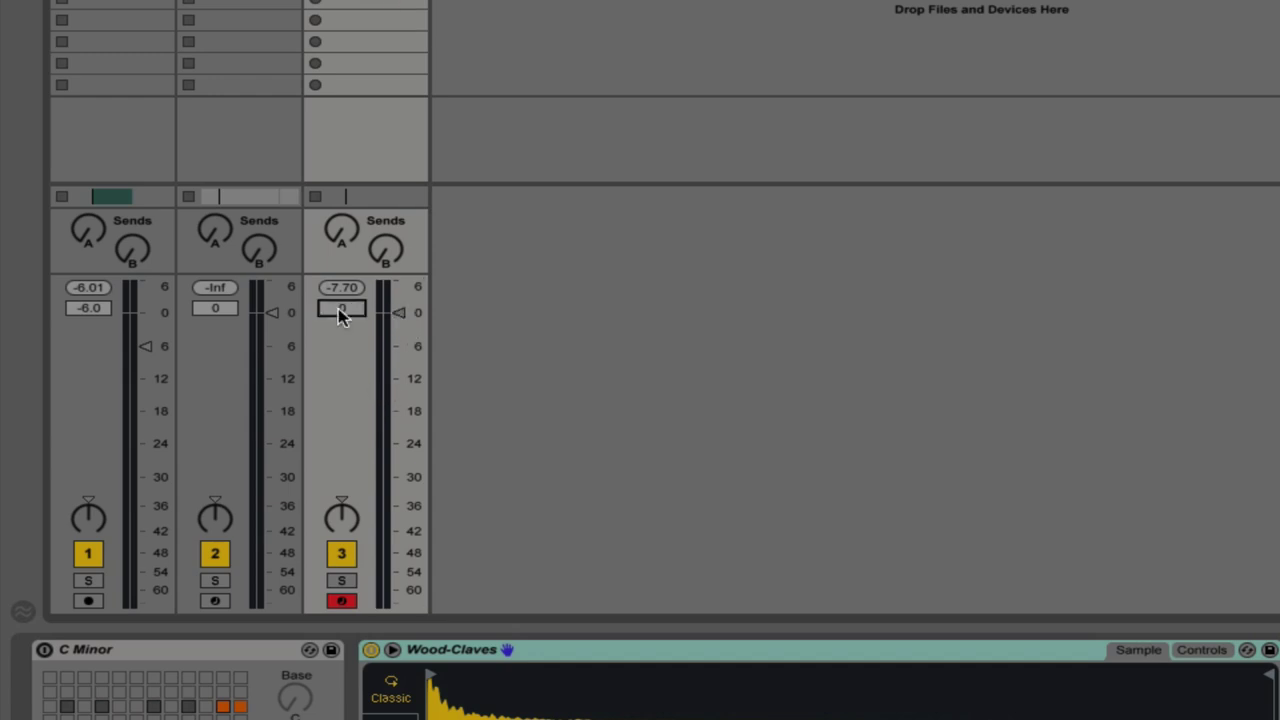
text(-6)
key(Return)
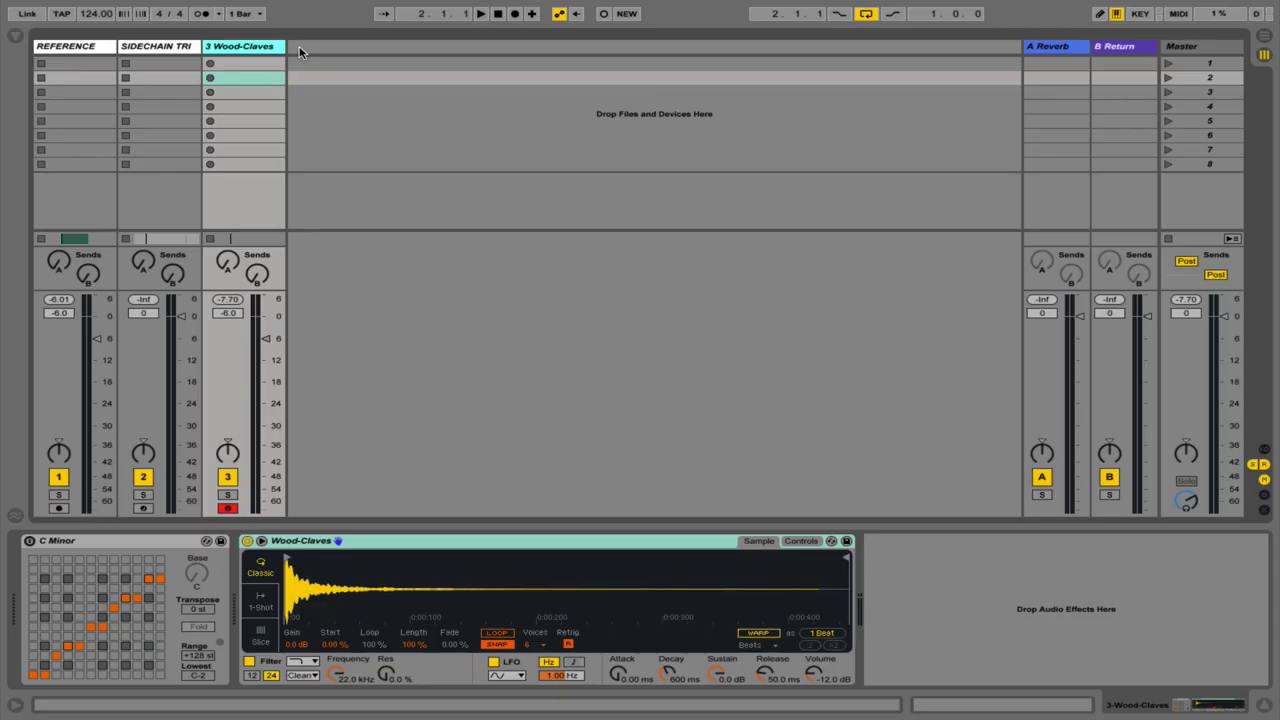
- Insert an audio track after Wood-Claves and set its volume to -6 dB
right_click(331, 115)
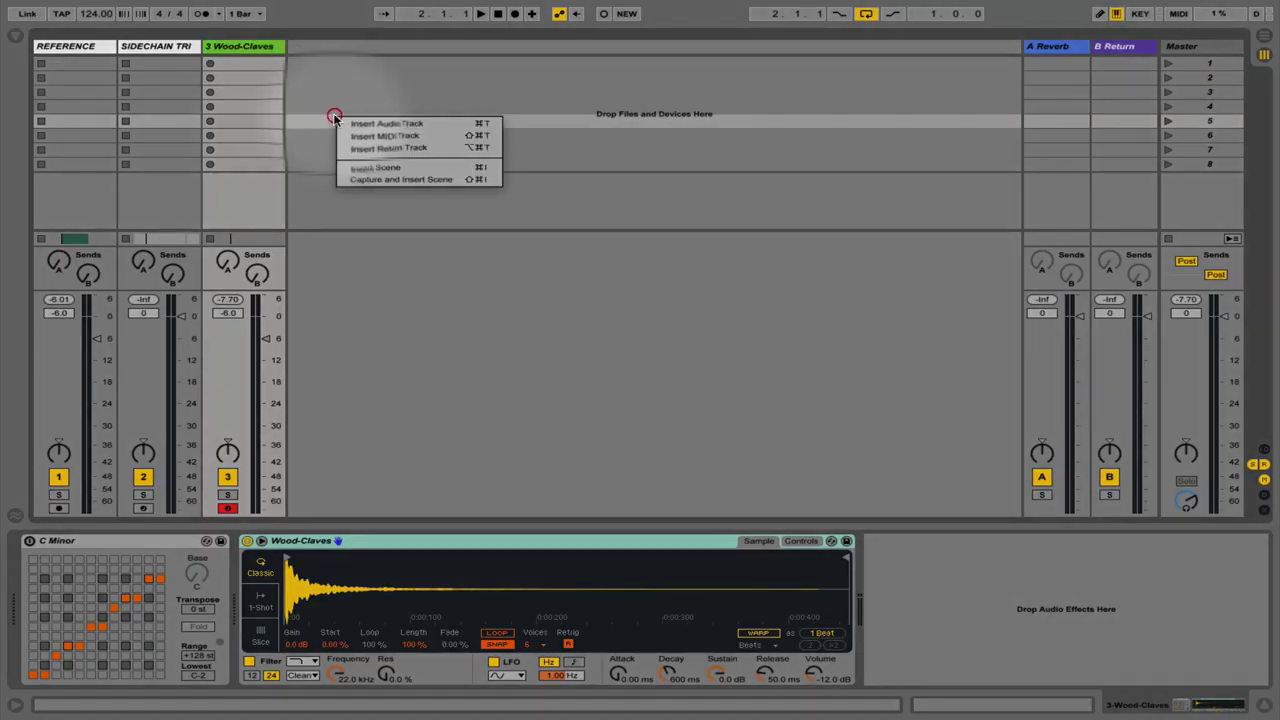
click(365, 126)
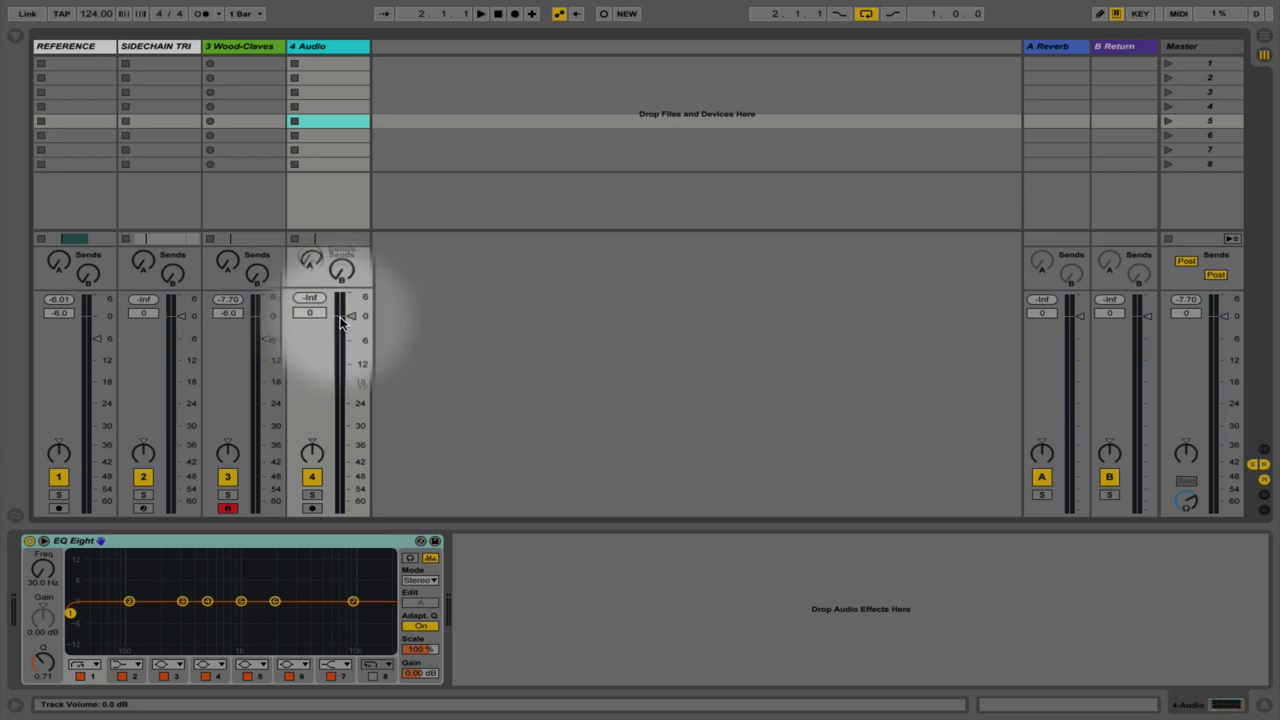
click(309, 314)
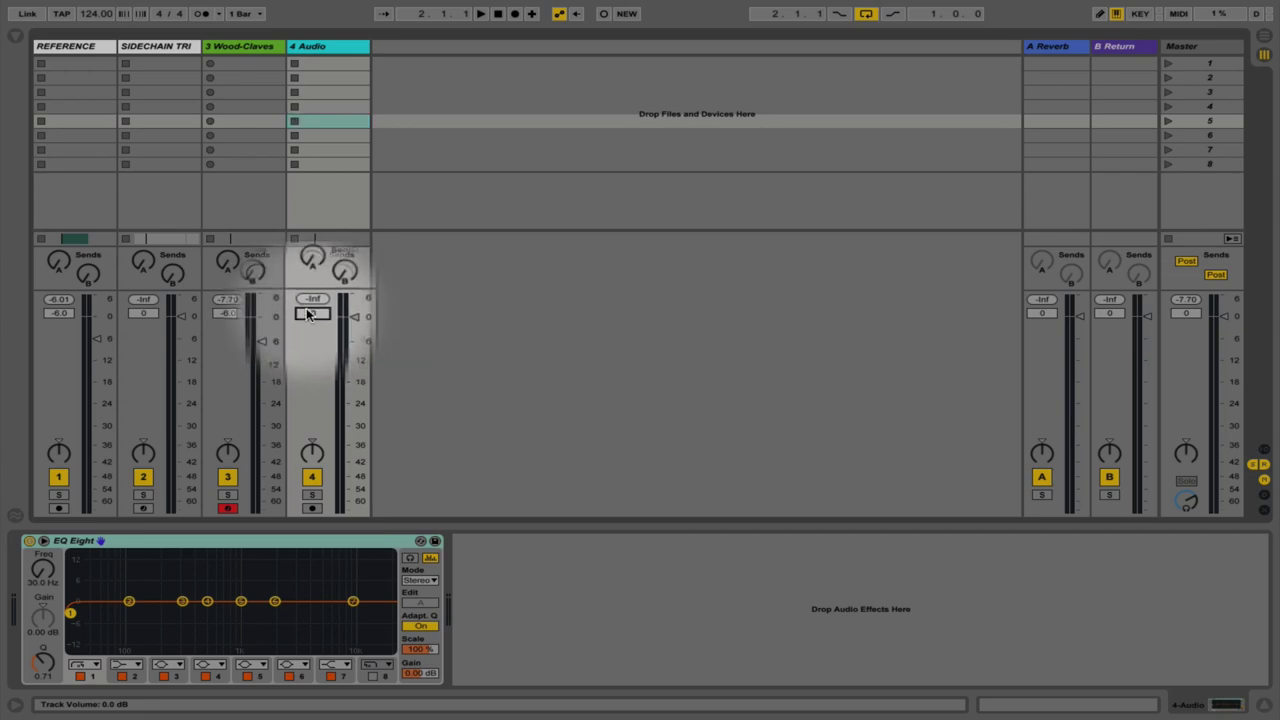
- Save the 4 Audio track as the default audio track, overwriting the existing default, and insert a new audio track
right_click(305, 46)
click(369, 311)
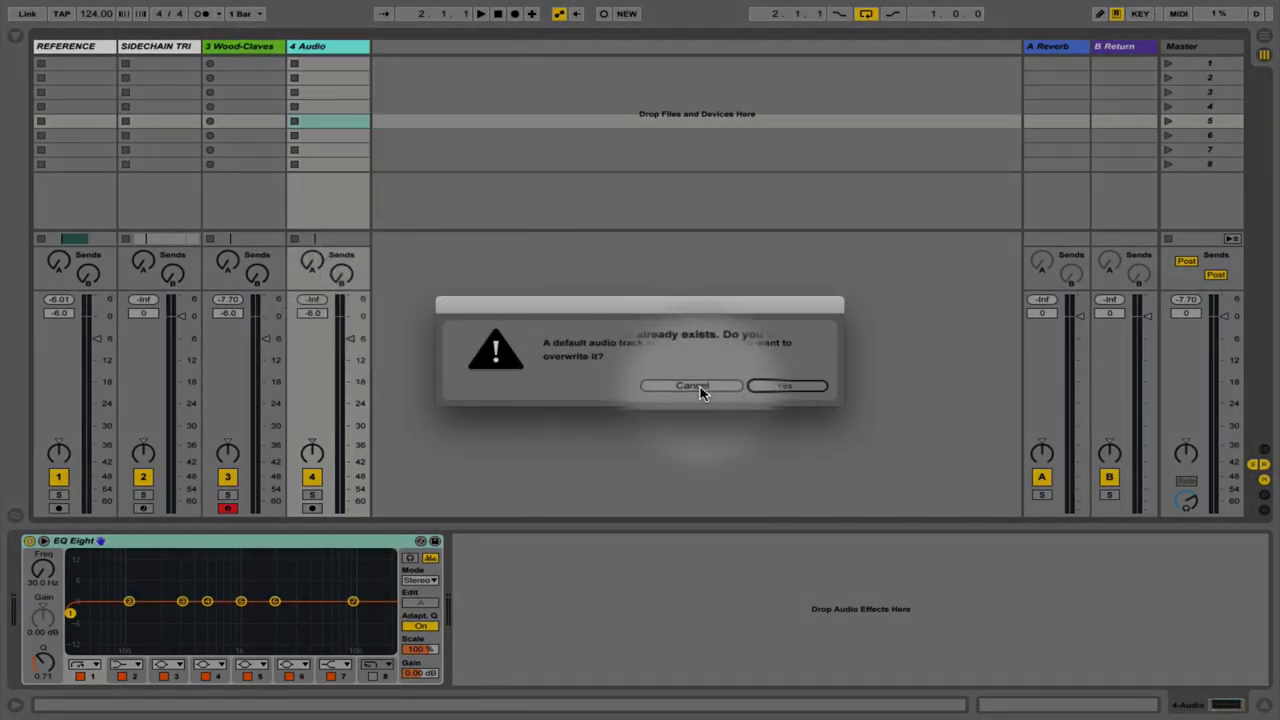
click(766, 387)
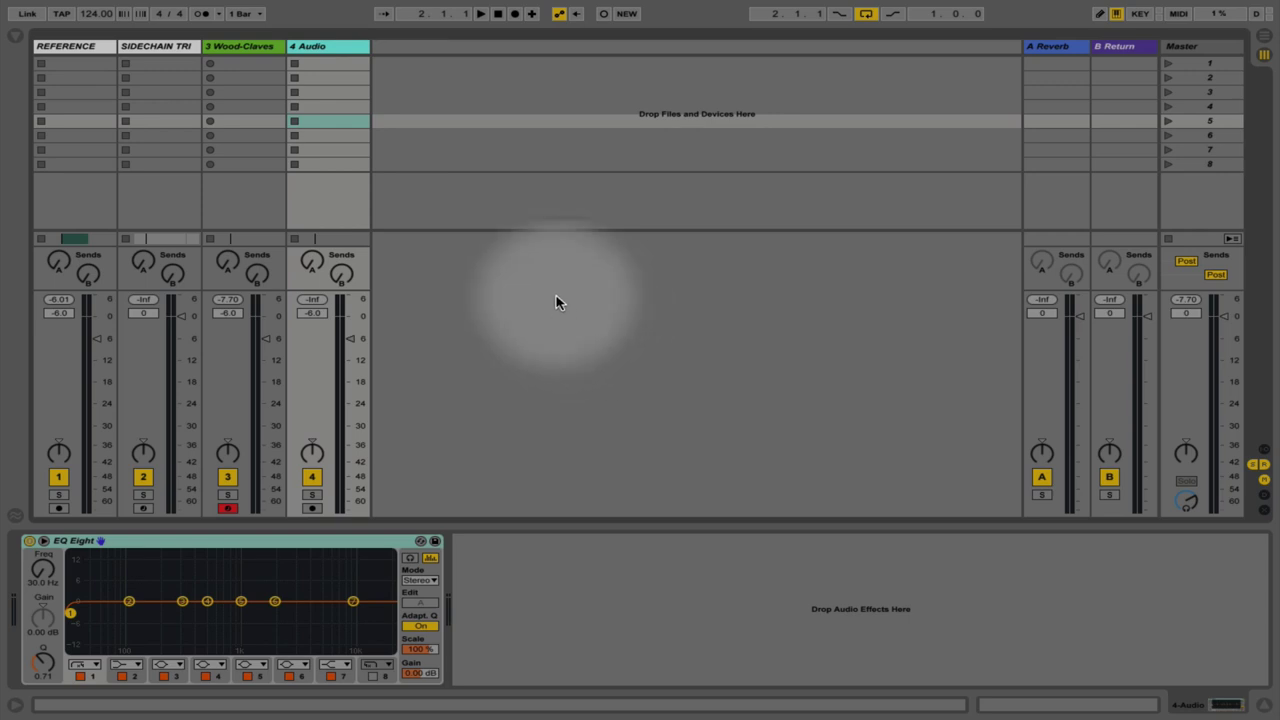
right_click(502, 151)
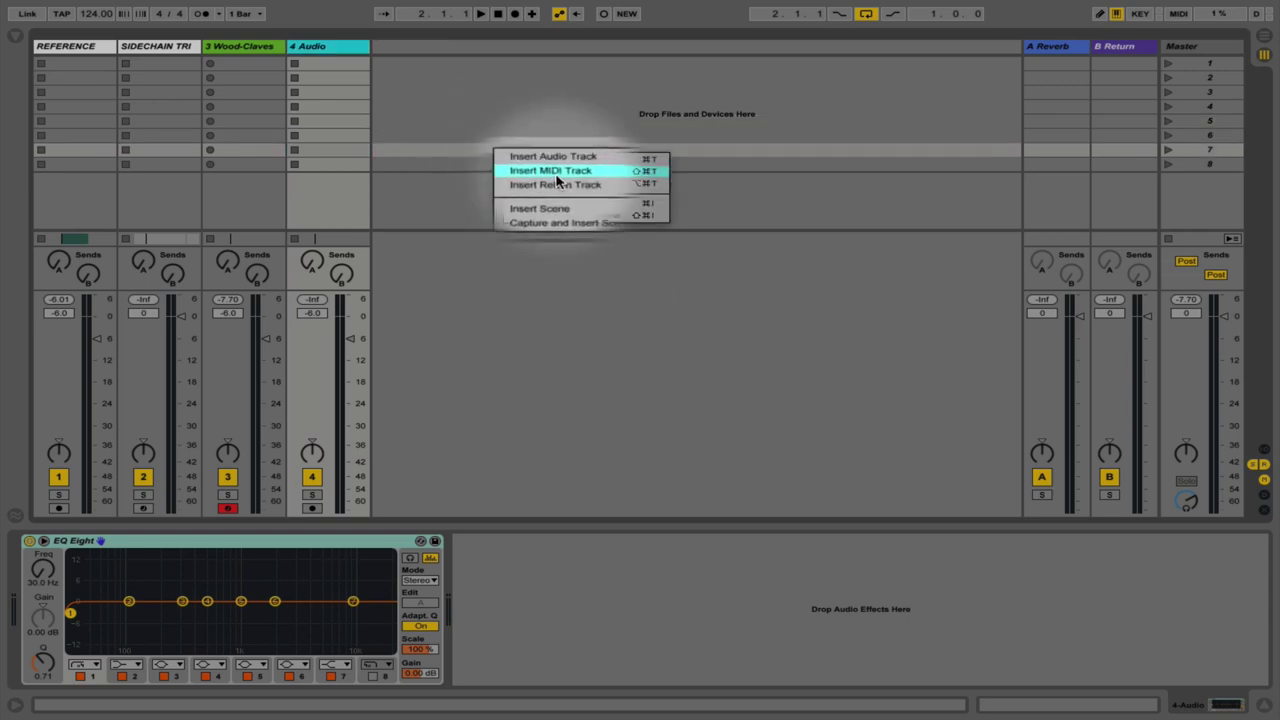
click(554, 160)
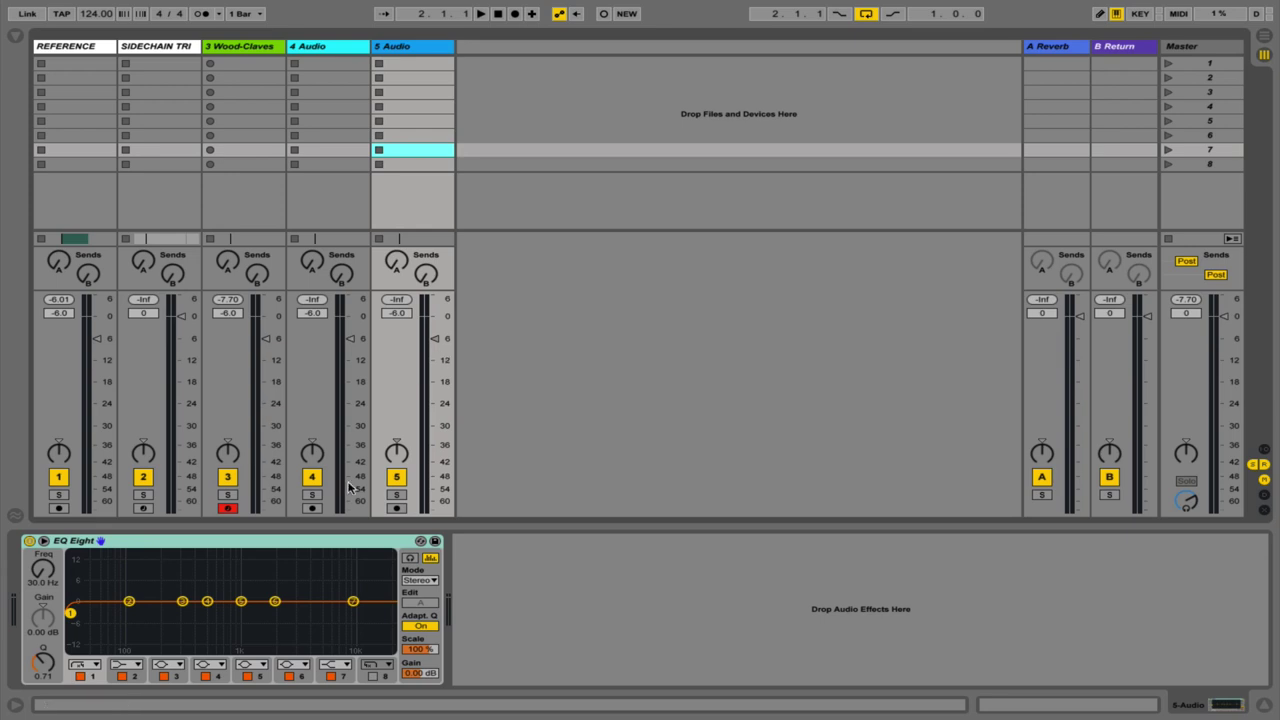
- Examine the EQ Eight device's option for saving its current settings as the default preset
right_click(281, 547)
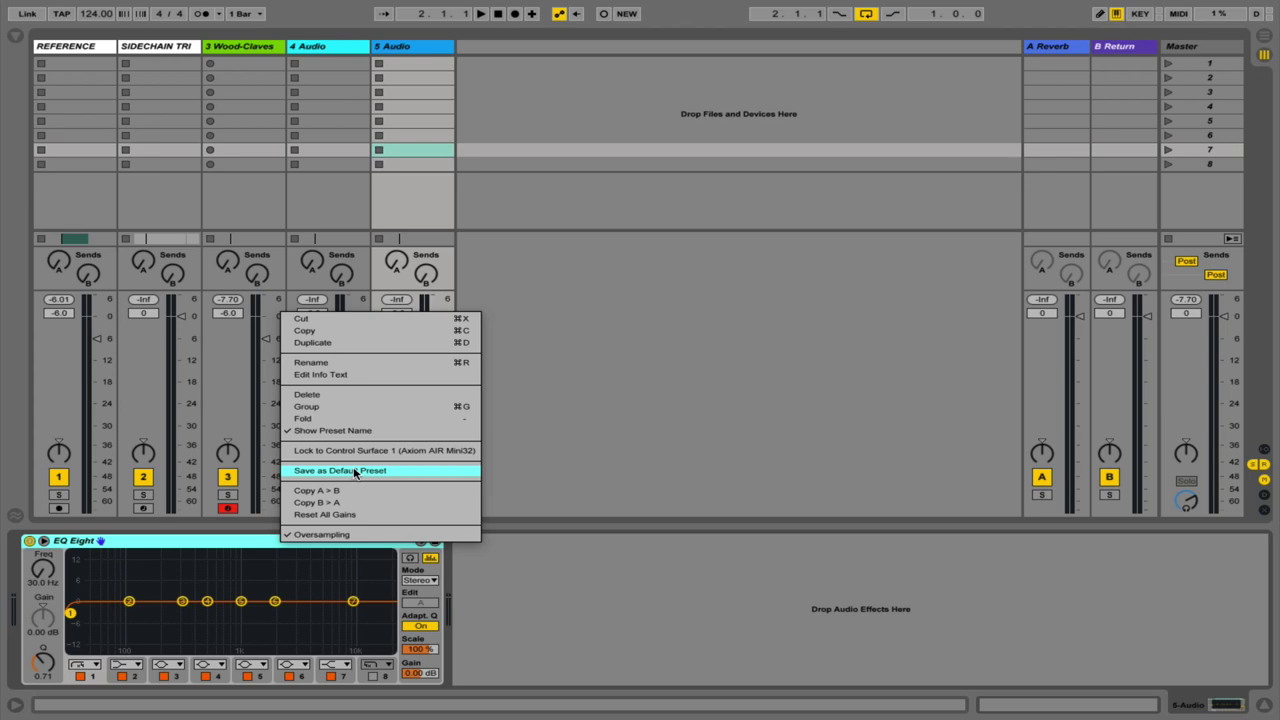
click(223, 543)
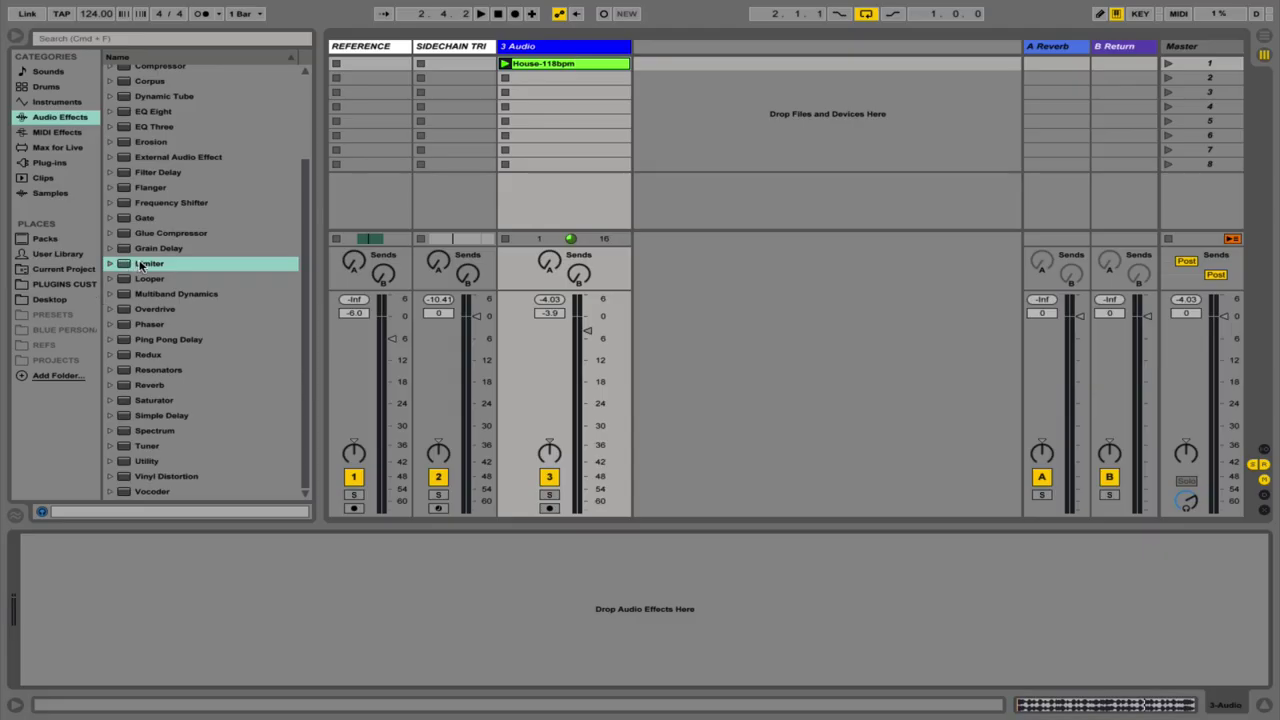
- Add a Limiter to the 3 Audio track, group it into an Audio Effect Rack and show the rack's macro controls
double_click(208, 263)
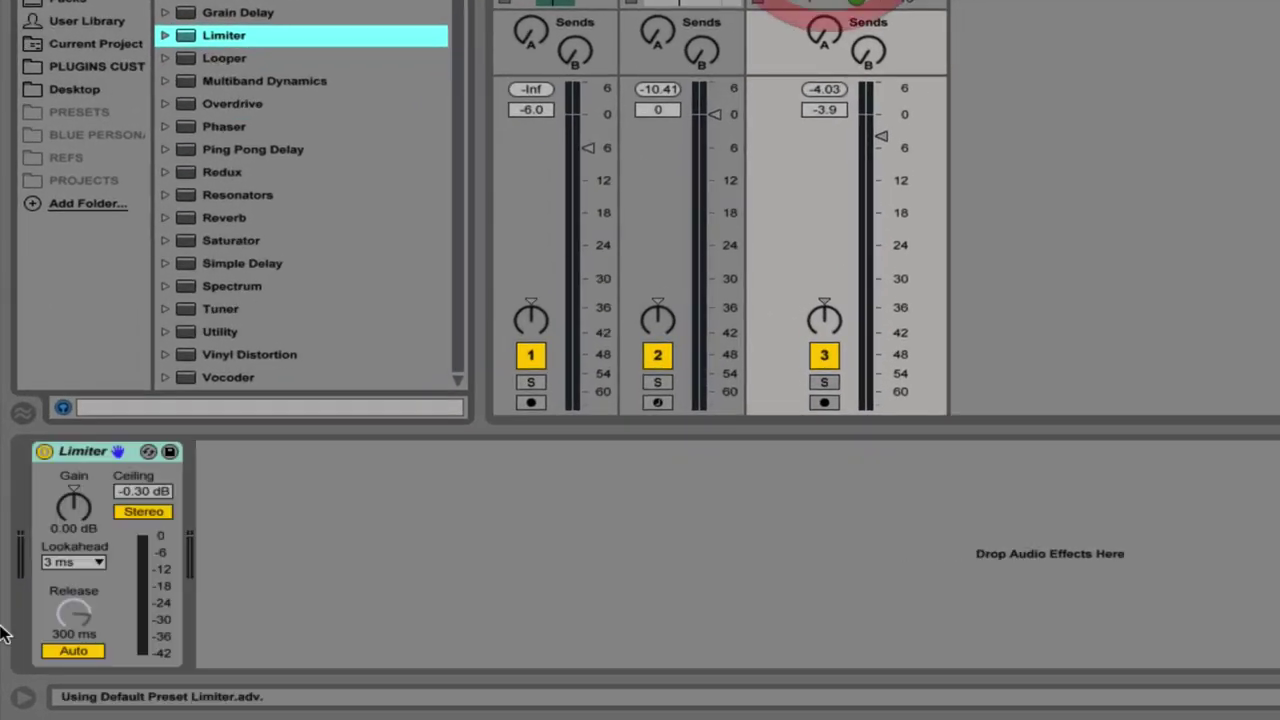
click(91, 451)
key(ctrl+g)
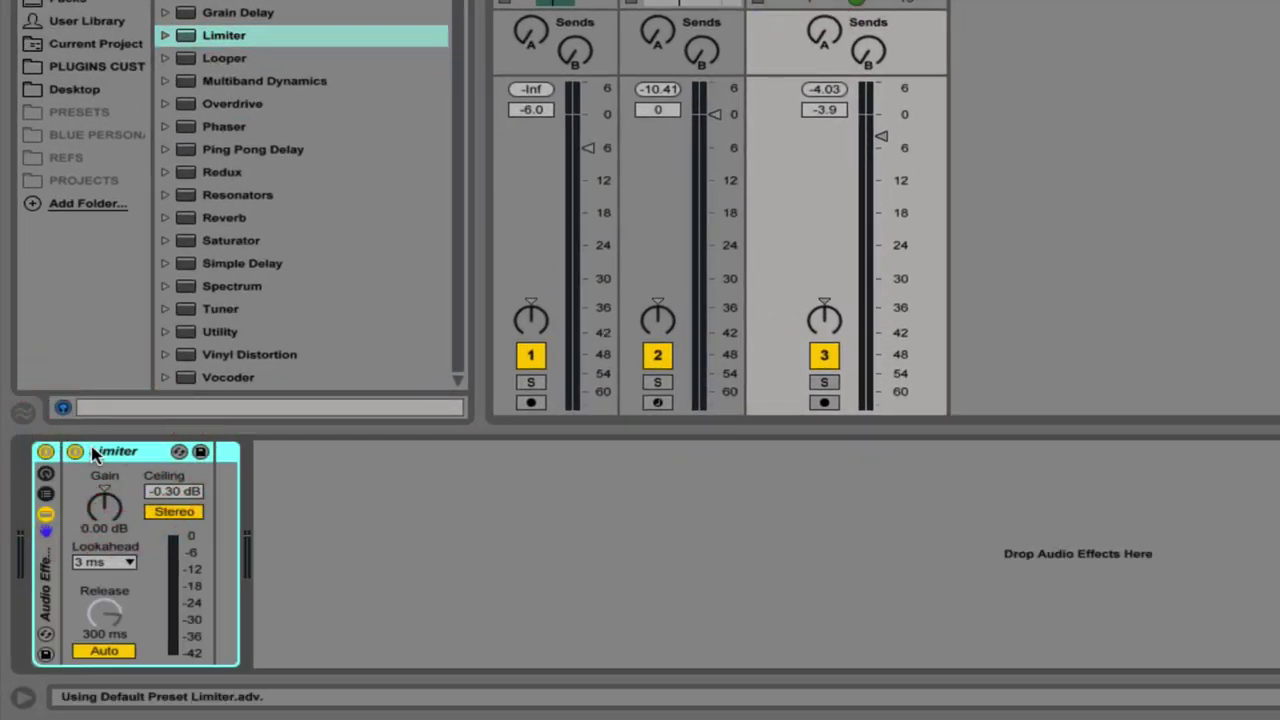
click(45, 477)
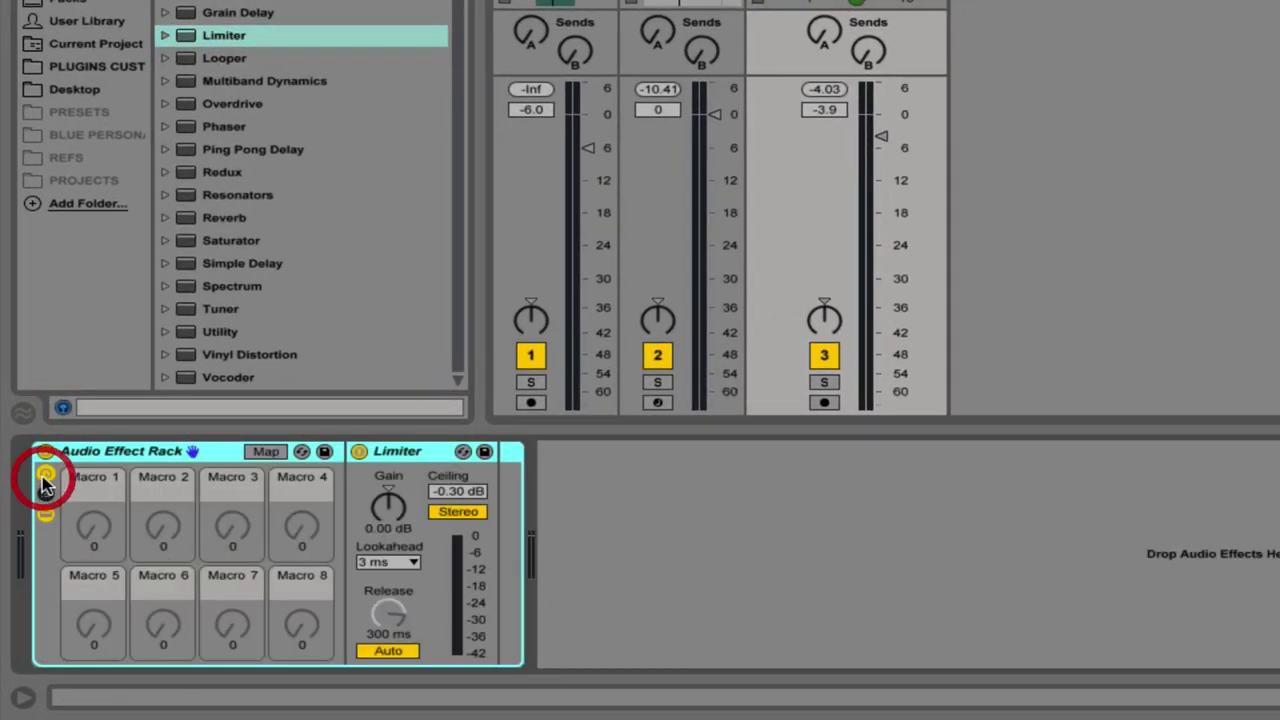
- Map both the Limiter's Ceiling and its Gain to the rack's first macro
right_click(455, 491)
click(510, 354)
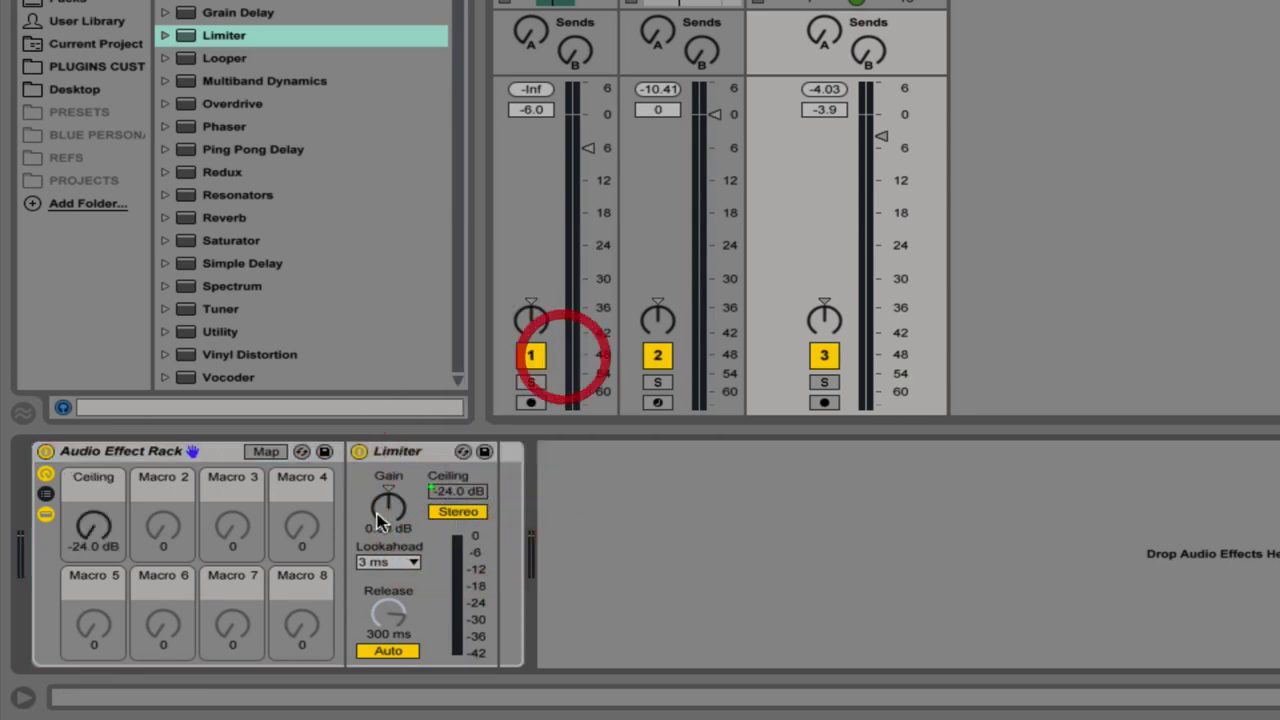
right_click(390, 512)
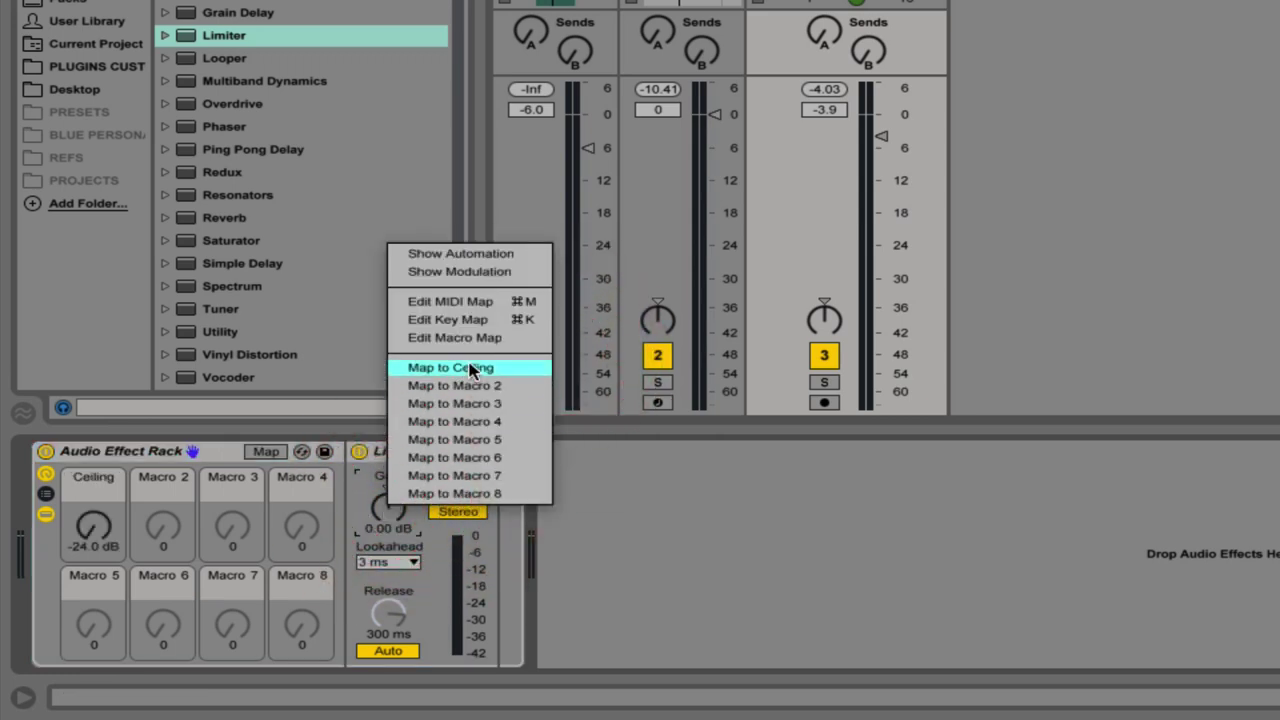
click(457, 366)
- In the macro mappings, set the Limiter Gain minimum to 0 dB and invert the Ceiling range
click(264, 531)
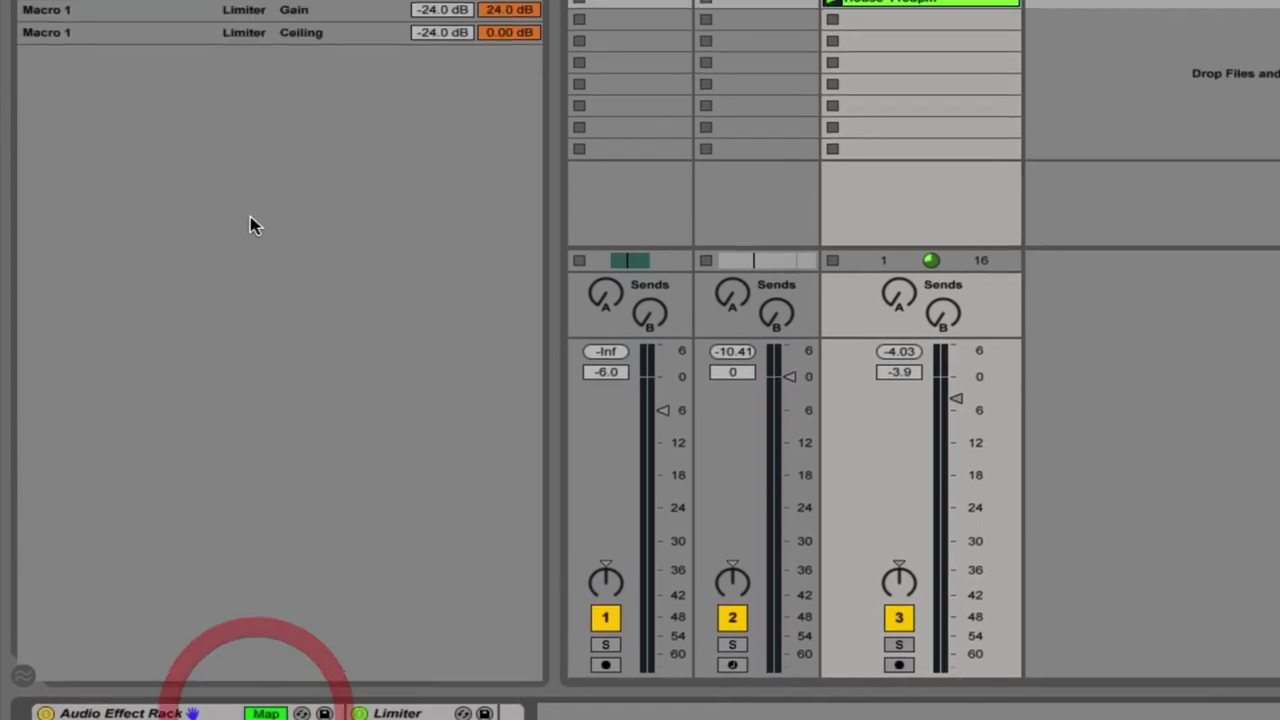
click(448, 110)
text(0)
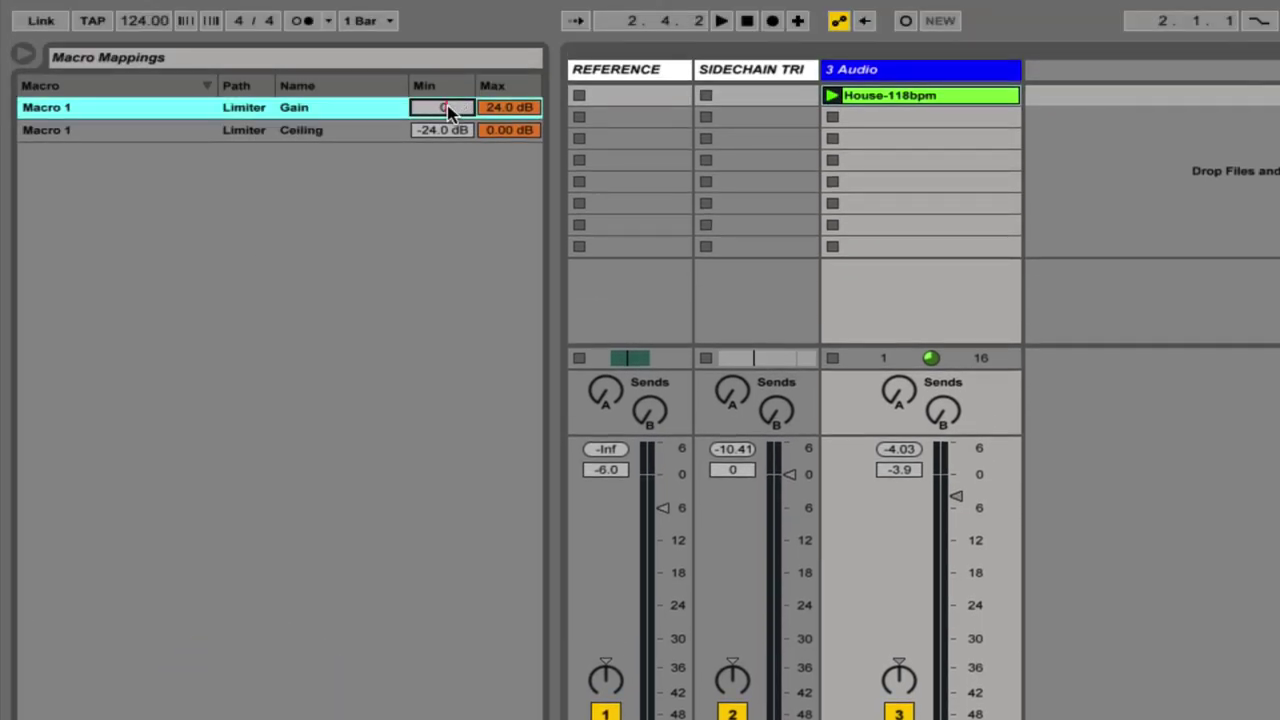
key(Return)
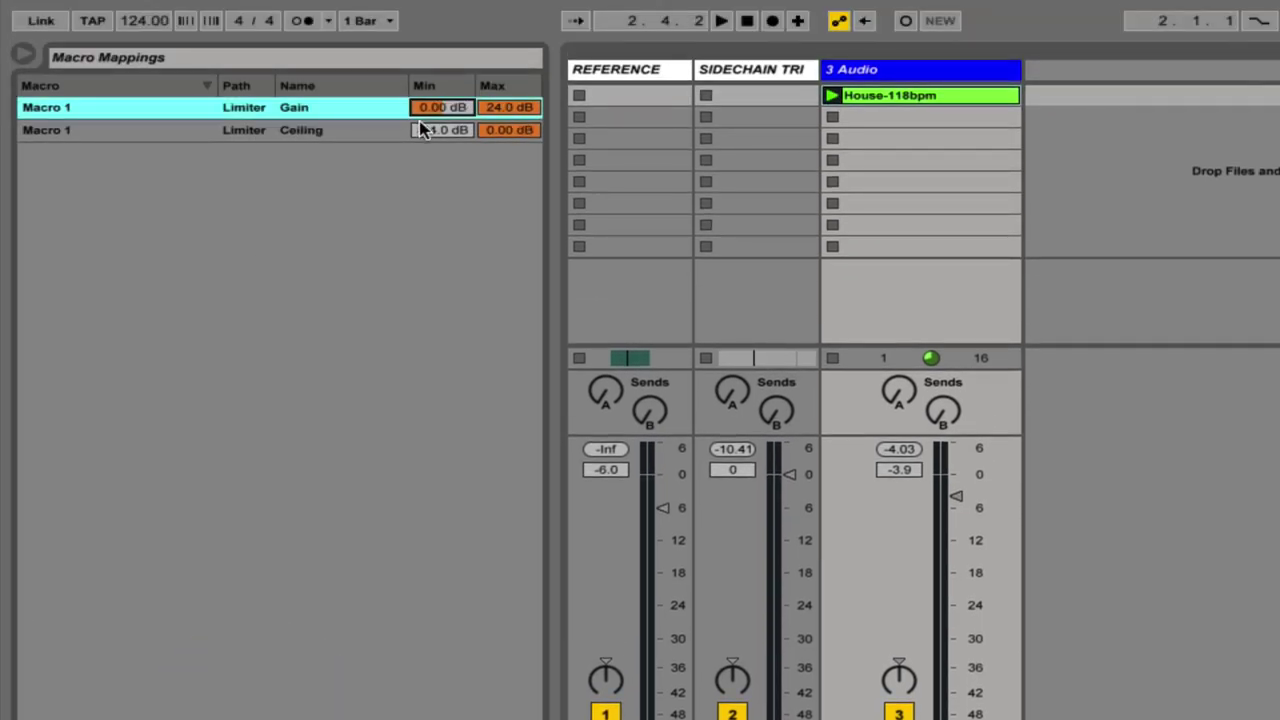
right_click(354, 141)
click(371, 143)
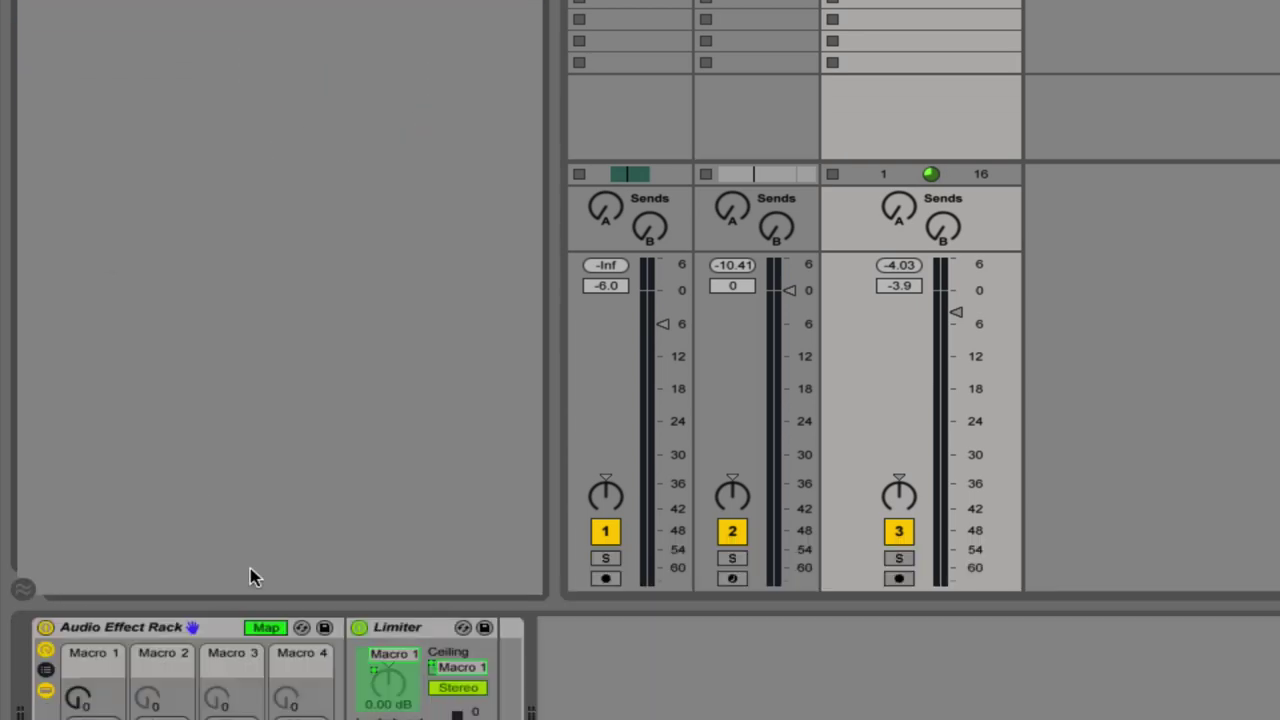
click(266, 627)
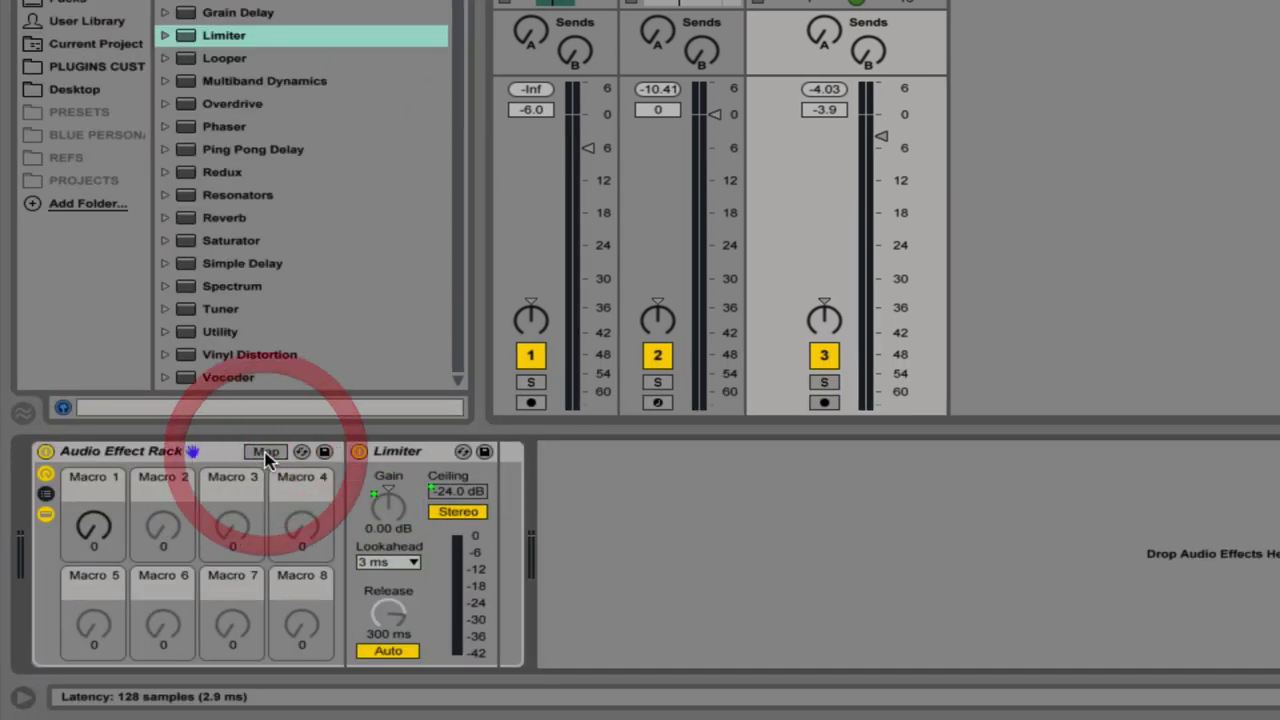
- Audition the limiting by raising Macro 1 to about 50 during playback, and reset the macro to 0
drag(105, 535, 105, 483)
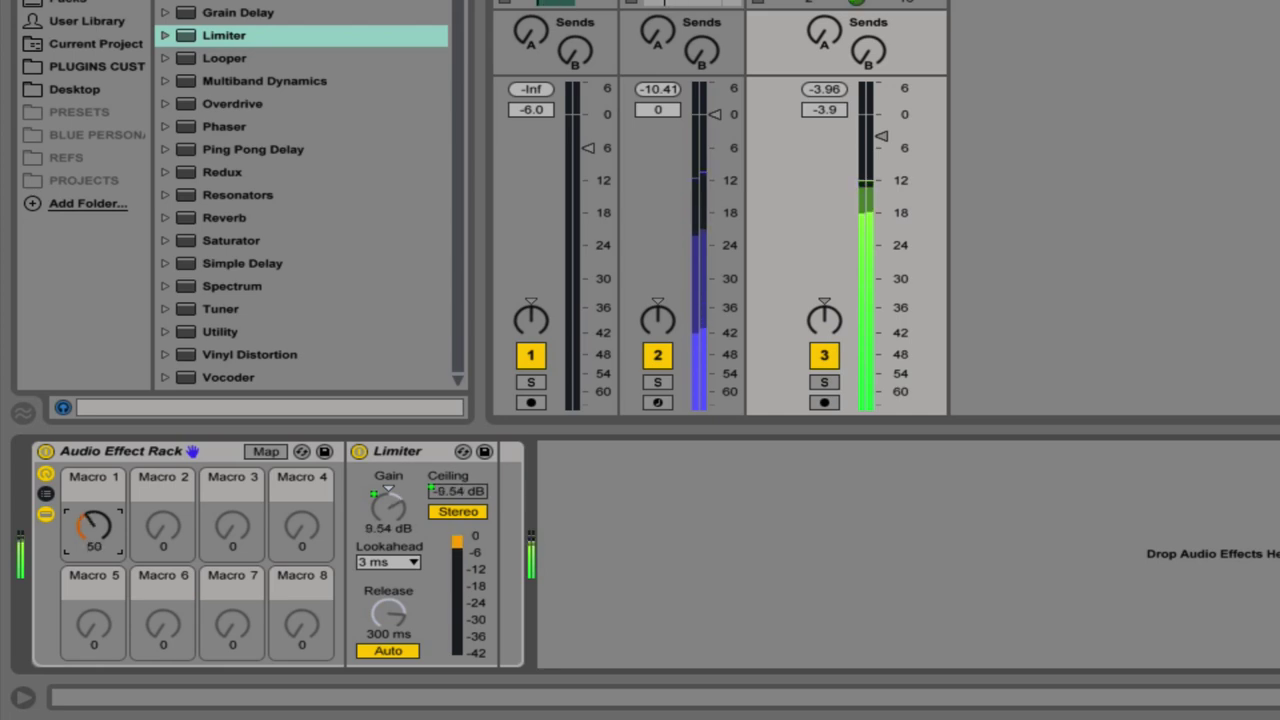
double_click(95, 528)
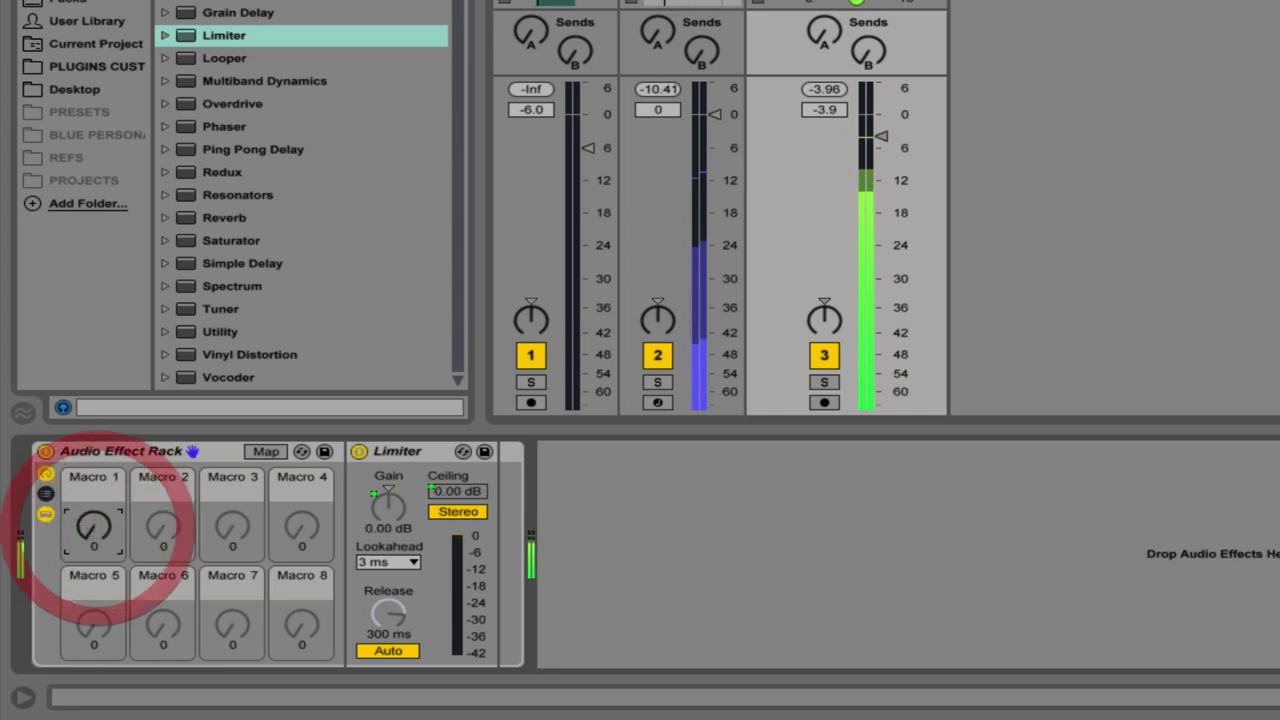
drag(224, 35, 645, 600)
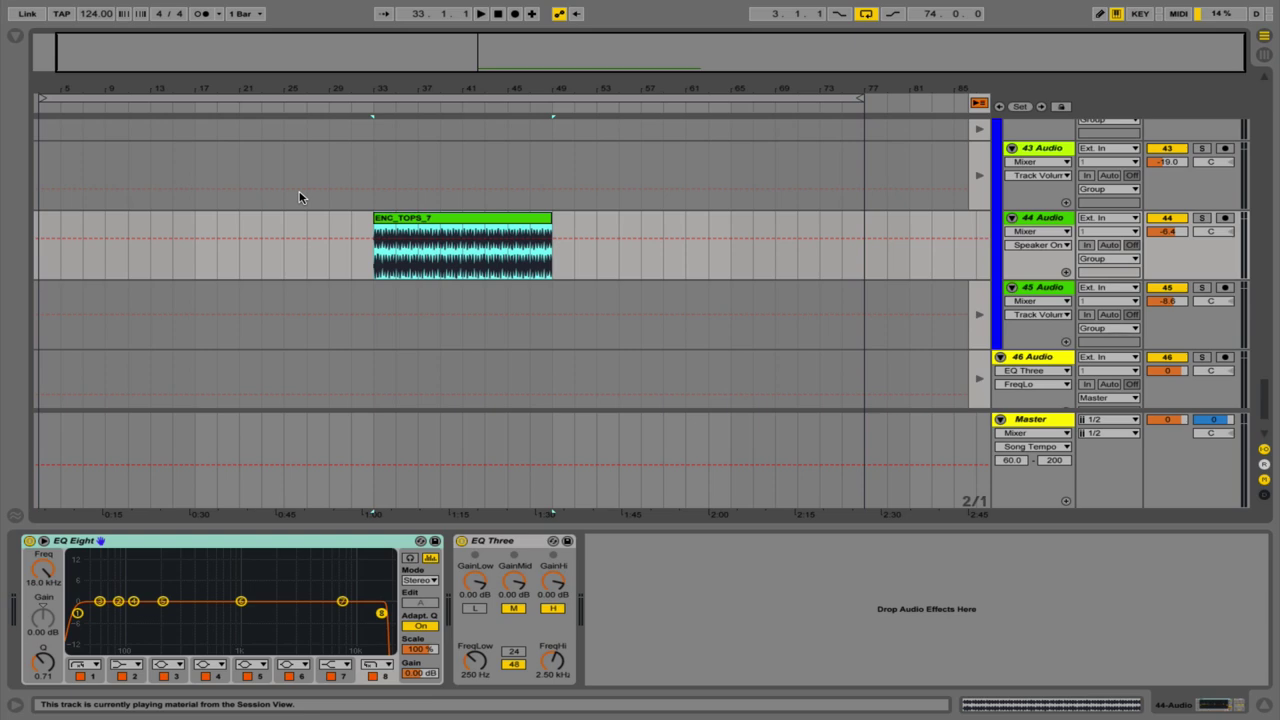
- Split the ENC_TOPS_7 clip on track 44 at bar 34, delete the remainder and consolidate the one-bar clip
double_click(424, 219)
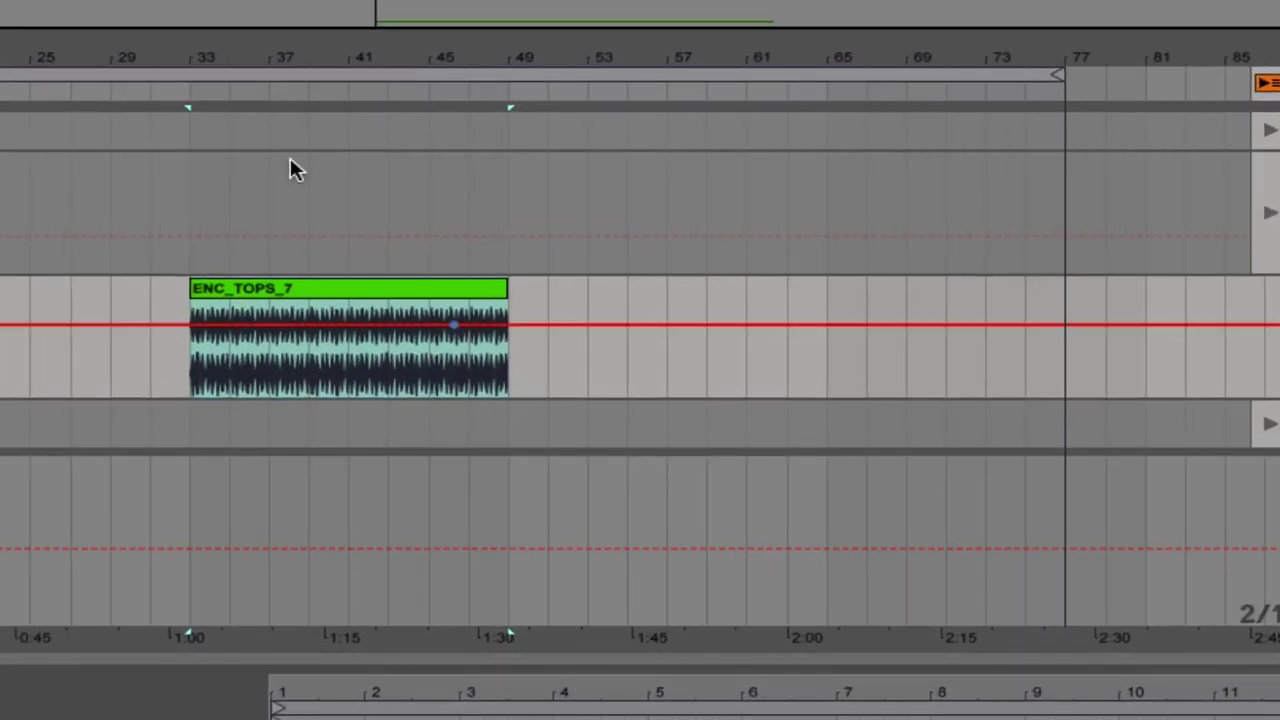
drag(217, 49, 174, 290)
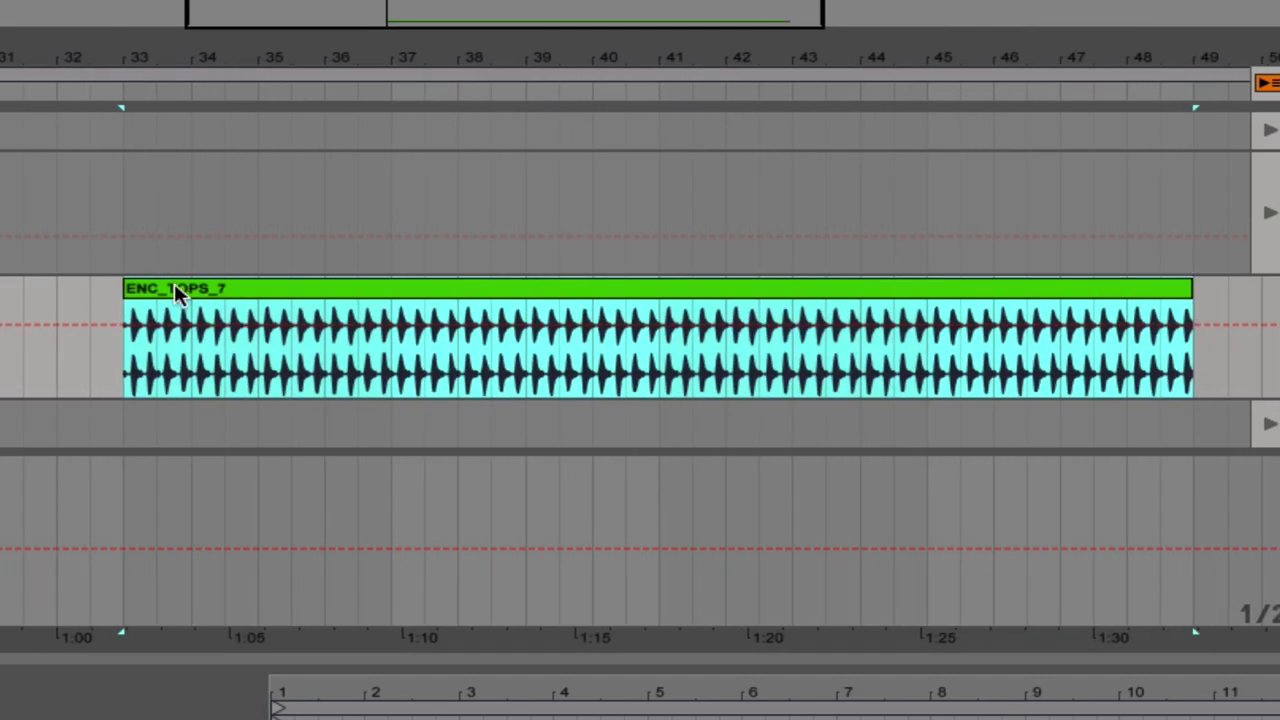
click(174, 354)
key(super+e)
click(330, 290)
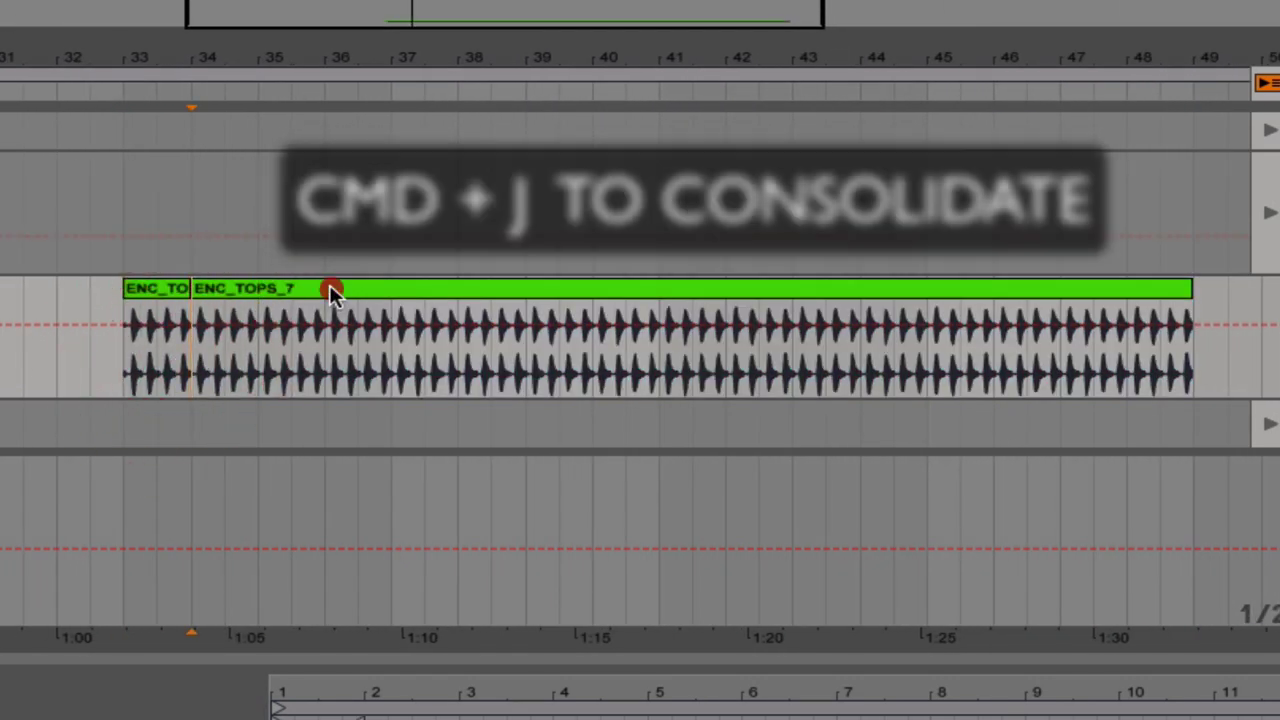
key(Delete)
click(137, 290)
key(super+j)
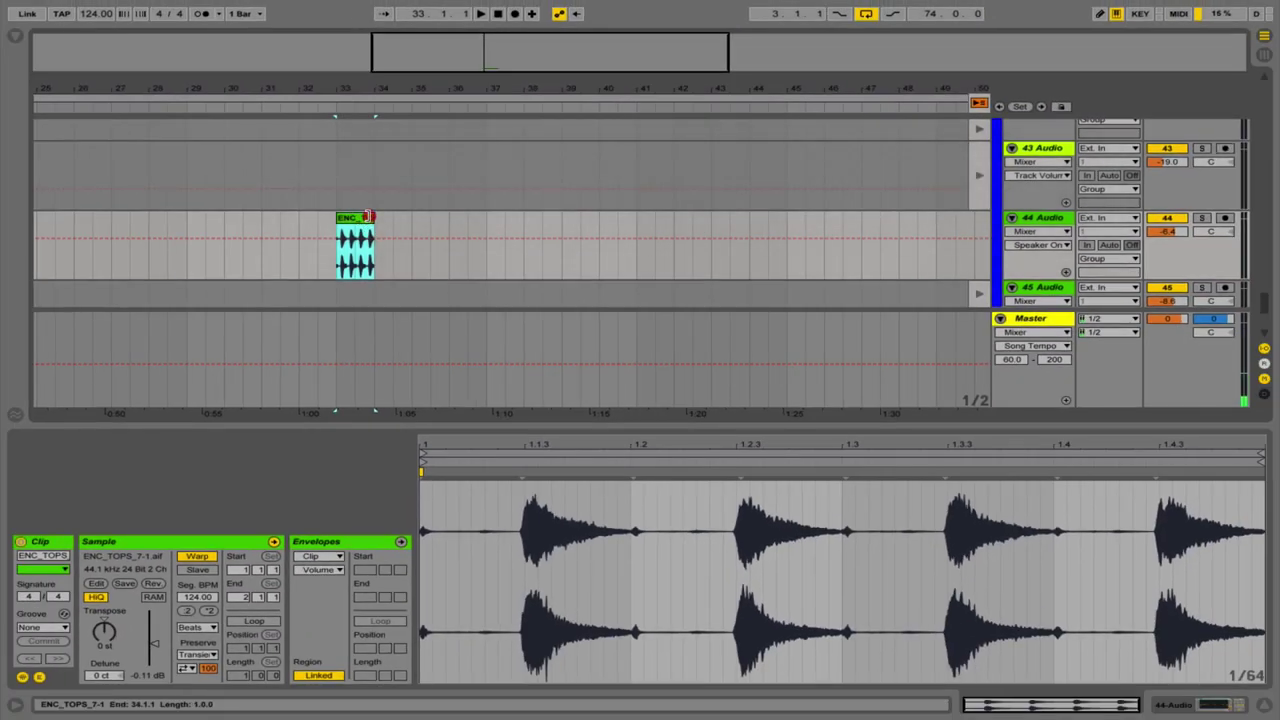
- Turn on looping for the consolidated one-bar clip and extend it to bar 49
click(920, 252)
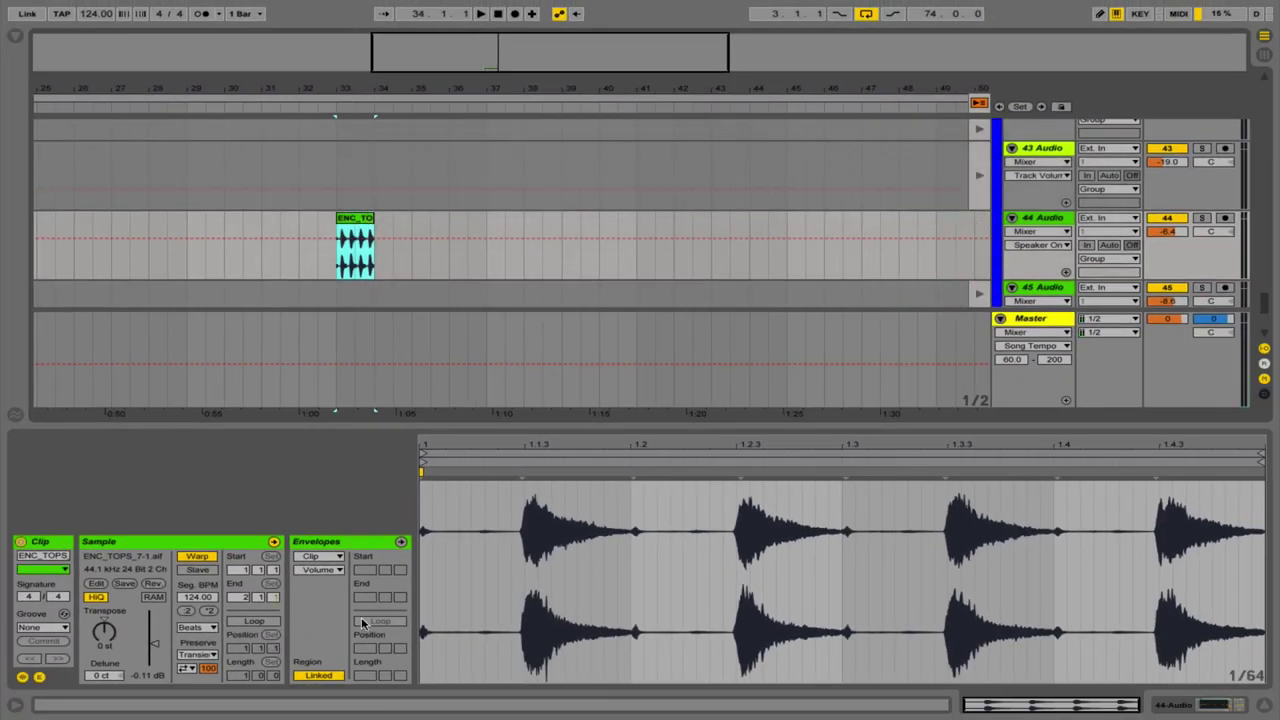
click(254, 620)
drag(372, 218, 934, 183)
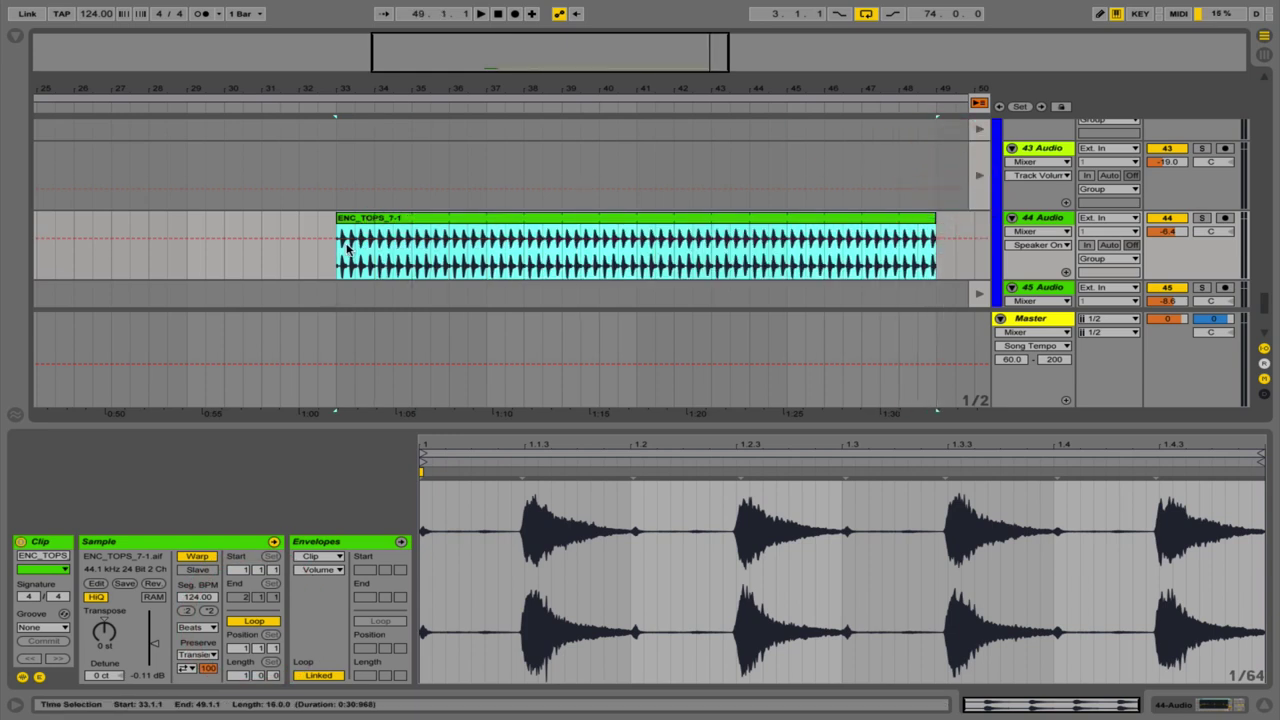
click(489, 218)
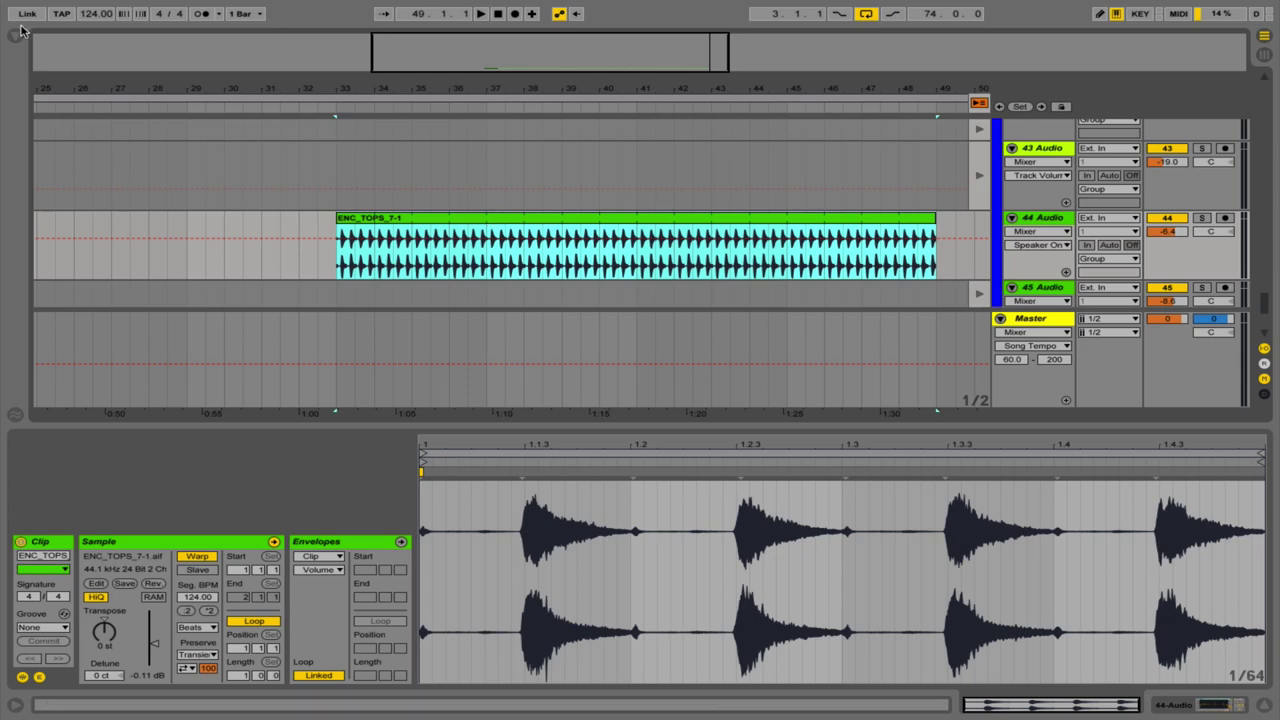
- Open file management for the current project and expand its unused files section
click(99, 8)
click(130, 123)
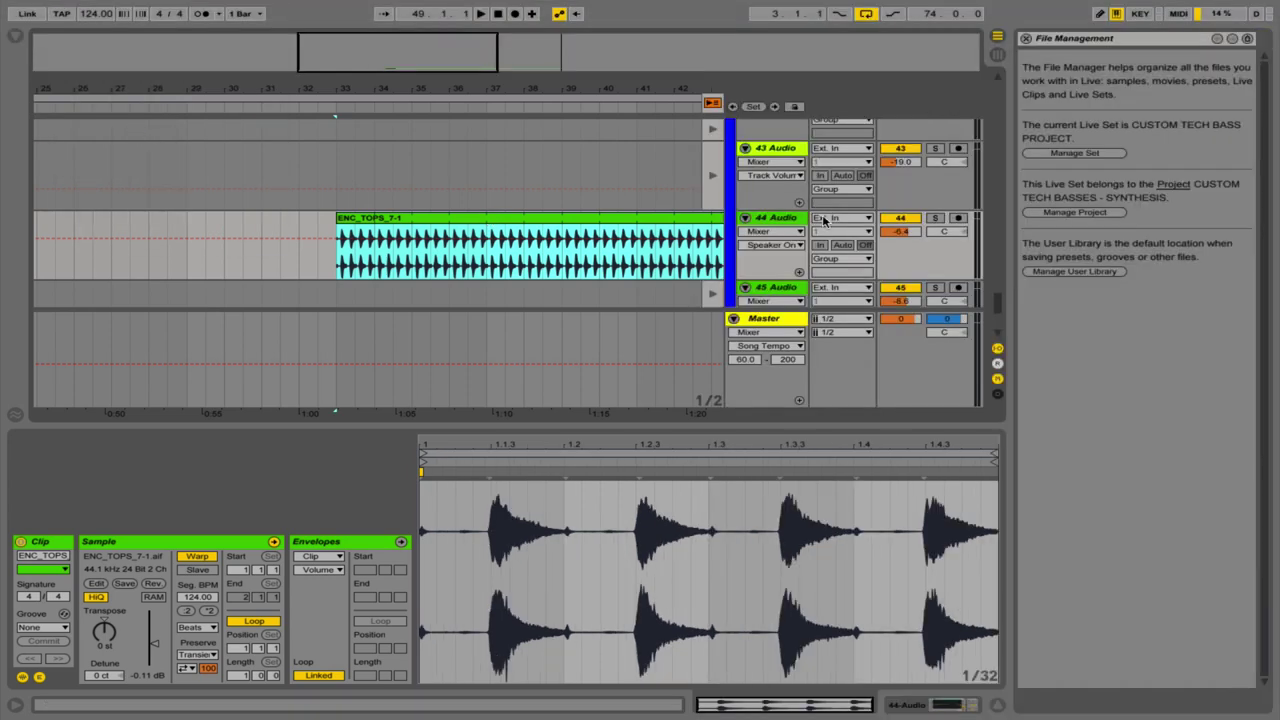
click(1075, 212)
click(1027, 173)
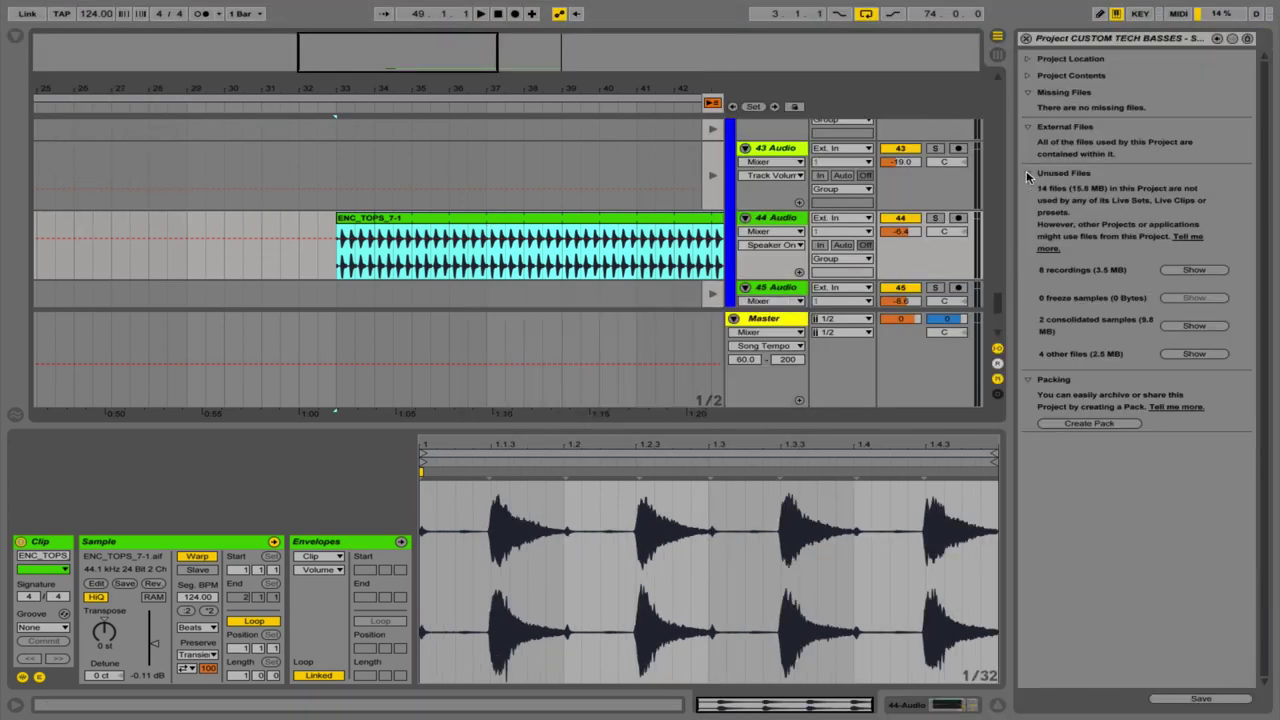
- List the project's unused consolidated samples and move ENC_TOPS_7.aif and Kick [No Fade]-1-1.aif to the trash
click(1190, 270)
click(1182, 326)
click(217, 72)
key(ctrl+a)
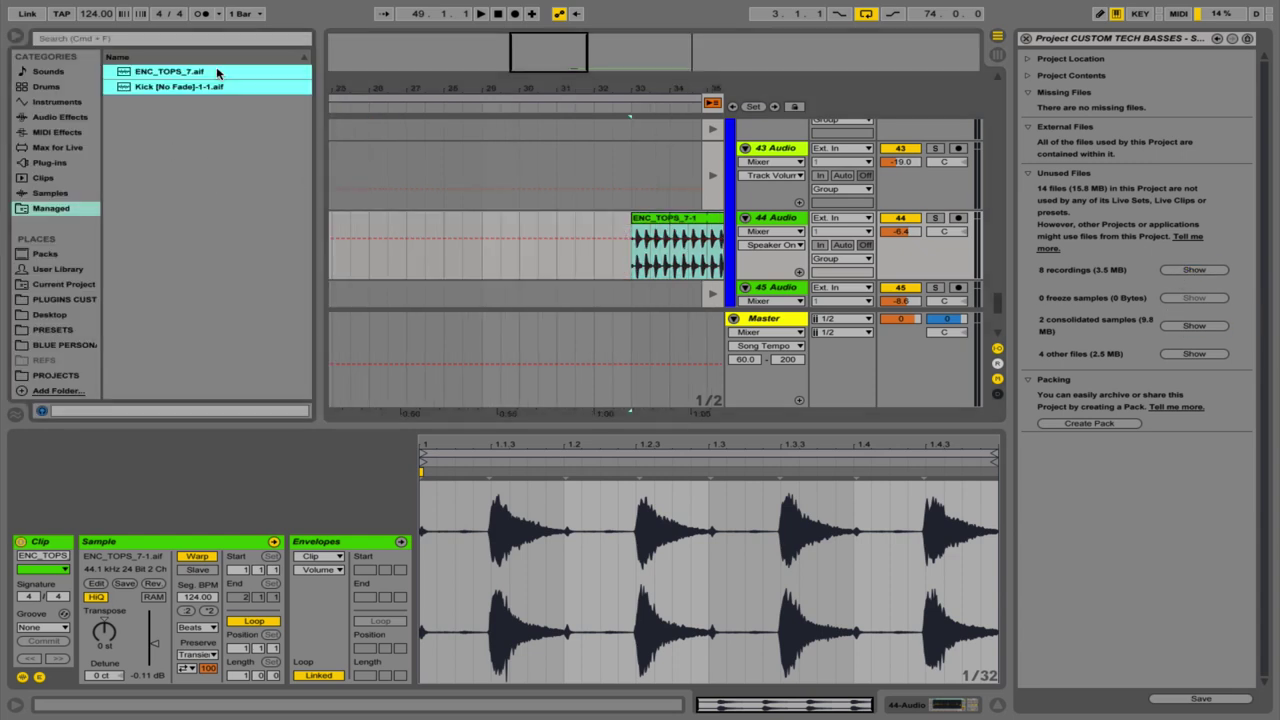
key(Delete)
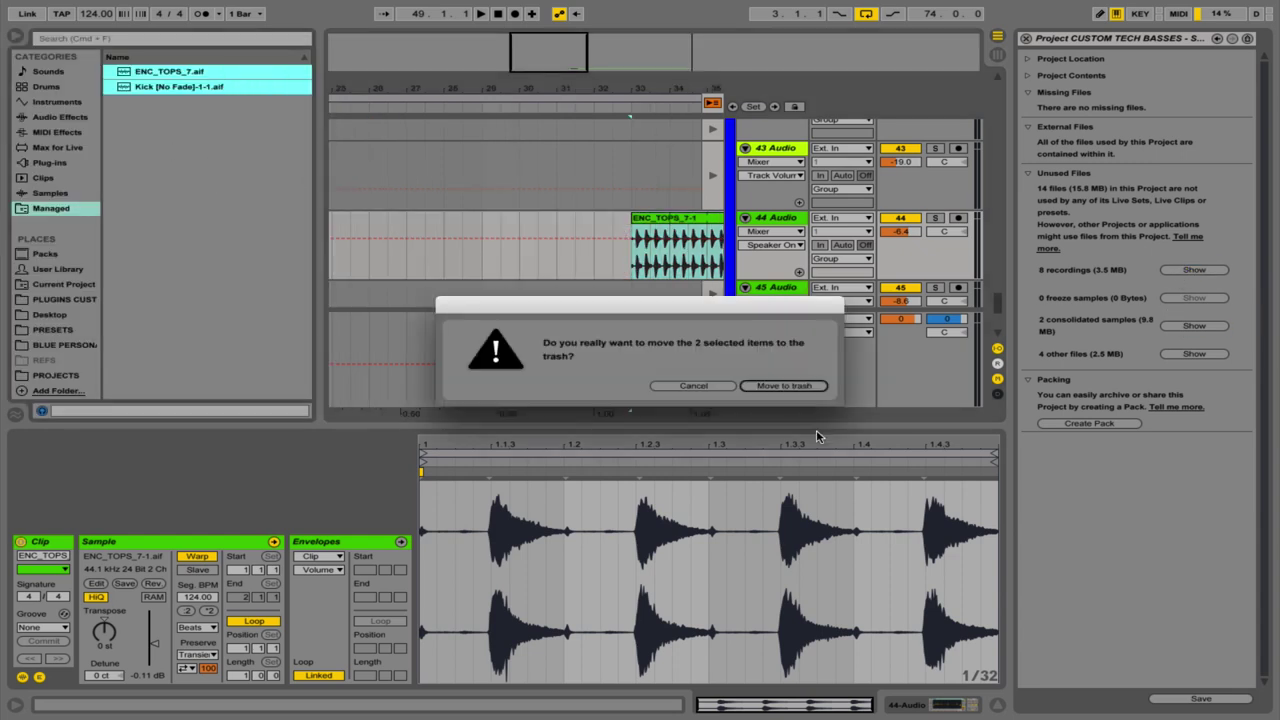
click(786, 386)
- Move all of the project's unused recordings to the trash and expand the project contents overview
click(1193, 270)
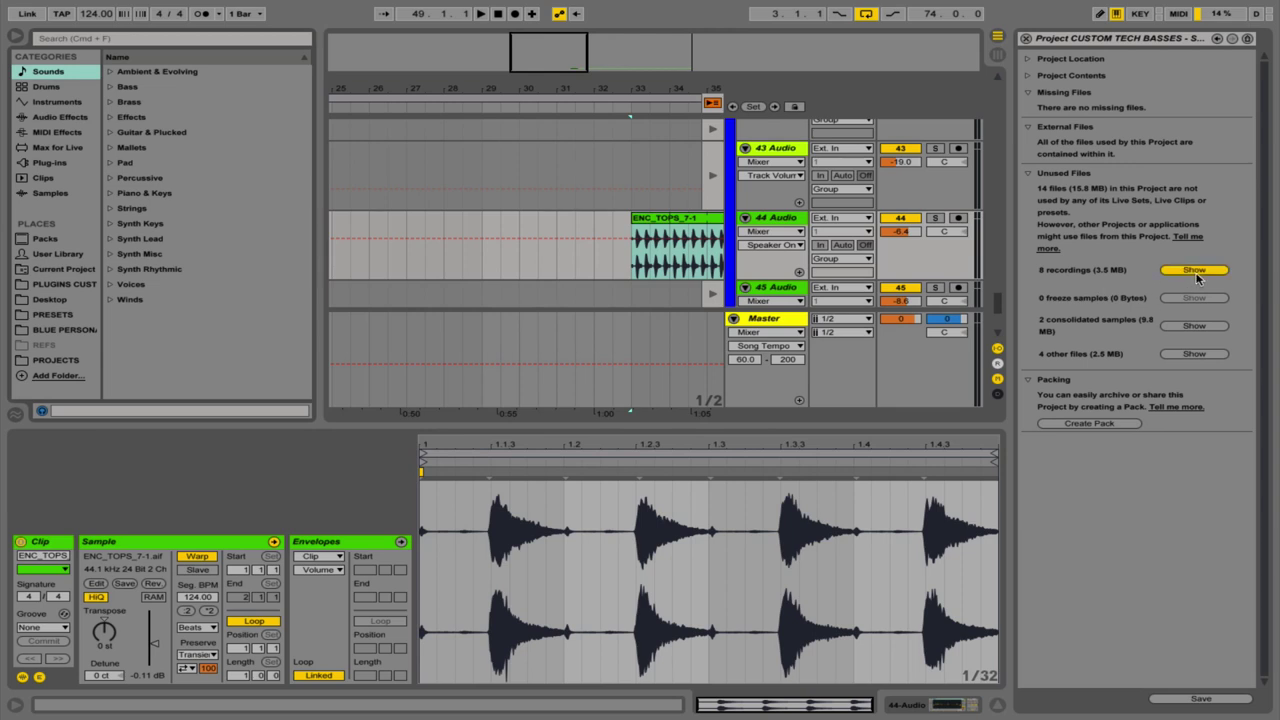
click(216, 180)
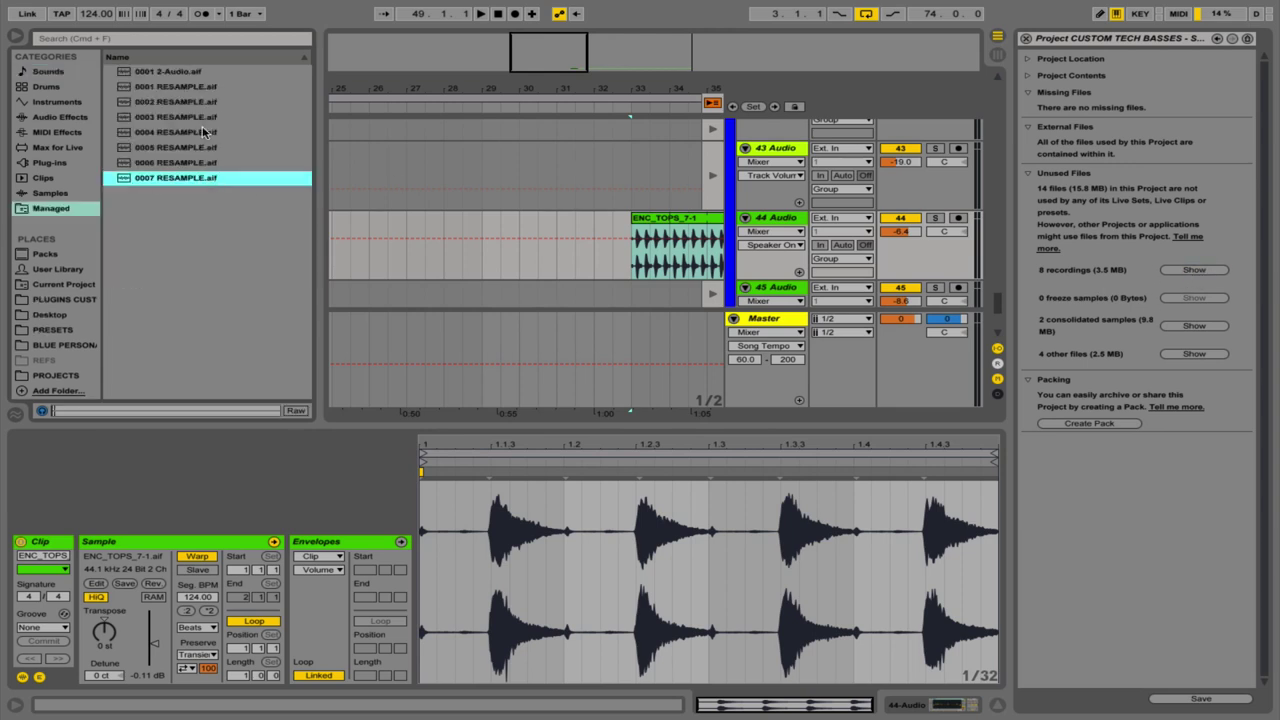
shift+click(186, 72)
key(Delete)
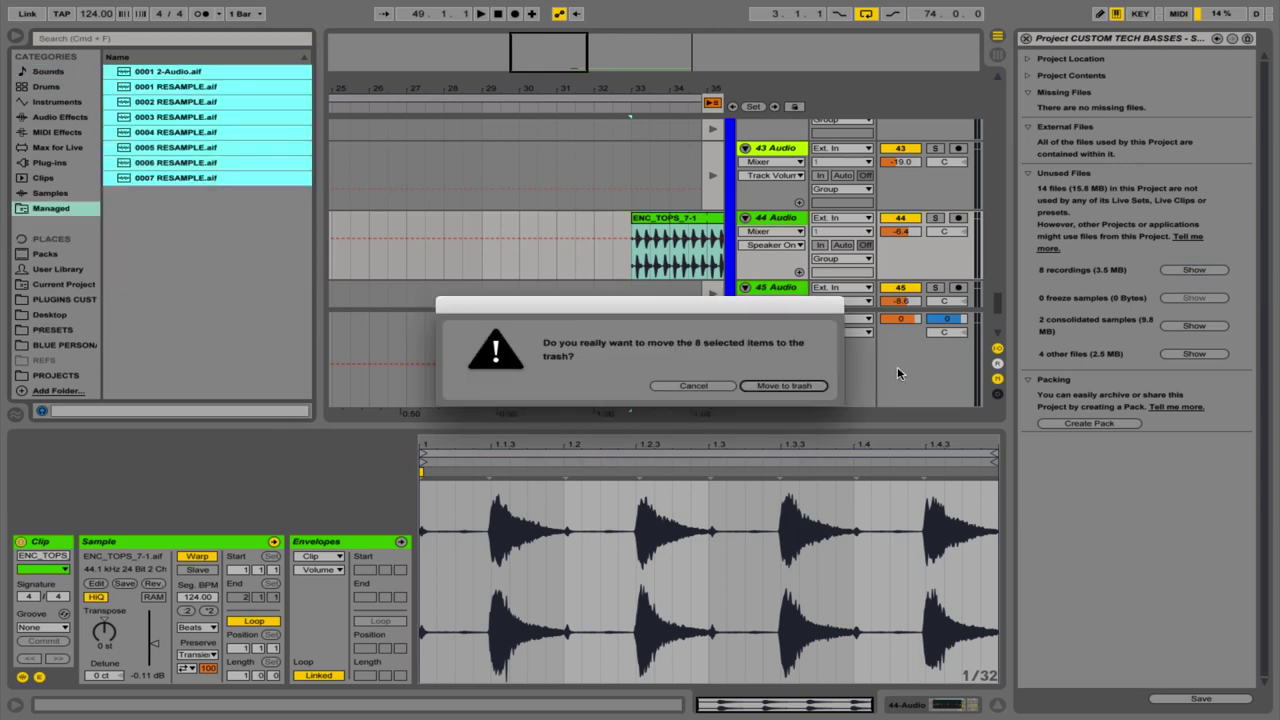
click(786, 387)
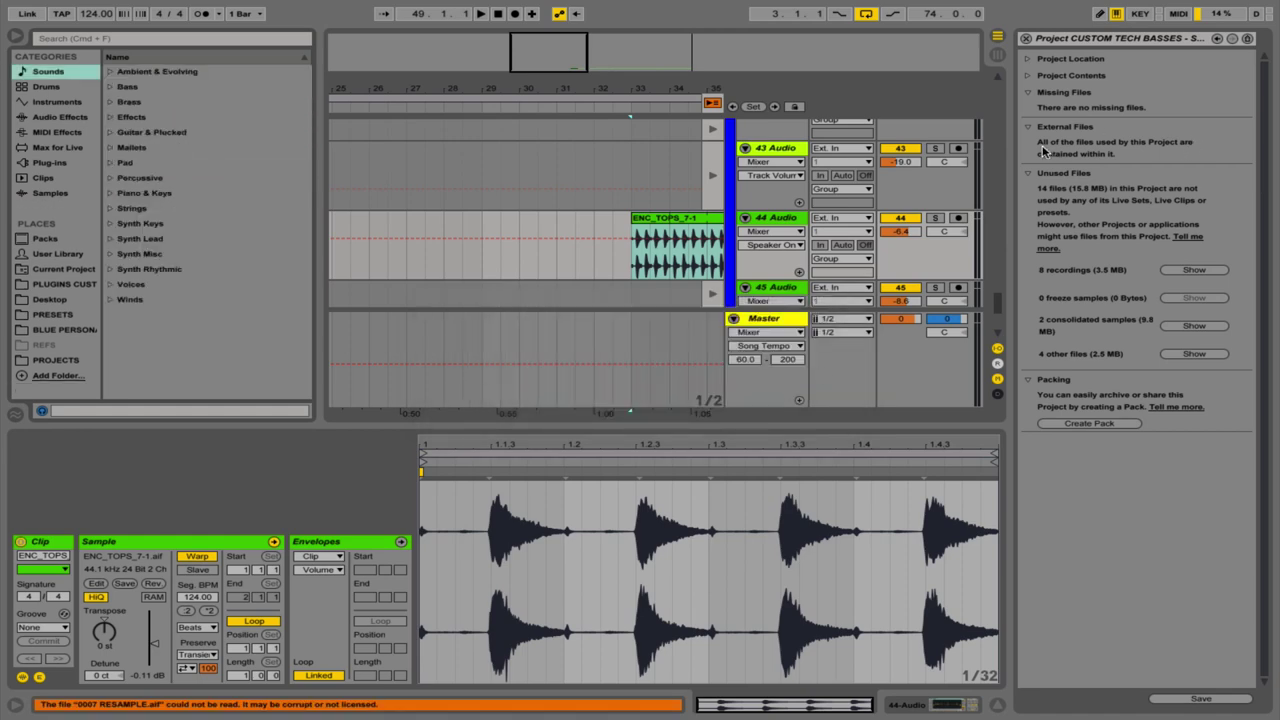
click(1029, 77)
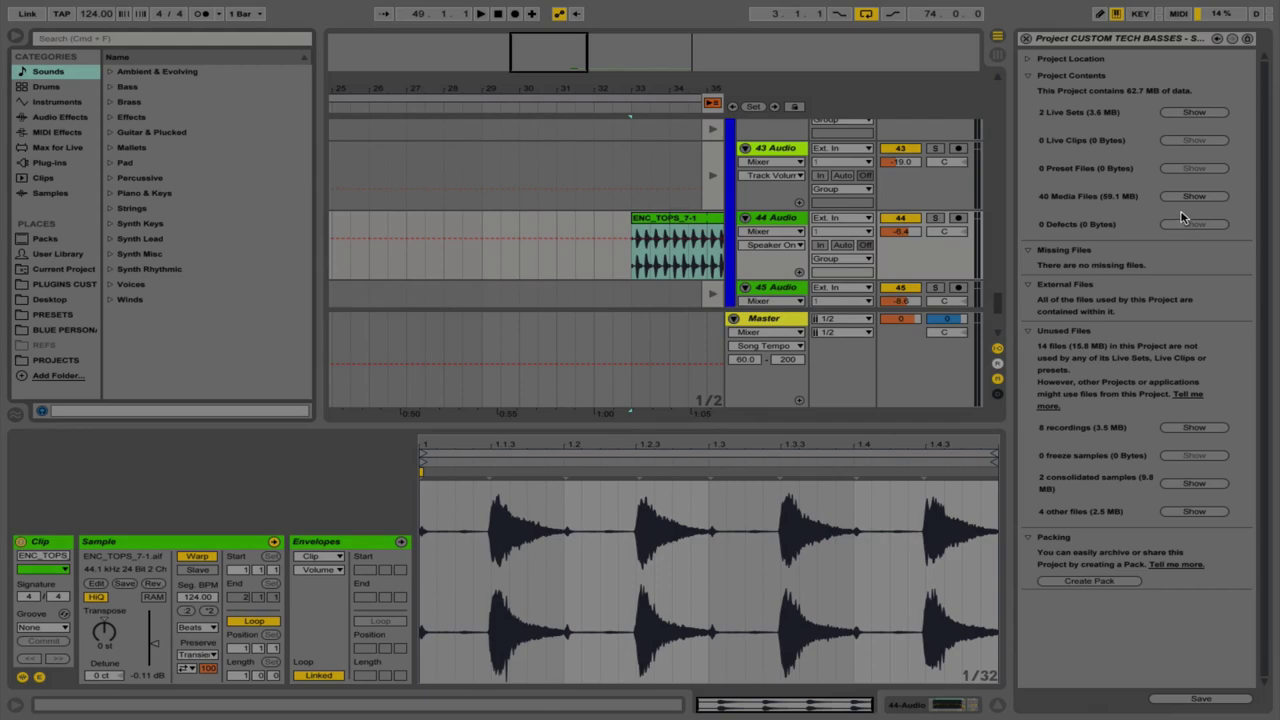
- List the media files contained in the current project
click(1190, 196)
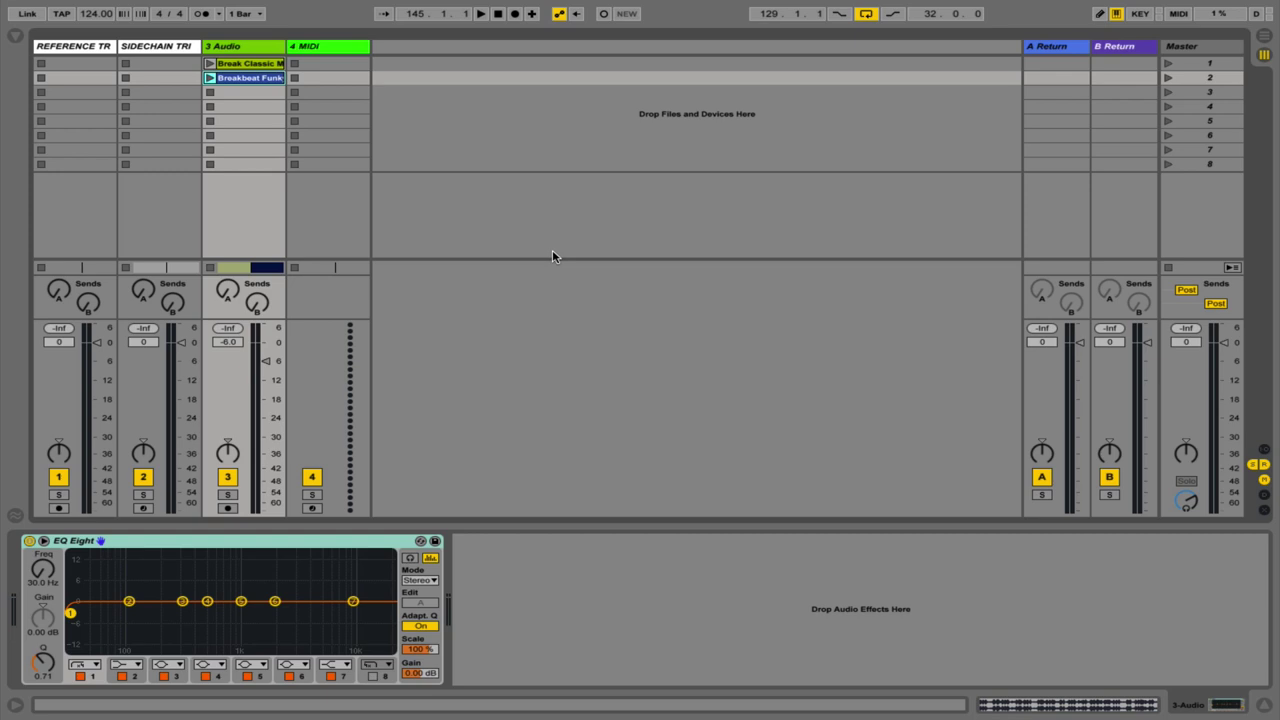
- Toggle between the Session and Arrangement views, and between the clip and device views for the Breakbeat Funky clip
key(Tab)
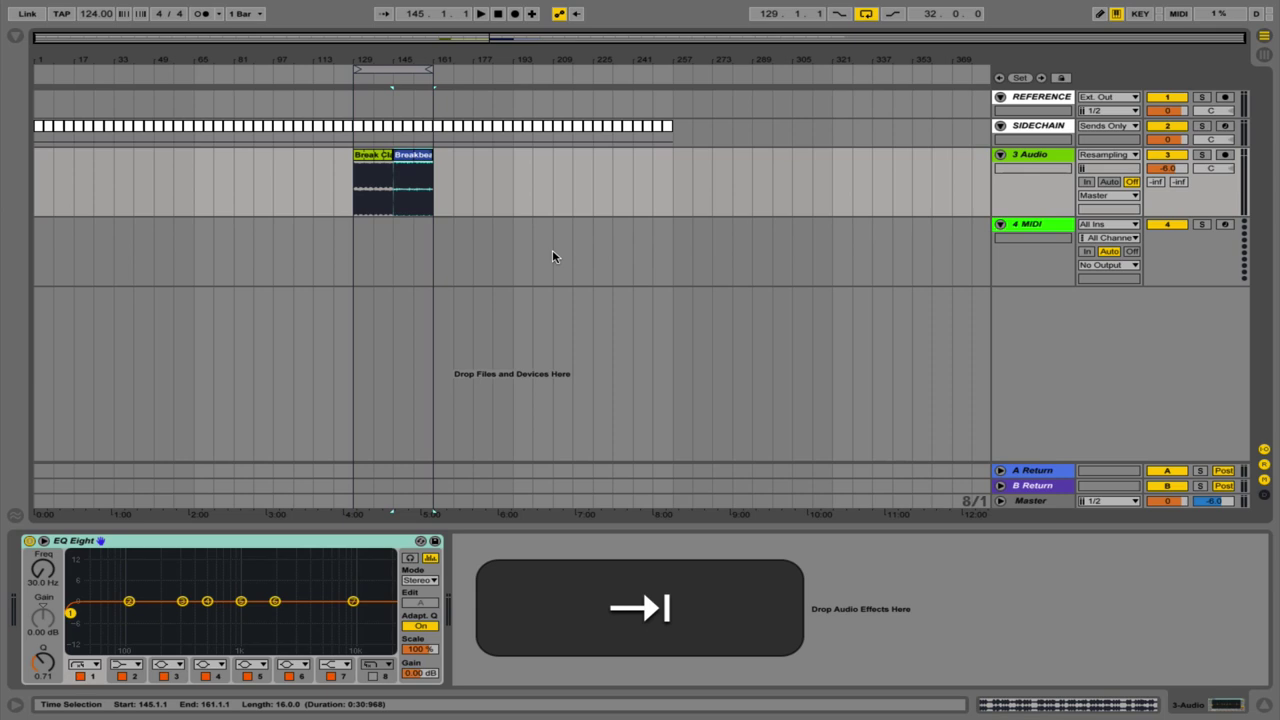
key(Tab)
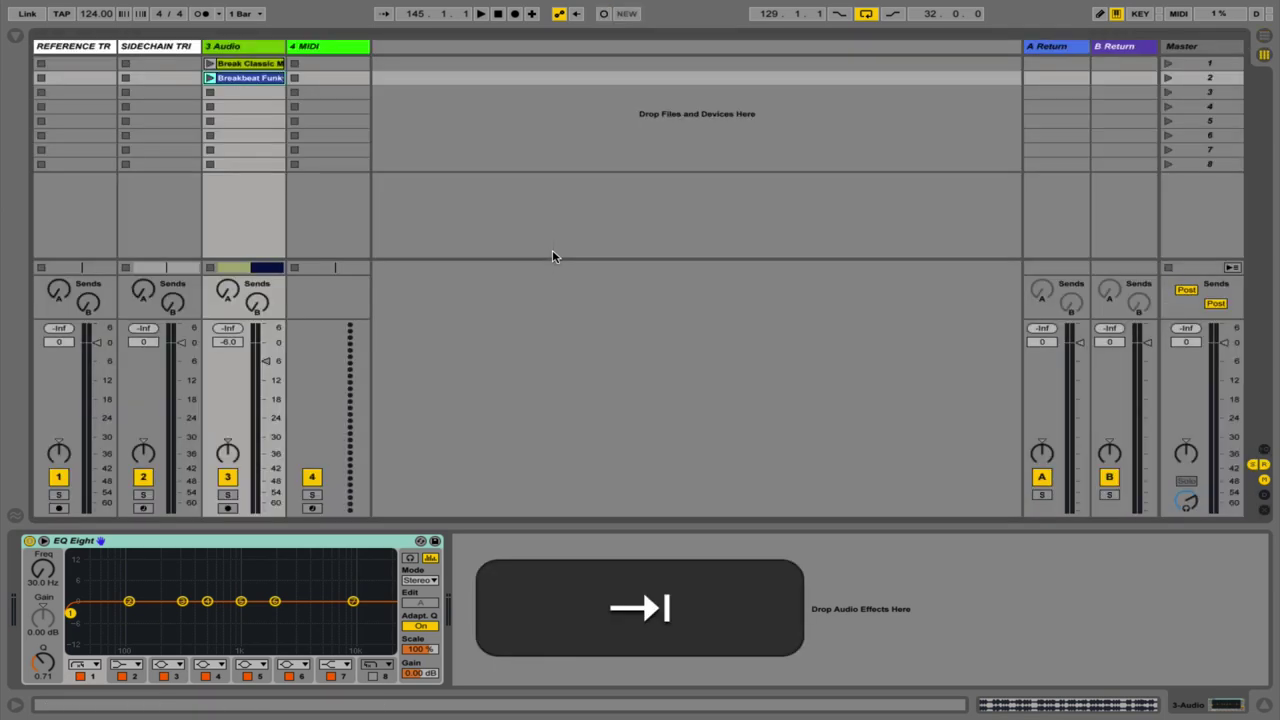
key(shift)
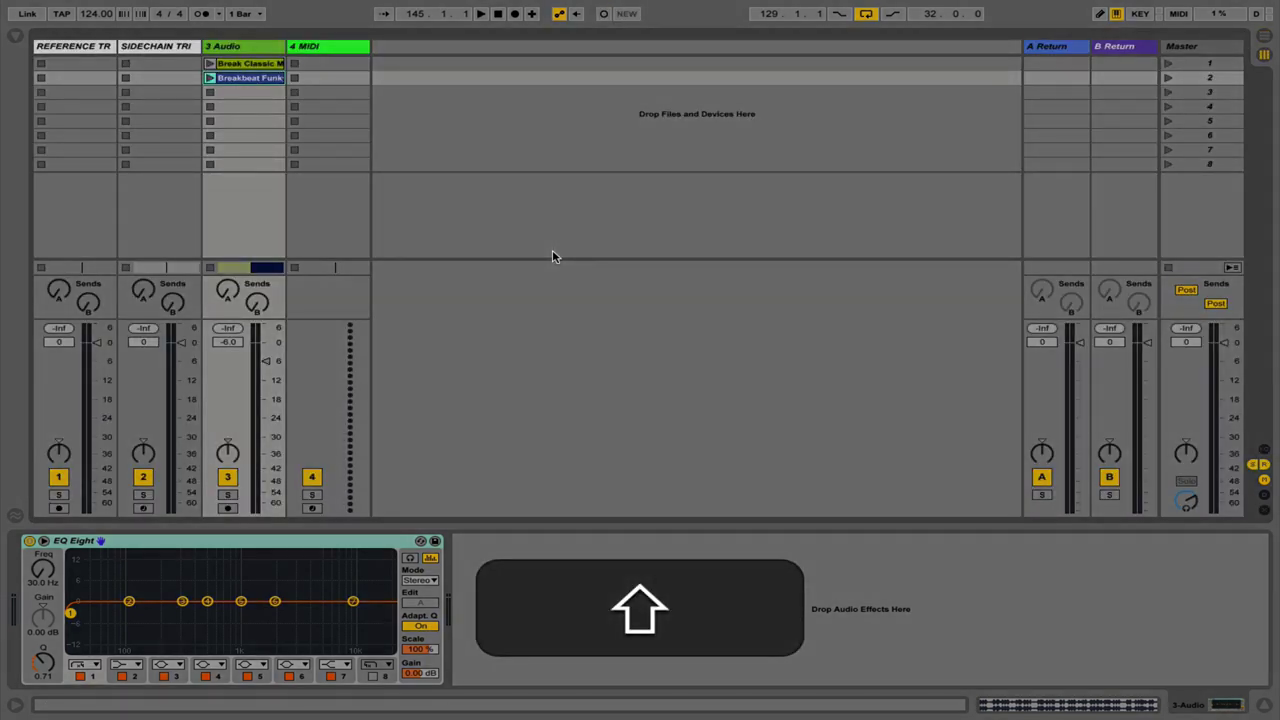
click(240, 78)
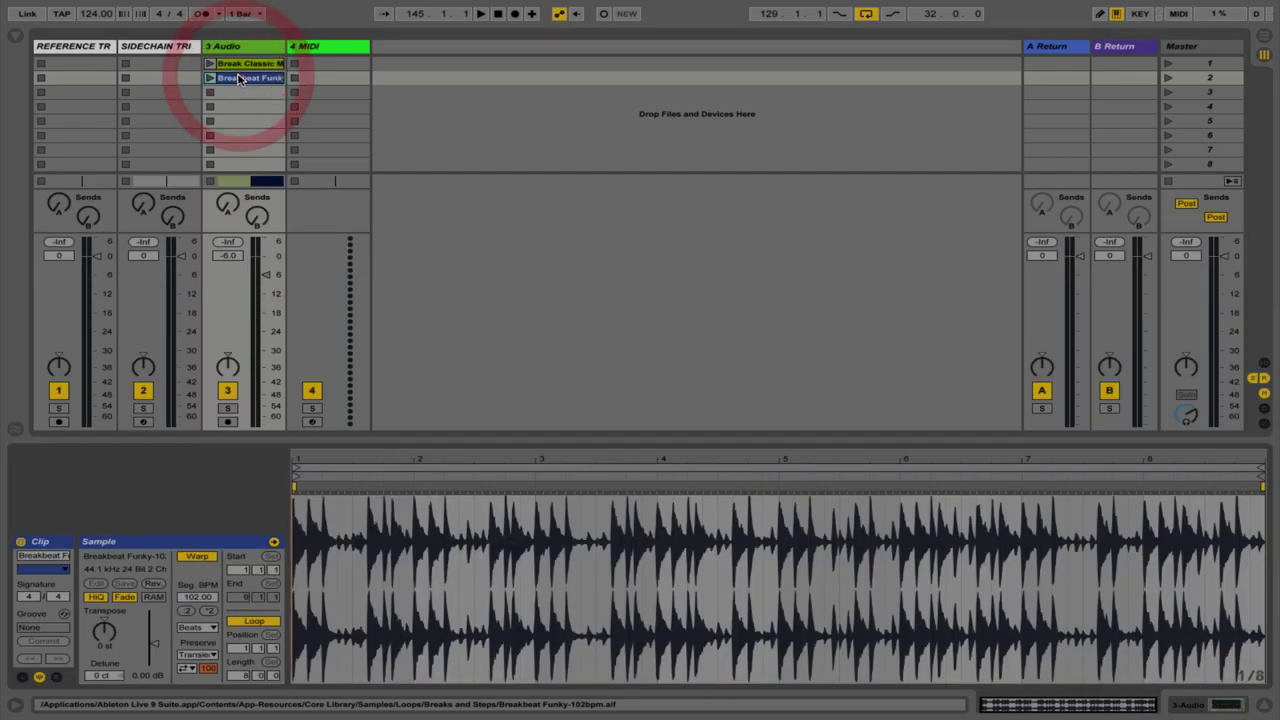
key(shift+Tab)
key(shift+Tab)
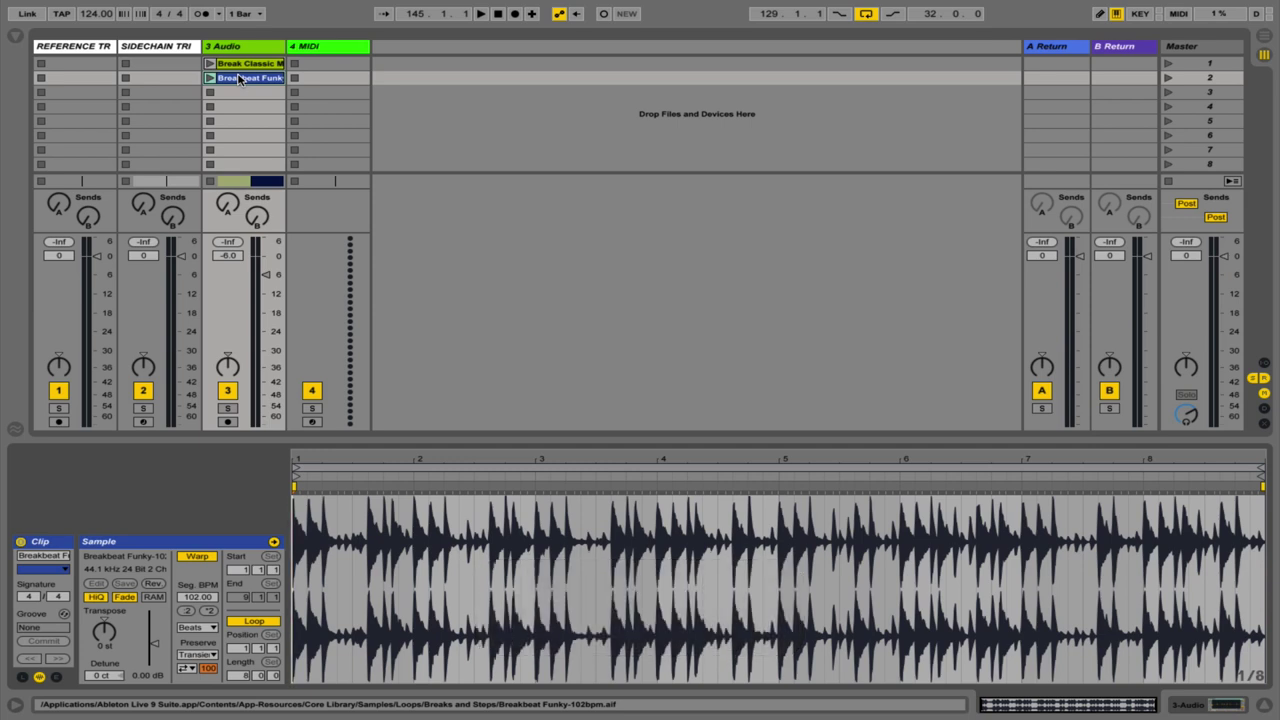
- Show and hide the browser, and toggle the arrangement overview on and off
key(super)
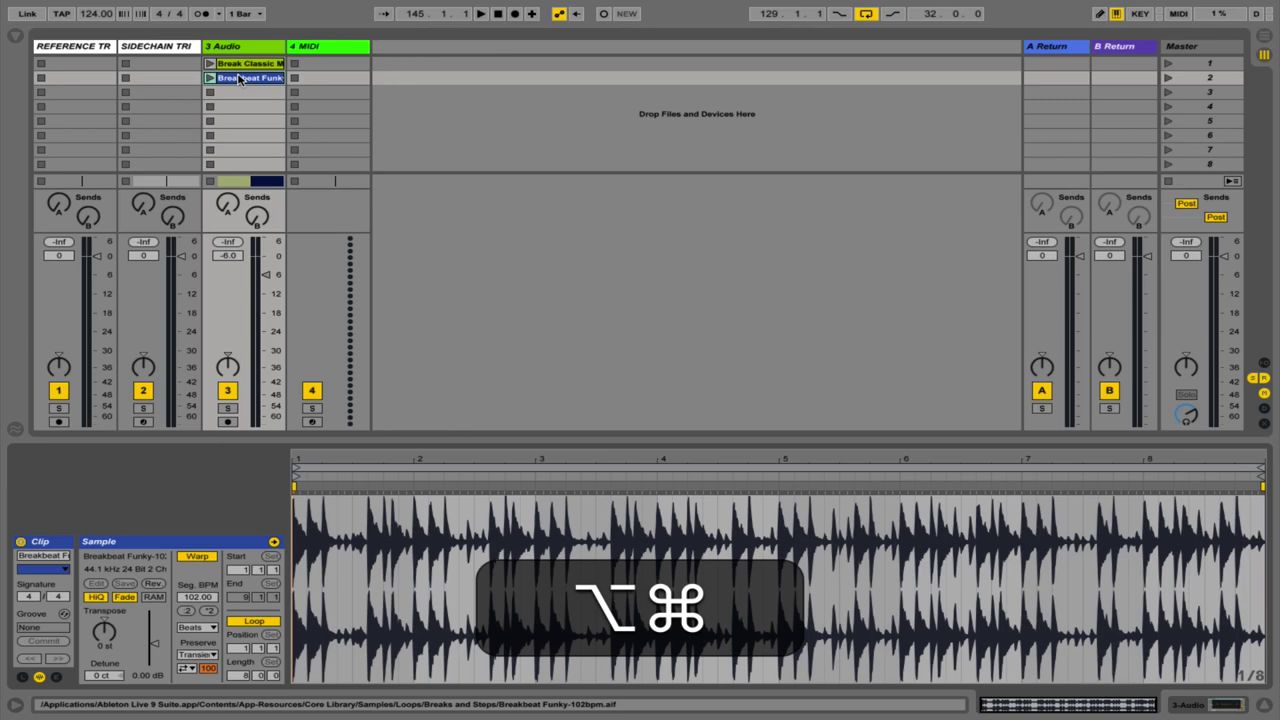
key(alt+super+b)
key(alt+super+b)
key(alt+super+o)
key(alt+super+o)
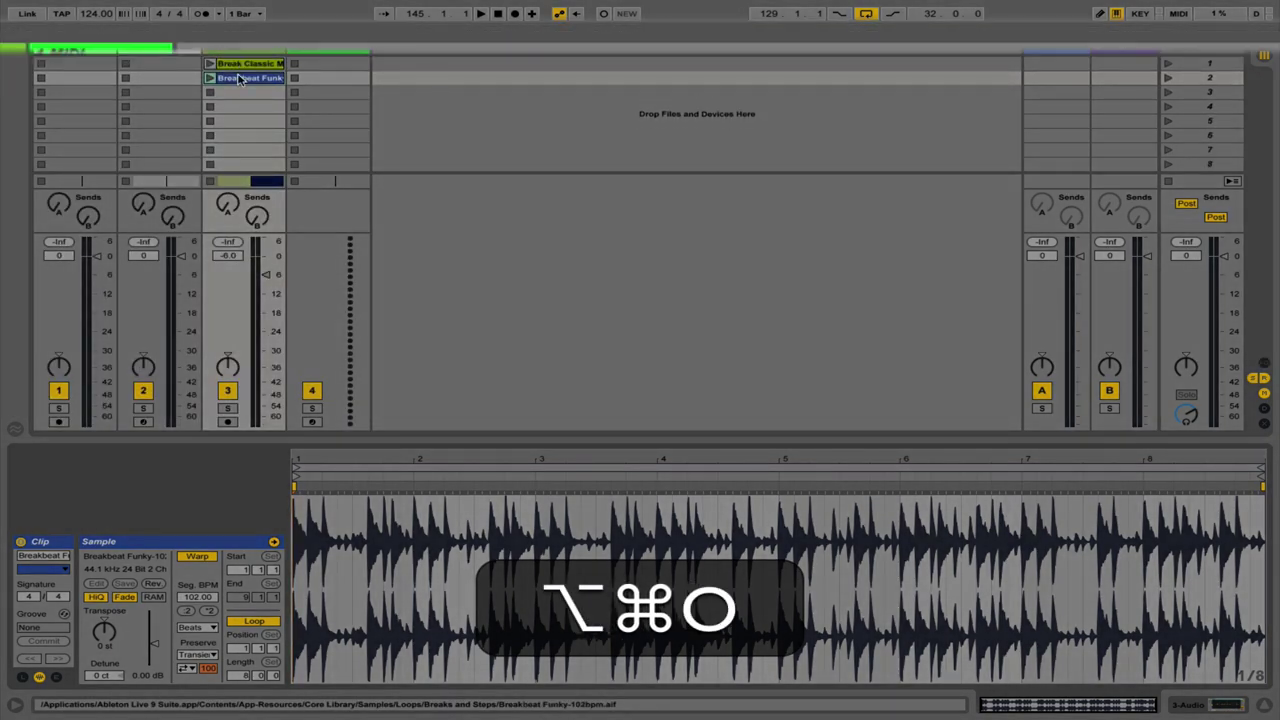
- Toggle the Session view's in/out, sends, returns and mixer sections to demonstrate their visibility
key(alt+super+i)
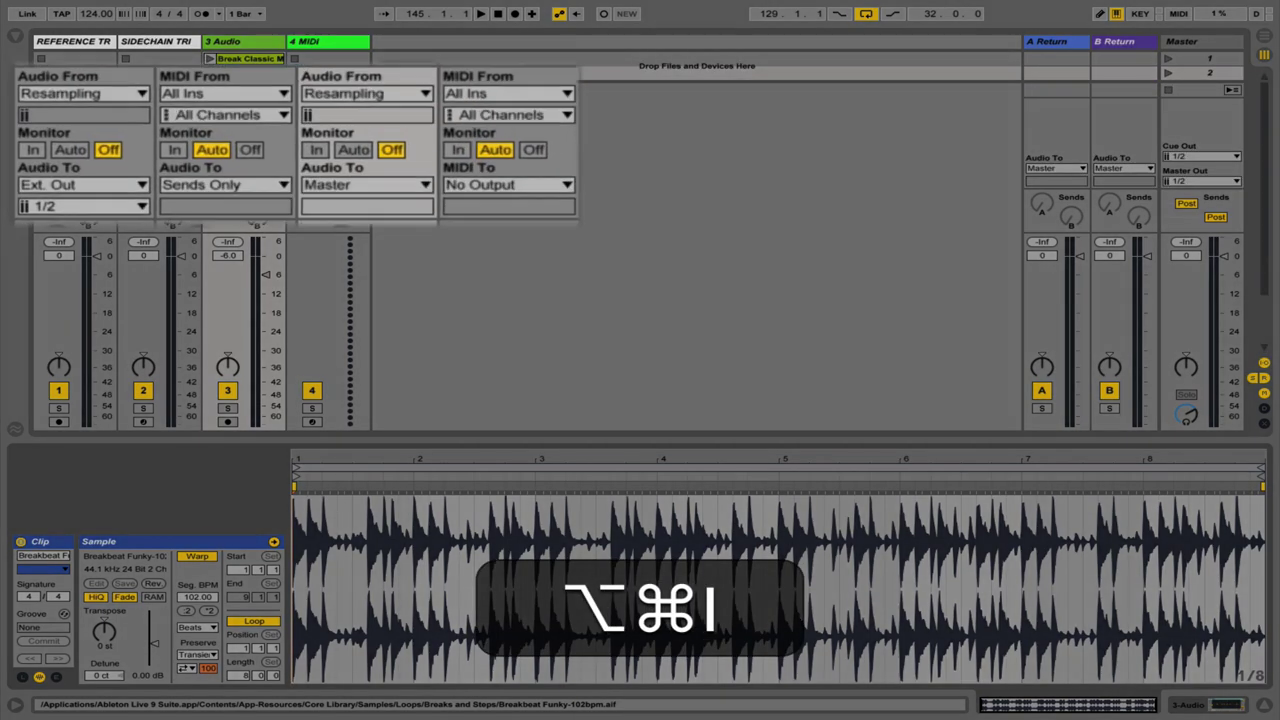
key(alt+super+i)
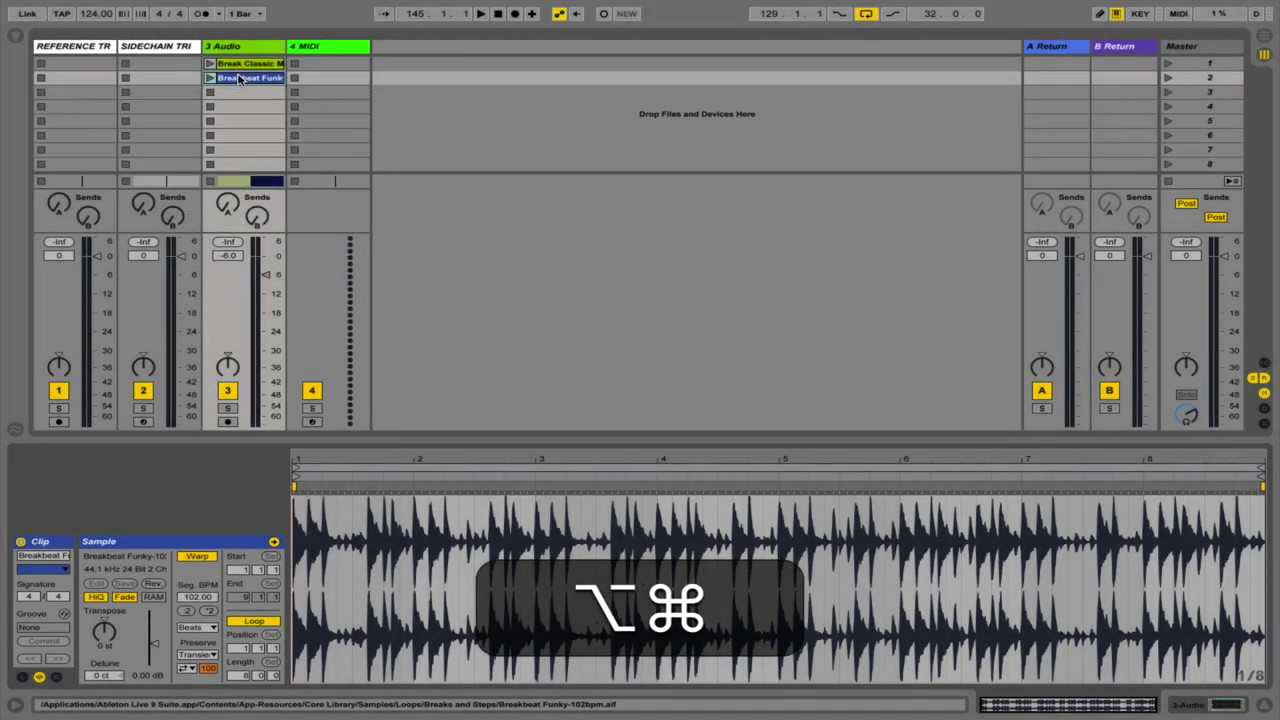
key(alt+super+s)
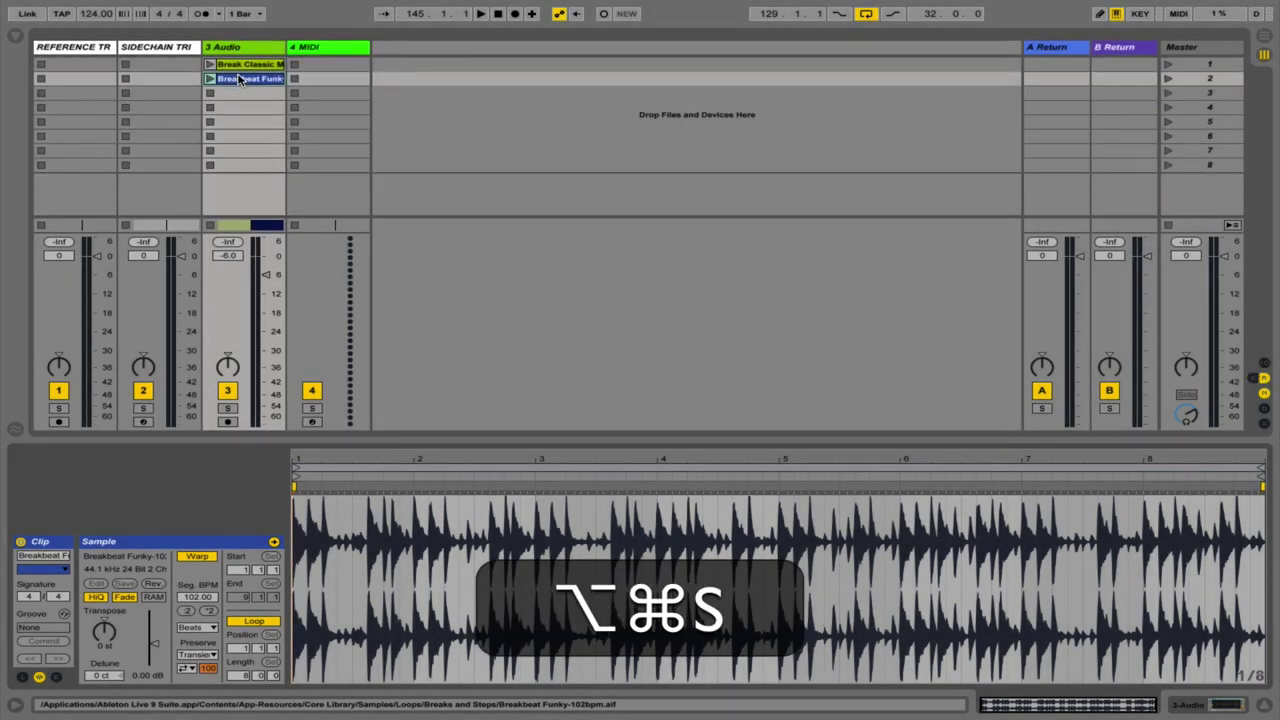
key(alt+super+s)
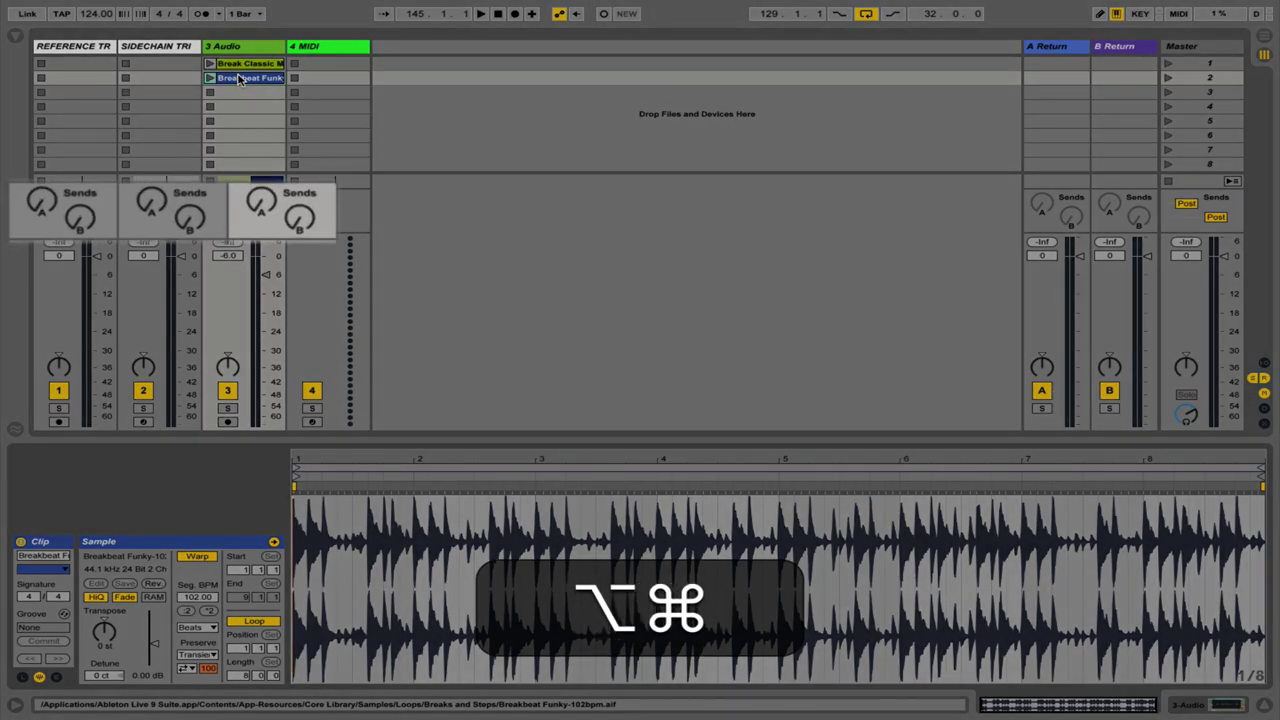
key(alt+super+r)
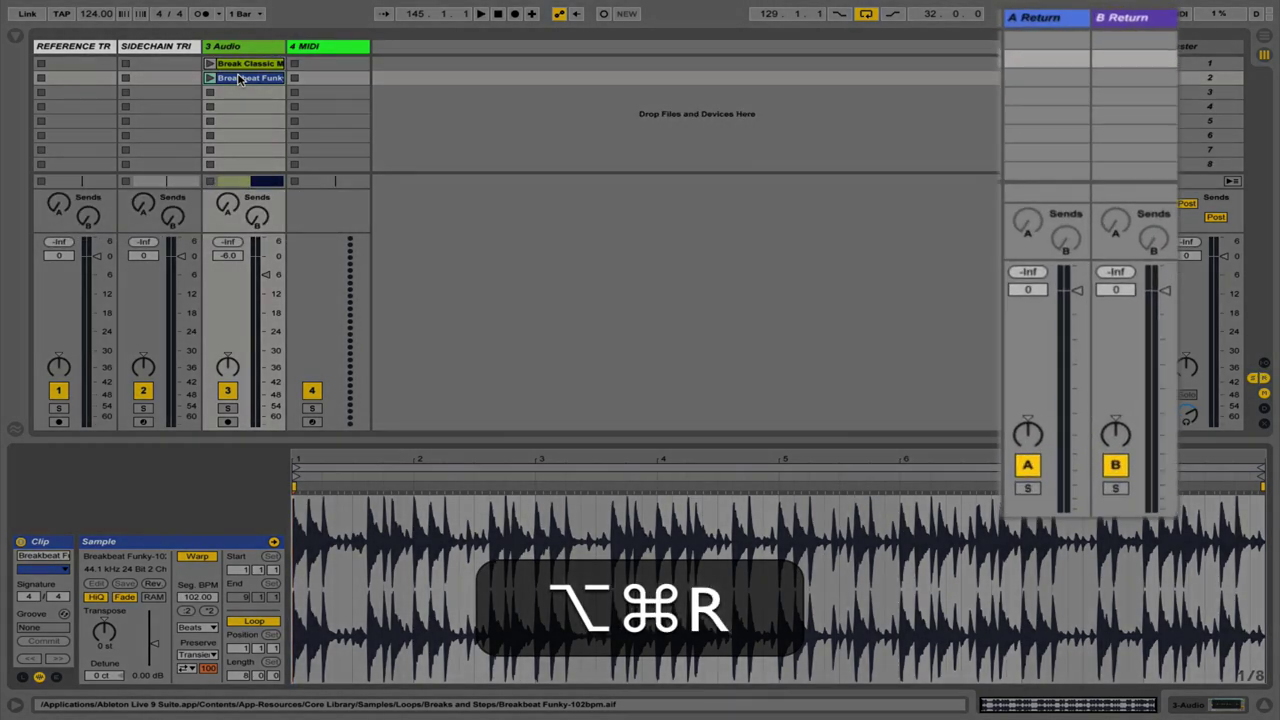
key(alt+super+m)
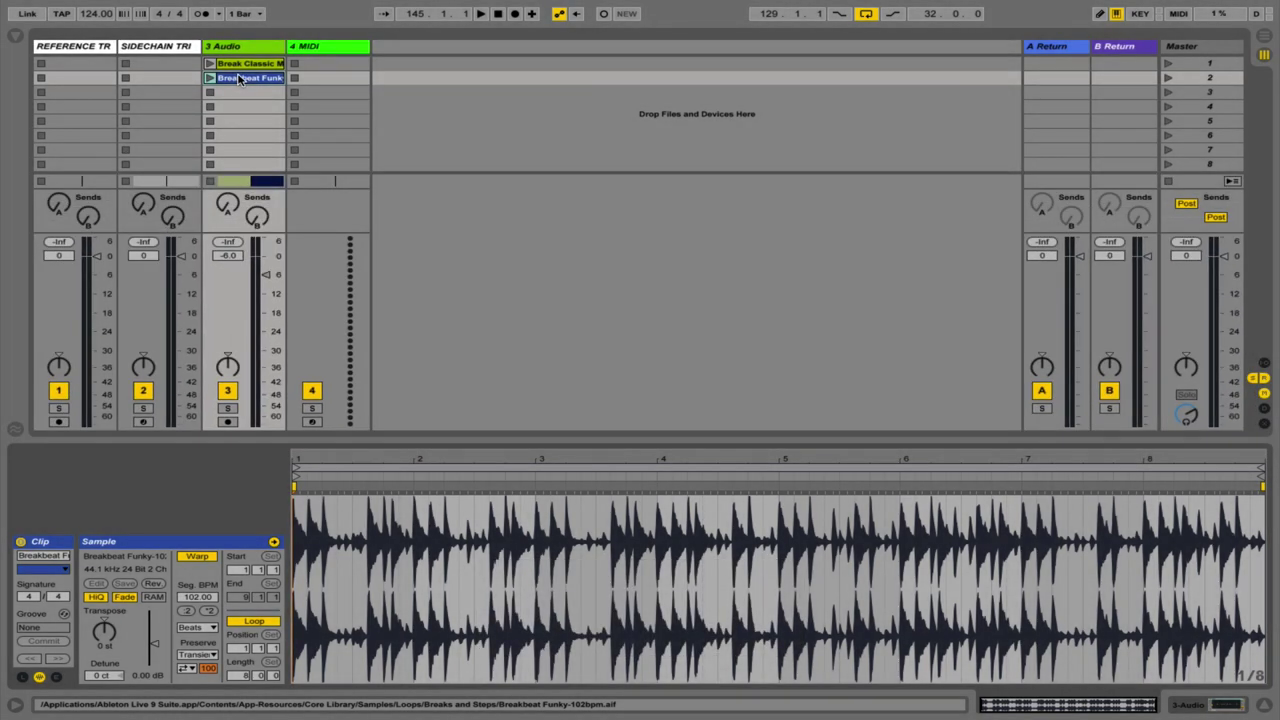
- Show the in/out section in the Session view, and hide the mixer, sends and returns in the Arrangement view
key(alt+super+i)
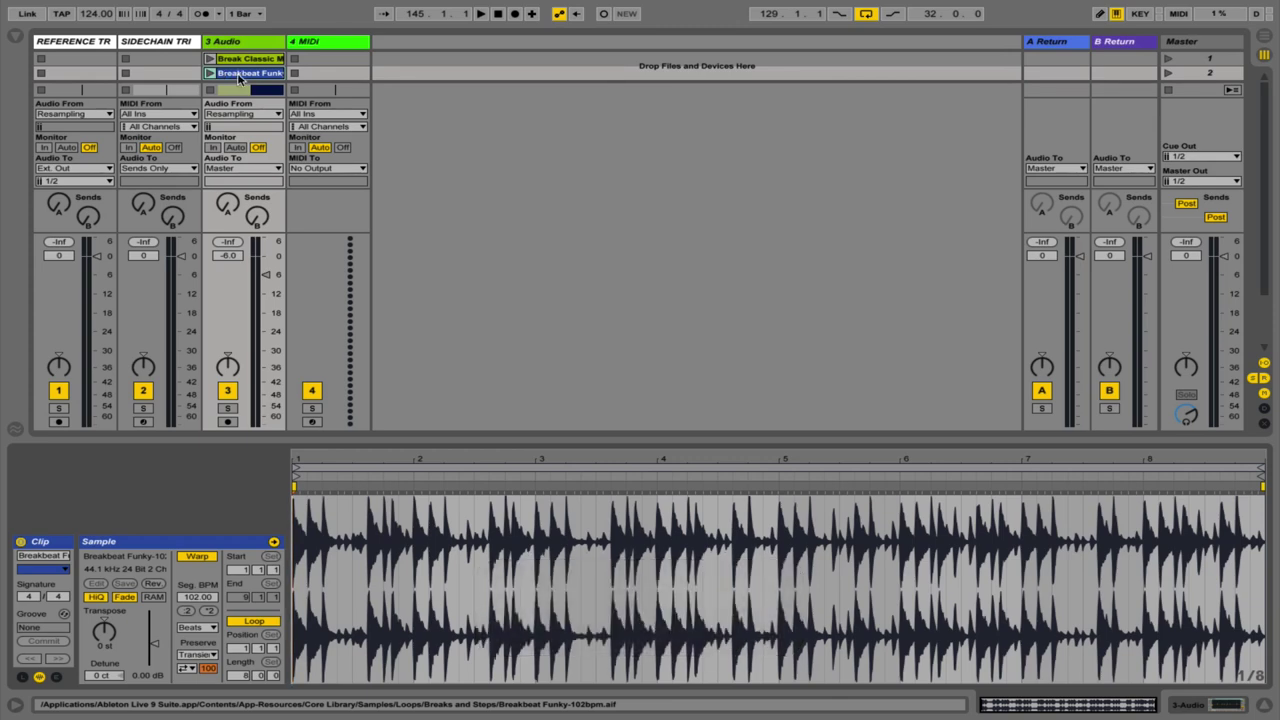
key(Tab)
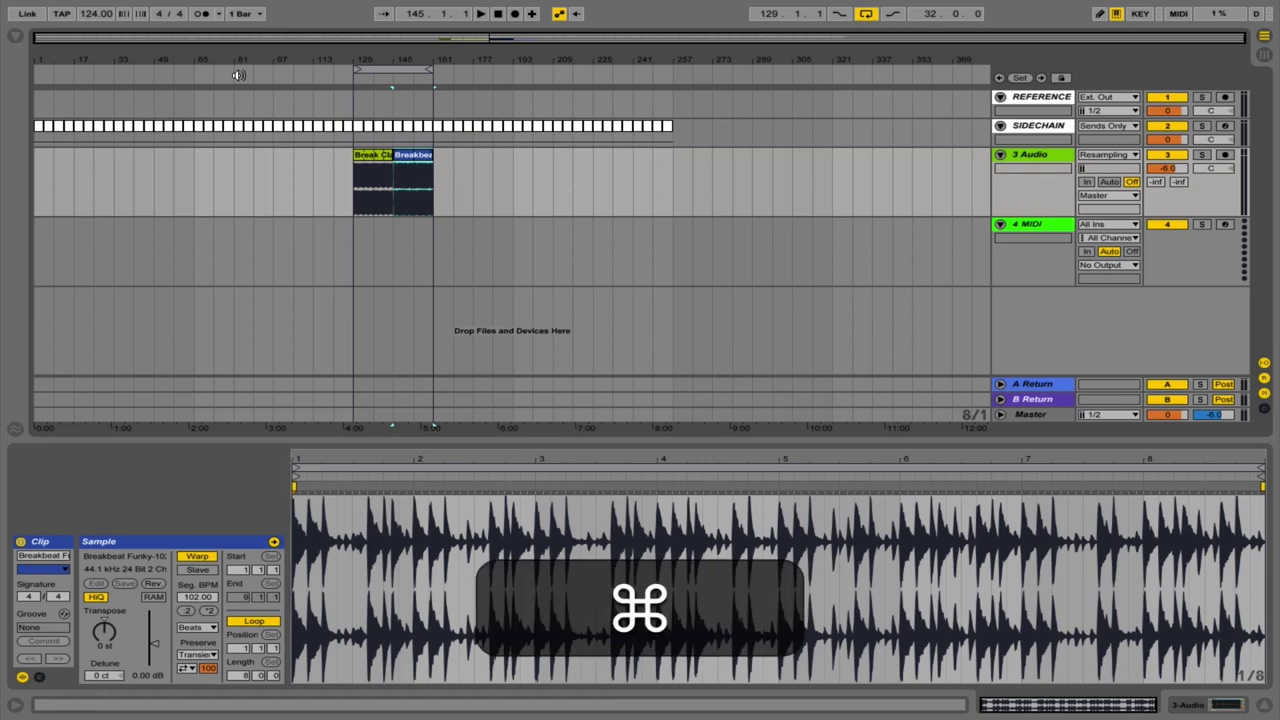
key(alt+super+m)
key(alt+super+s)
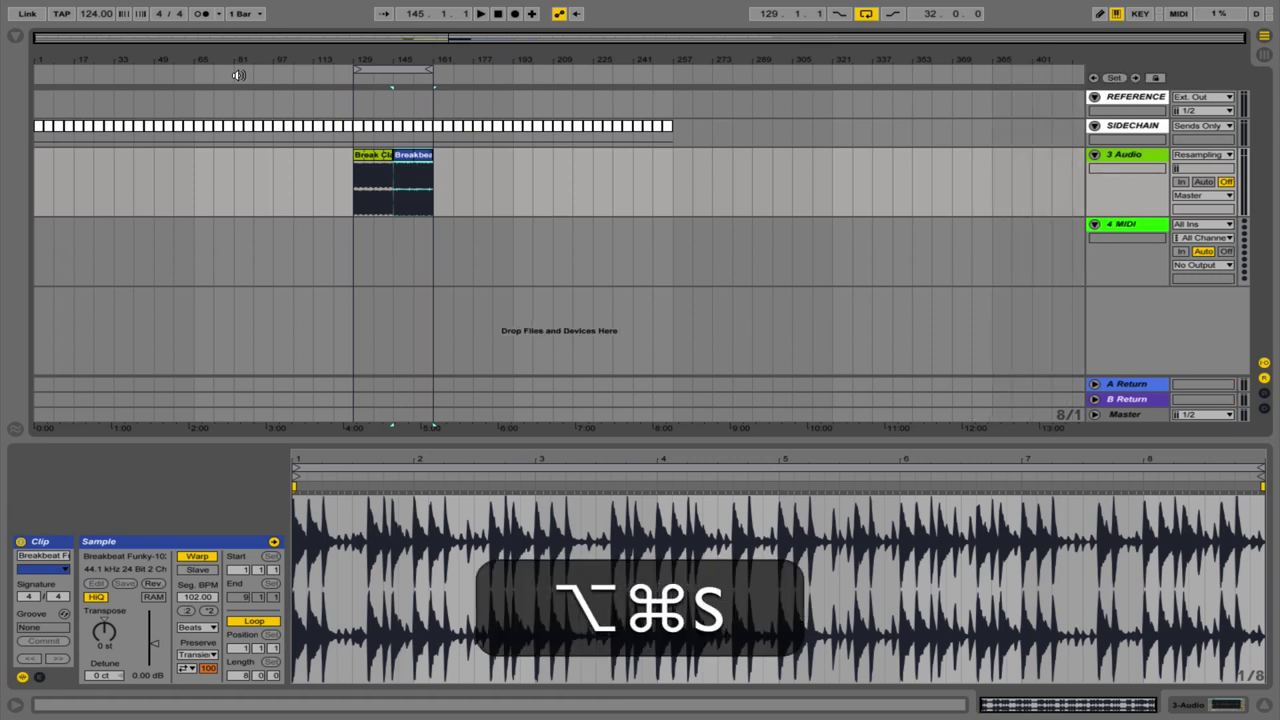
key(alt+super+r)
key(alt+super+Tab)
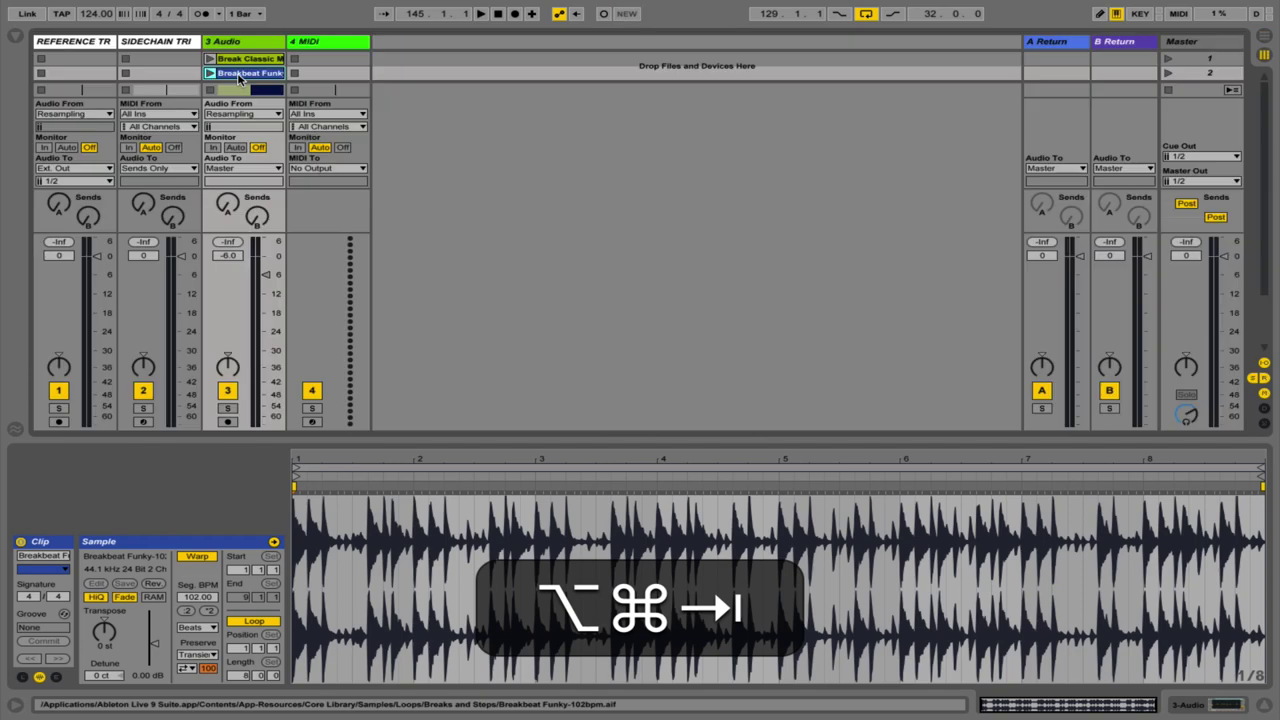
- Show the browser and activate its search field
key(alt+super+b)
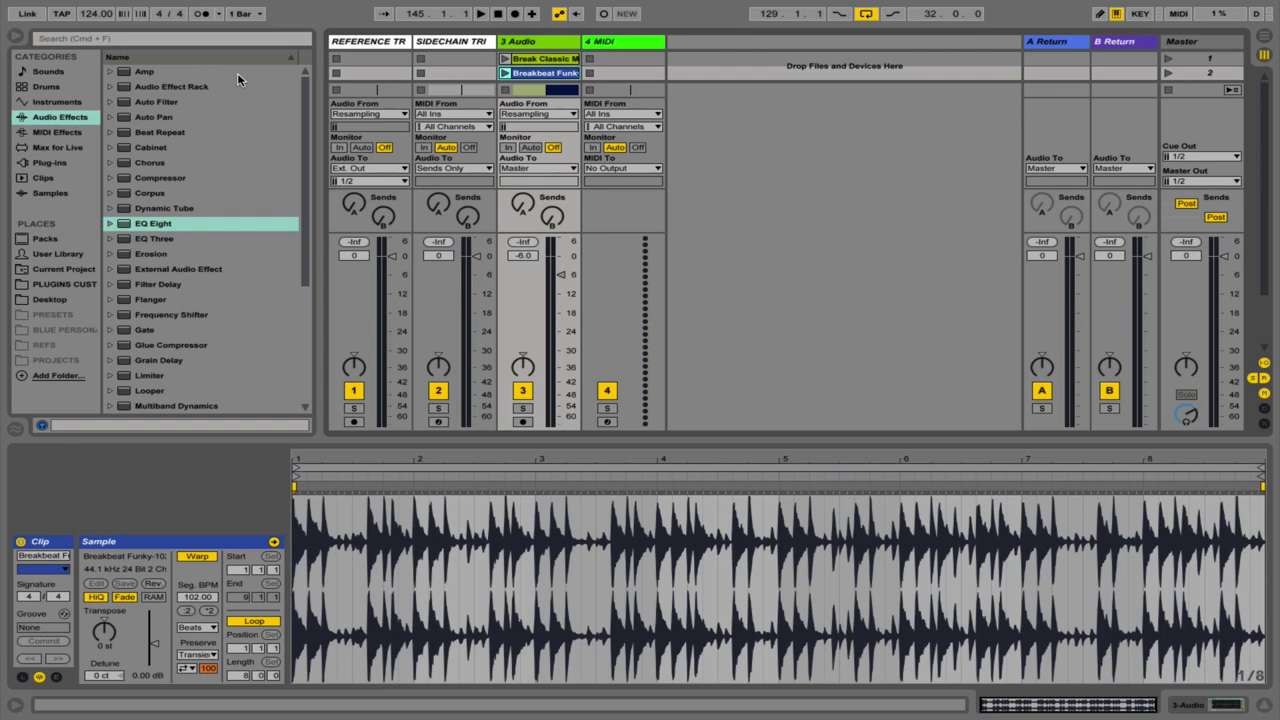
key(super+f)
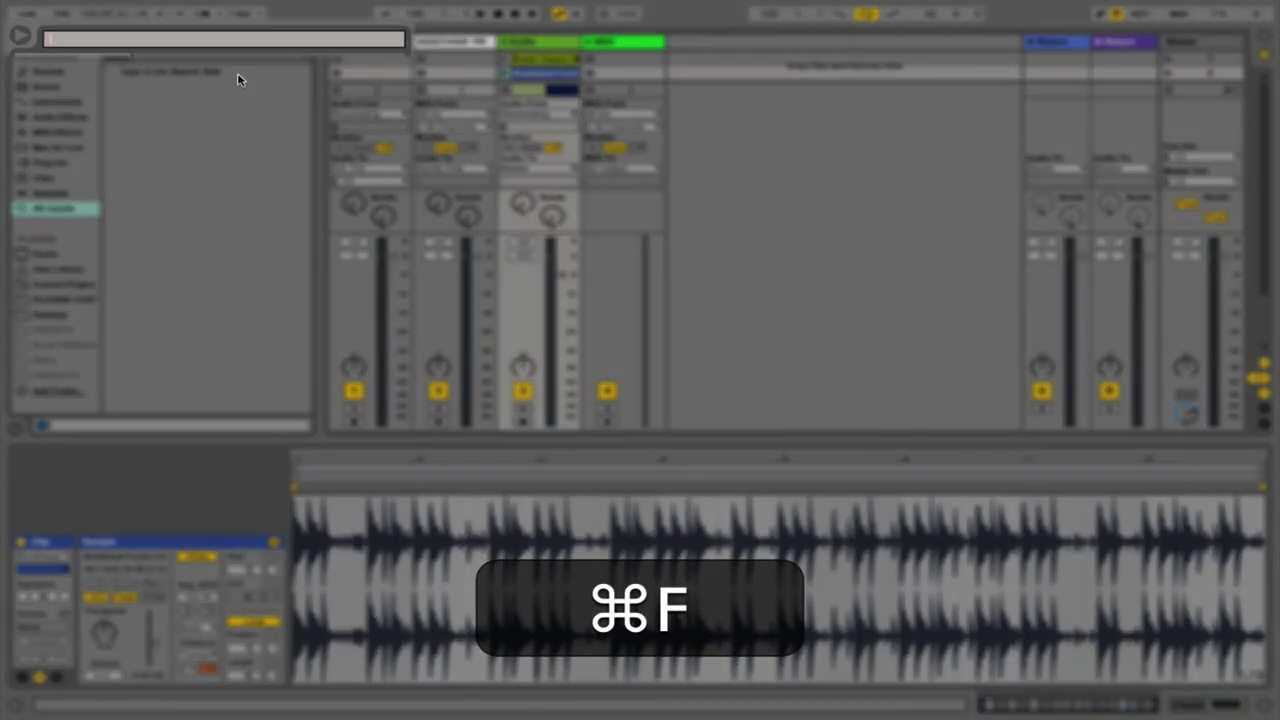
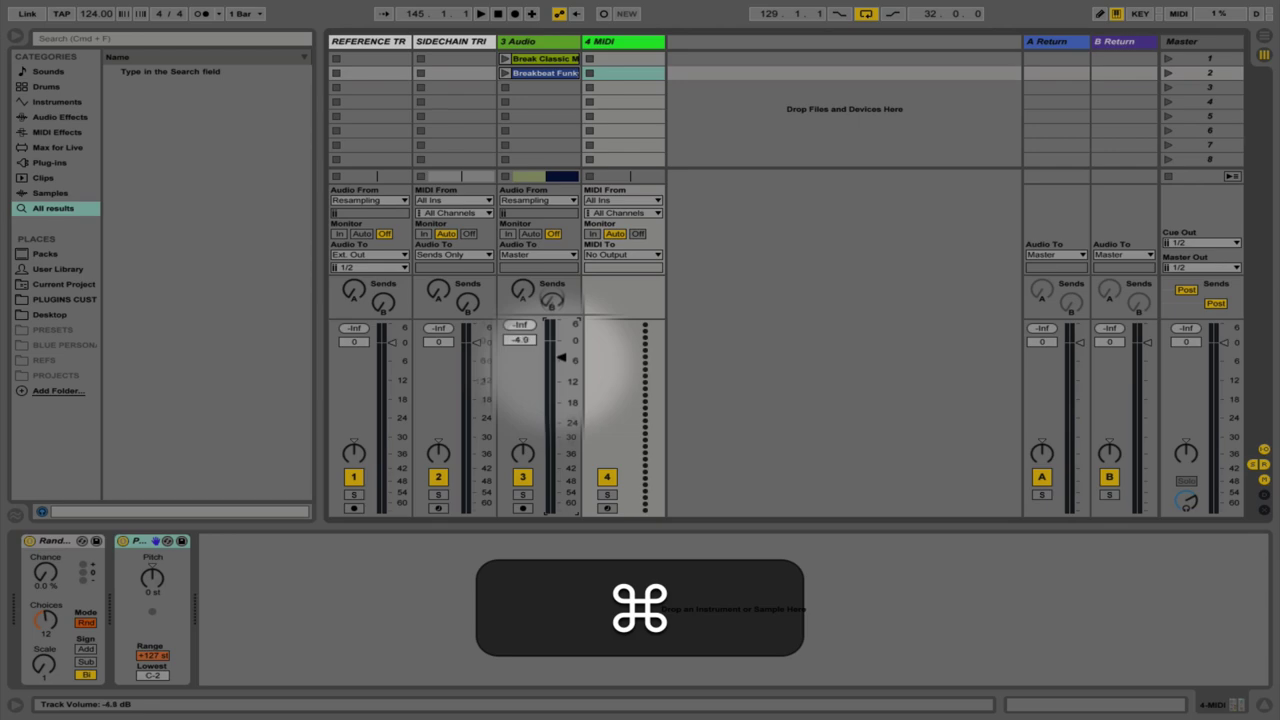
- Fine-tune the volume of track 3 Audio to -4.8 dB
drag(562, 357, 561, 357)
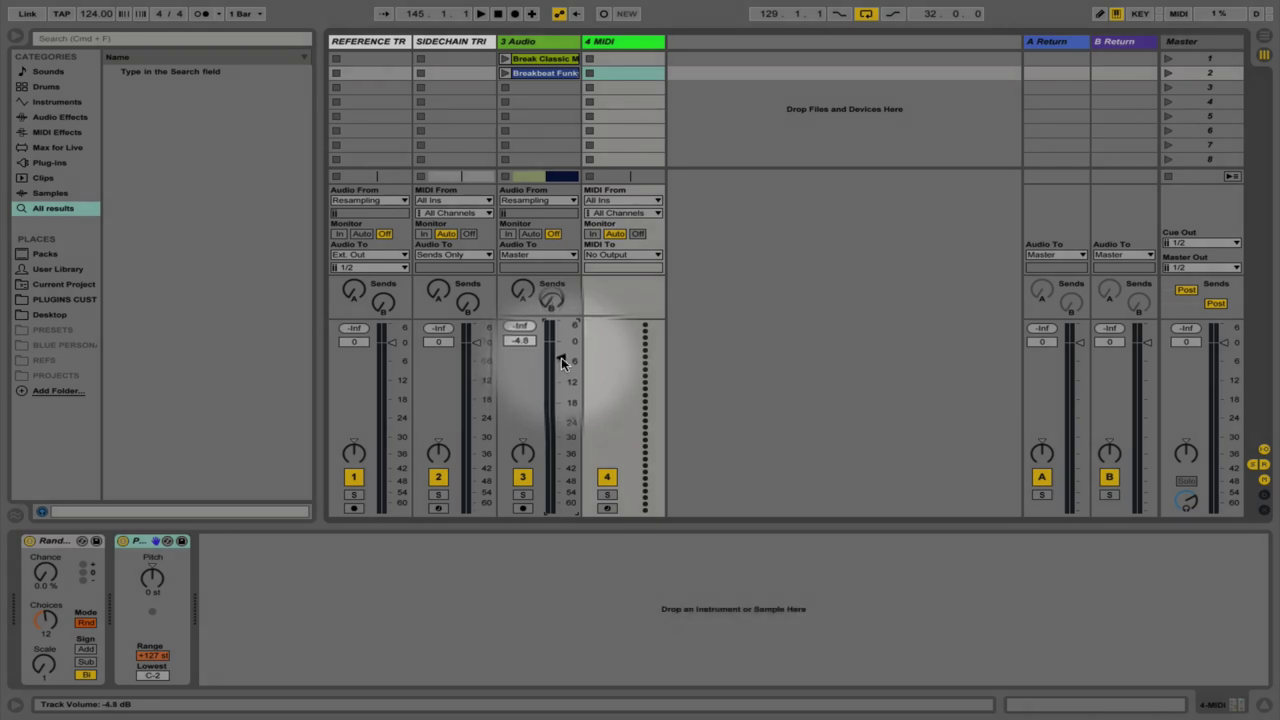
- Play the Arrangement from bar 129 on track 3 Audio, stop it and restart from the same position
key(Tab)
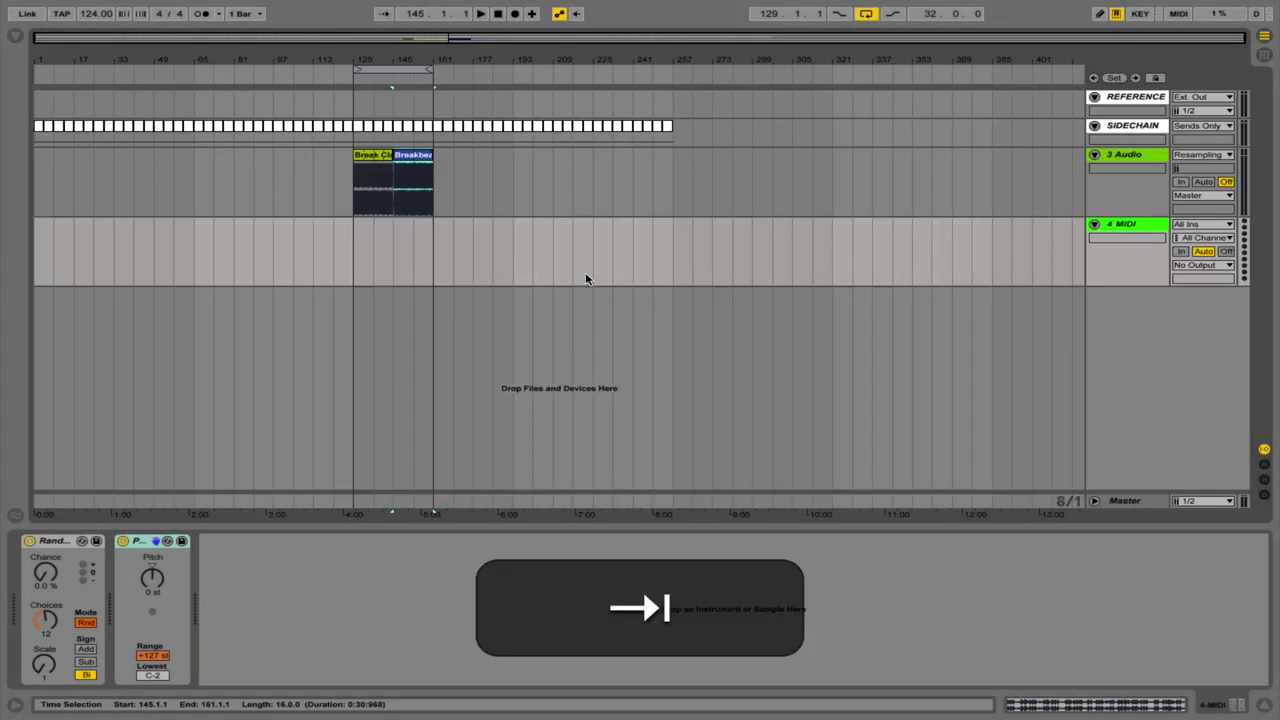
click(349, 184)
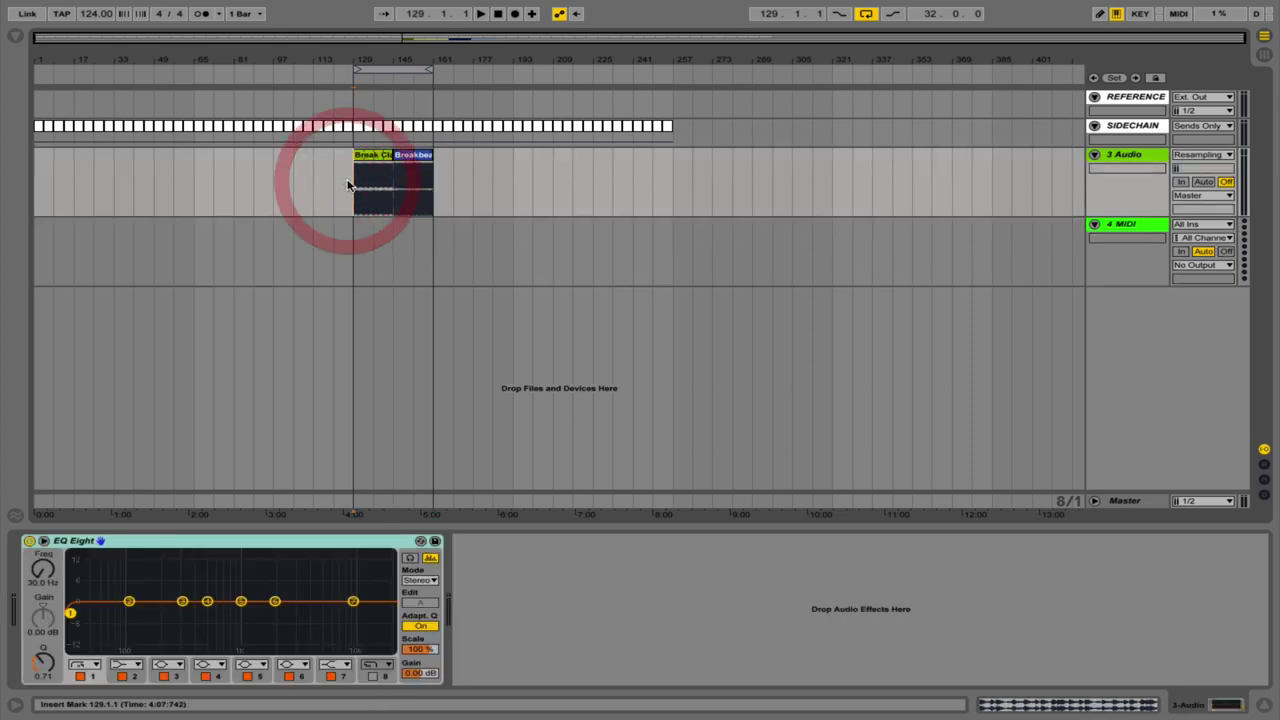
key(space)
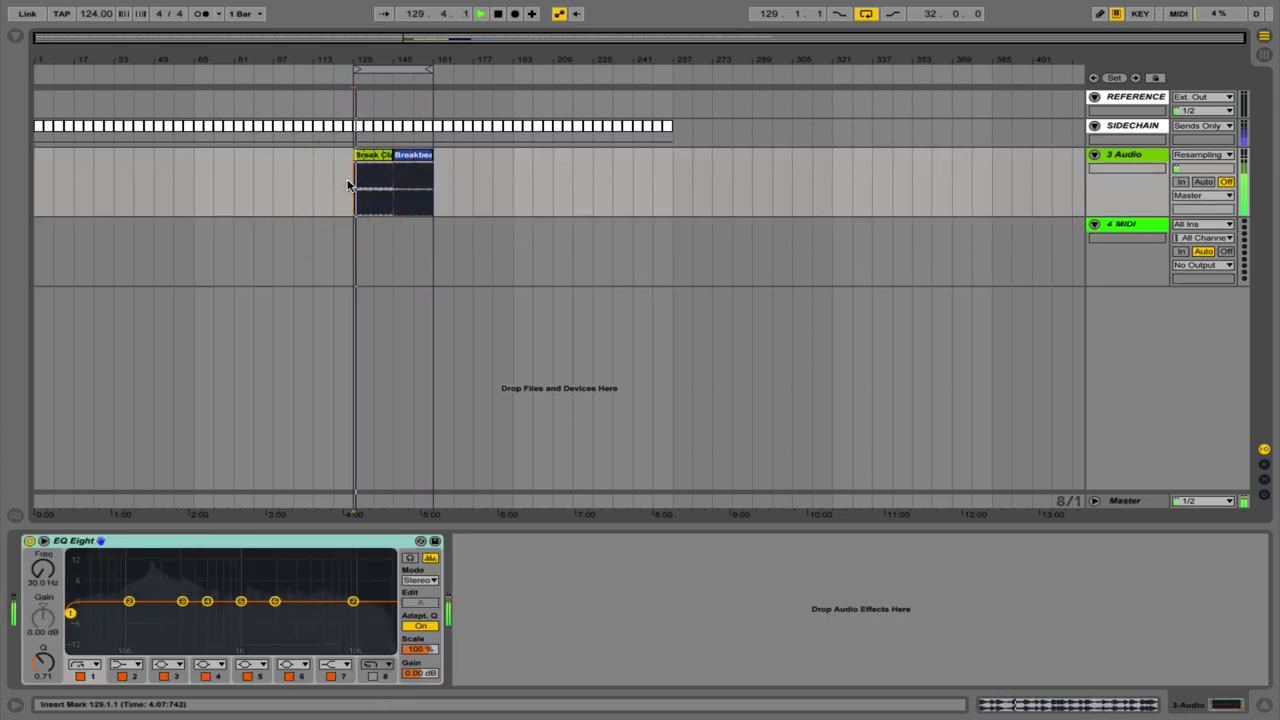
key(space)
key(space)
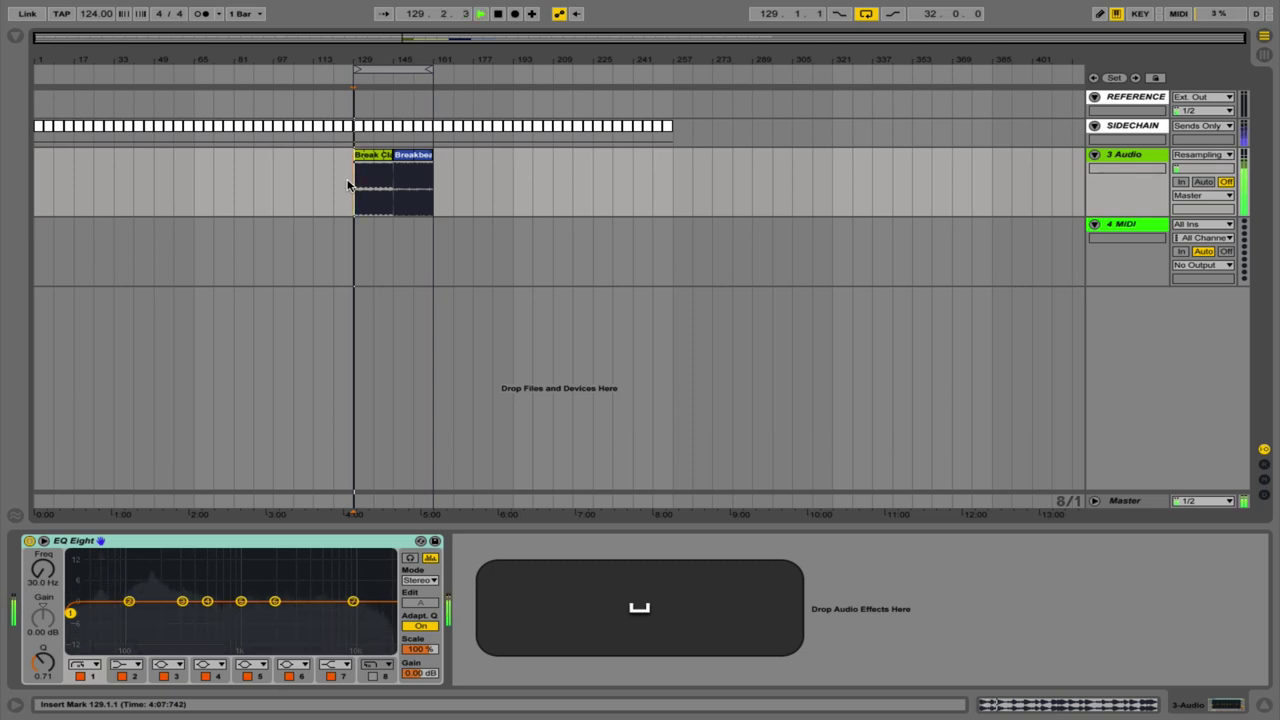
- Stop playback of the break clips and continue it from the point where it stopped
mouse_move(352, 60)
mouse_down()
mouse_move(352, 100)
mouse_move(361, 48)
mouse_up()
key(shift+space)
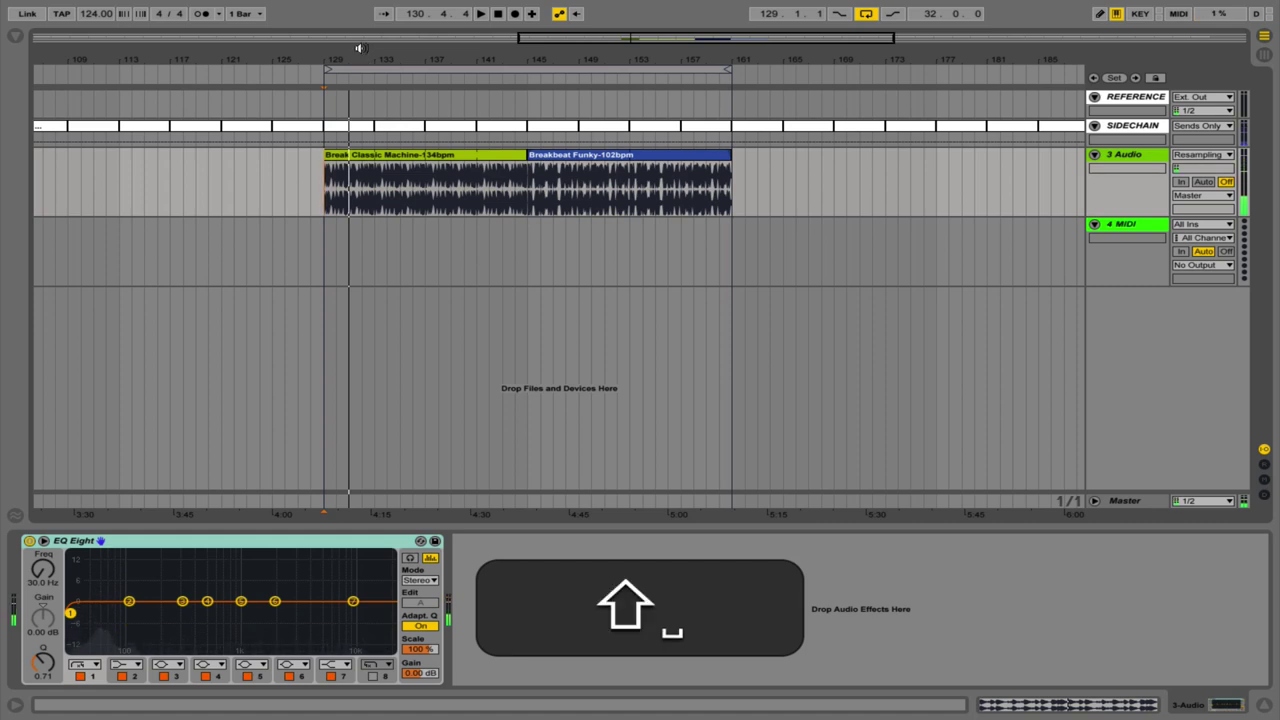
key(shift+space)
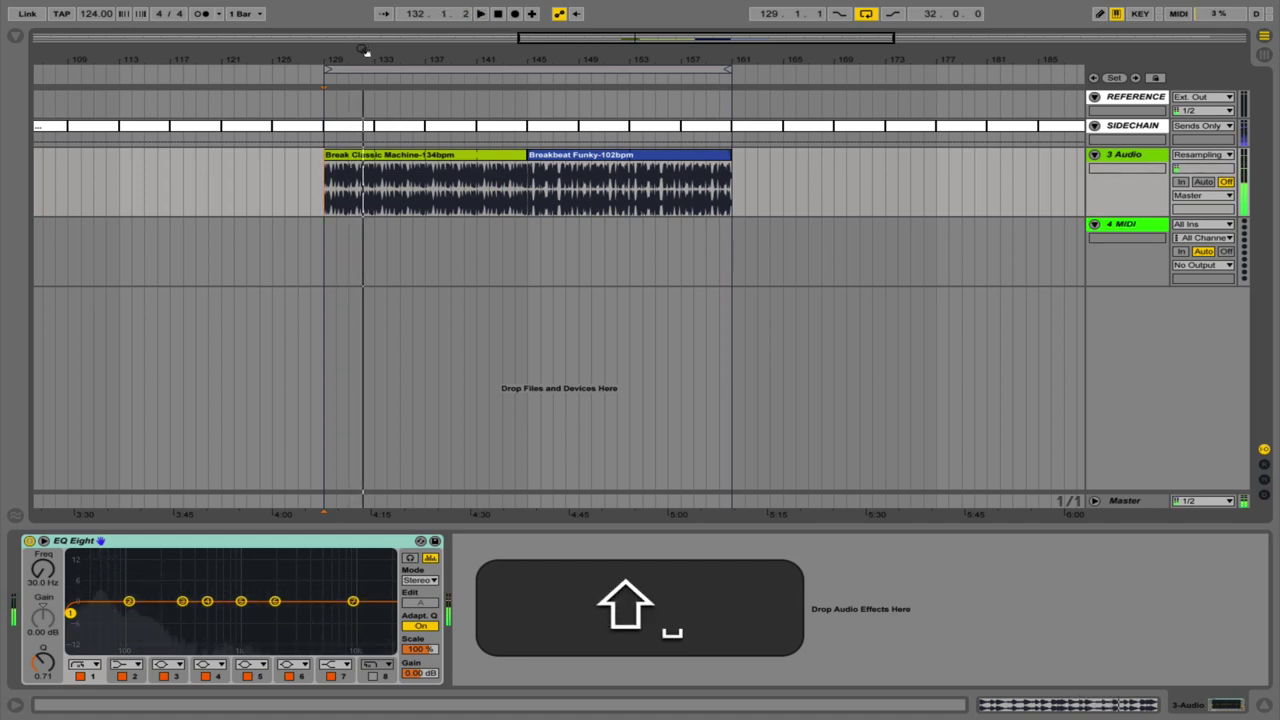
key(shift+space)
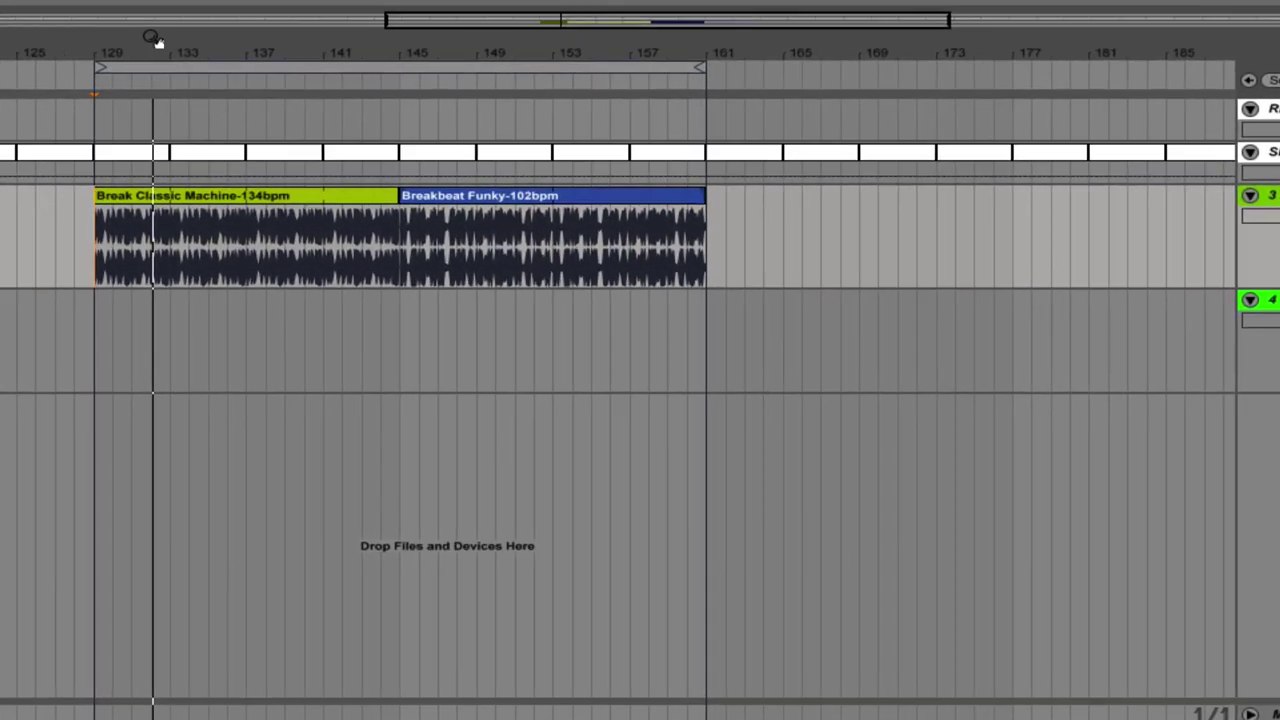
- Cut bars 141 to 145 out of the Break Classic Machine clip and paste them at bar 165
drag(323, 257, 400, 250)
key(super+x)
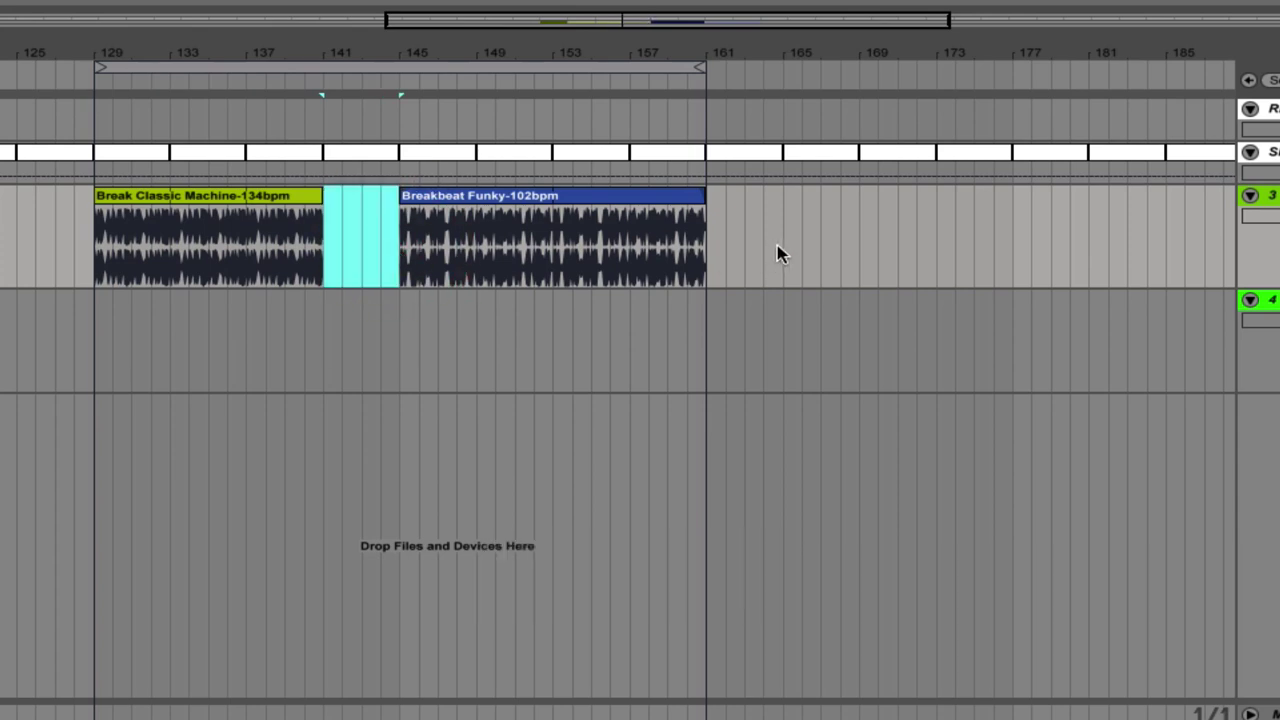
click(785, 250)
key(super+v)
- Copy bars 145 to 149 of the Breakbeat Funky clip, paste them at bar 173 and duplicate the pasted clip
drag(399, 252, 477, 246)
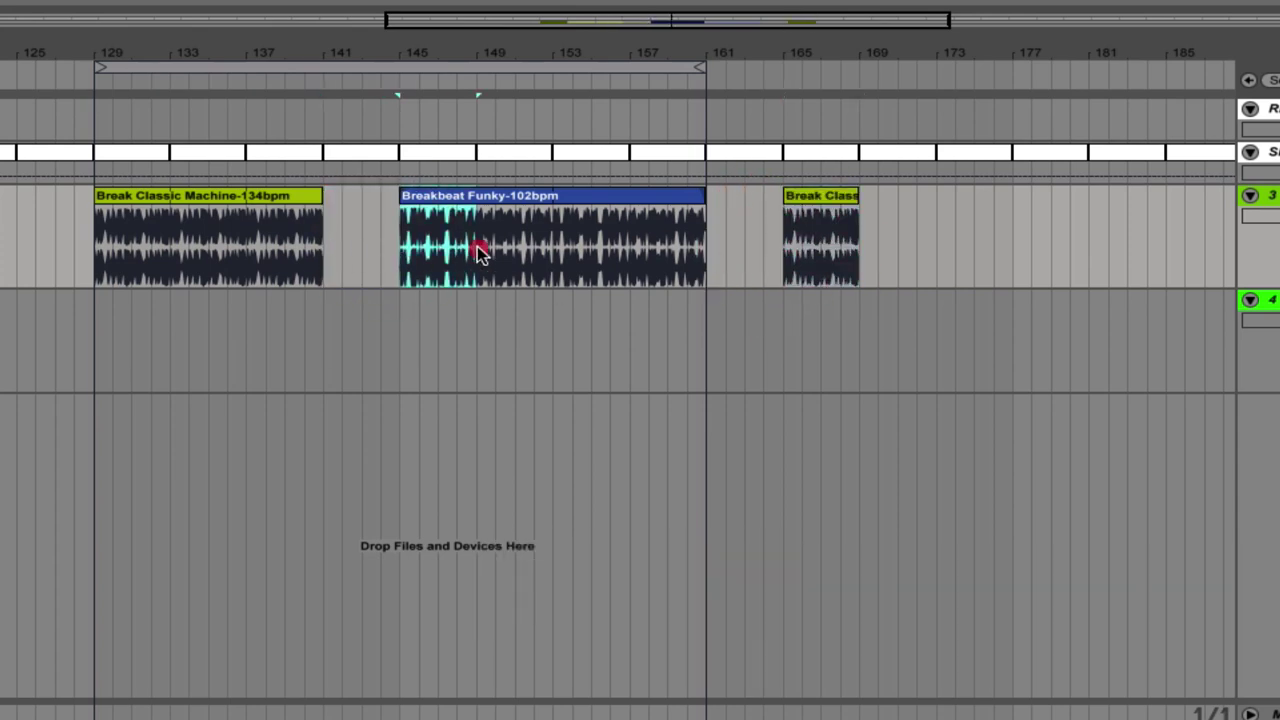
key(super+c)
click(934, 223)
key(super+v)
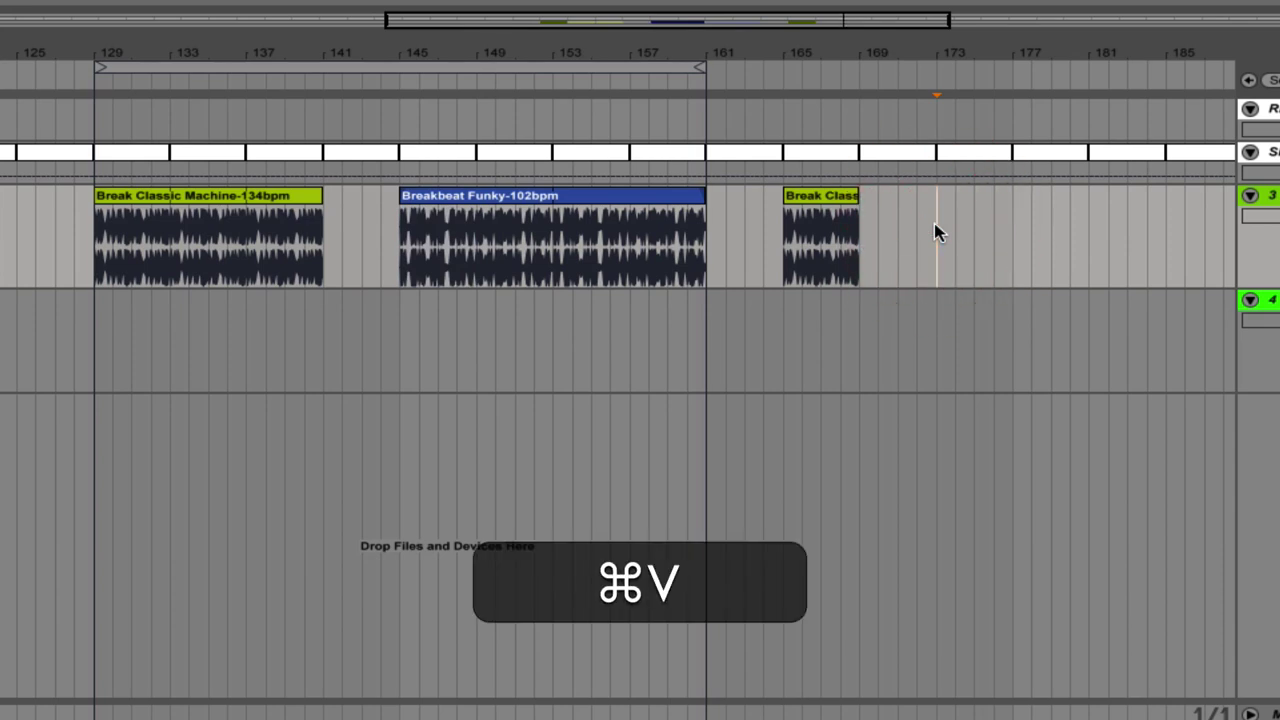
key(super+d)
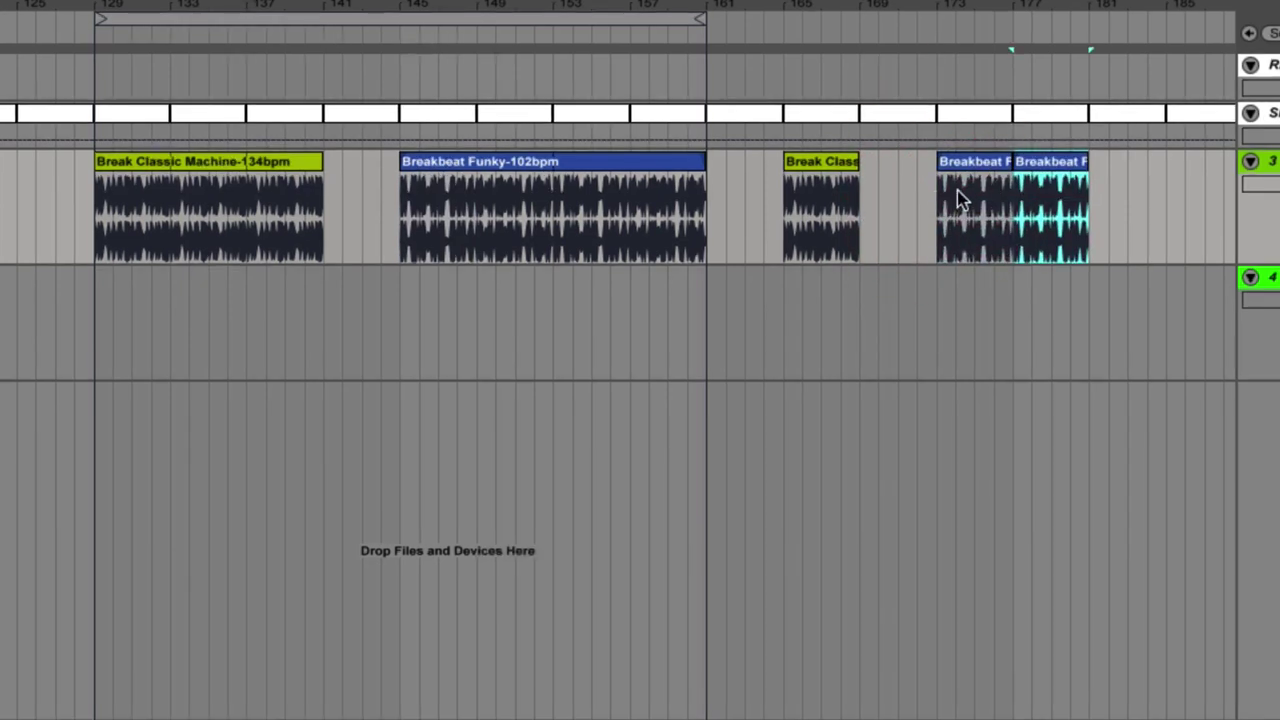
- Split the pasted Breakbeat Funky clip at bar 175, and consolidate bars 165 to 177 of track 3 Audio into one clip
drag(972, 230, 937, 239)
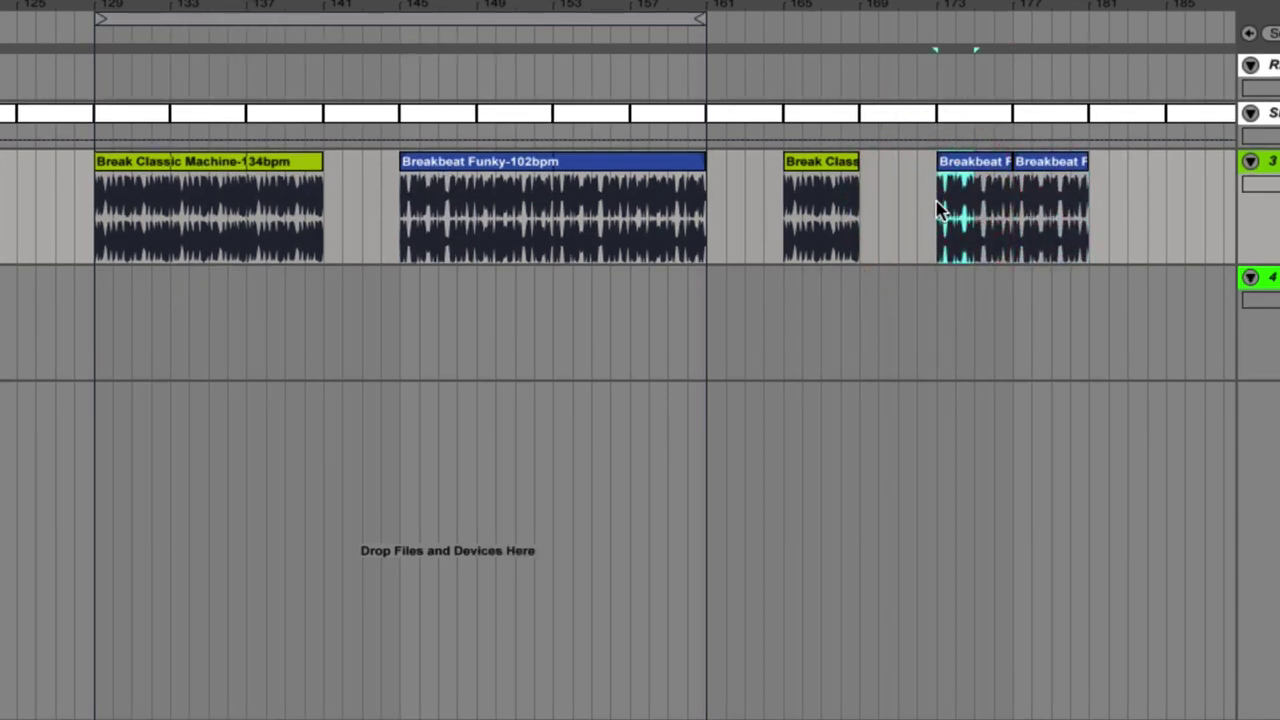
key(super+e)
drag(1014, 209, 777, 206)
key(super+j)
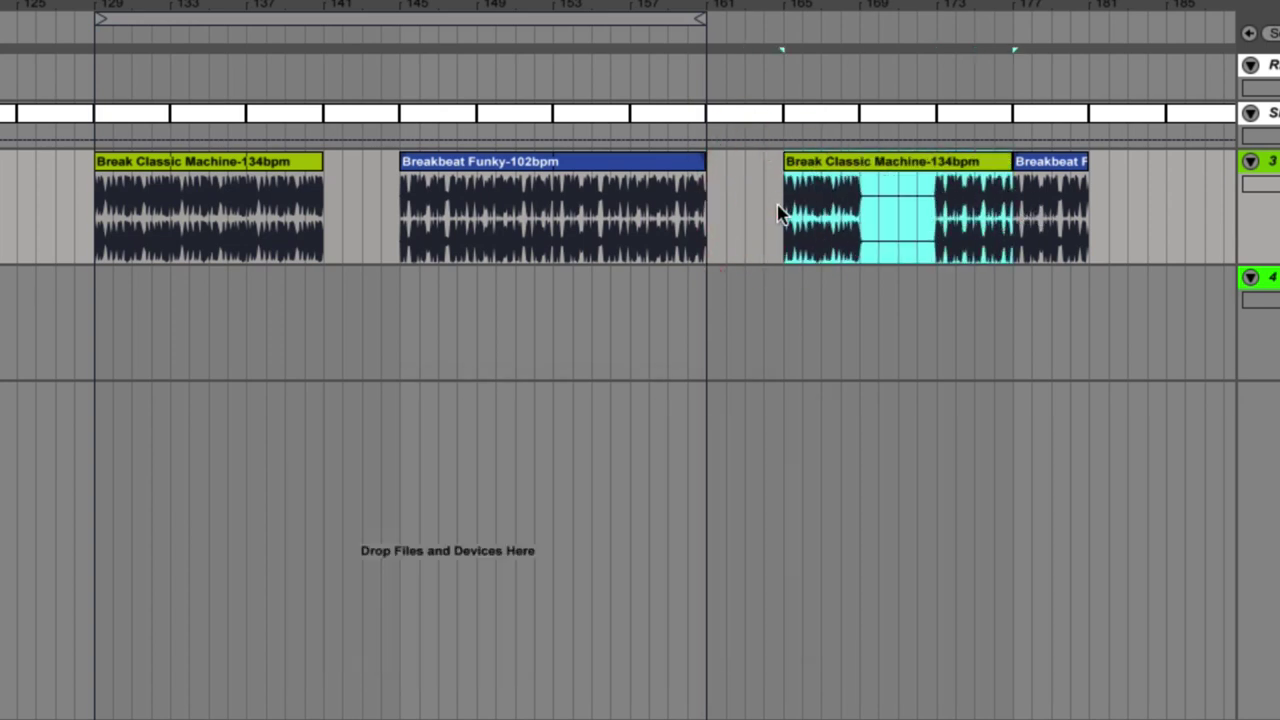
- Rename the consolidated clip at bar 165 as RENAME
key(super+r)
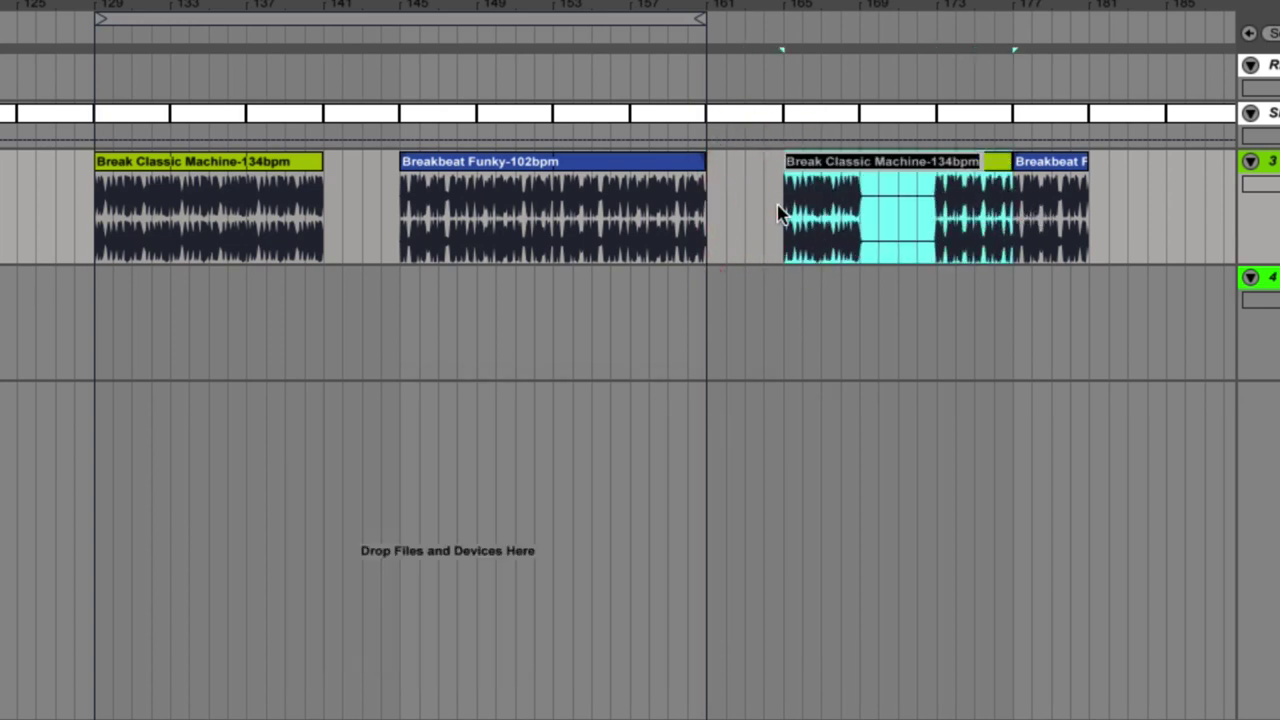
text(RENAME)
key(Return)
- Switch to Session View and rename track 3 Audio as TRACK 1 and track 4 MIDI as TRACK 2
key(Tab)
click(465, 75)
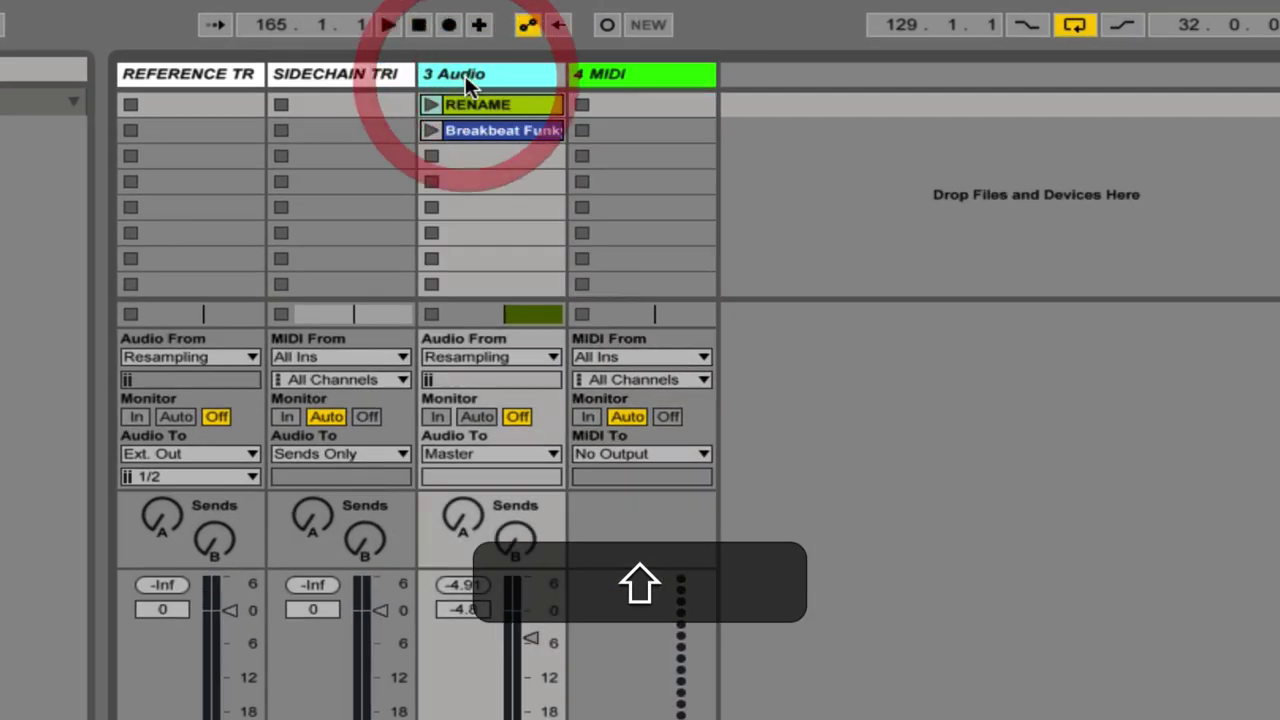
key(super+r)
text(TRACK I)
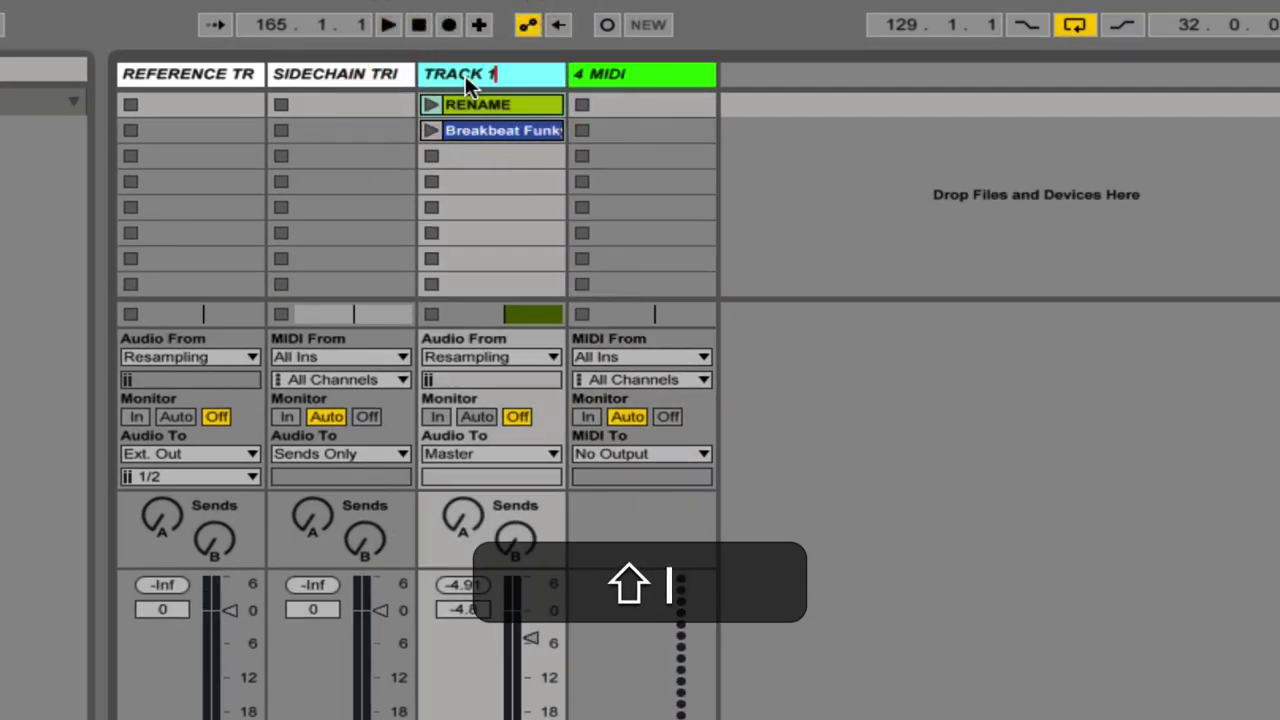
key(Tab)
text(TRACK 2)
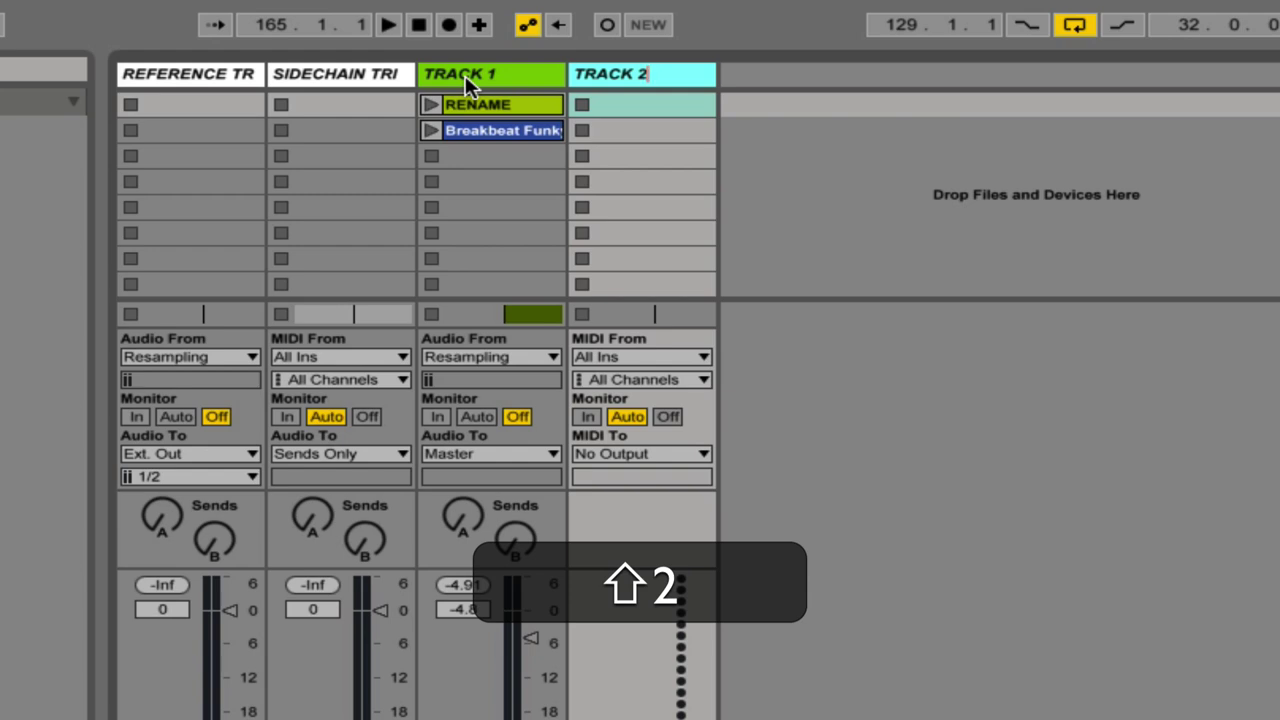
key(Return)
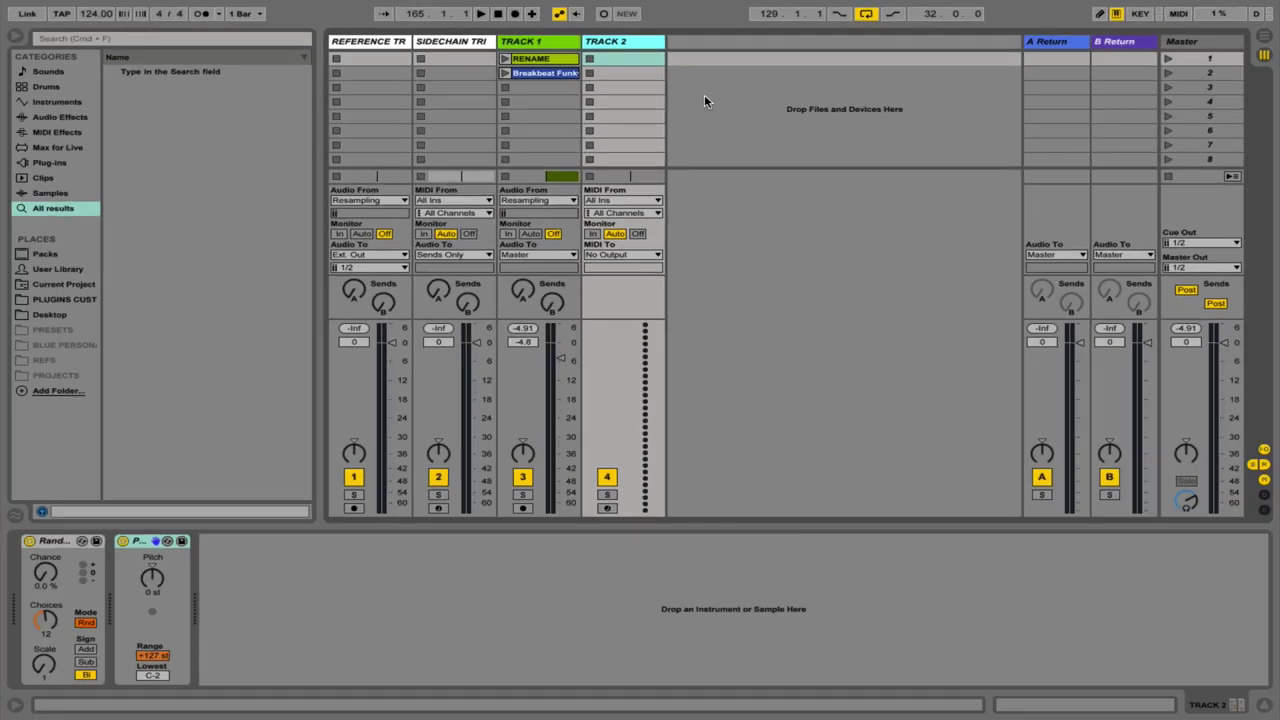
- Select all tracks in Session View, and return to Arrangement View with the selection cleared
key(super+a)
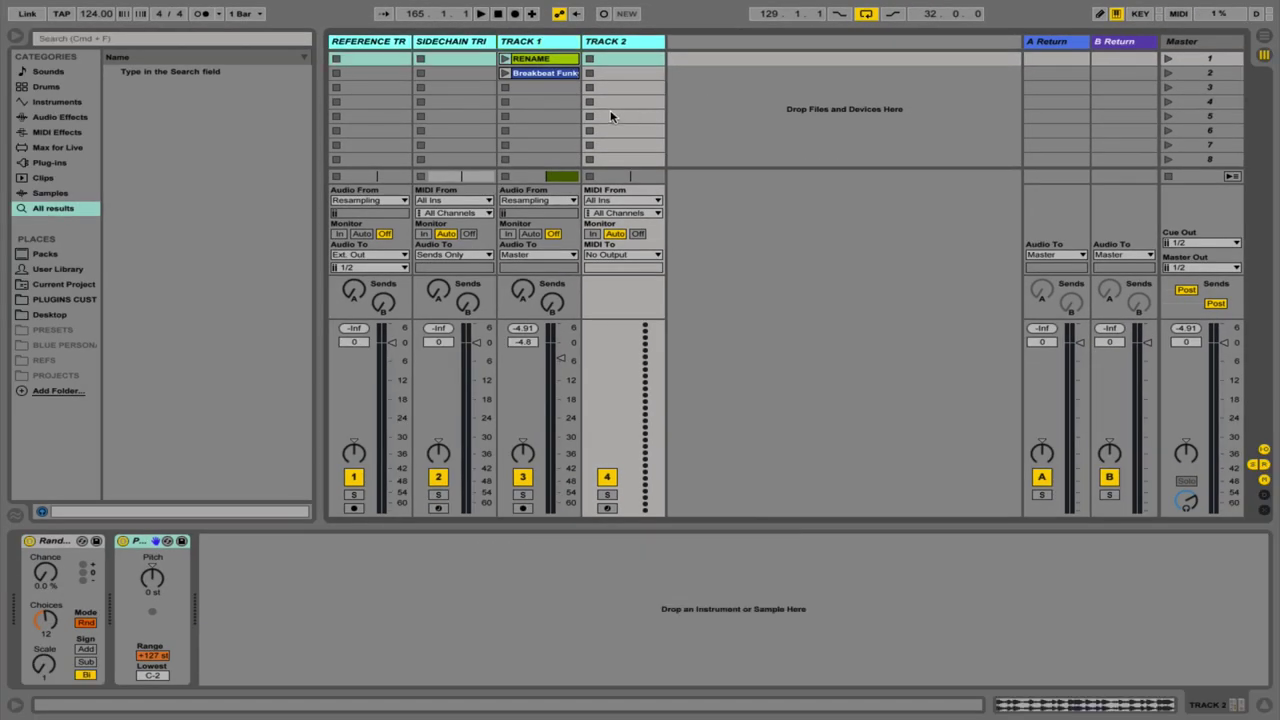
key(Tab)
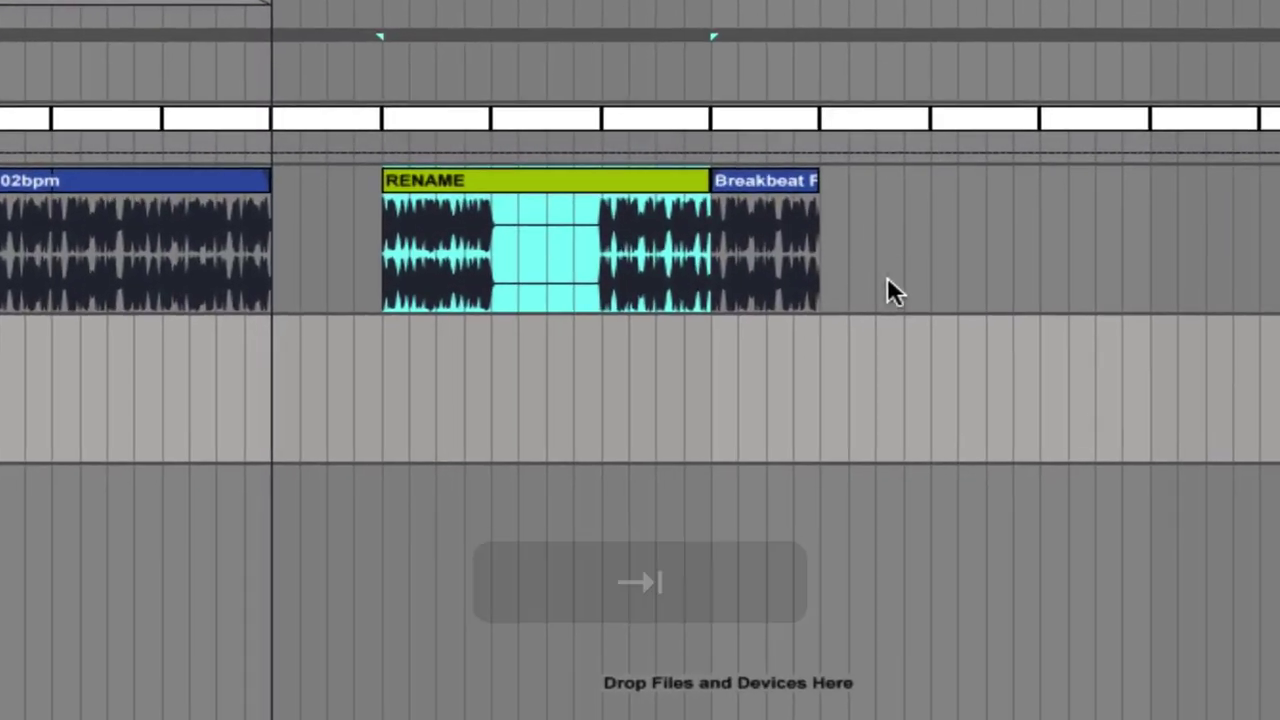
click(905, 353)
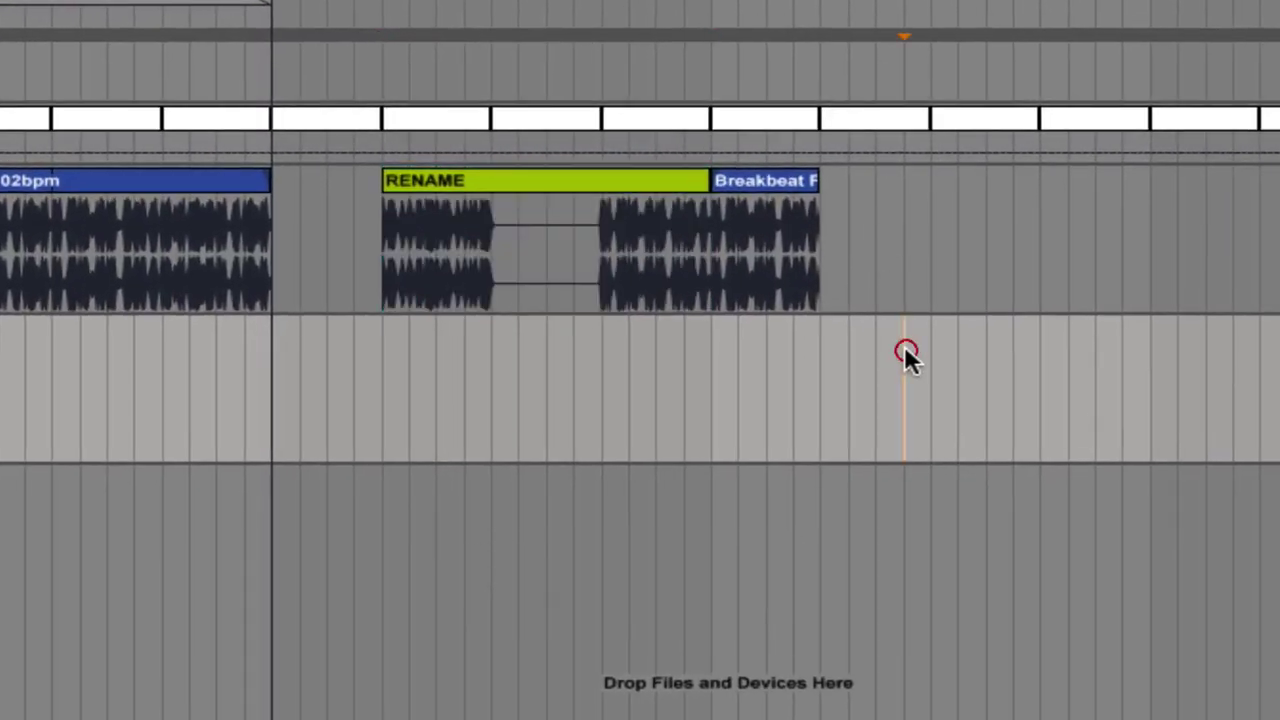
- Try splitting the RENAME clip around its silent bars 169 to 173, undo the split, and cut those bars out
drag(598, 246, 476, 245)
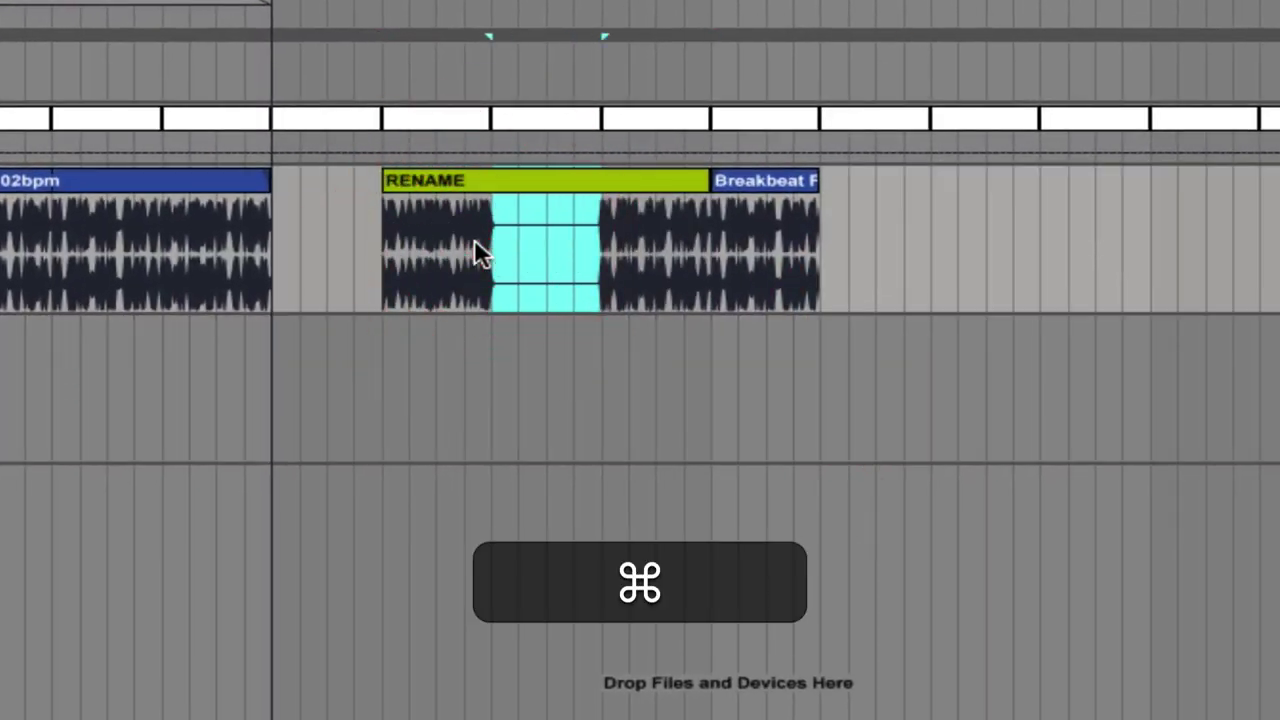
key(super+e)
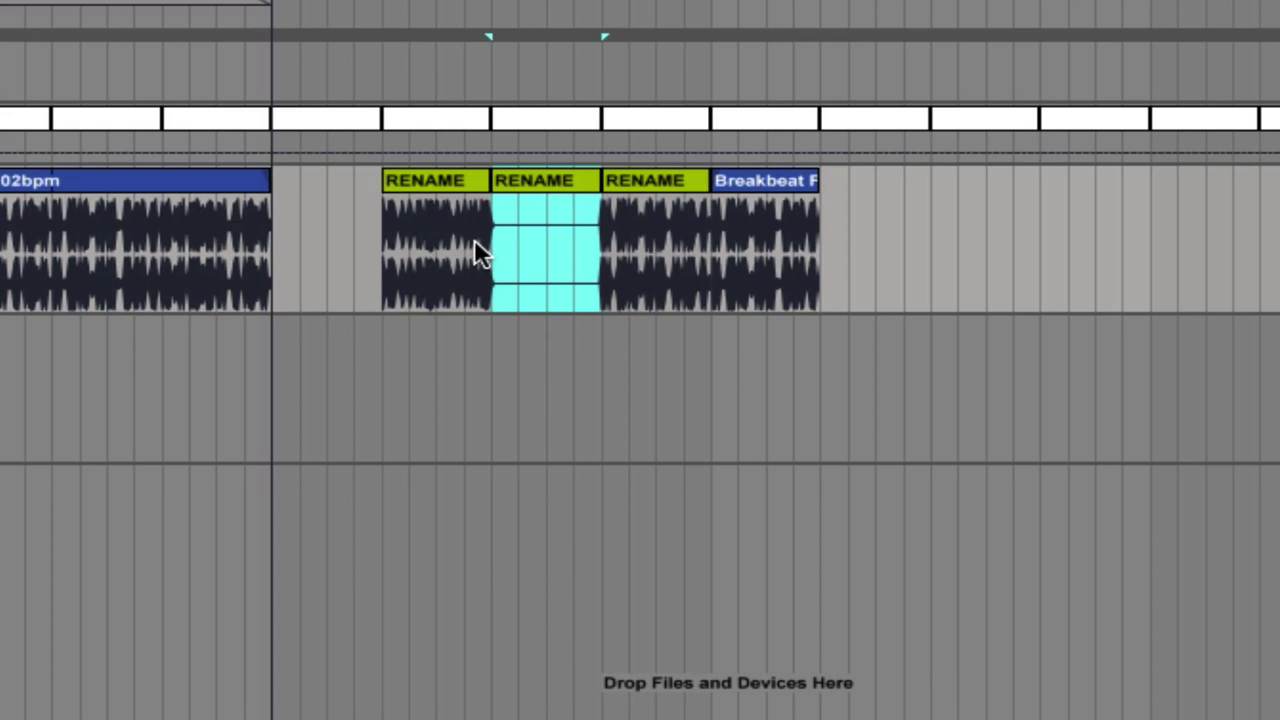
key(super+z)
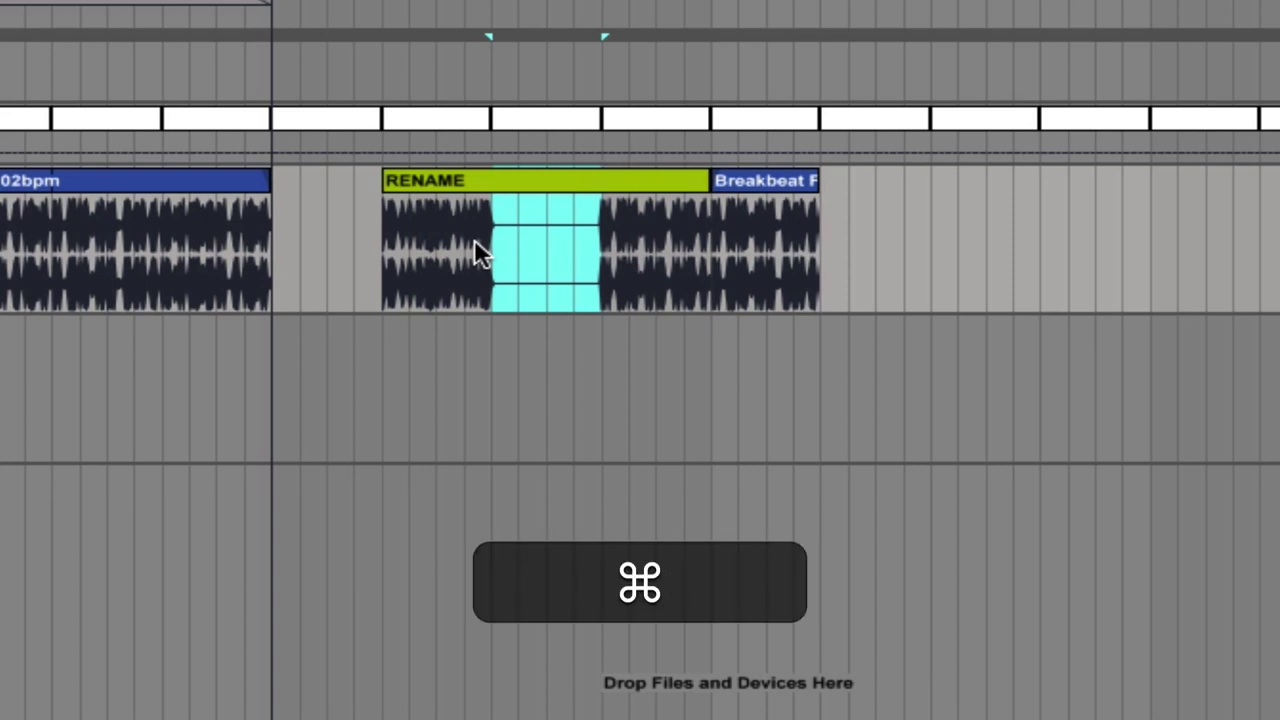
key(super+x)
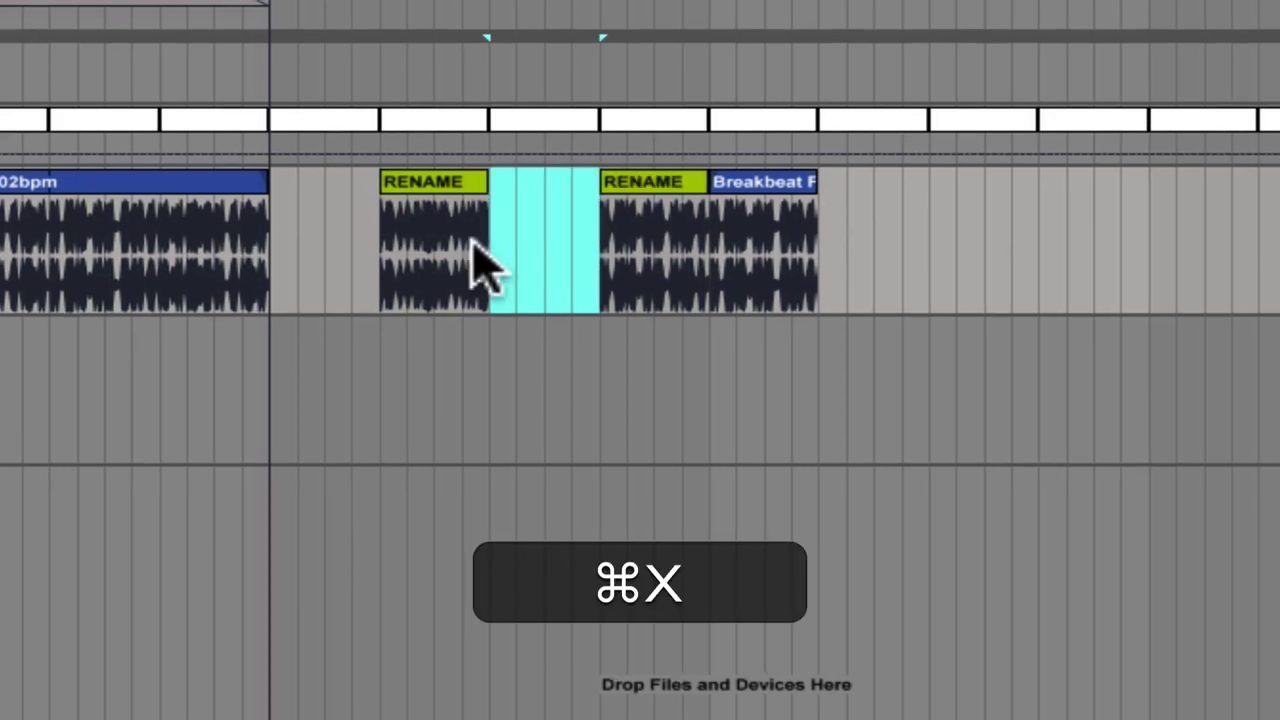
key(super+z)
key(super+x)
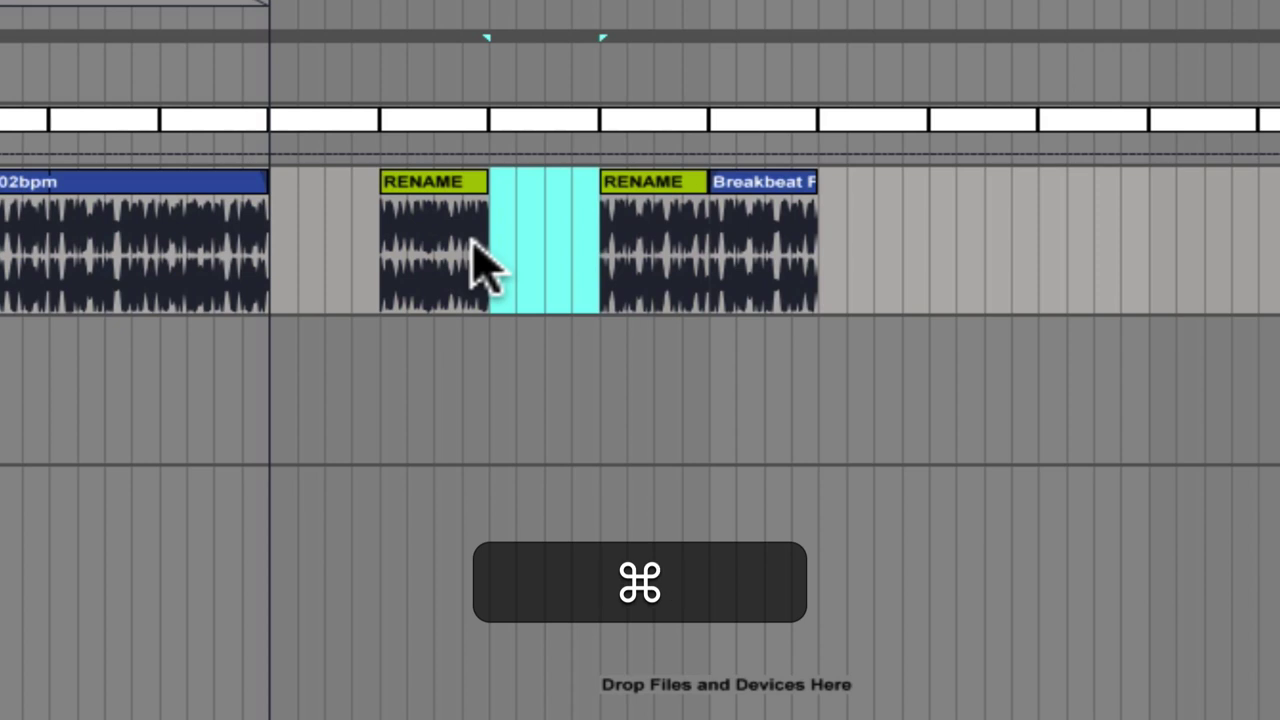
- Set the loop to the emptied bars 169 to 173 and select the looped range across all tracks
key(super+l)
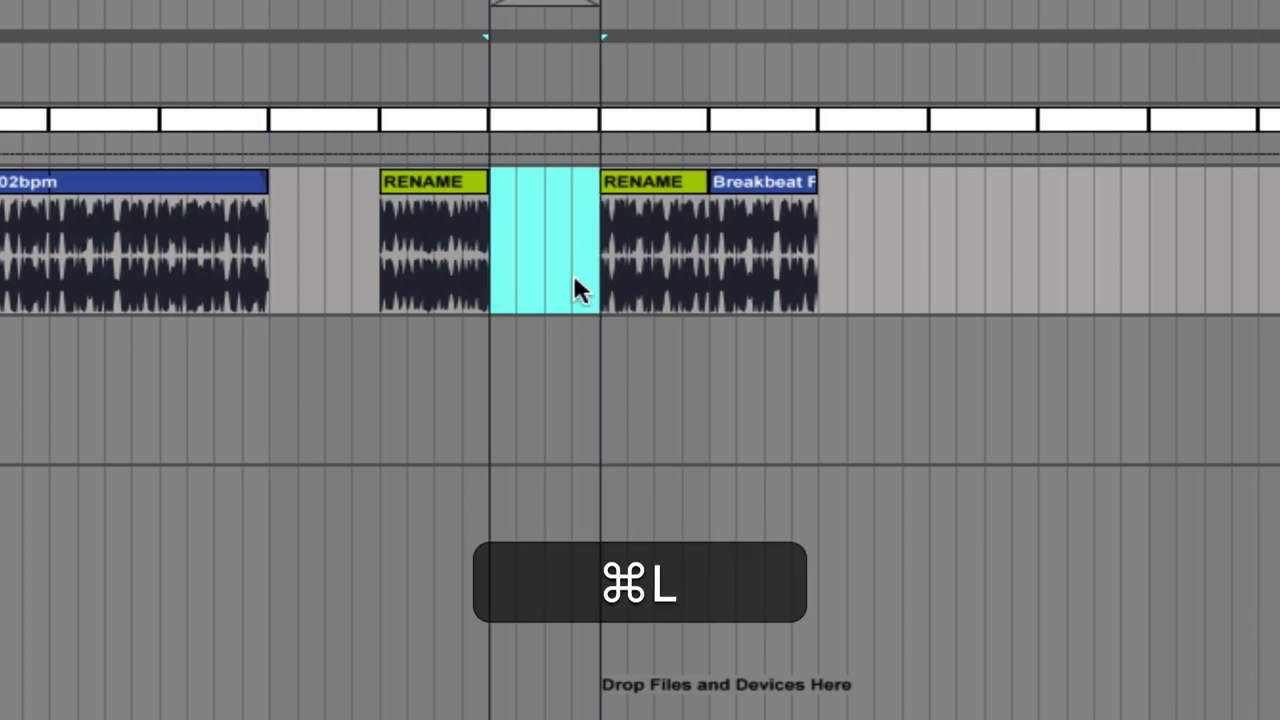
key(super+shift+l)
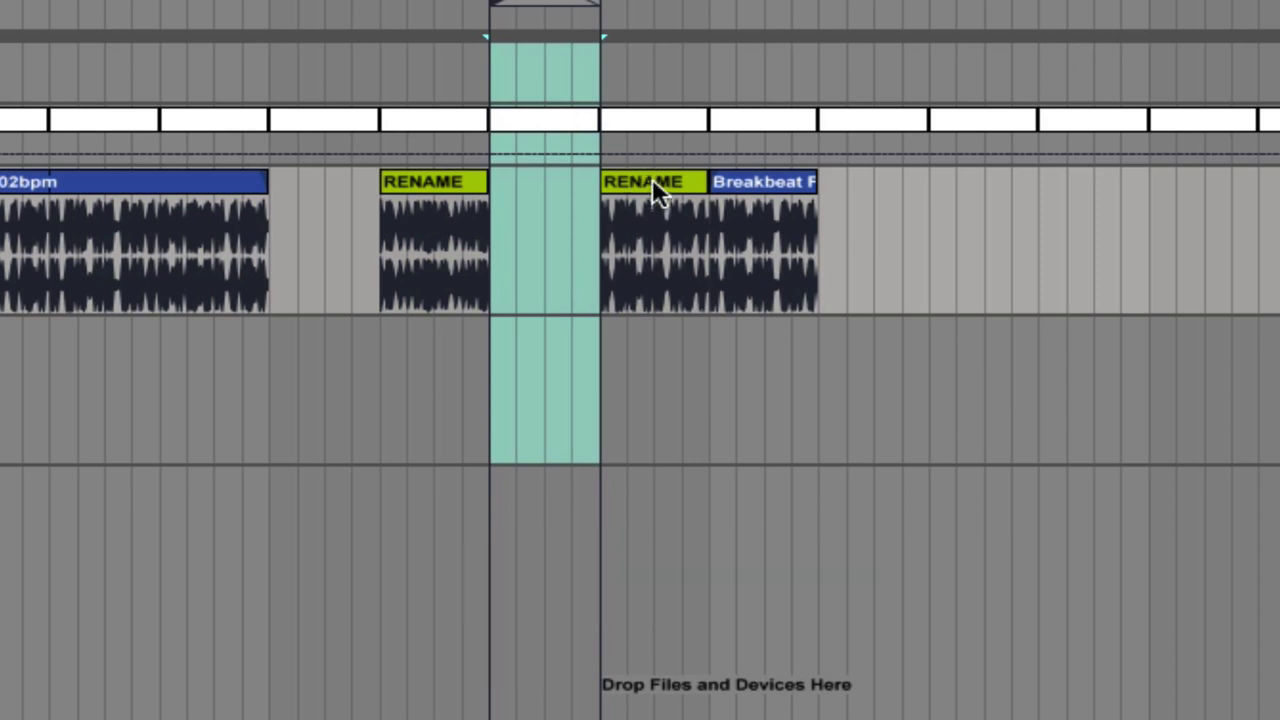
- Copy the RENAME clip at bar 173 to bar 185, and insert an empty MIDI clip over bars 193 to 197 on TRACK 2
drag(652, 180, 975, 178)
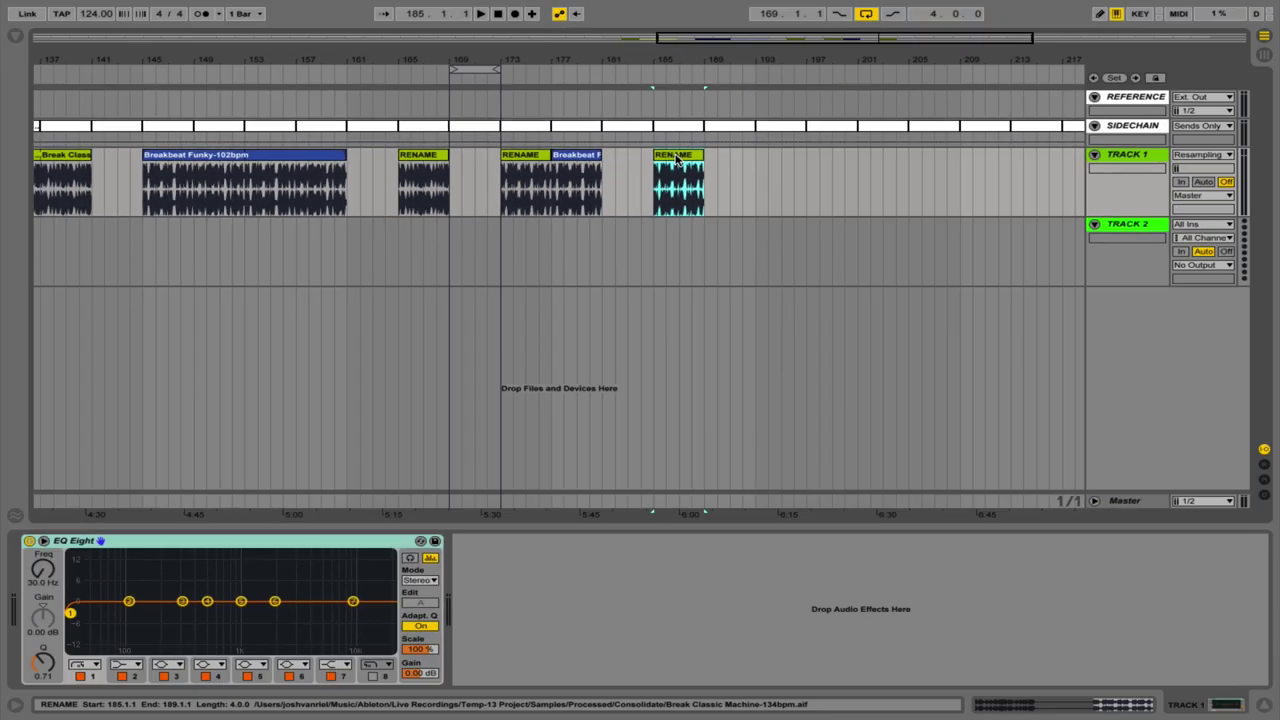
drag(756, 240, 800, 240)
key(shift+super+m)
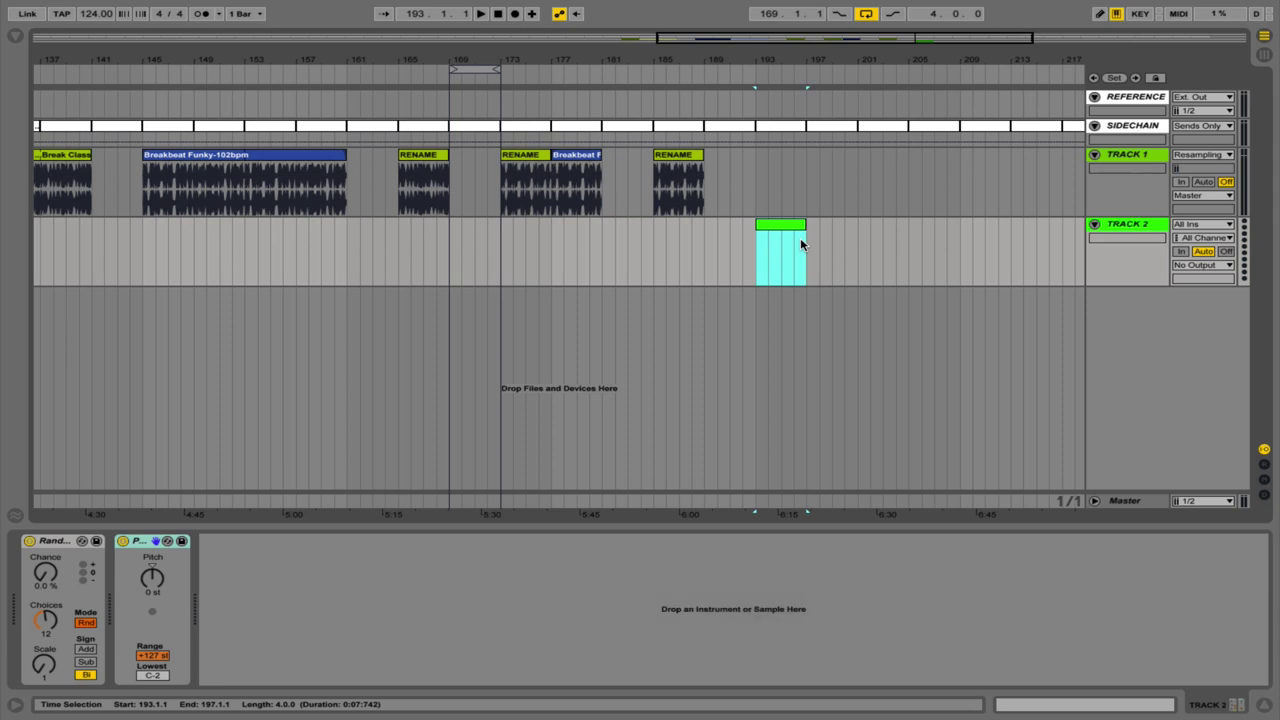
- Insert a new audio track, MIDI track and return track, with the return tracks shown
key(super+t)
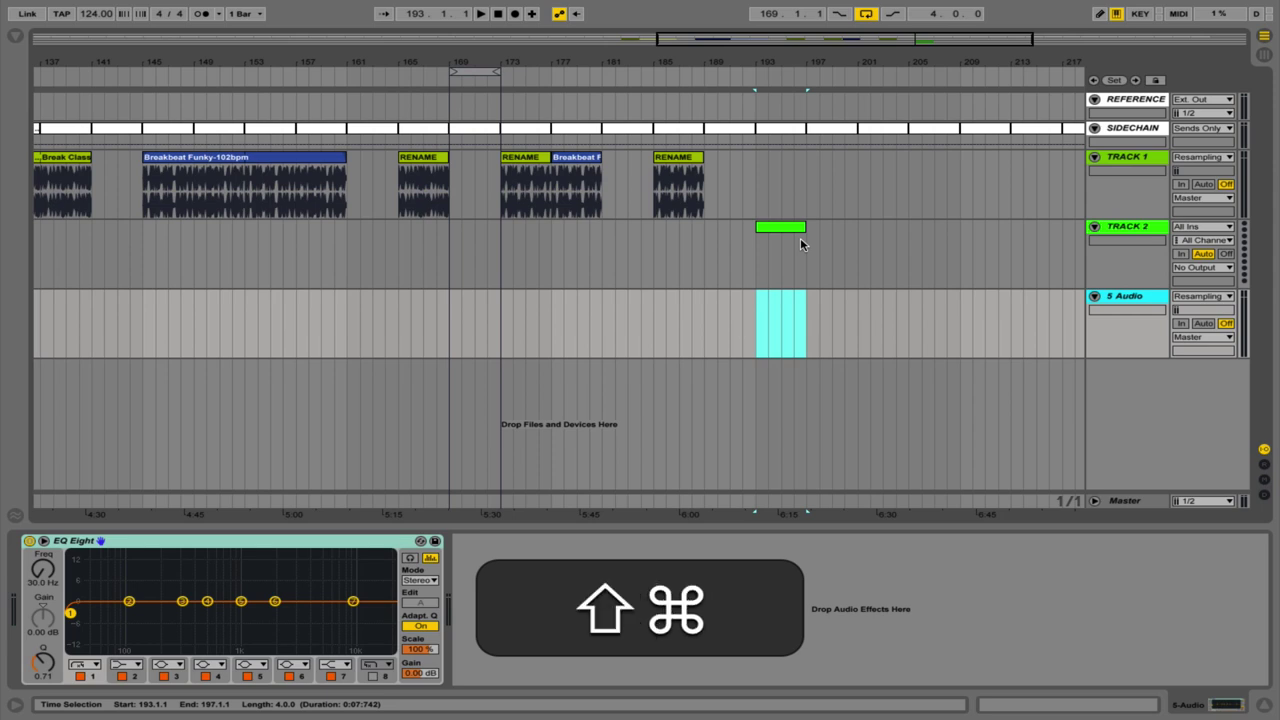
key(shift+super+t)
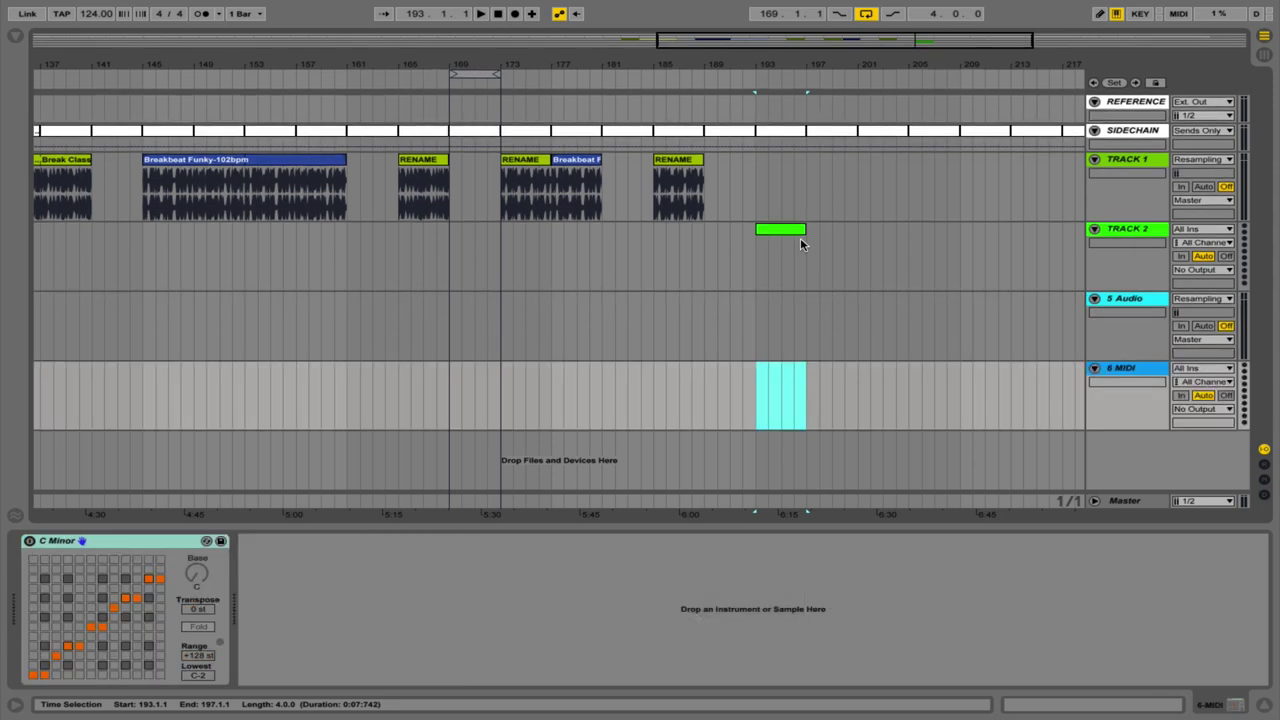
click(1264, 464)
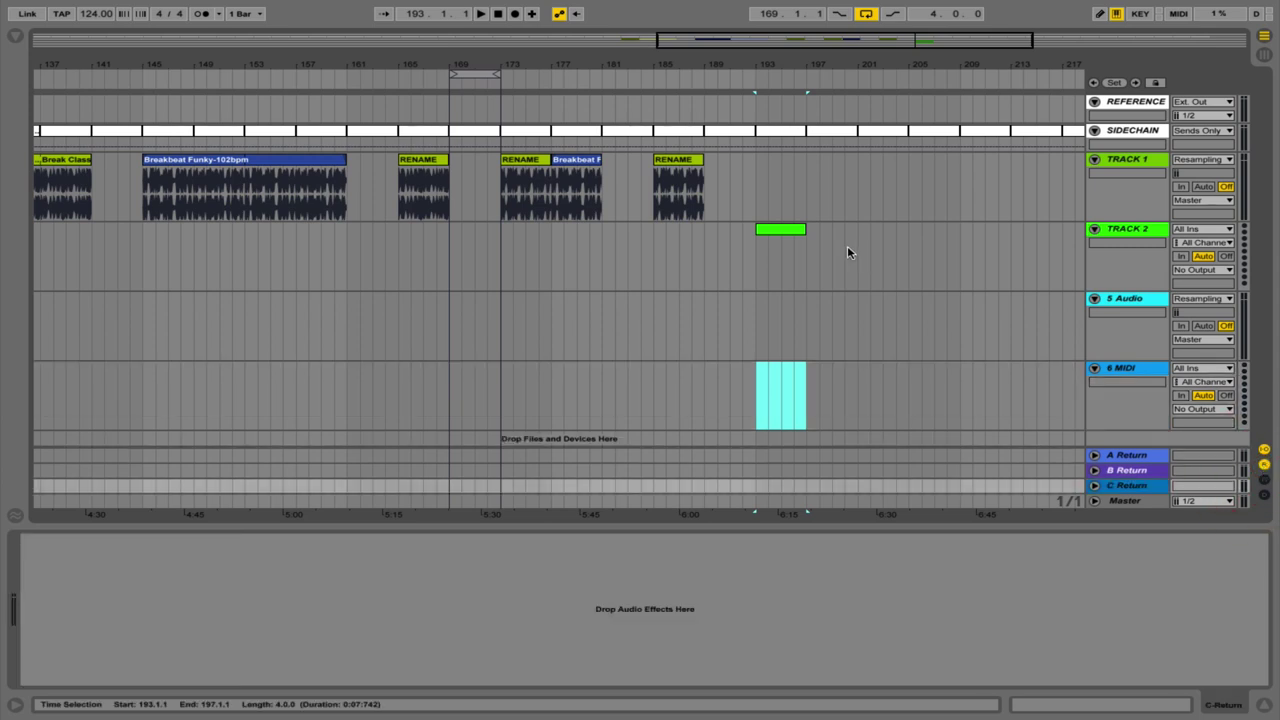
- Show the browser and load the Boost and Crunch with Cabinet audio effect rack preset from Amp Simulation onto TRACK 1
click(1119, 163)
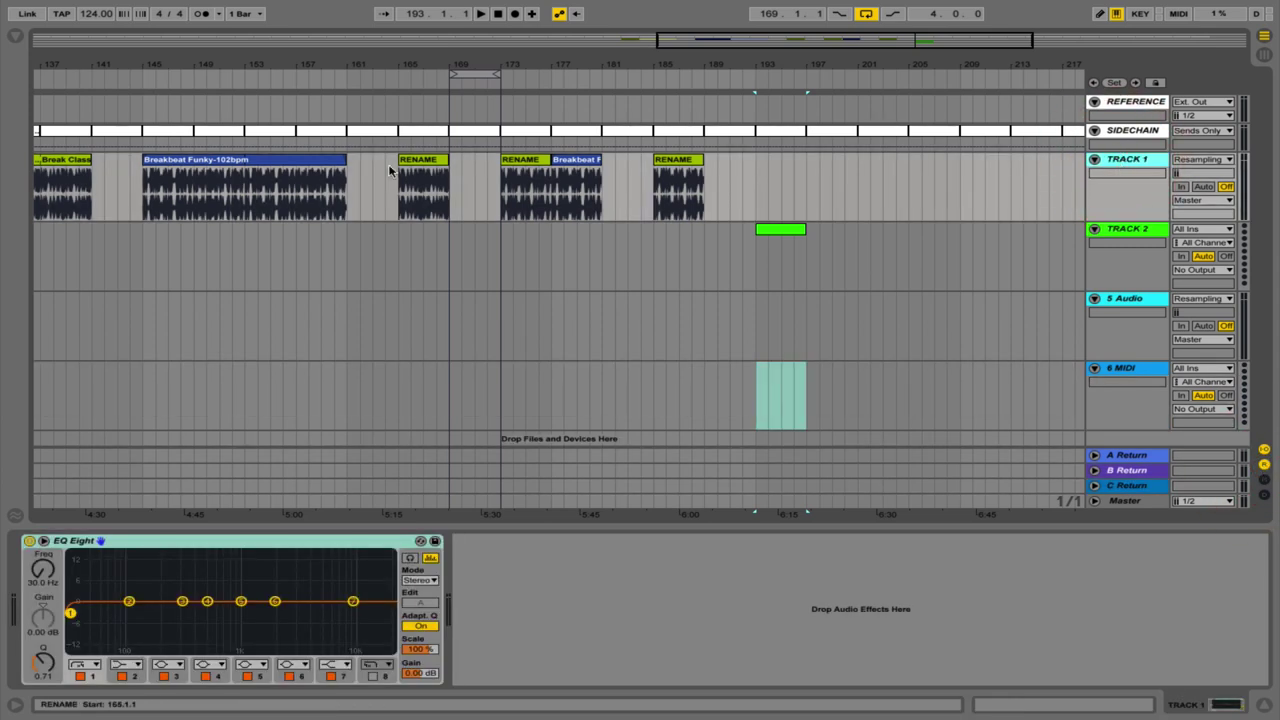
key(alt+super+b)
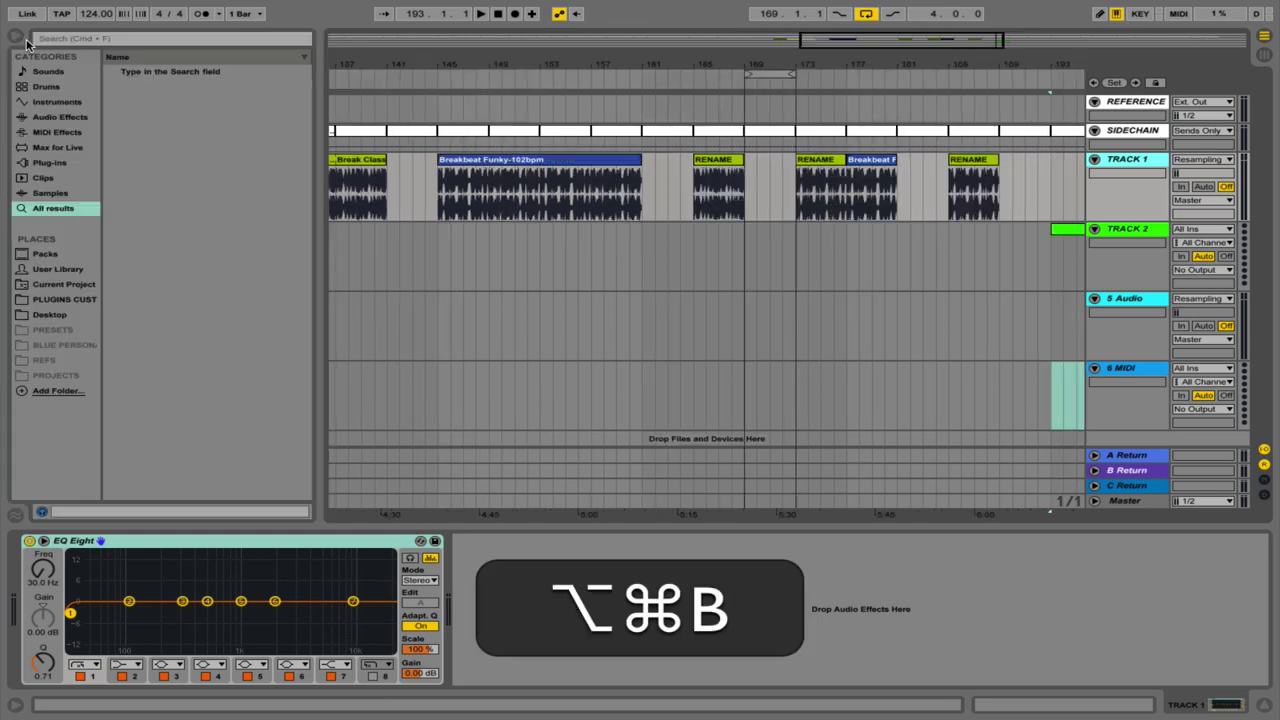
click(44, 118)
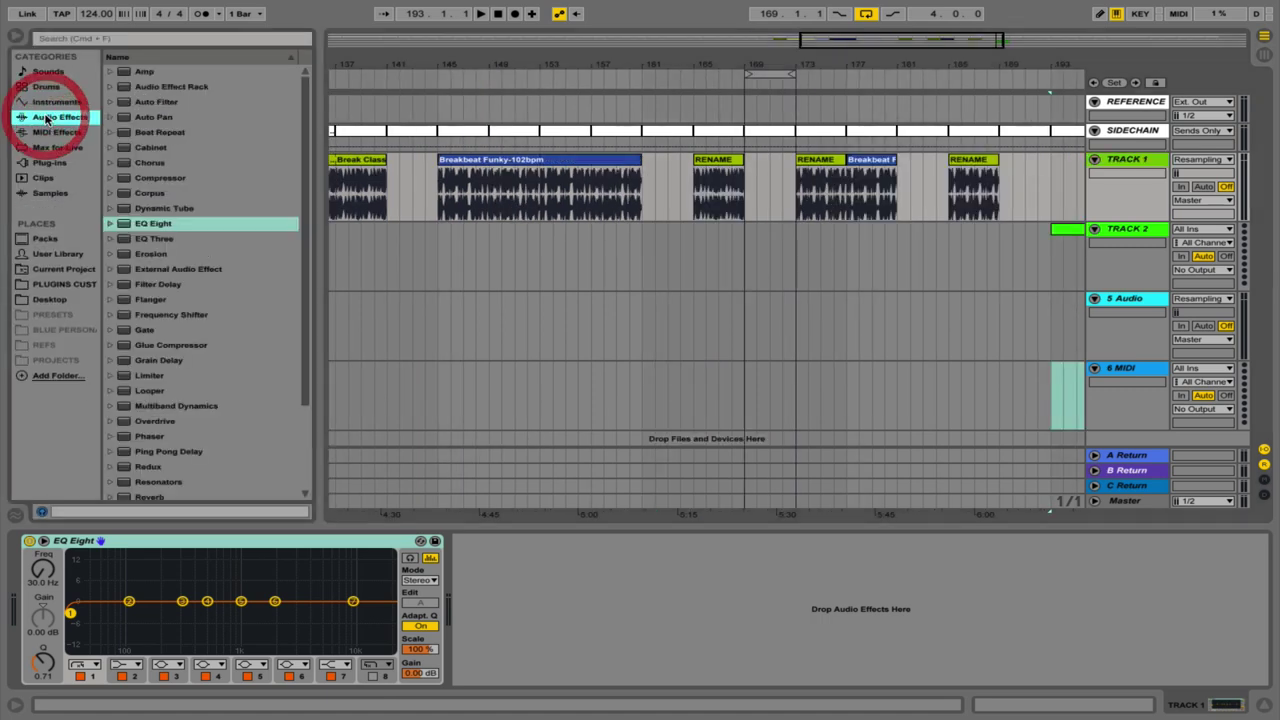
click(109, 87)
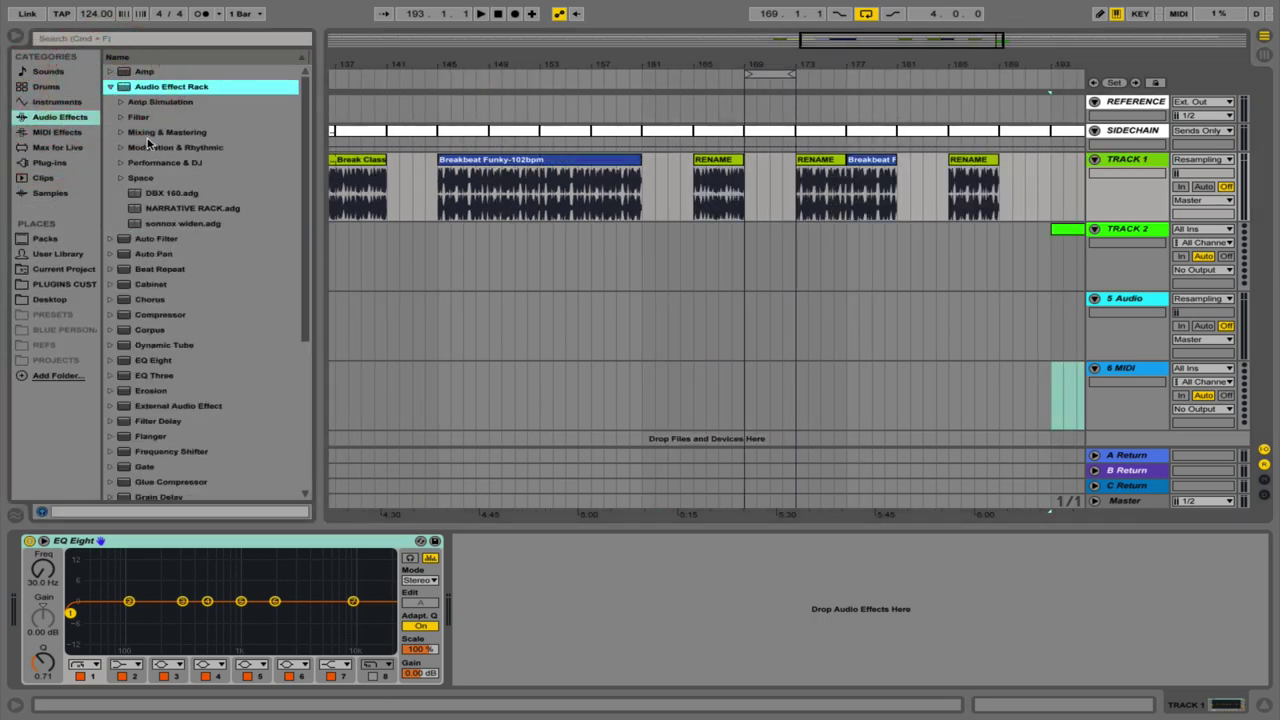
click(122, 102)
double_click(164, 147)
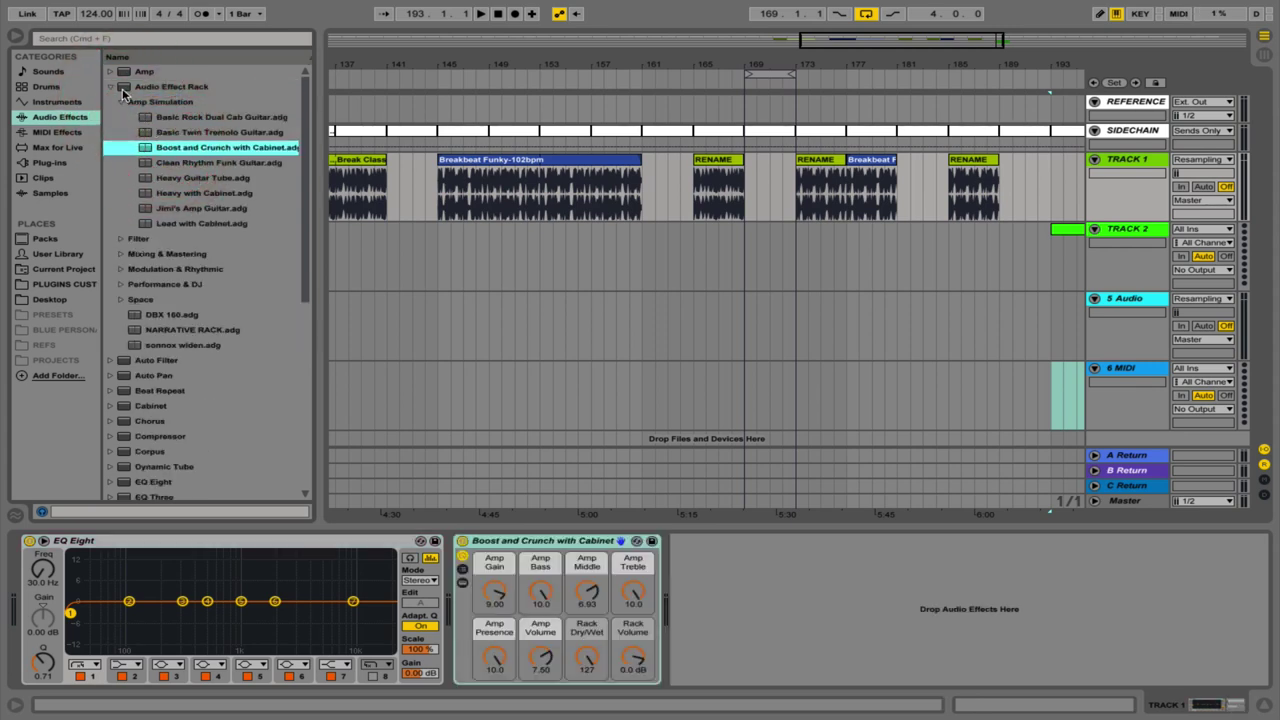
- Add Dynamic Tube to TRACK 1 and group all three of the track's devices into one rack
click(57, 120)
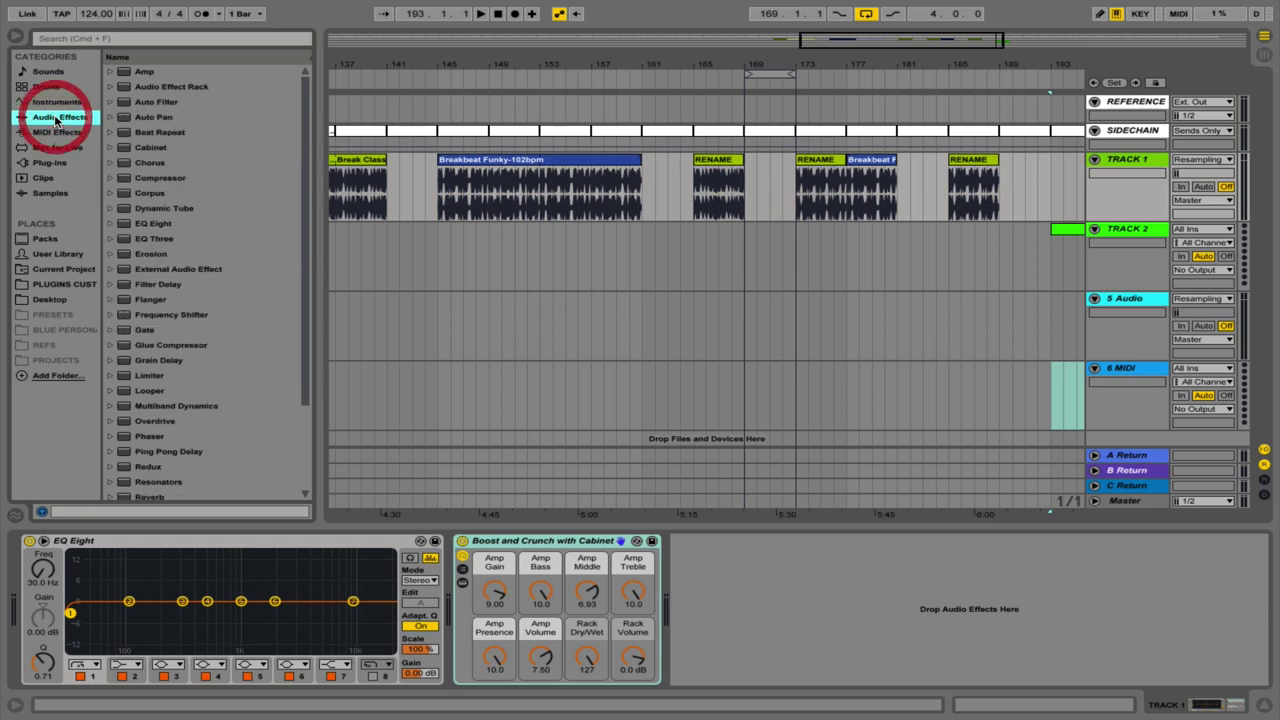
double_click(160, 208)
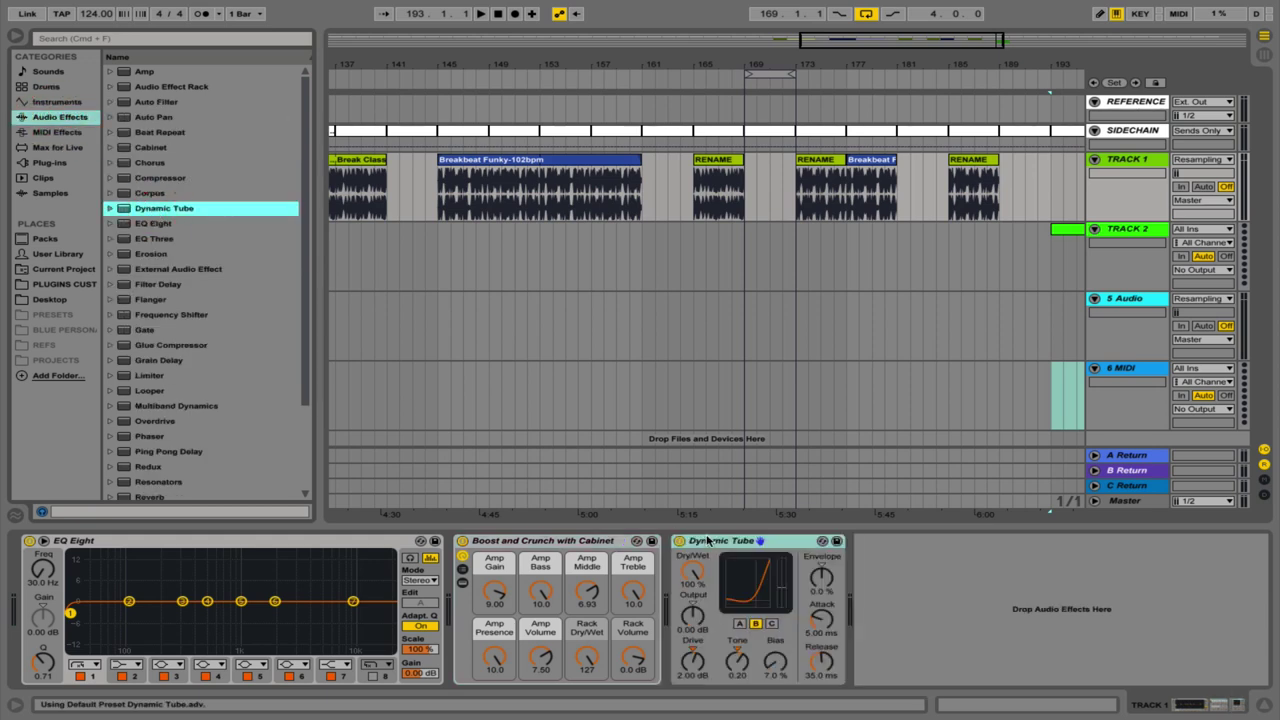
shift+click(375, 540)
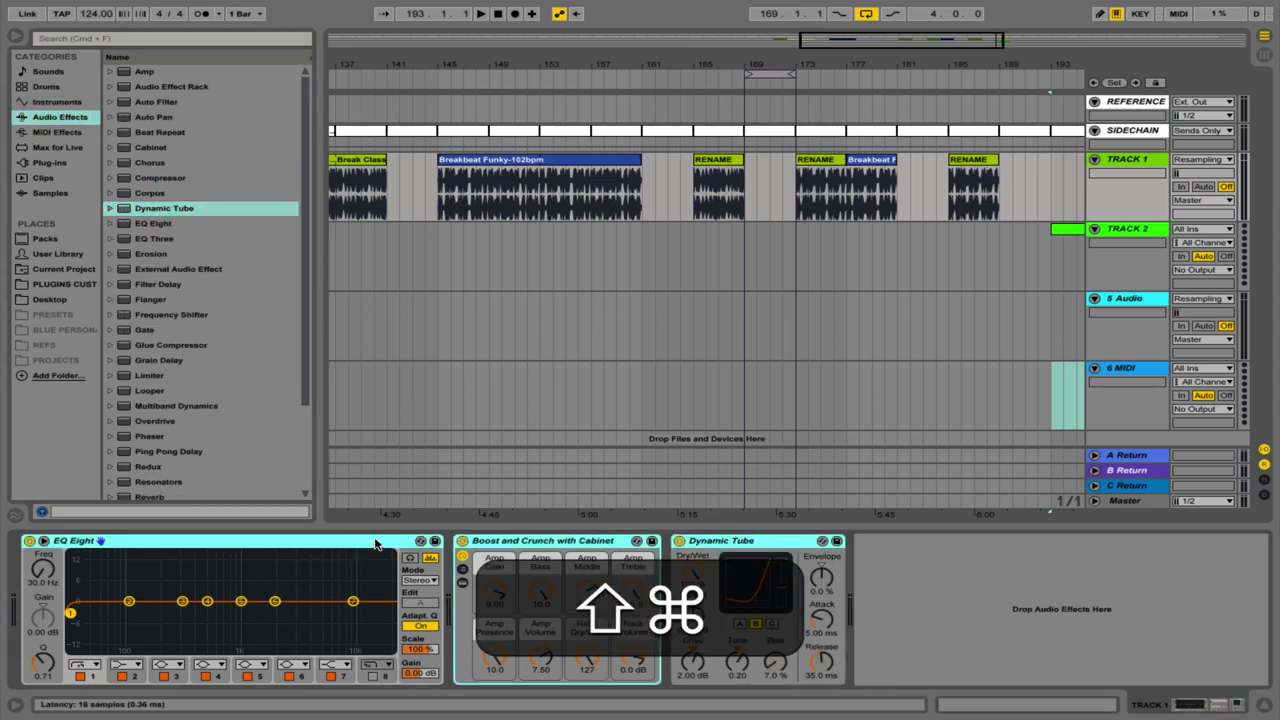
key(super+g)
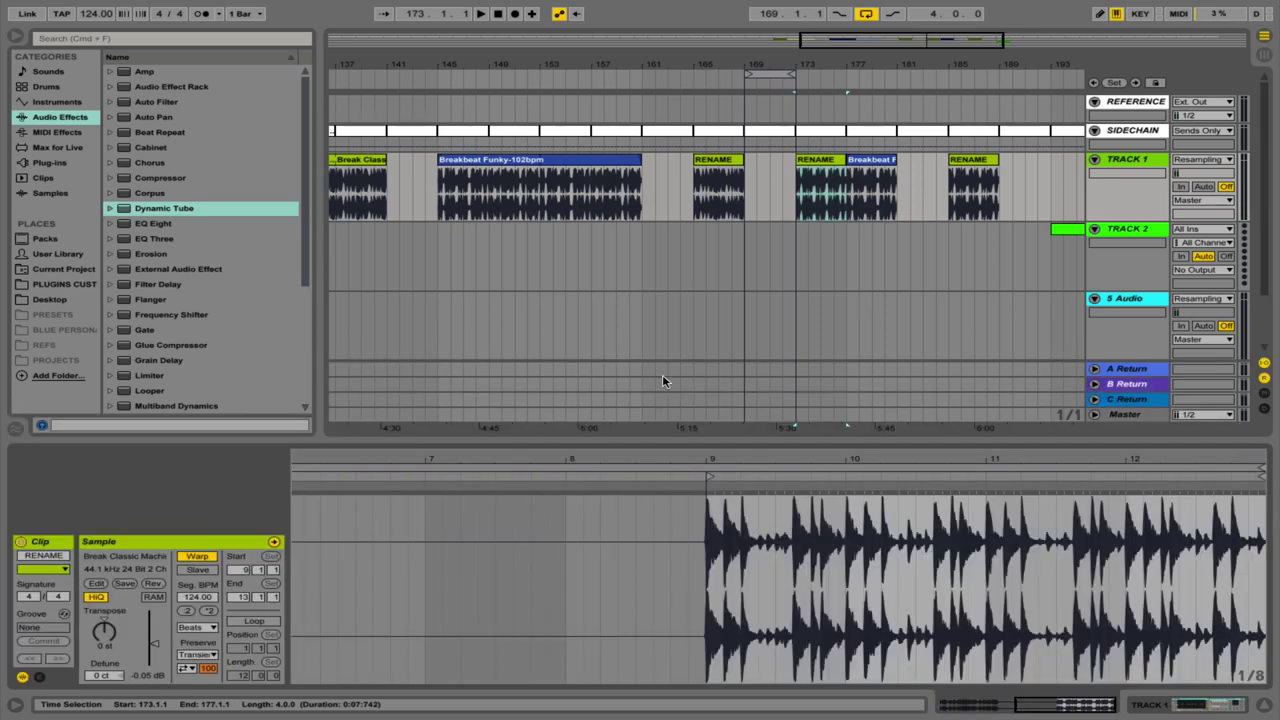
- View the key mappings and the MIDI mappings, and leave mapping mode
key(super+k)
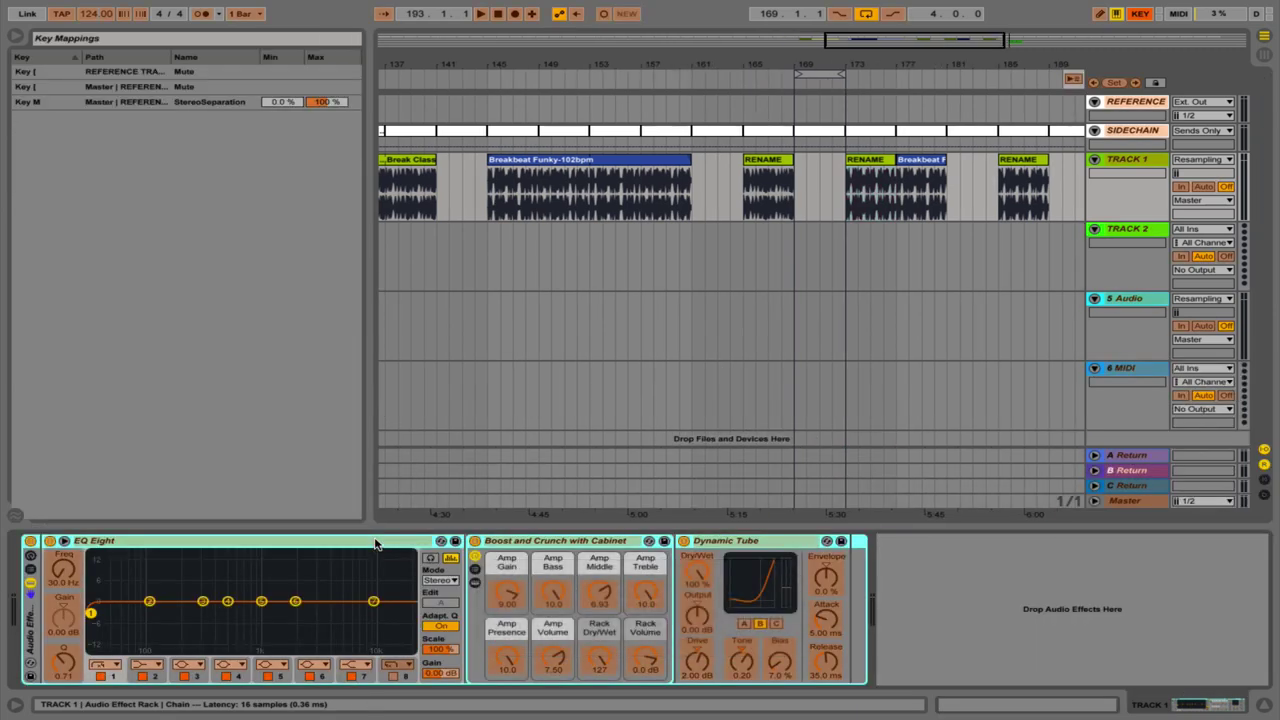
key(super+m)
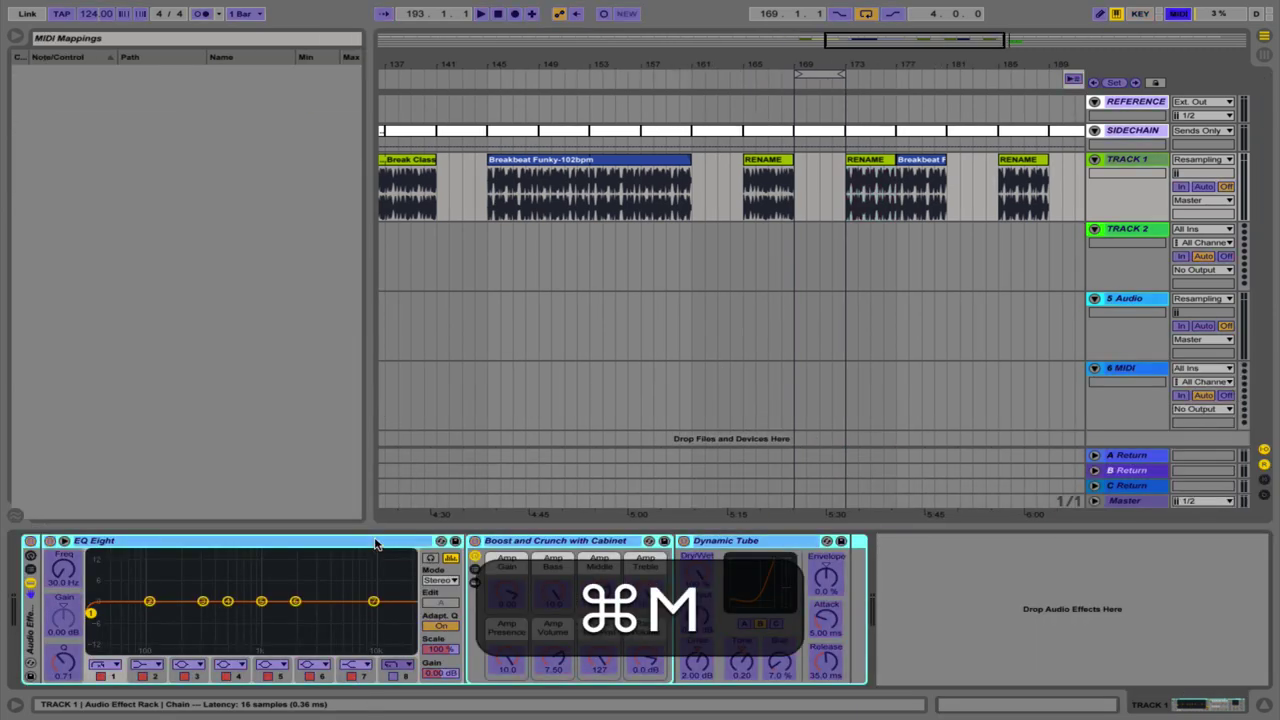
key(super+m)
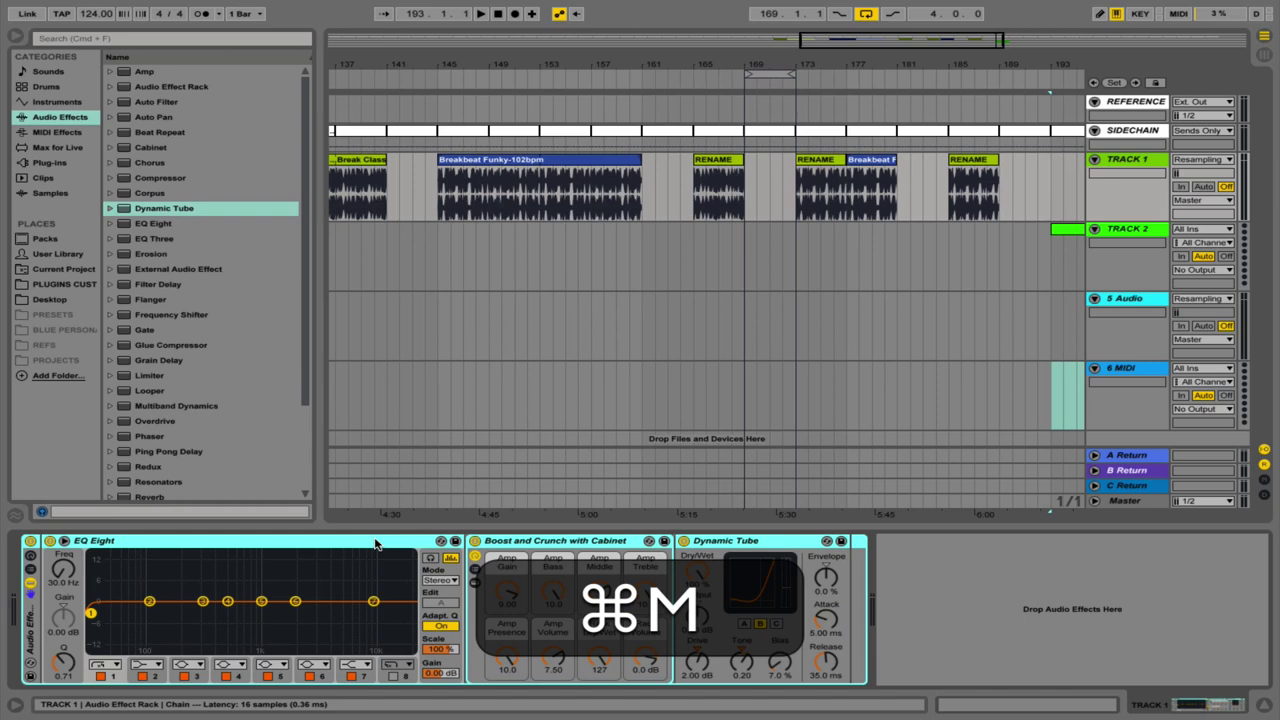
- Open the RENAME clip at bar 173 in the sample editor, quantize its audio, and undo the quantization
double_click(814, 165)
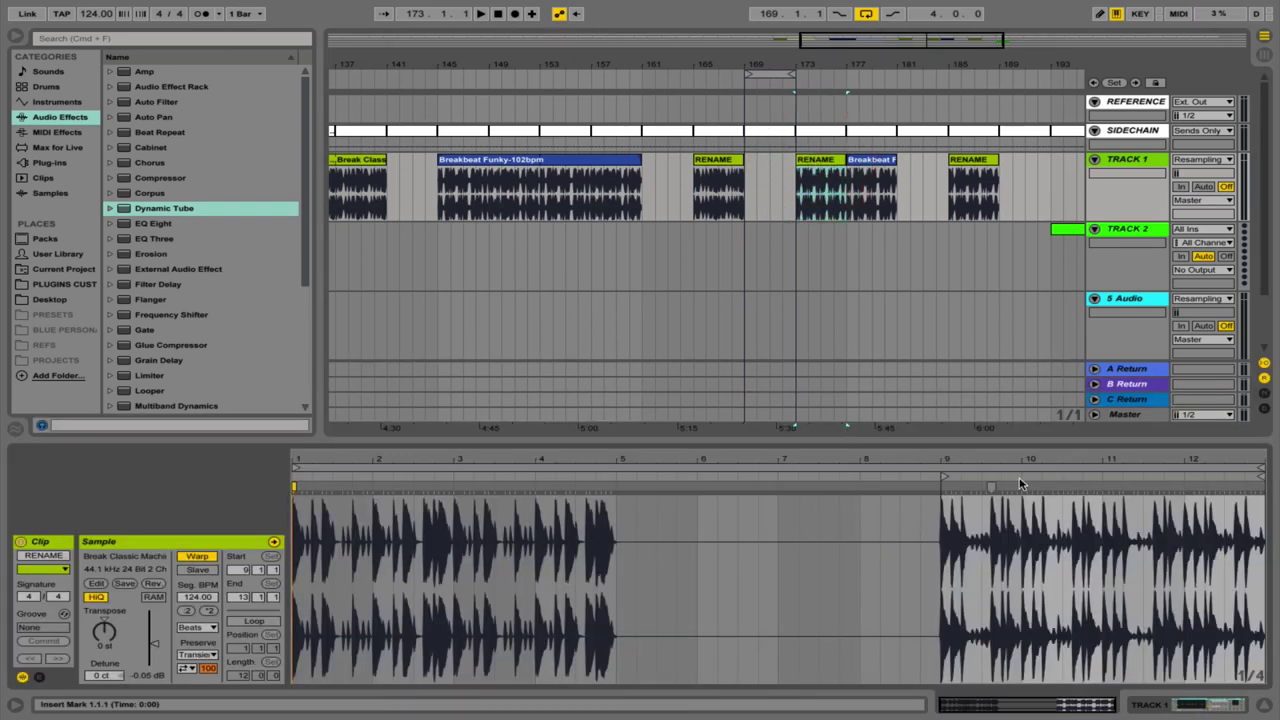
drag(1063, 464, 1063, 500)
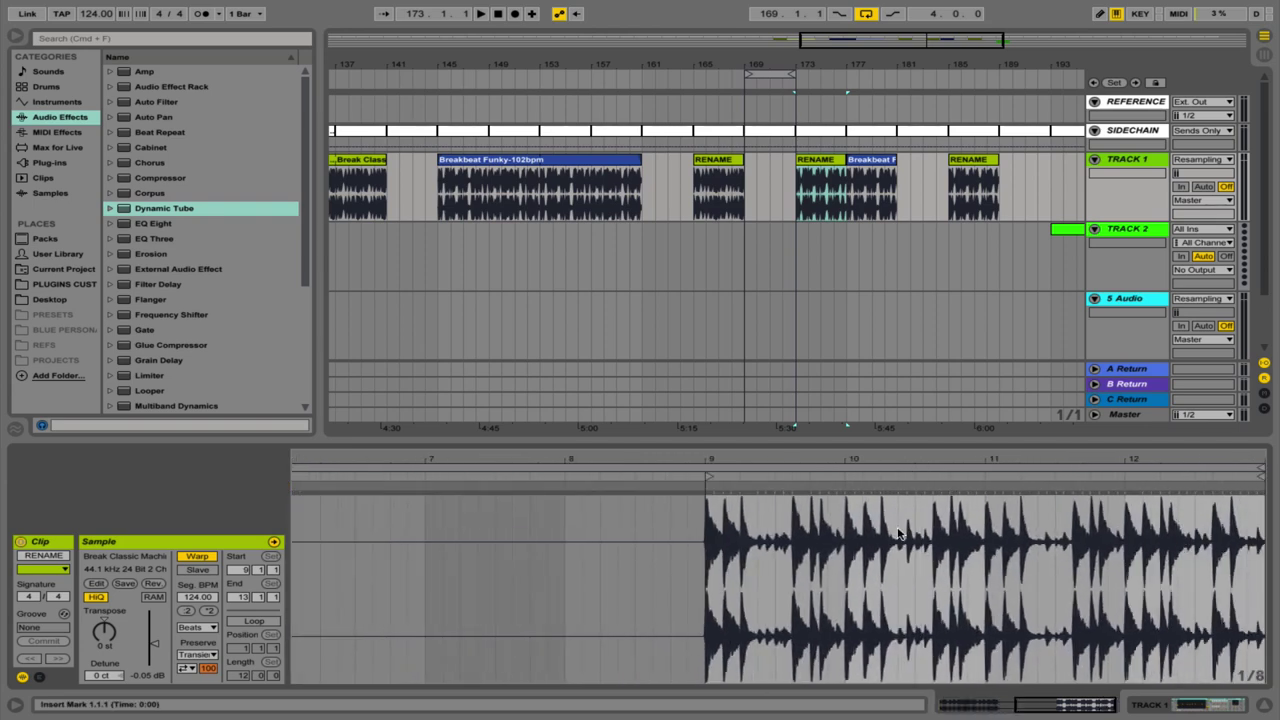
key(super)
key(super+u)
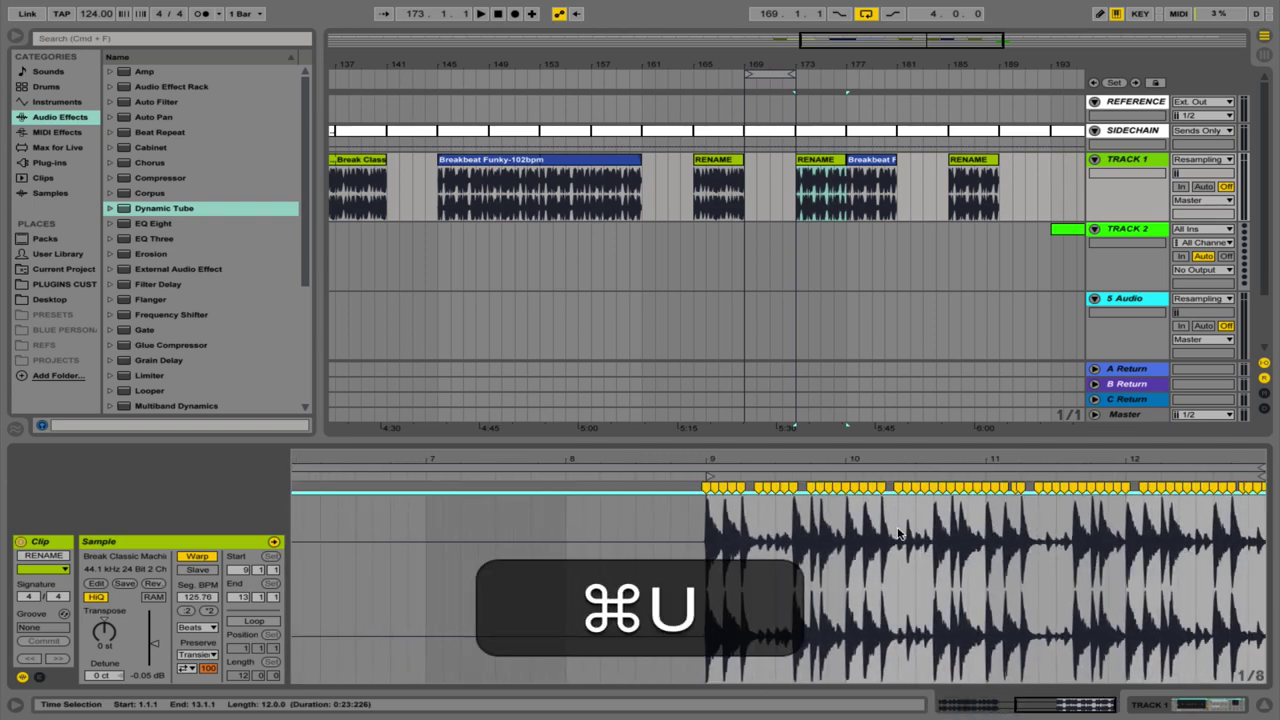
key(super+z)
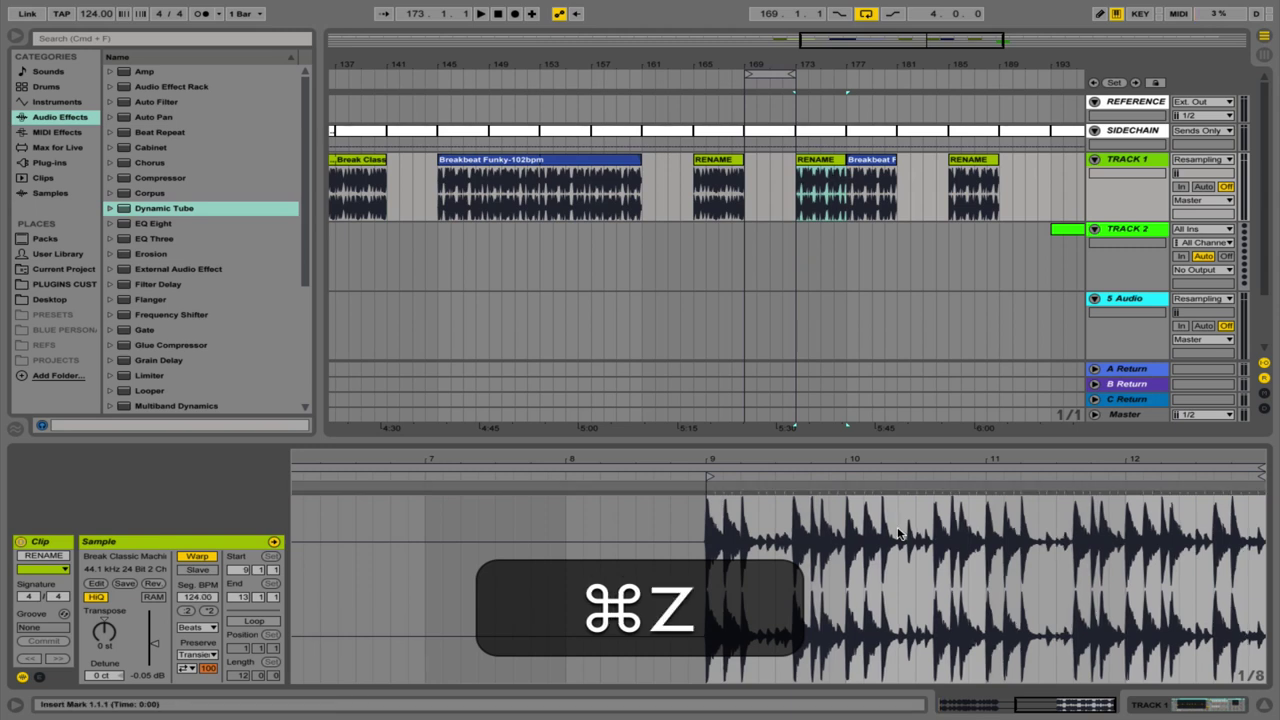
- View the quantize settings for the RENAME clip and close them without applying anything
key(shift+super+u)
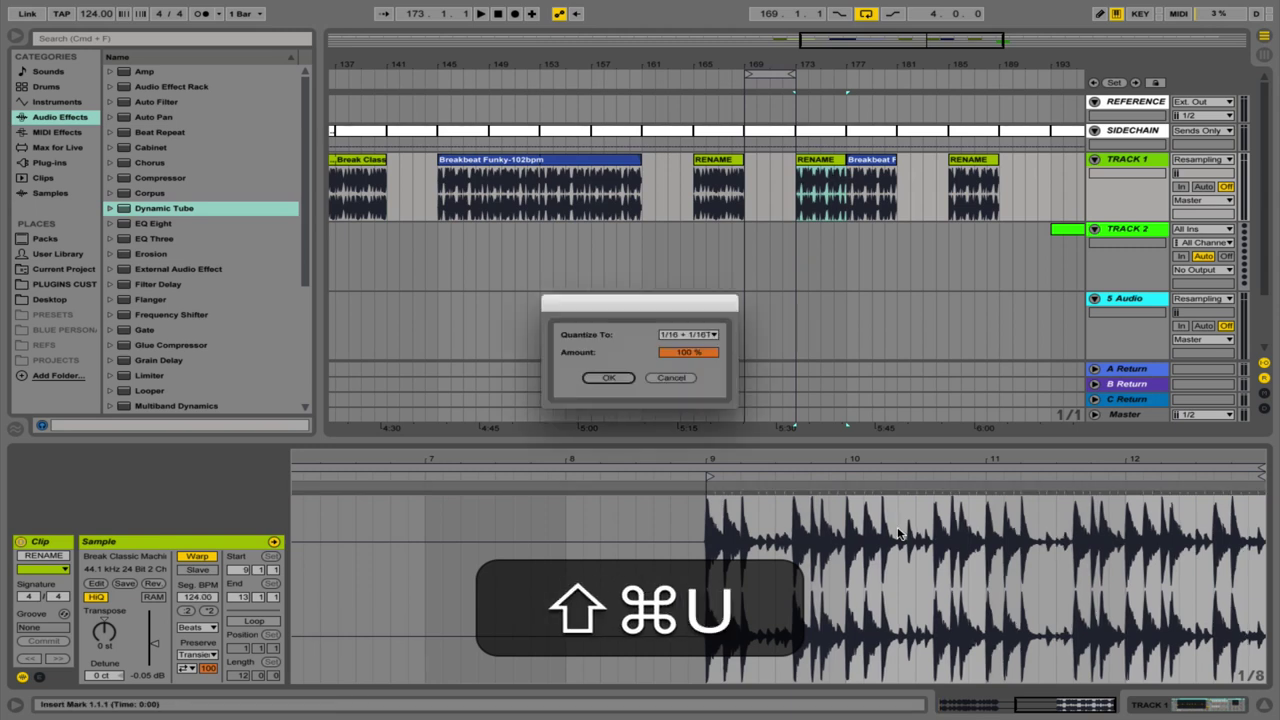
click(667, 378)
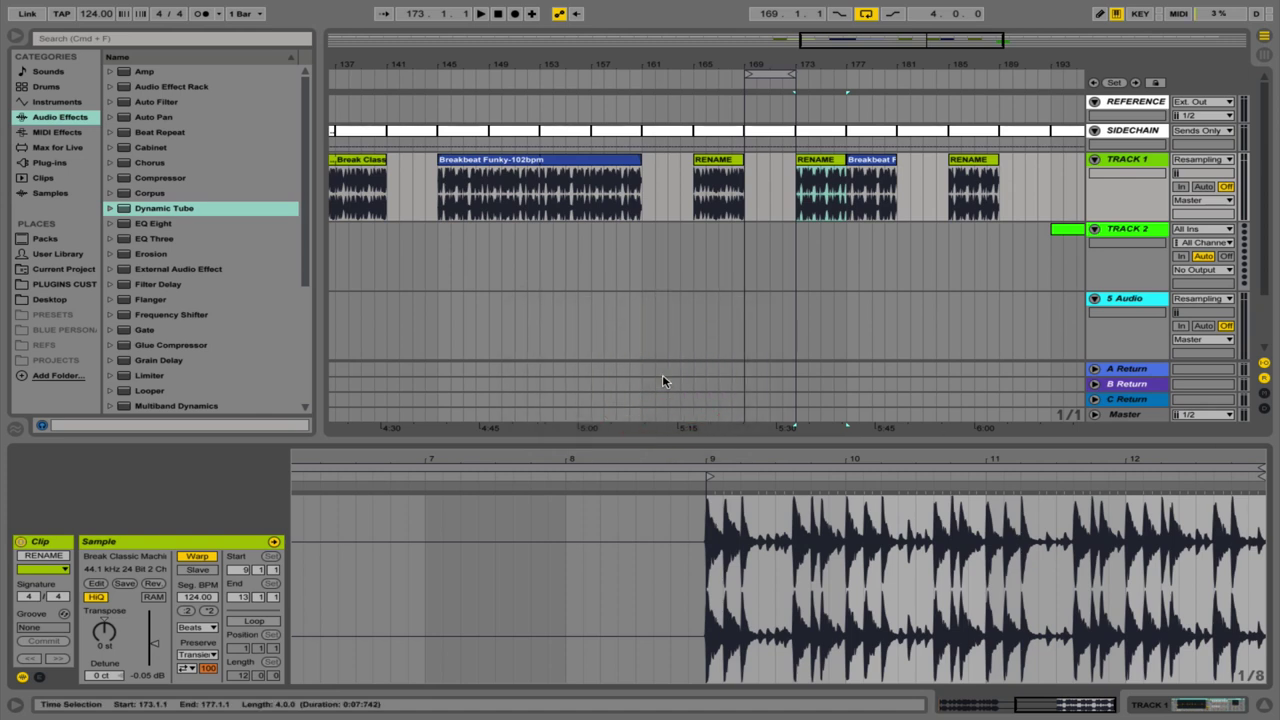